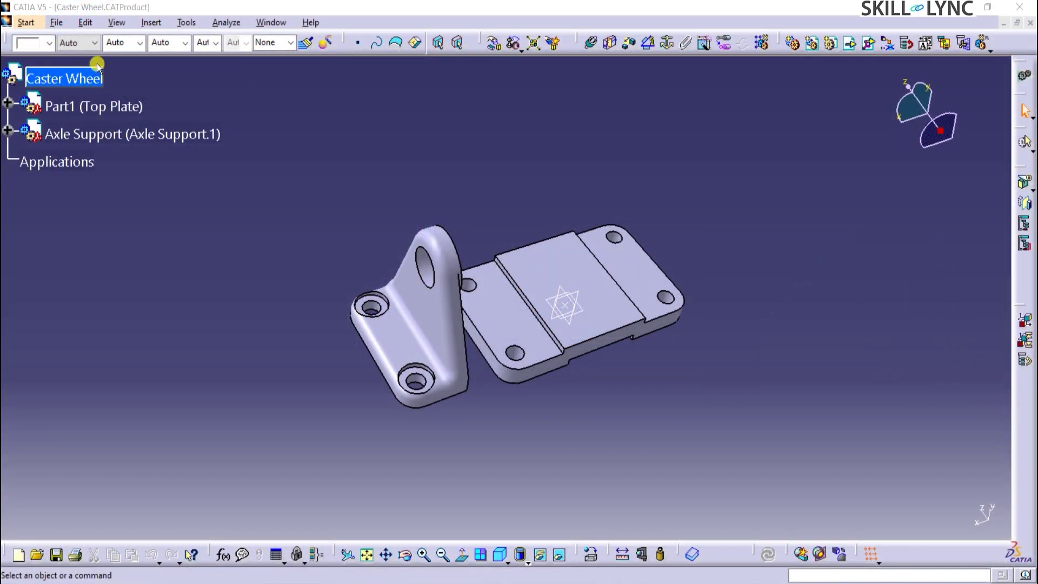
Insert a new part into the Caster Wheel assembly, keeping the assembly origin
click(89, 73)
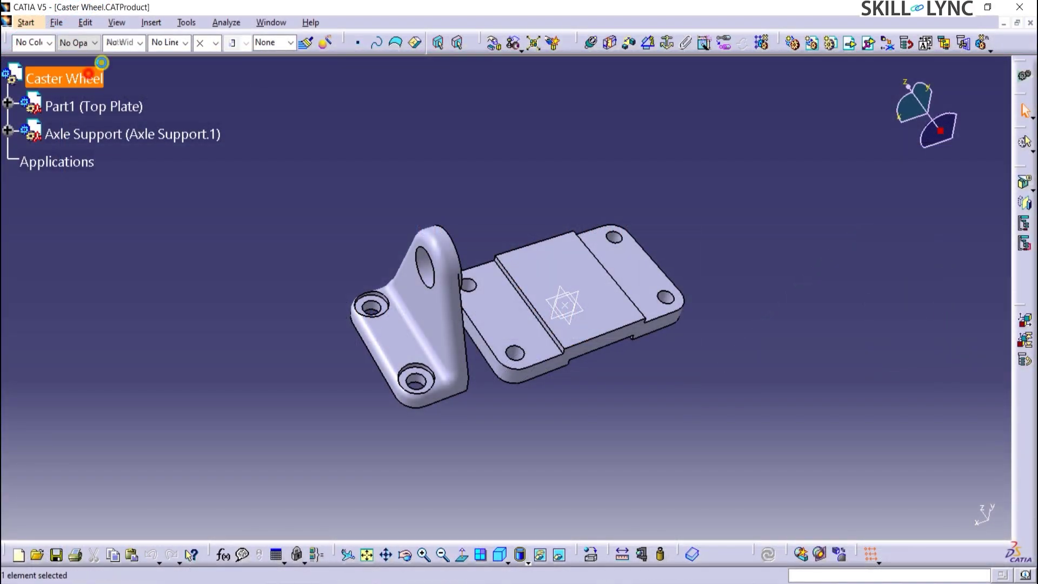
click(159, 22)
click(178, 253)
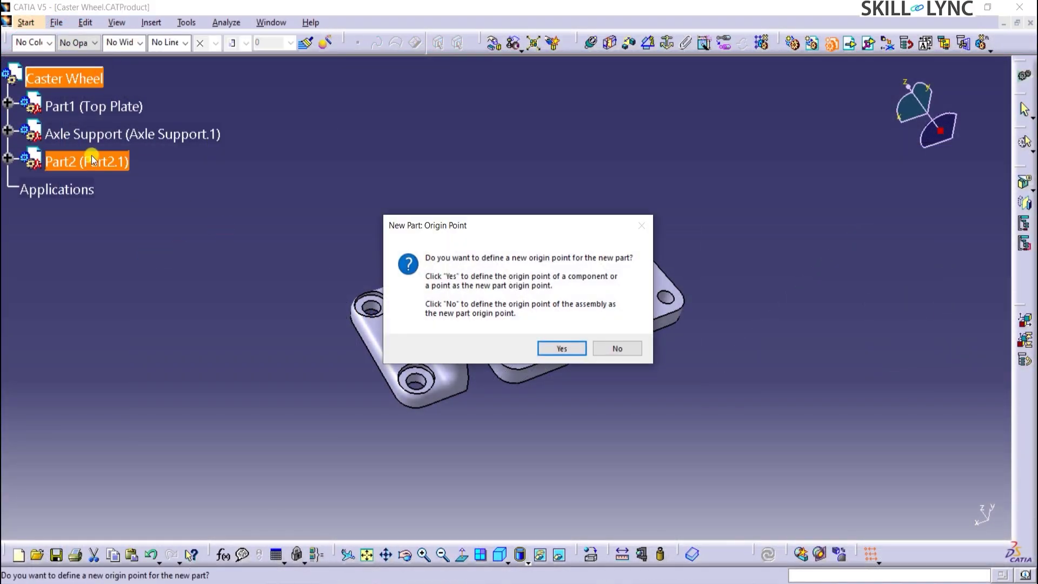
click(627, 350)
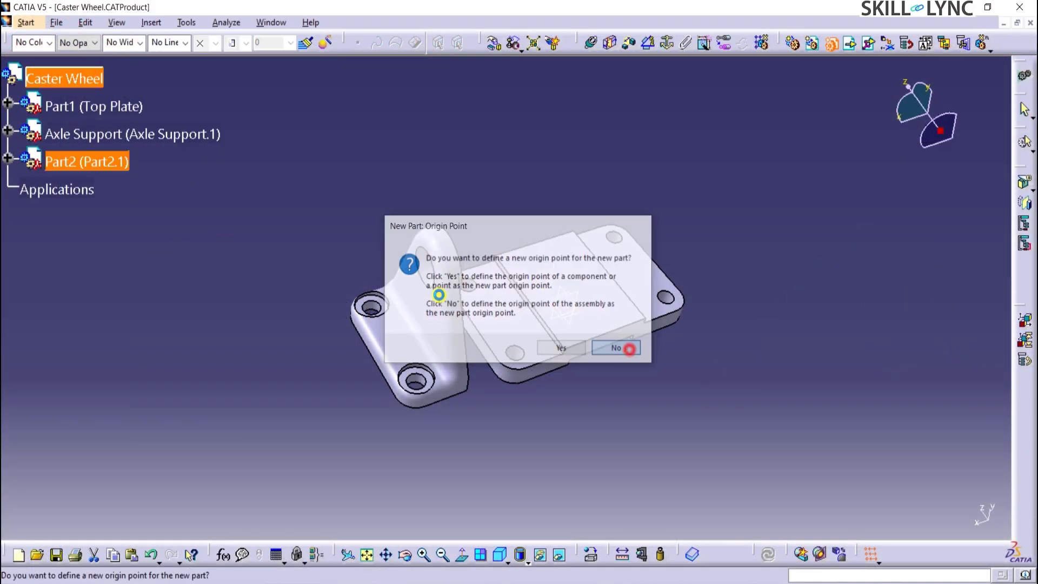
Rename Part2 to Axle for both instance name and part number, then expand its node
right_click(49, 161)
click(86, 224)
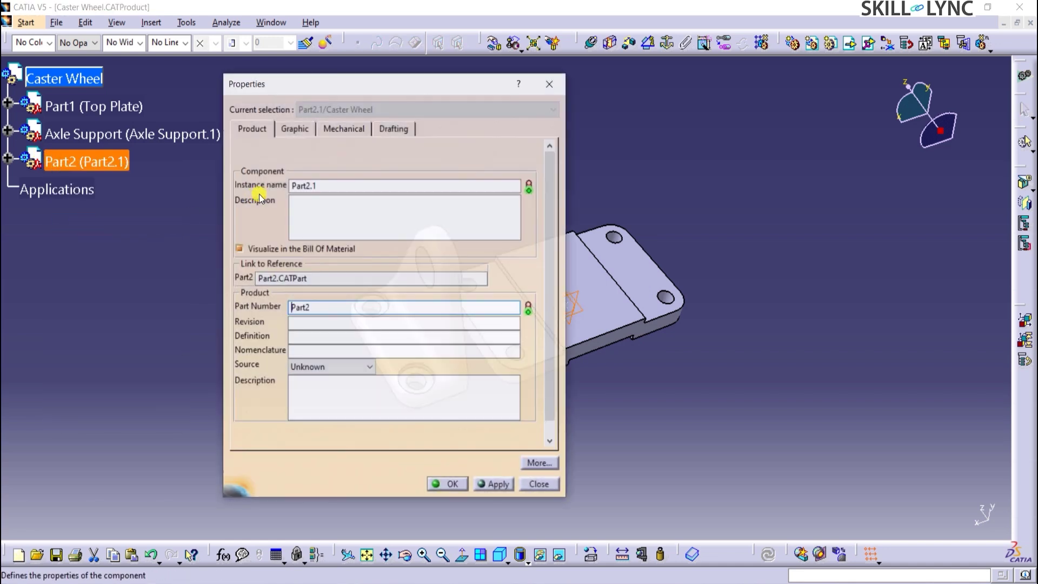
drag(324, 185, 250, 189)
text(Axle)
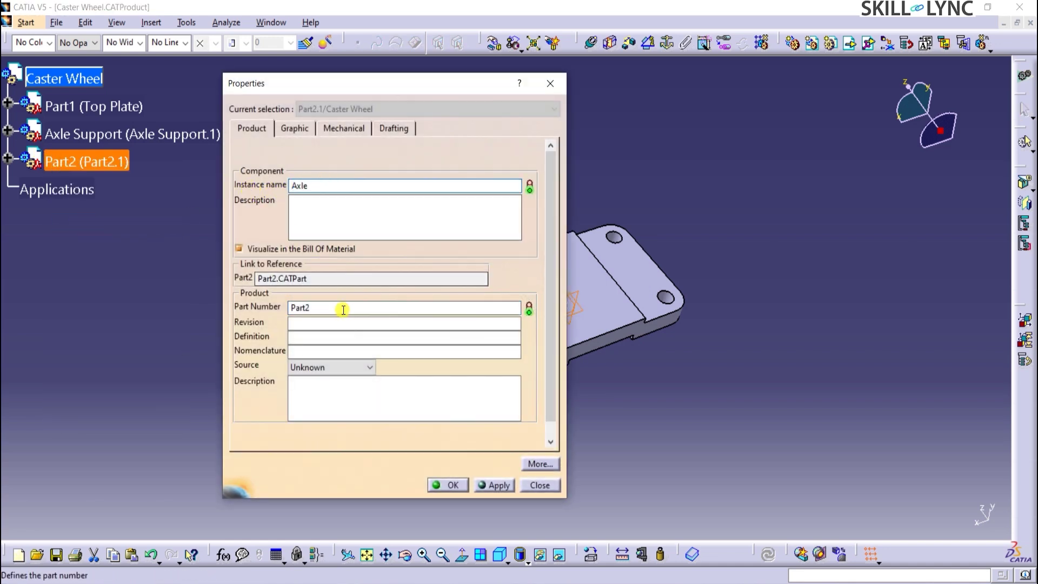
drag(340, 307, 317, 314)
text(Axle)
click(447, 485)
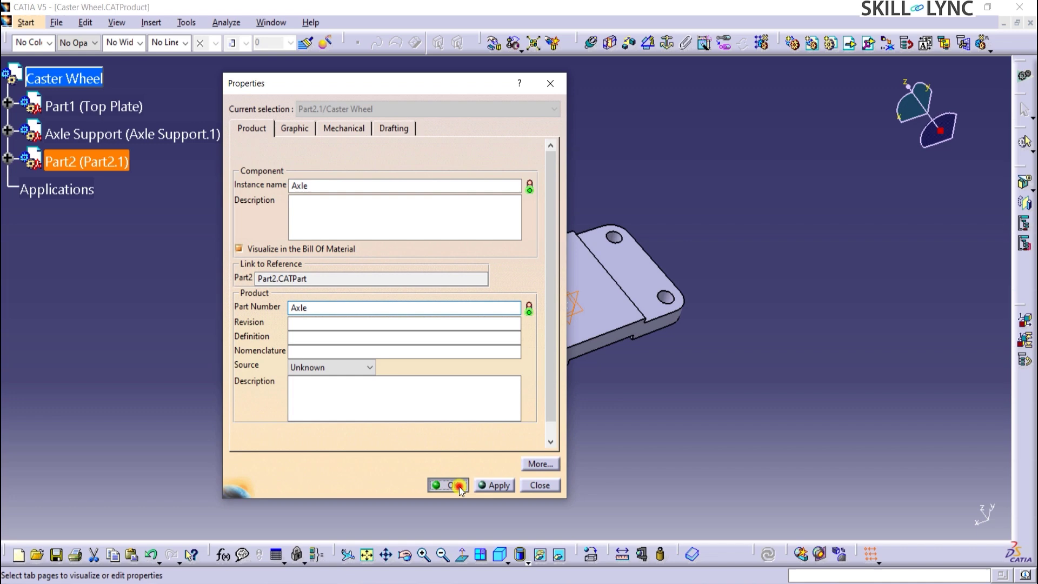
click(8, 157)
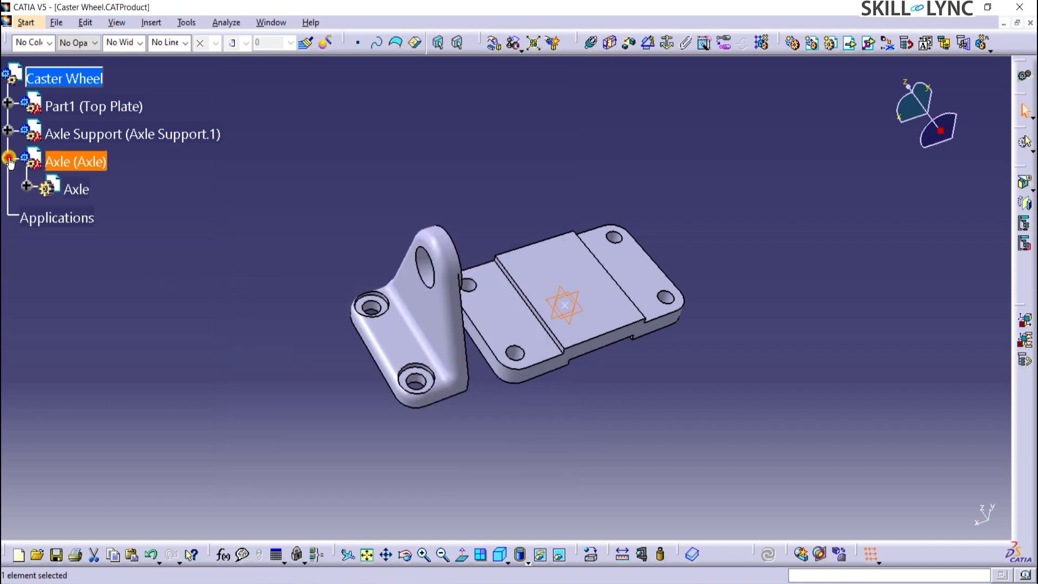
right_click(78, 195)
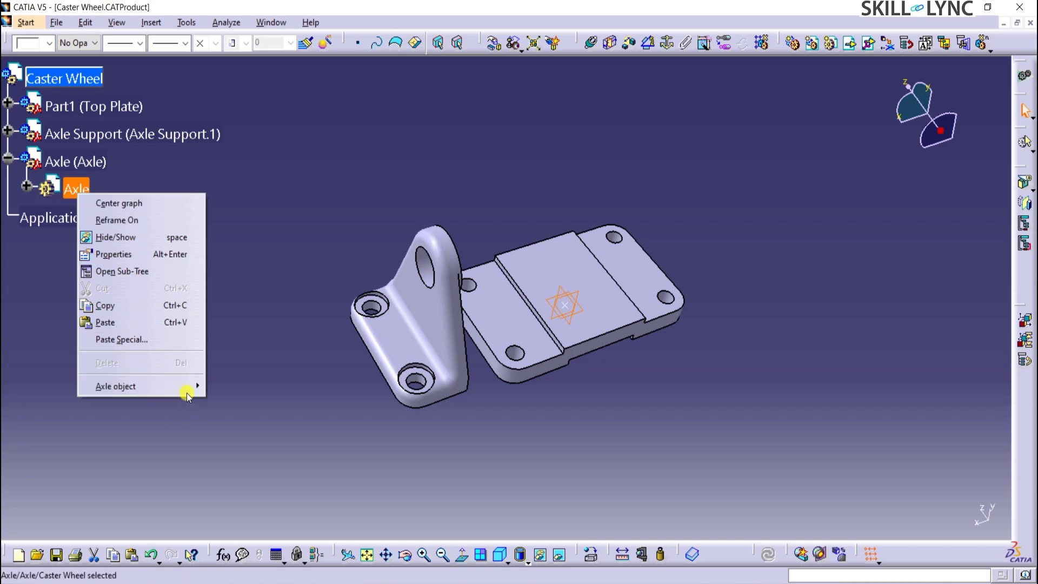
mouse_move(186, 384)
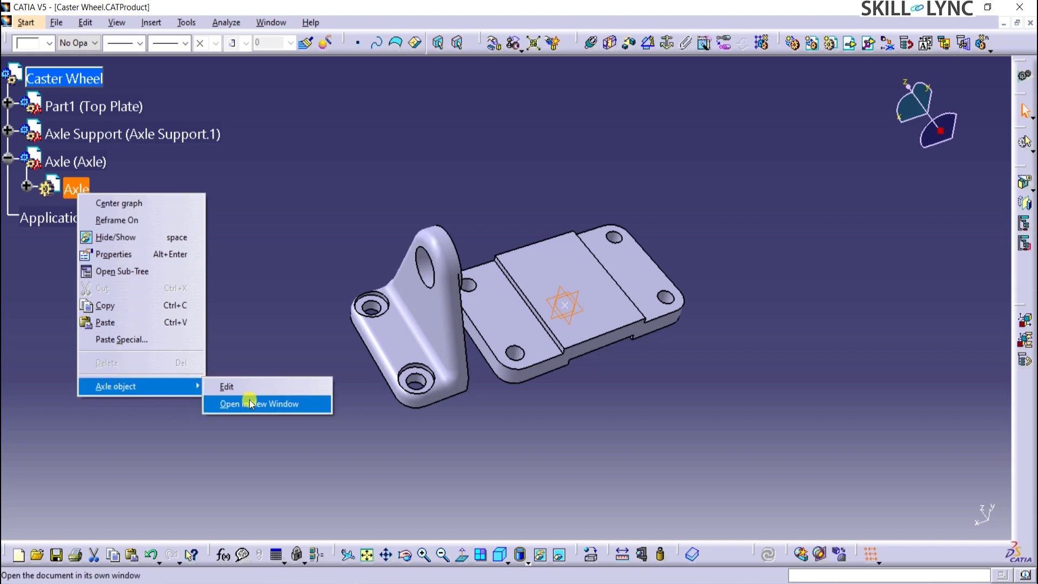
Open the Axle part in its own window
click(317, 405)
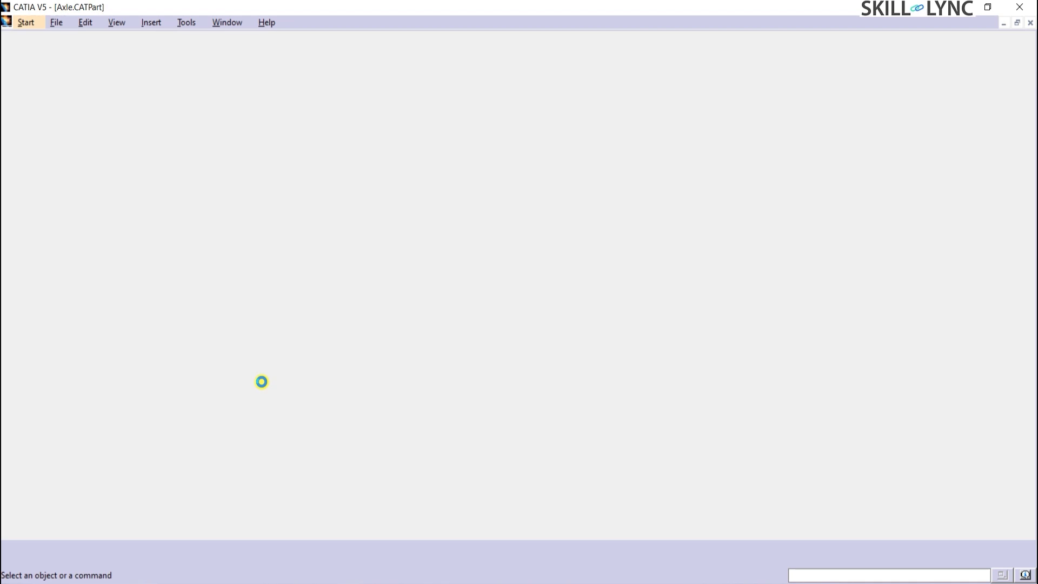
key(ctrl+Tab)
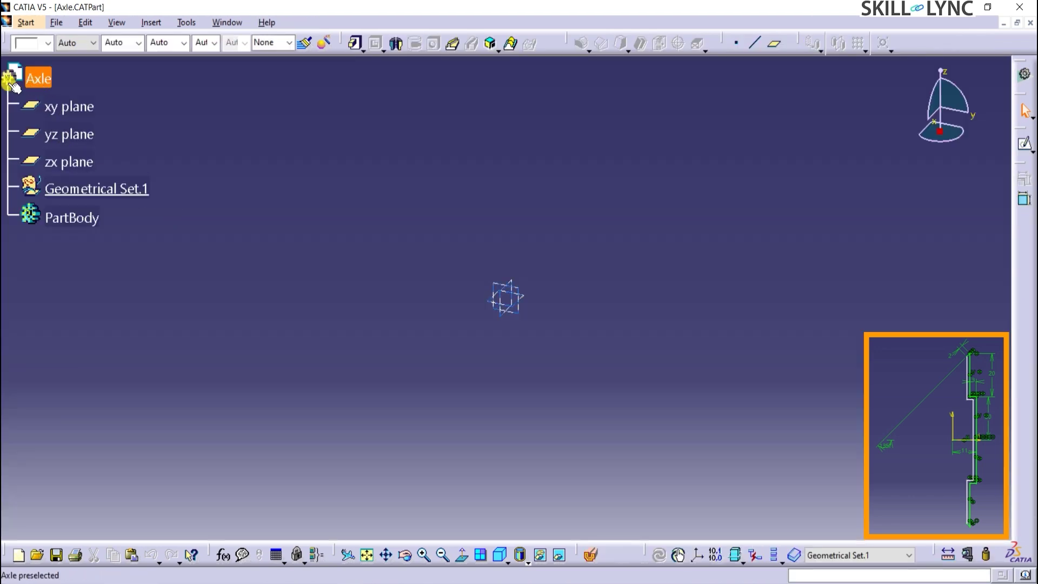
Start a sketch on the yz plane with a profile beginning at H 11
click(70, 134)
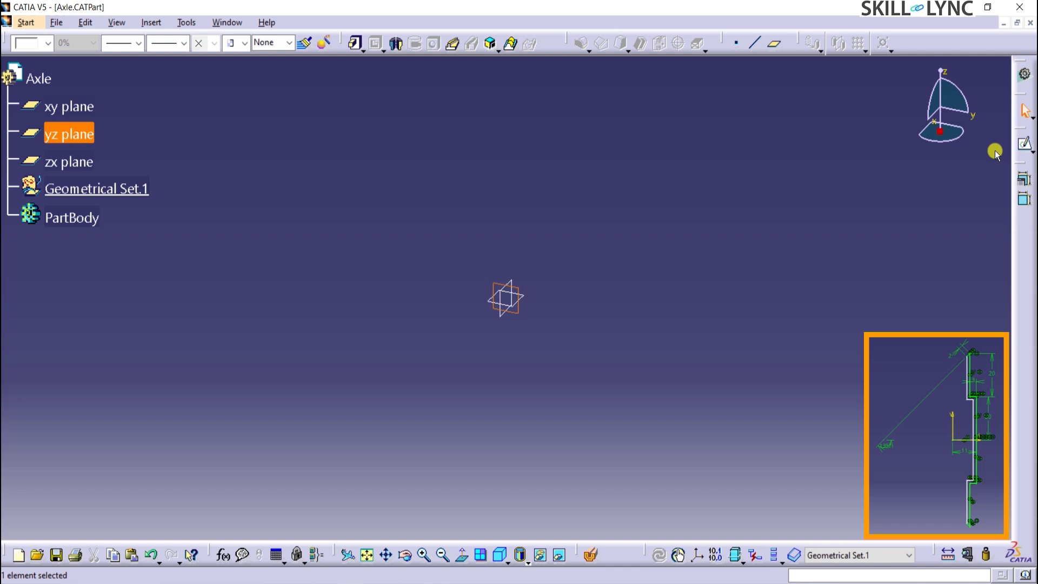
click(1021, 144)
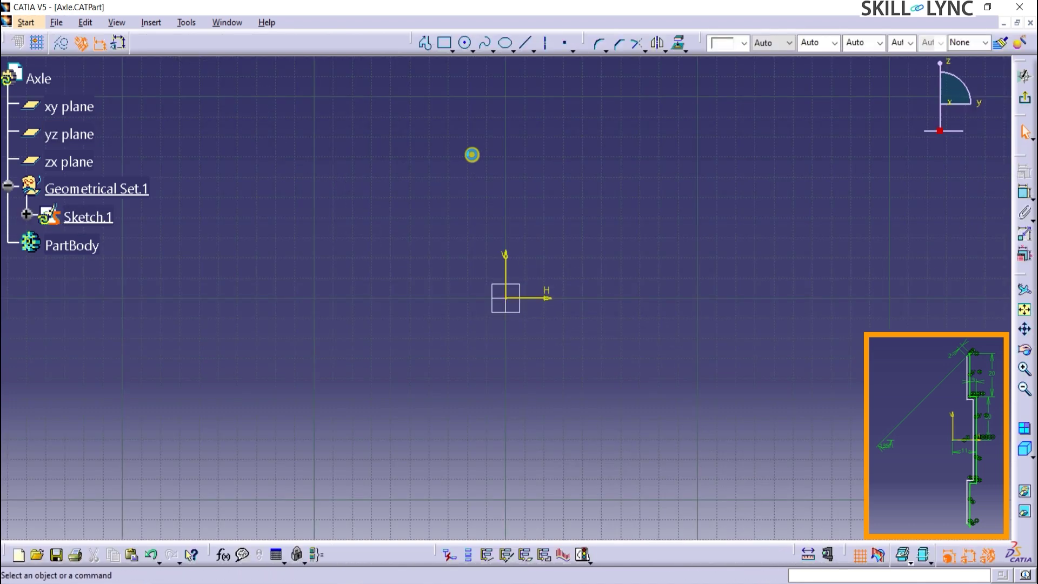
click(424, 43)
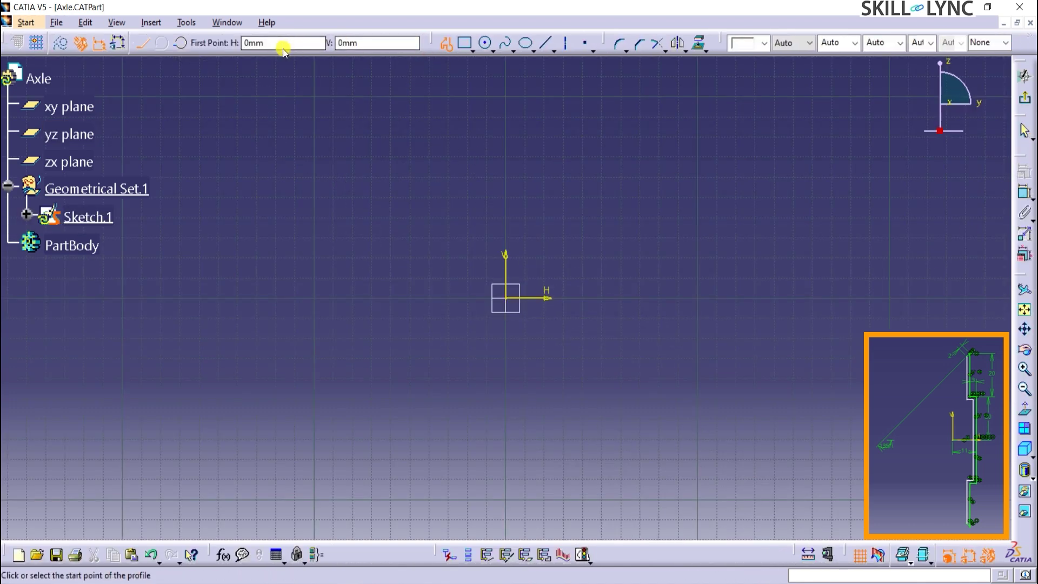
double_click(267, 44)
text(11)
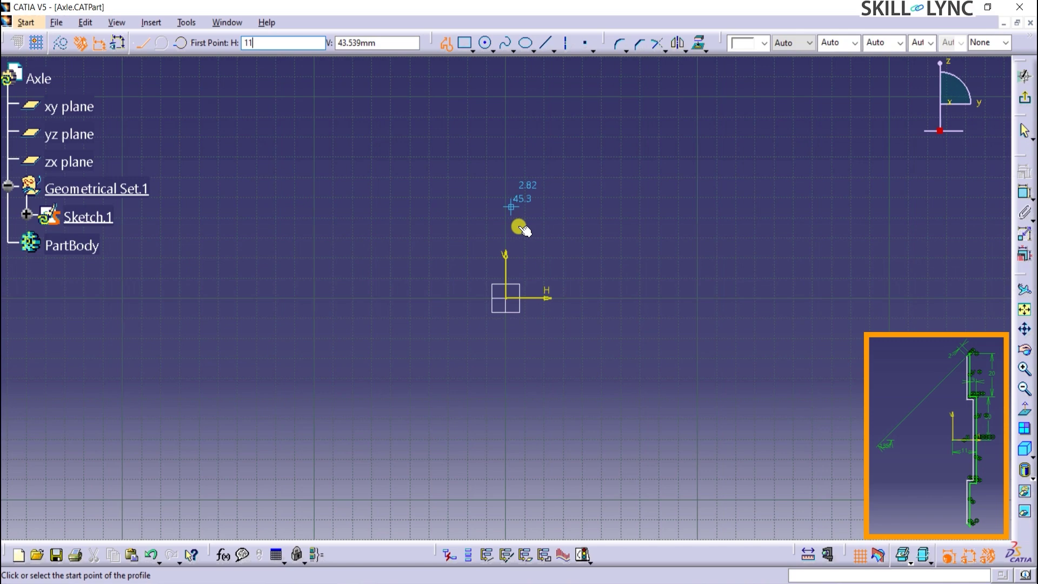
key(Return)
middle_drag(617, 381, 620, 238)
middle_drag(527, 182, 496, 368)
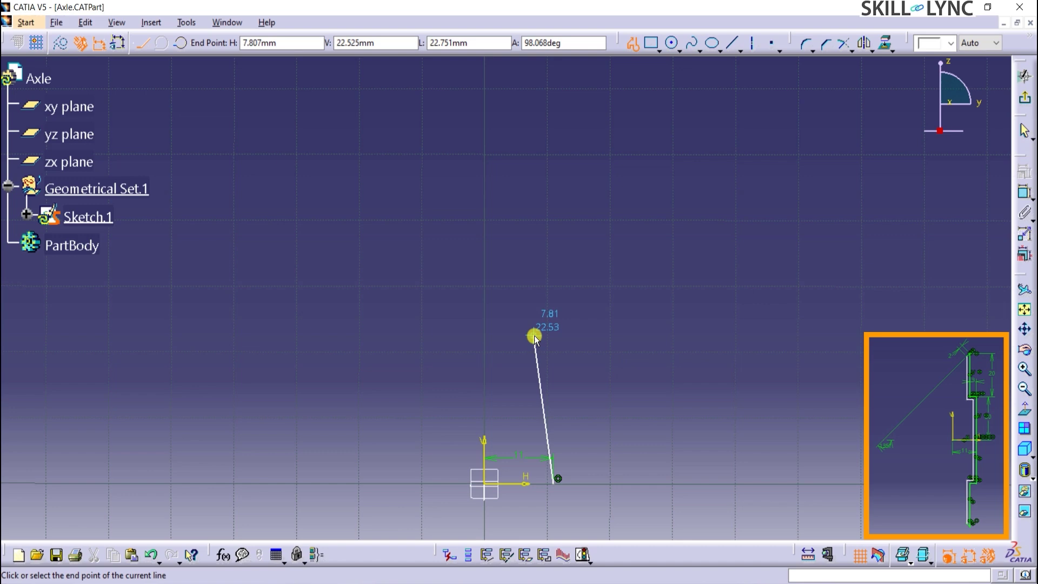
Draw a 20 mm vertical line, a 3 mm step and a second 20 mm vertical line
click(484, 42)
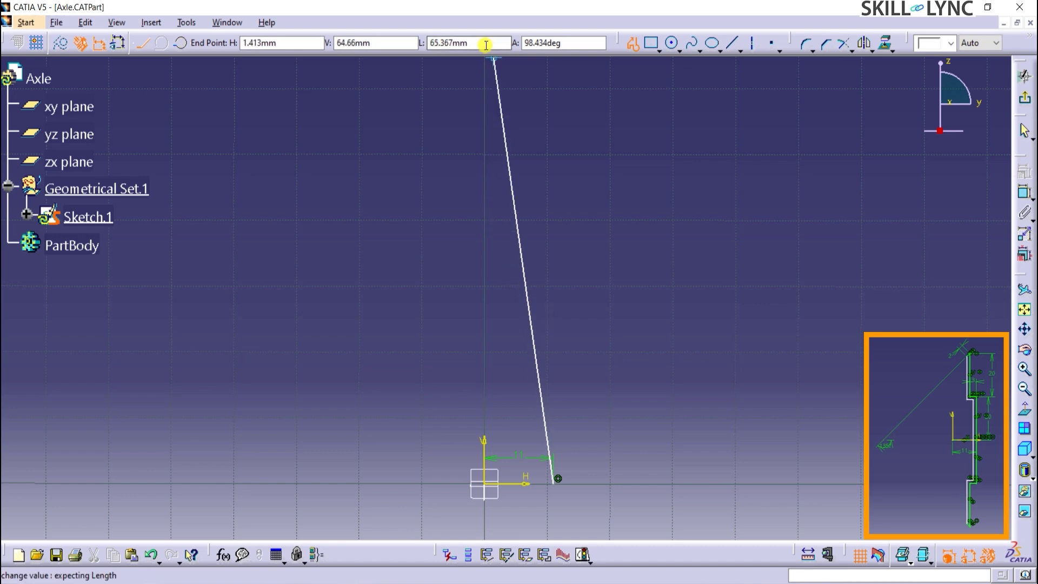
text(20)
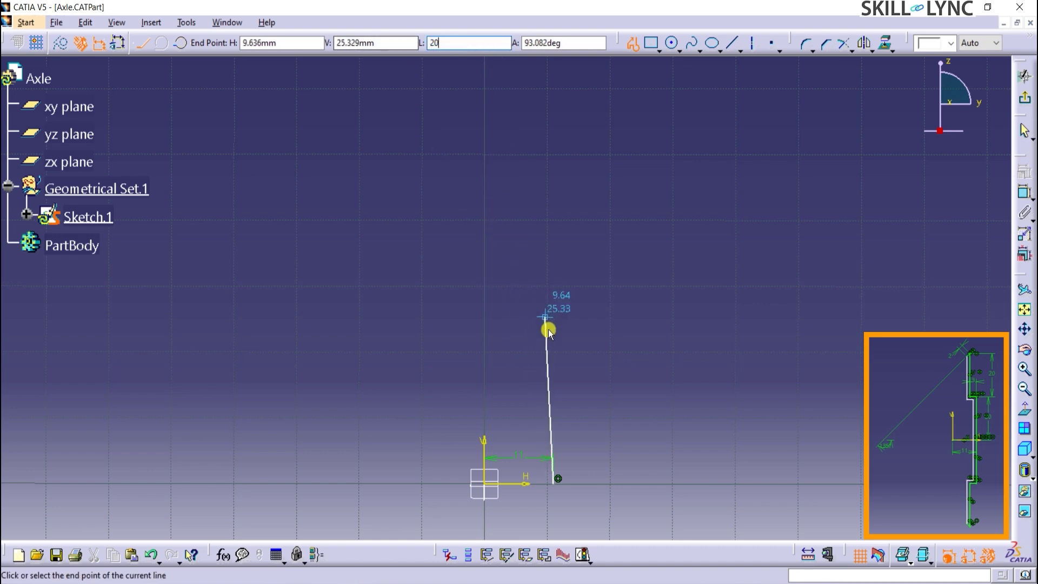
click(551, 336)
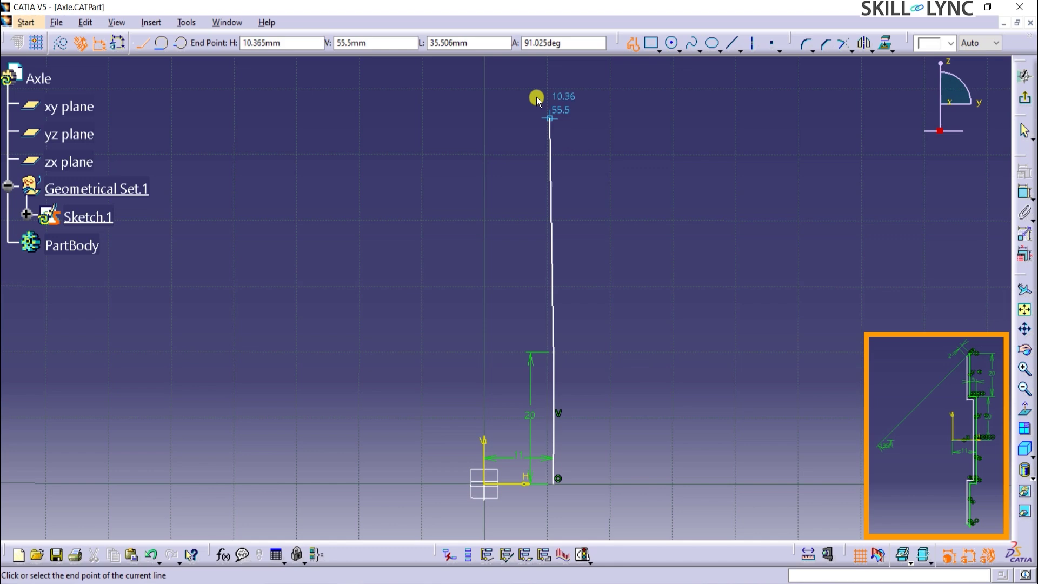
click(489, 39)
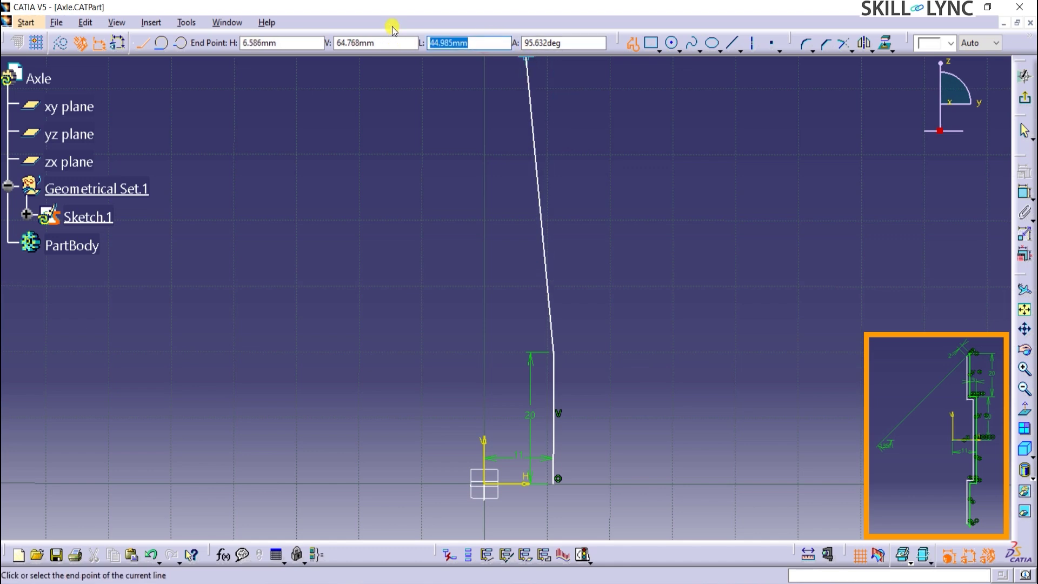
text(3)
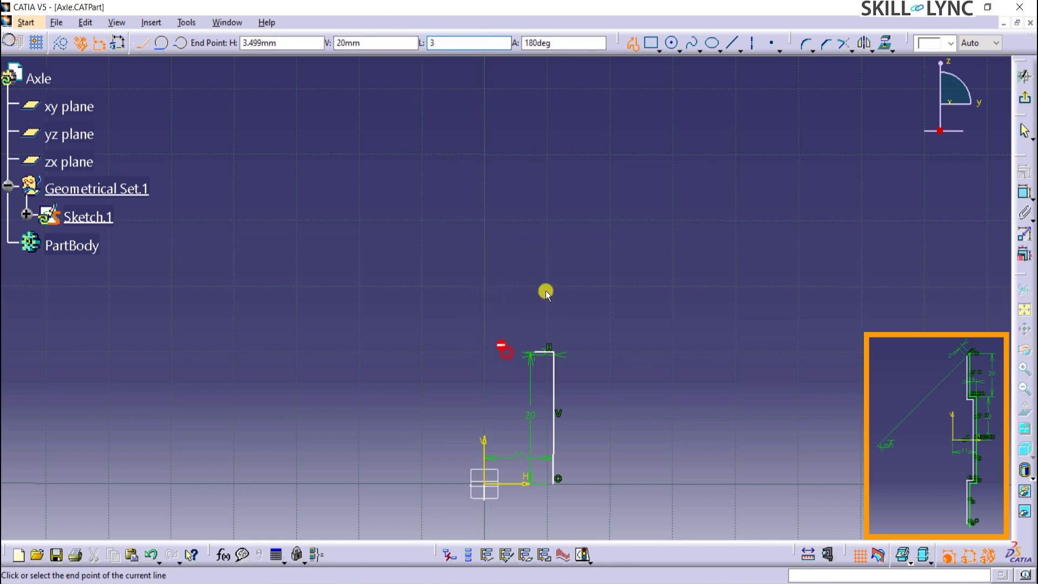
click(486, 43)
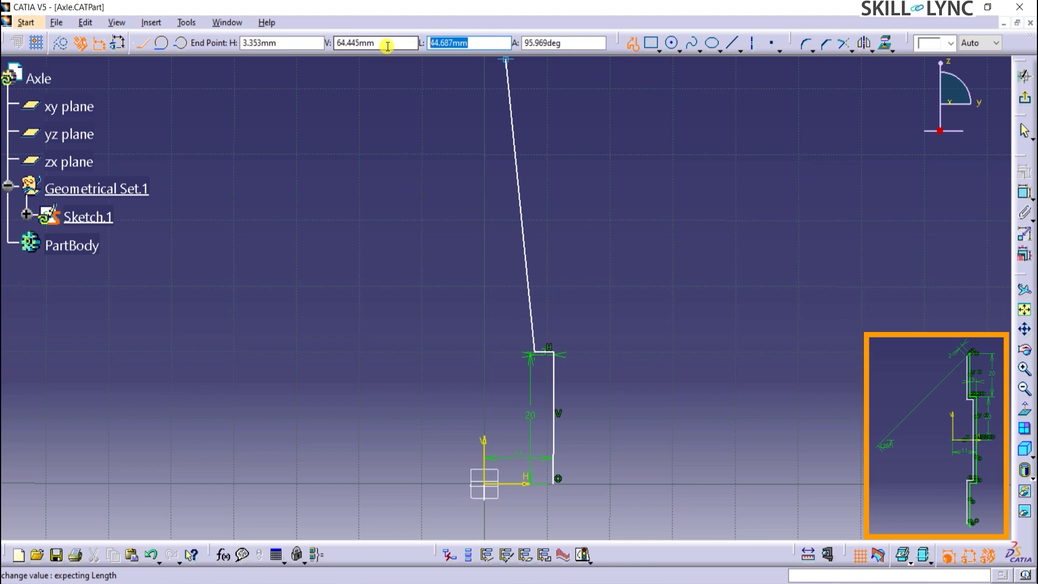
text(20)
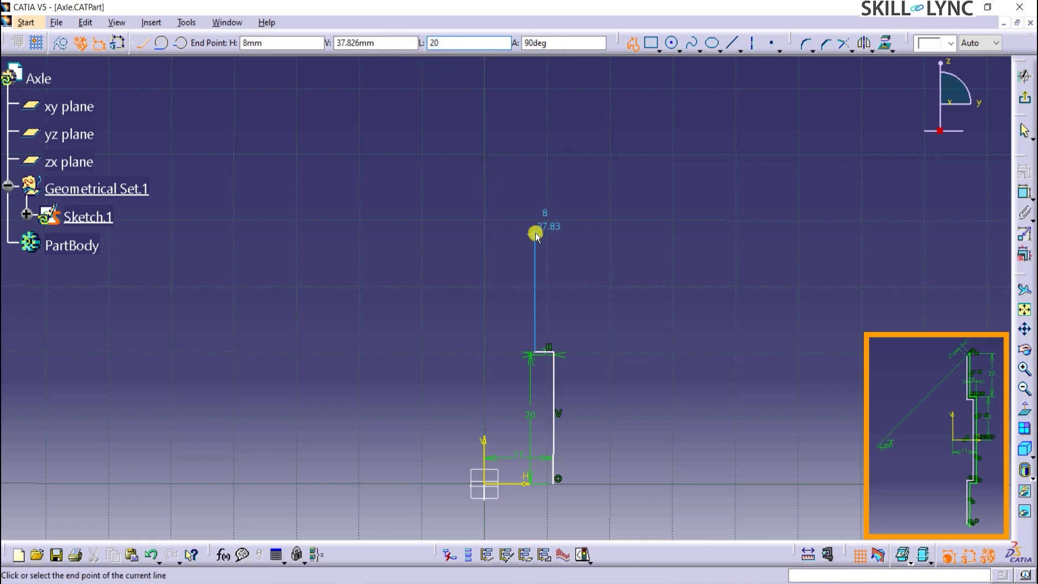
click(534, 229)
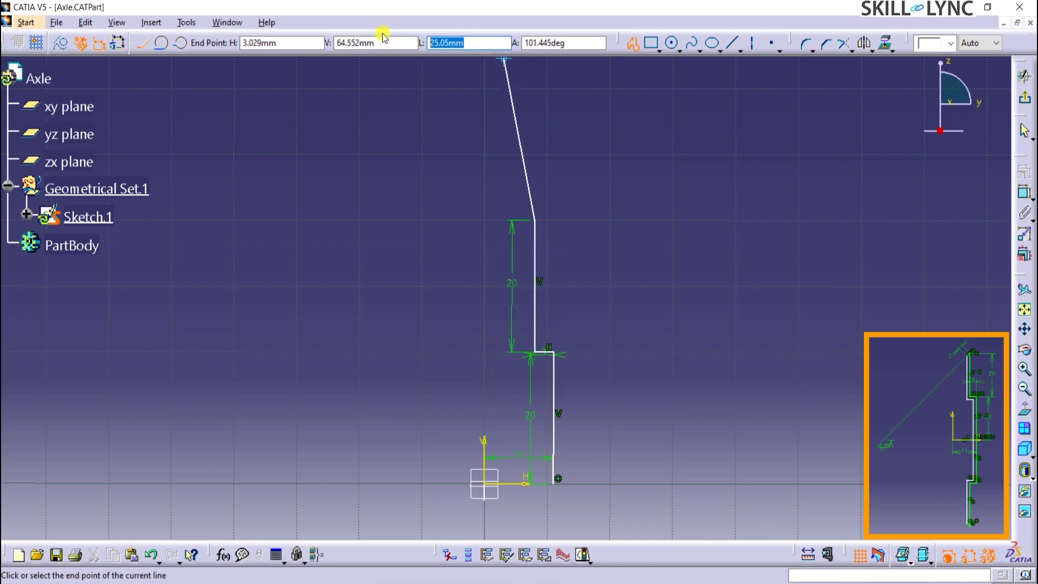
Add the short angled segment with values 2 and 2, then end the profile
text(2)
click(548, 43)
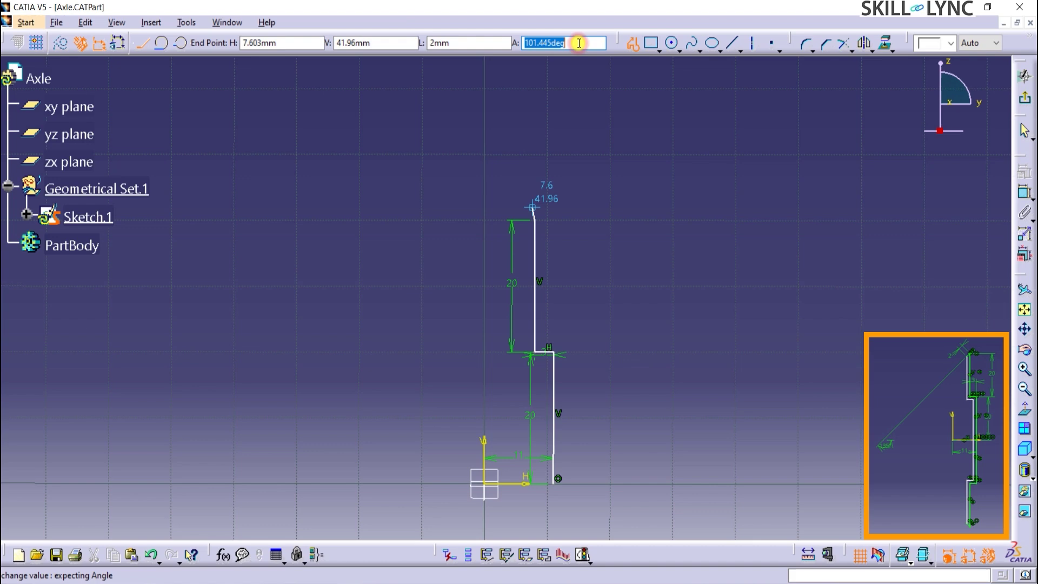
text(225)
key(Return)
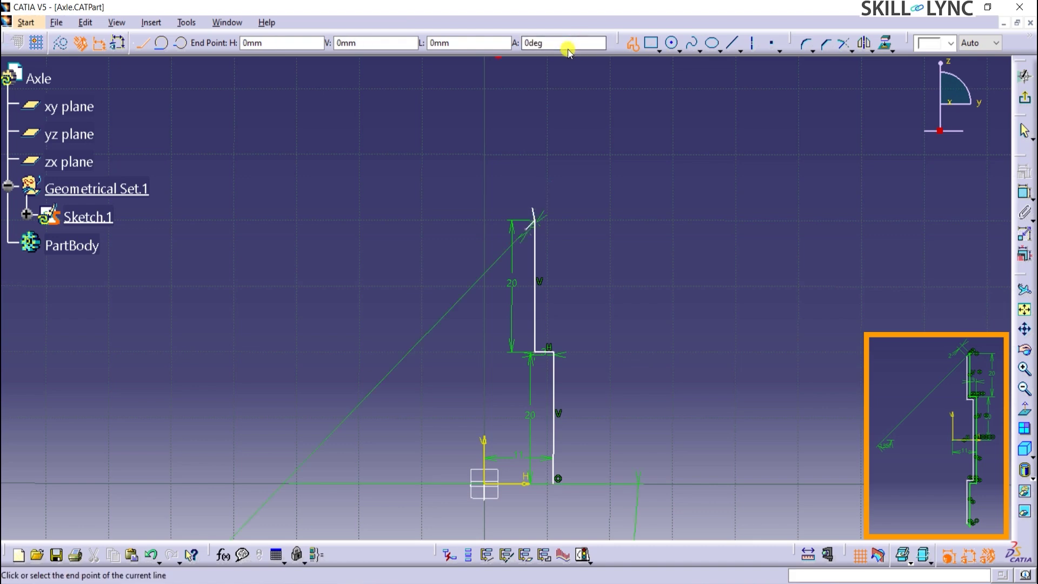
key(Escape)
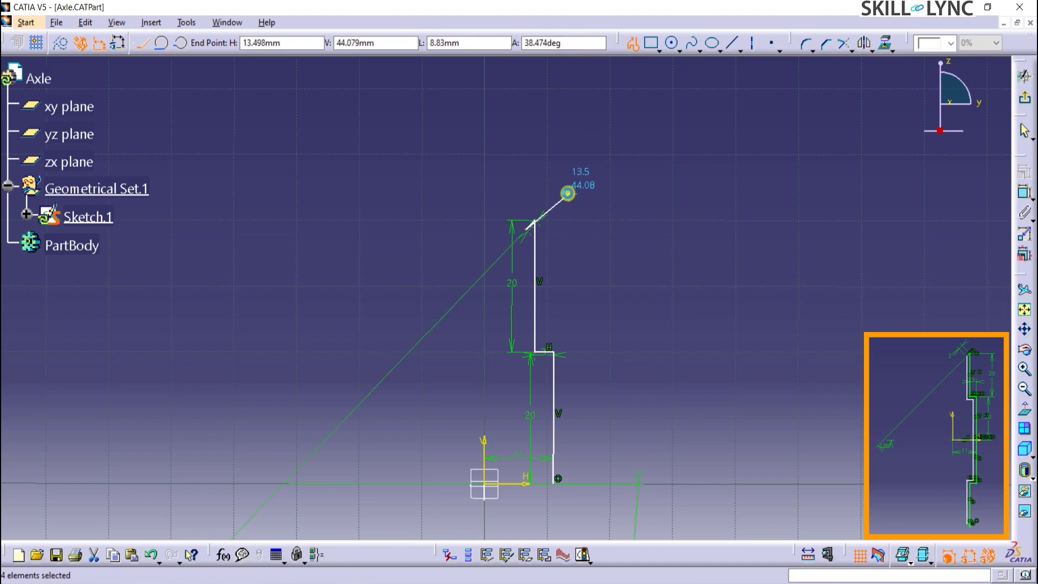
click(646, 335)
Offset the two vertical lines and the step beside the profile
click(553, 397)
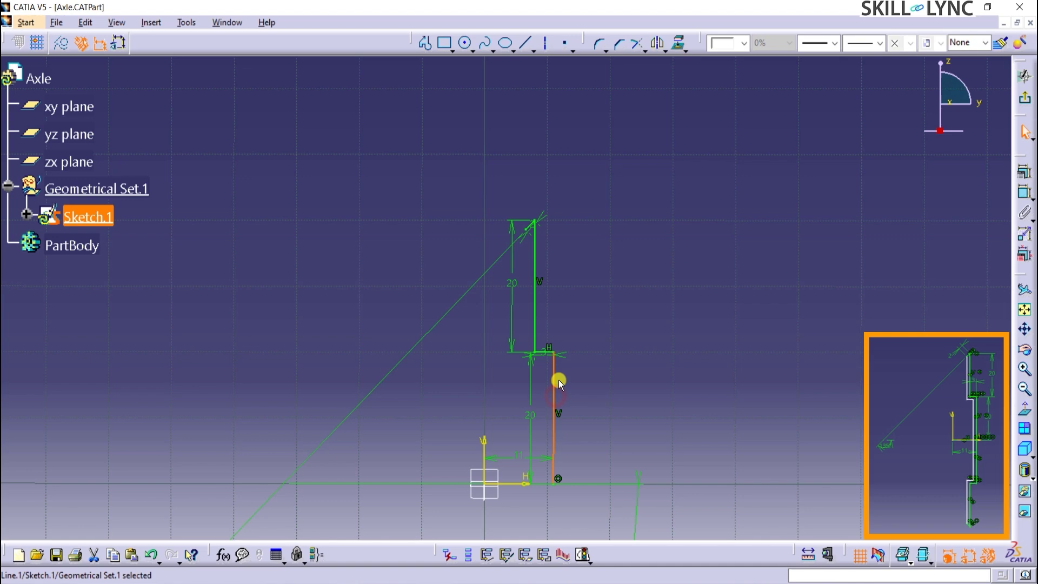
ctrl+click(545, 353)
ctrl+click(534, 275)
click(665, 50)
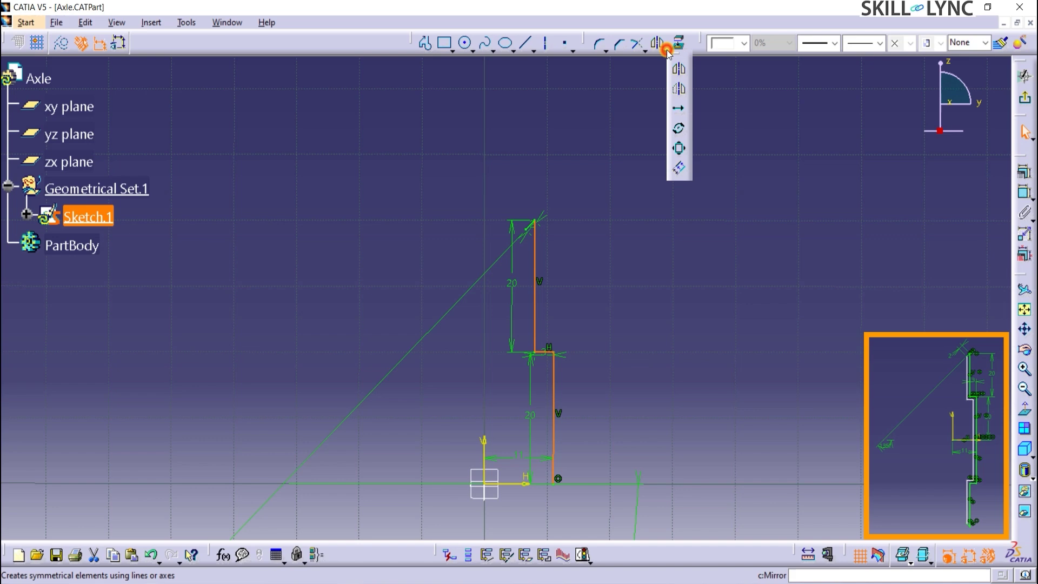
click(676, 171)
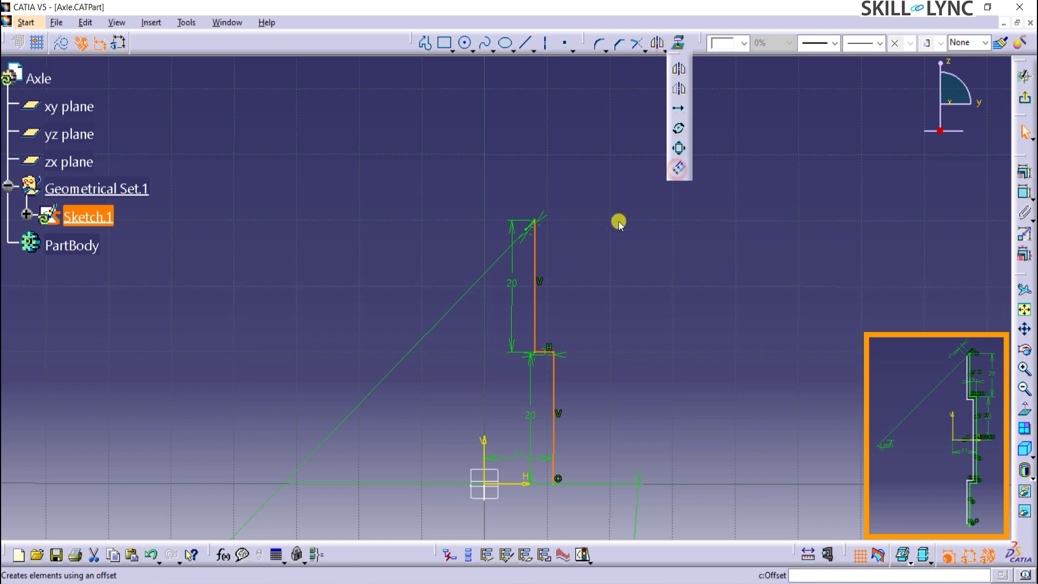
click(527, 232)
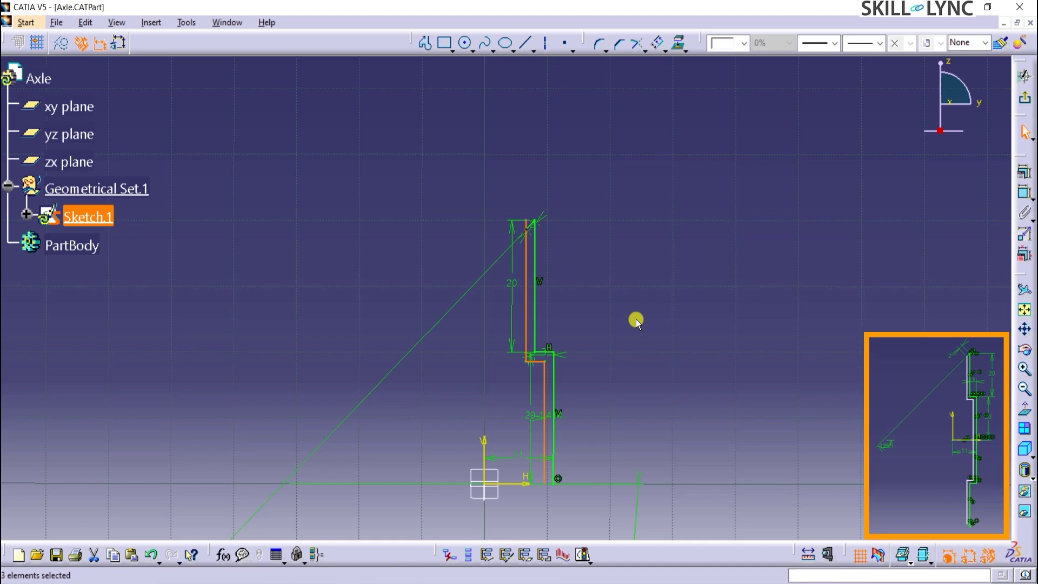
middle_drag(632, 319, 676, 127)
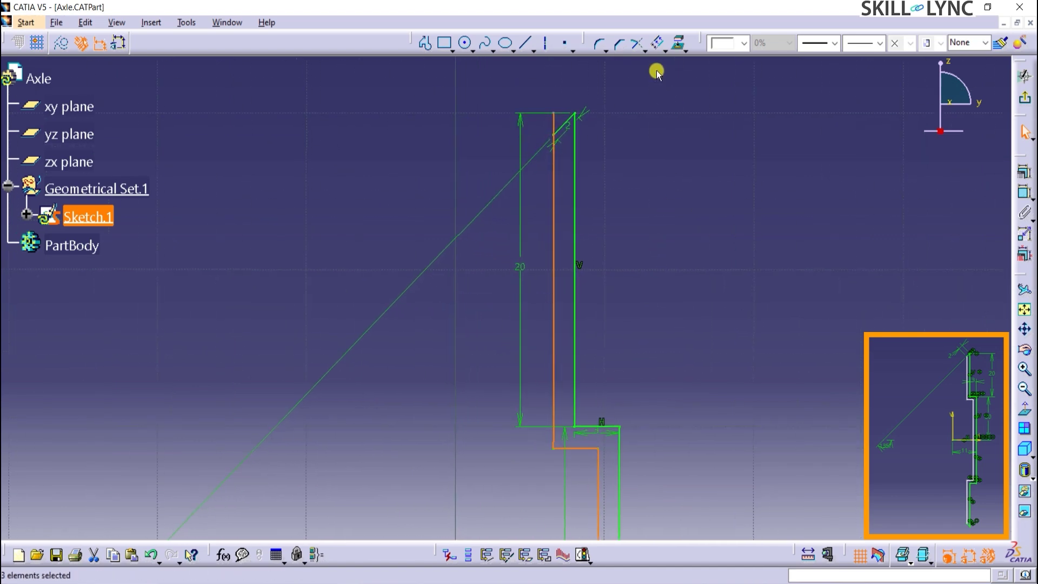
Trim the offset line against the chamfer, accepting the length-to-distance conversion
click(636, 45)
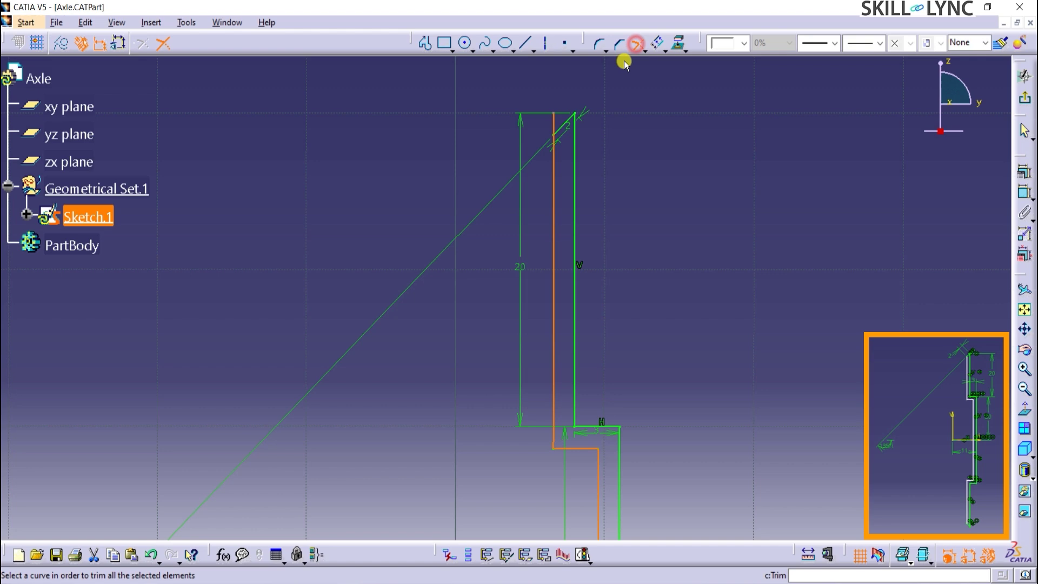
click(553, 153)
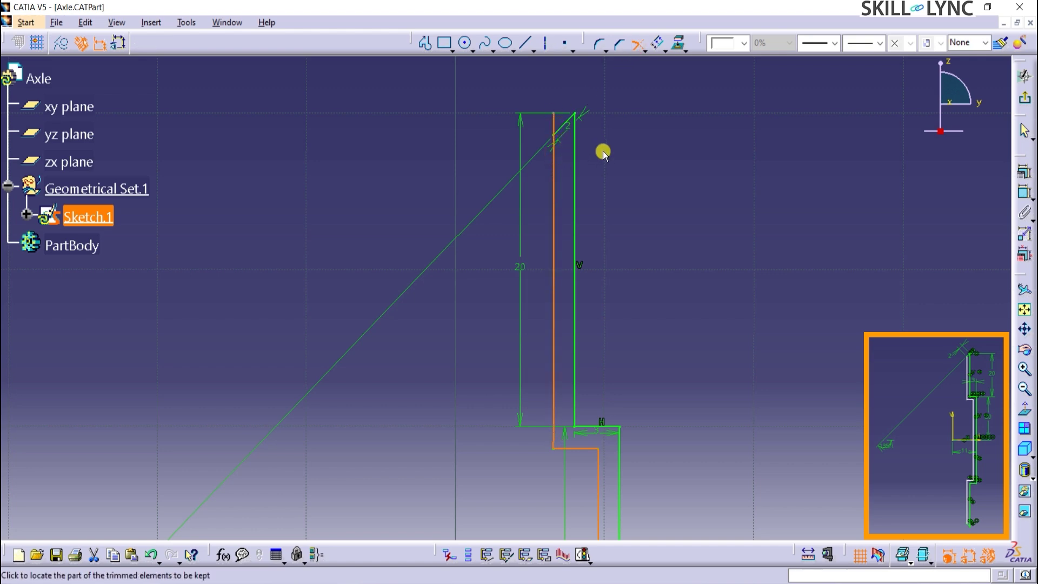
click(629, 138)
click(636, 44)
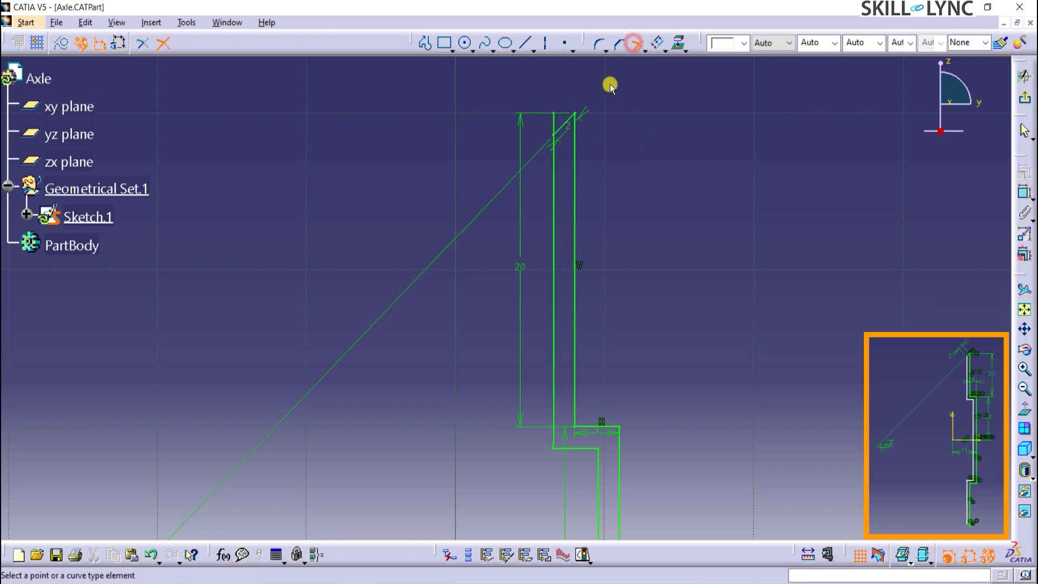
click(563, 122)
click(552, 160)
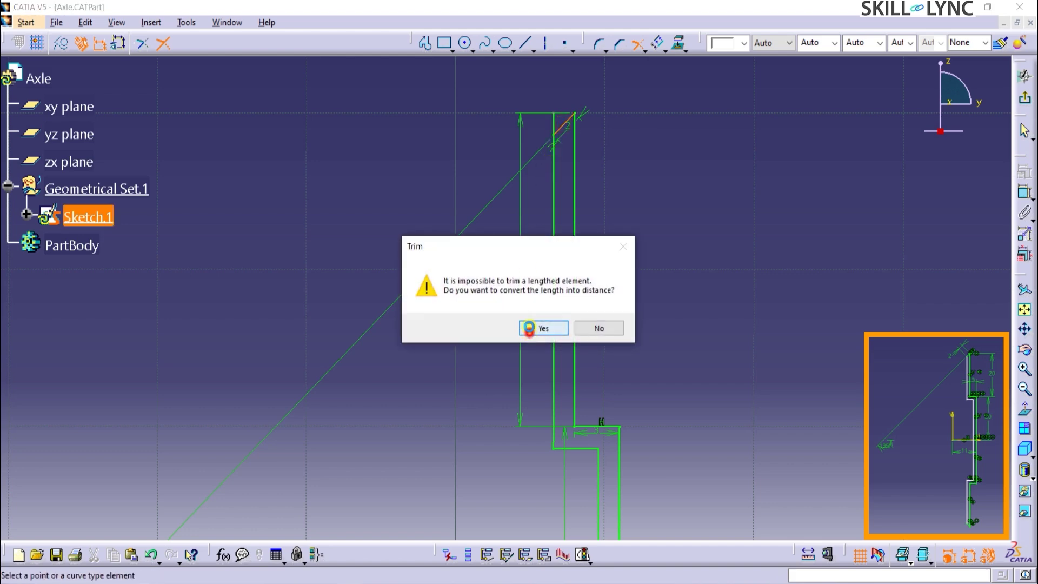
click(529, 328)
click(556, 155)
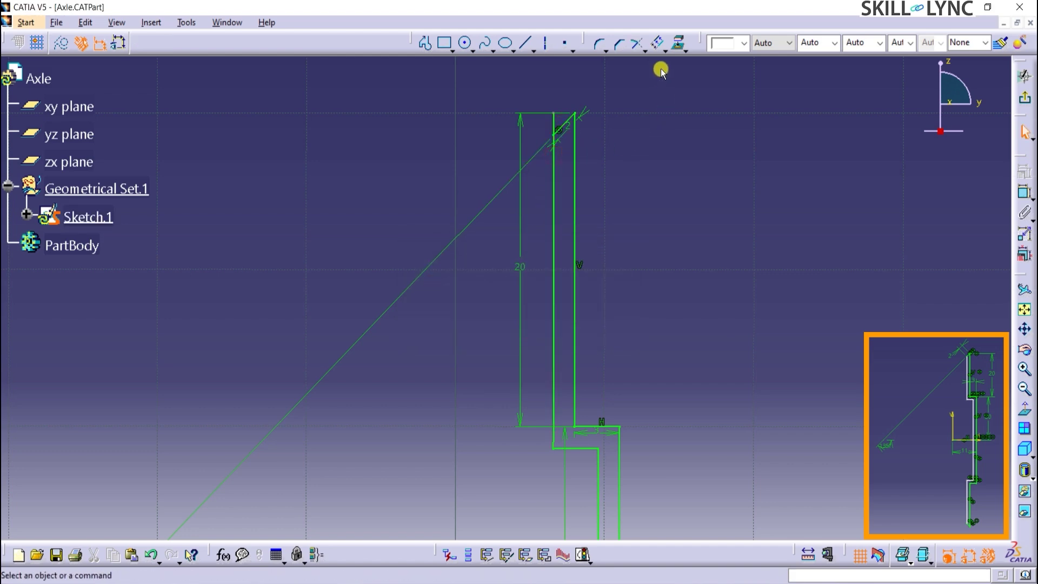
Trim the offset vertical line back to the chamfer corner and select the whole profile
click(636, 44)
click(554, 152)
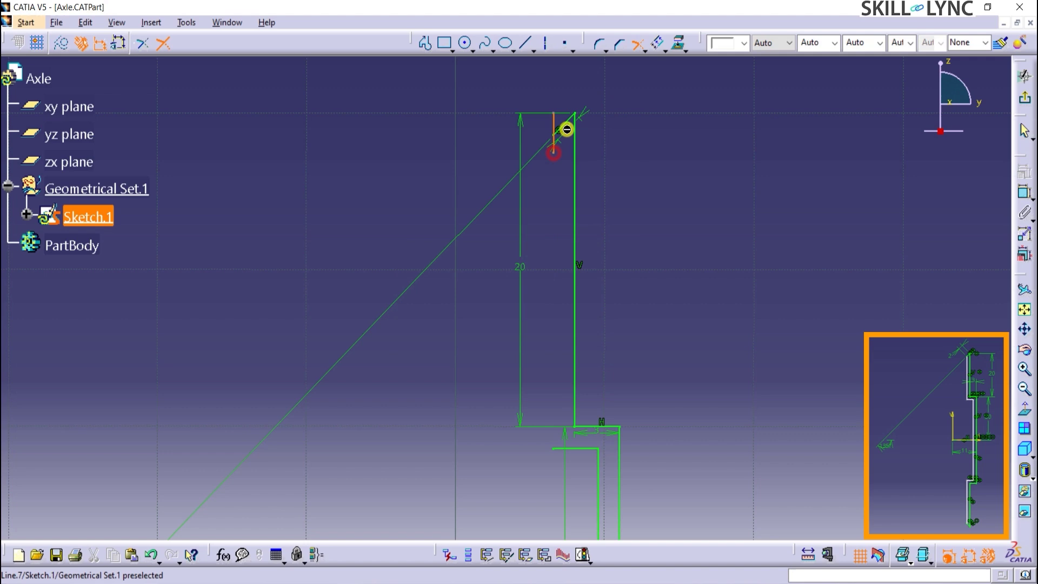
click(566, 130)
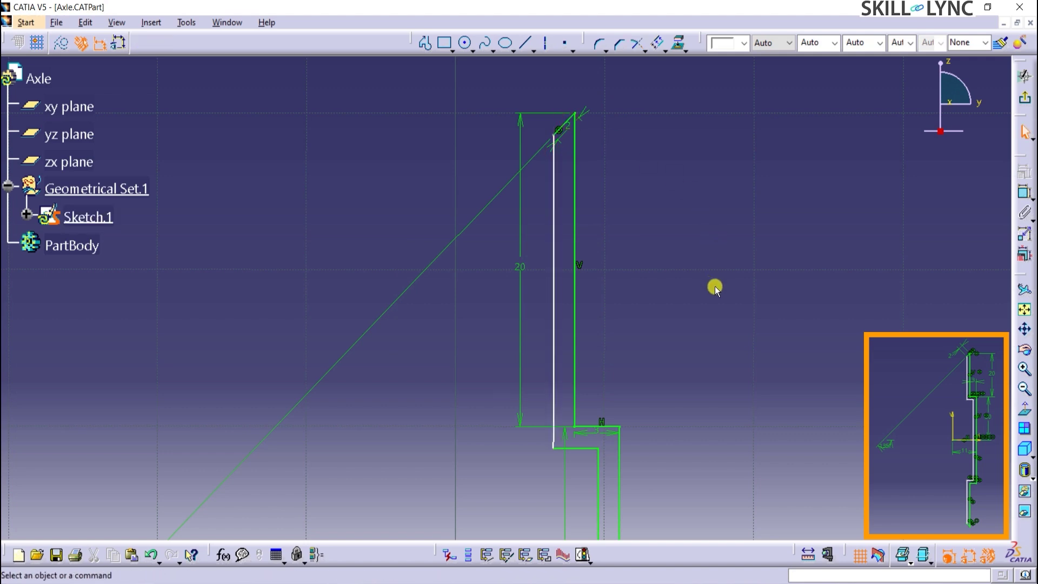
middle_drag(715, 290, 700, 351)
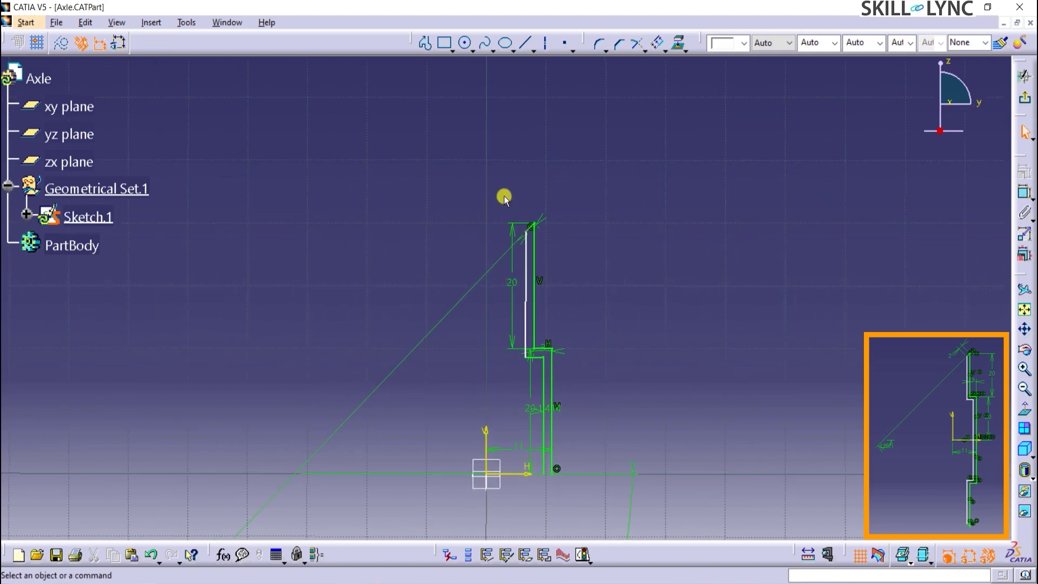
mouse_move(505, 194)
mouse_down()
mouse_move(586, 510)
mouse_move(589, 497)
mouse_up()
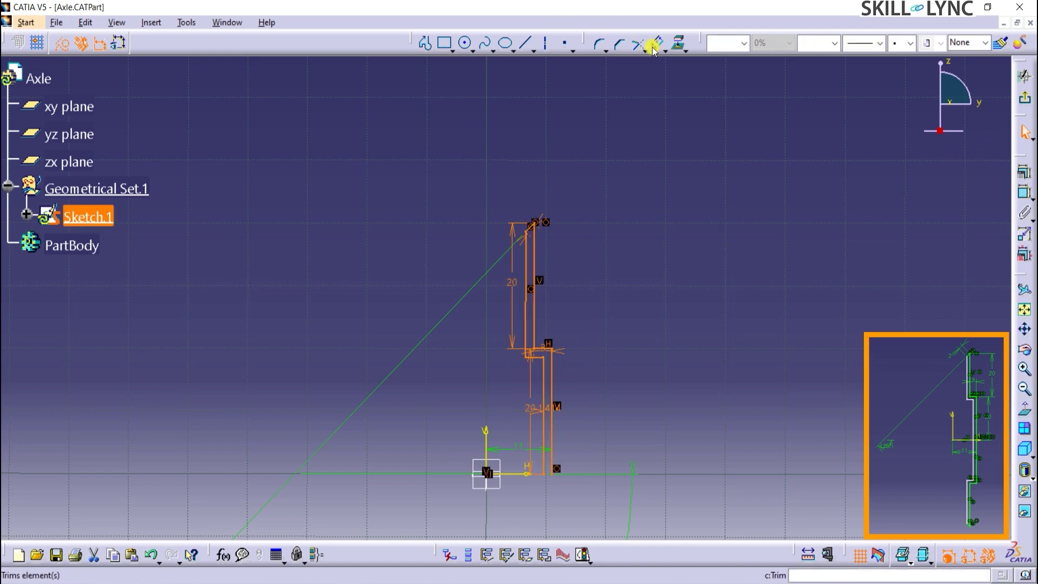
Mirror the profile about the horizontal H axis
click(669, 56)
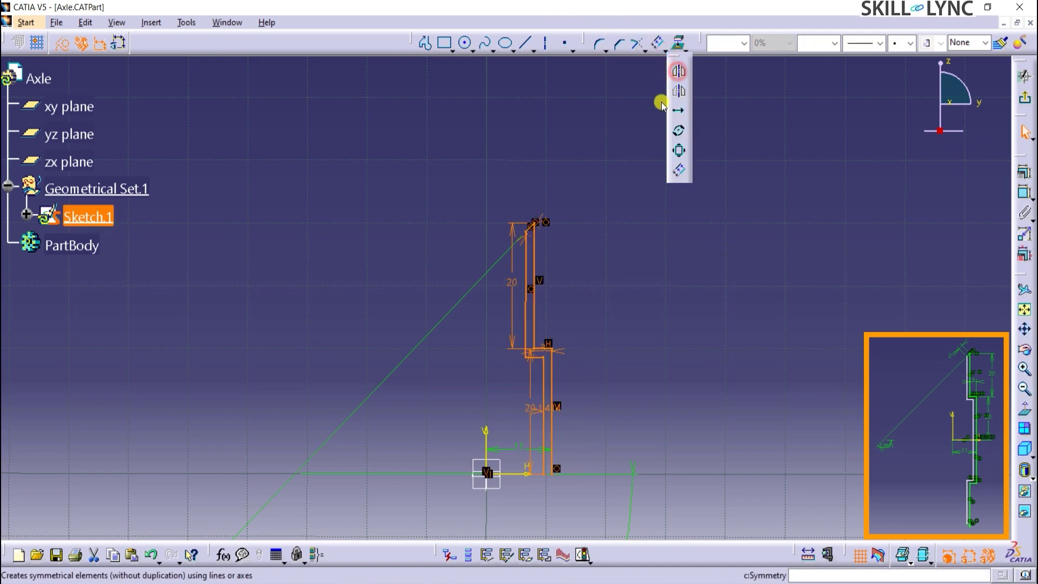
click(675, 82)
click(510, 474)
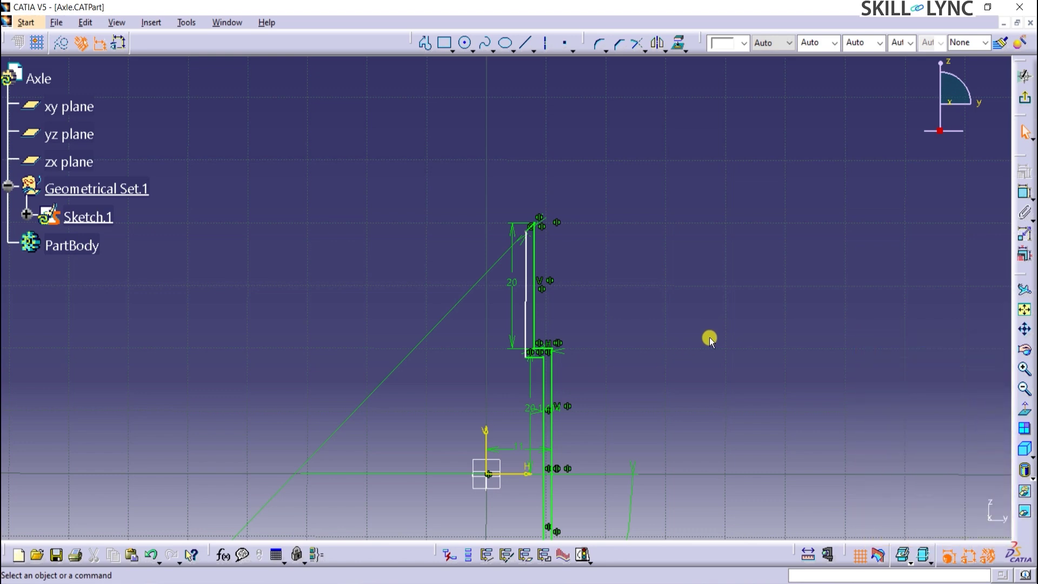
middle_drag(709, 335, 694, 420)
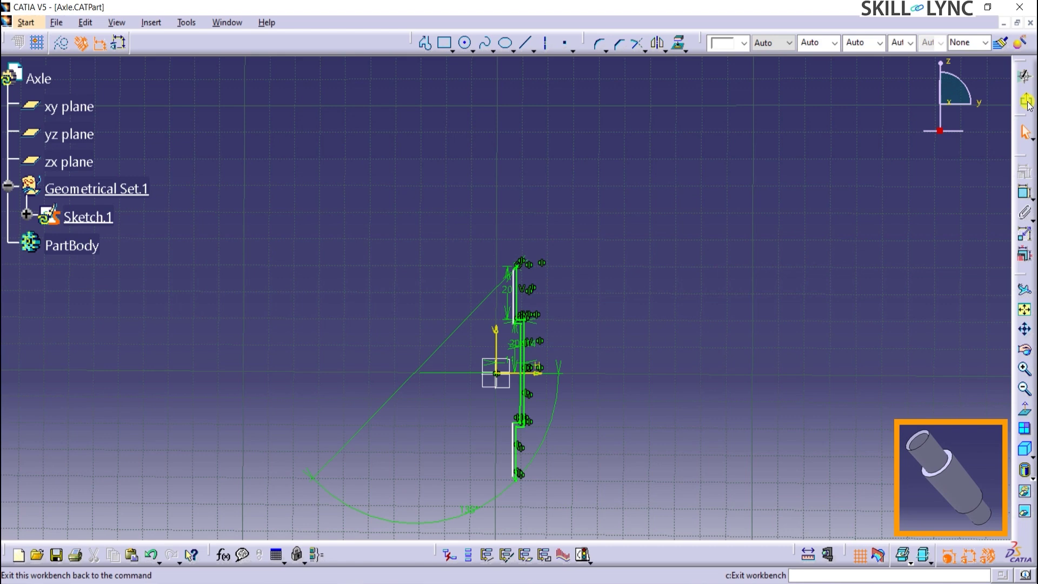
Revolve Sketch.1 about the vertical direction into a shaft and return to Caster Wheel
click(1025, 101)
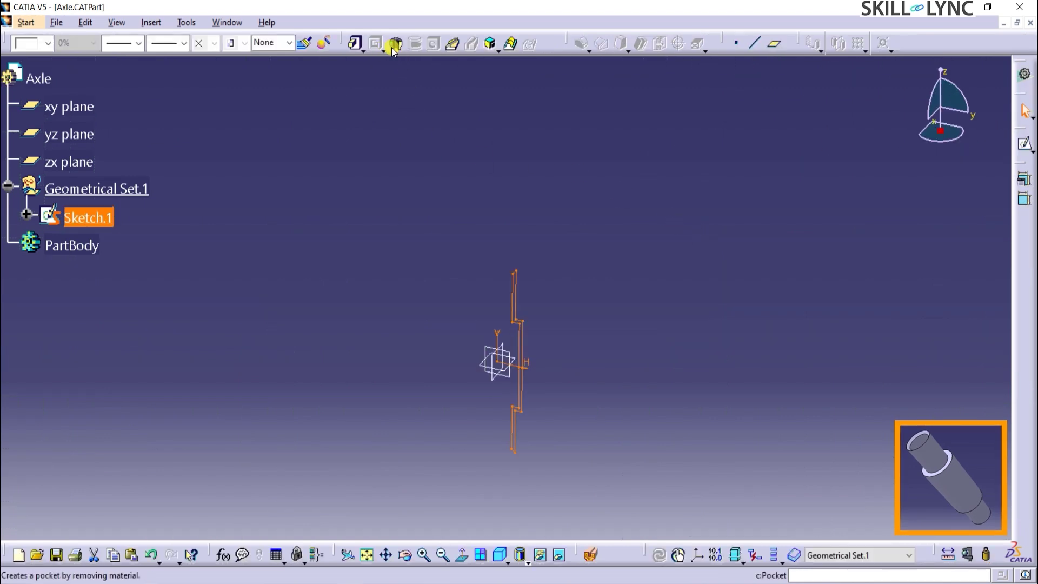
click(395, 43)
click(616, 330)
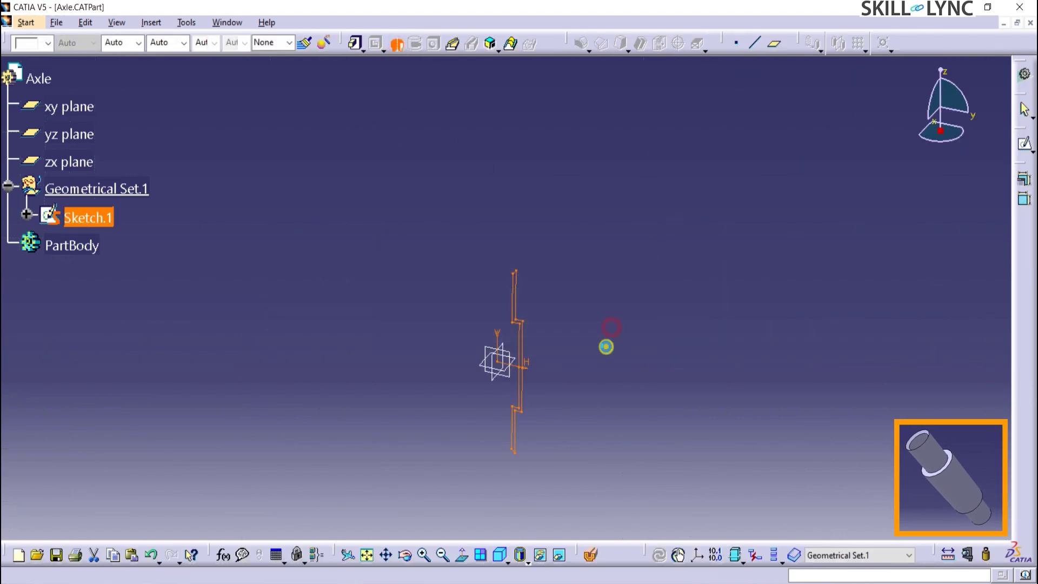
click(498, 343)
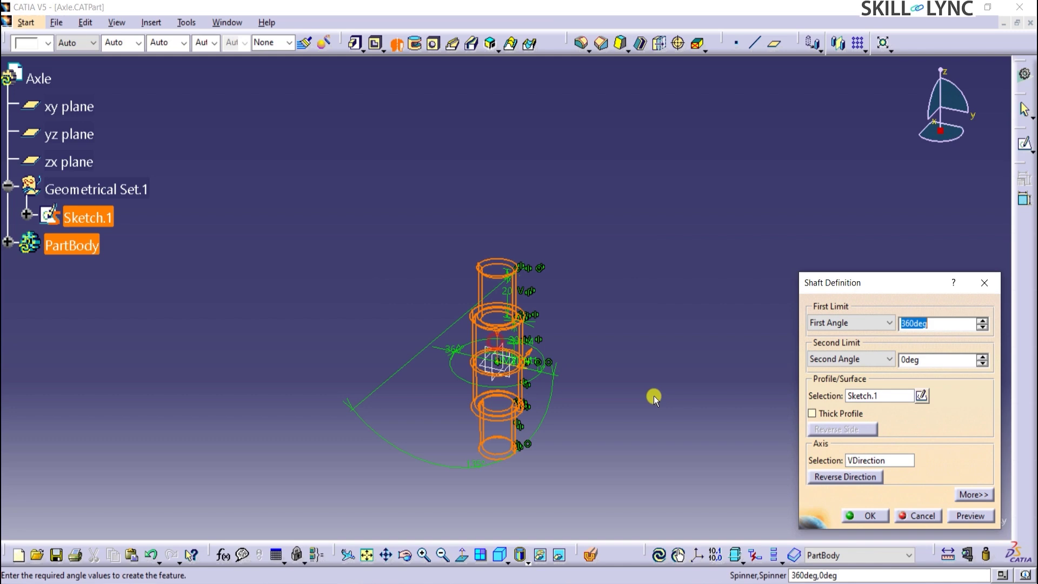
click(878, 521)
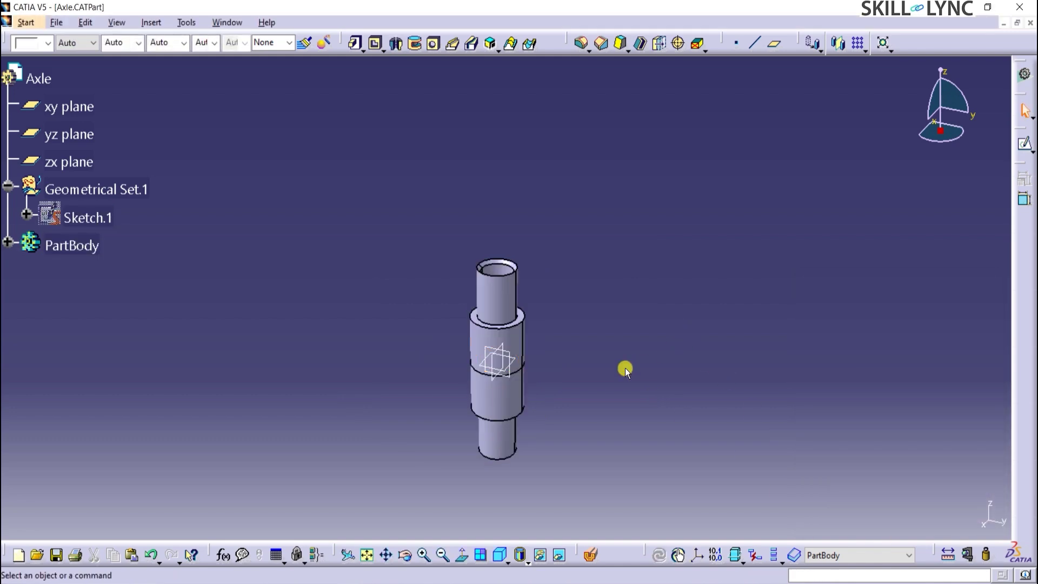
key(ctrl+Tab)
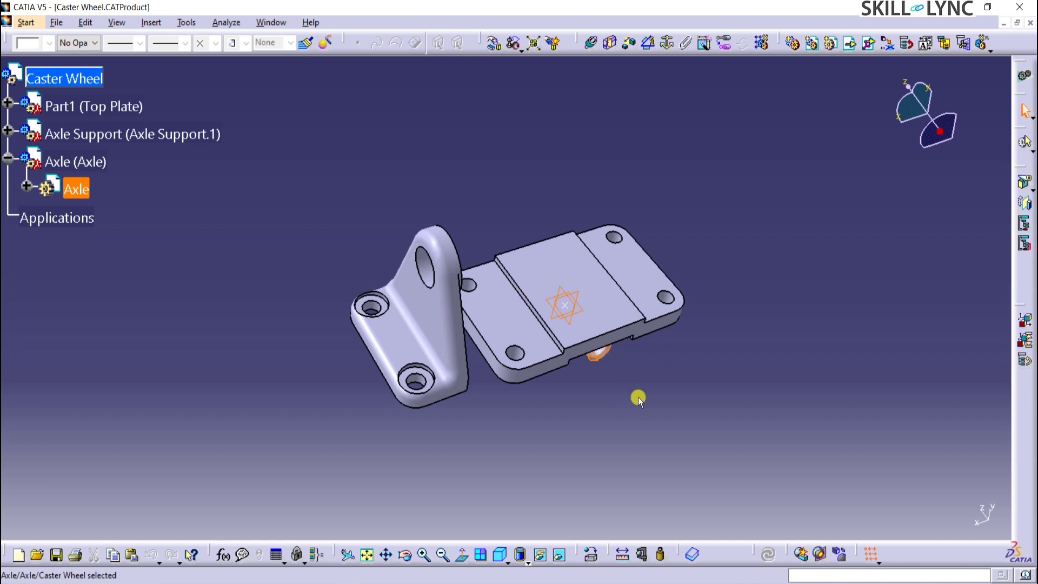
Orbit the assembly and expand the Axle part and its PartBody to show Shaft.1
middle_drag(638, 397, 466, 125)
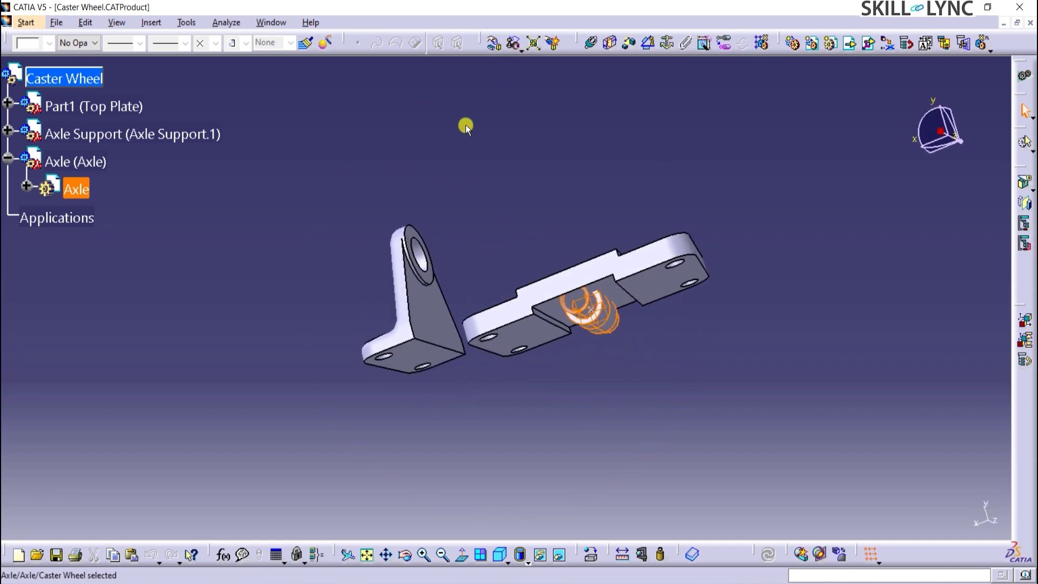
click(111, 82)
click(495, 46)
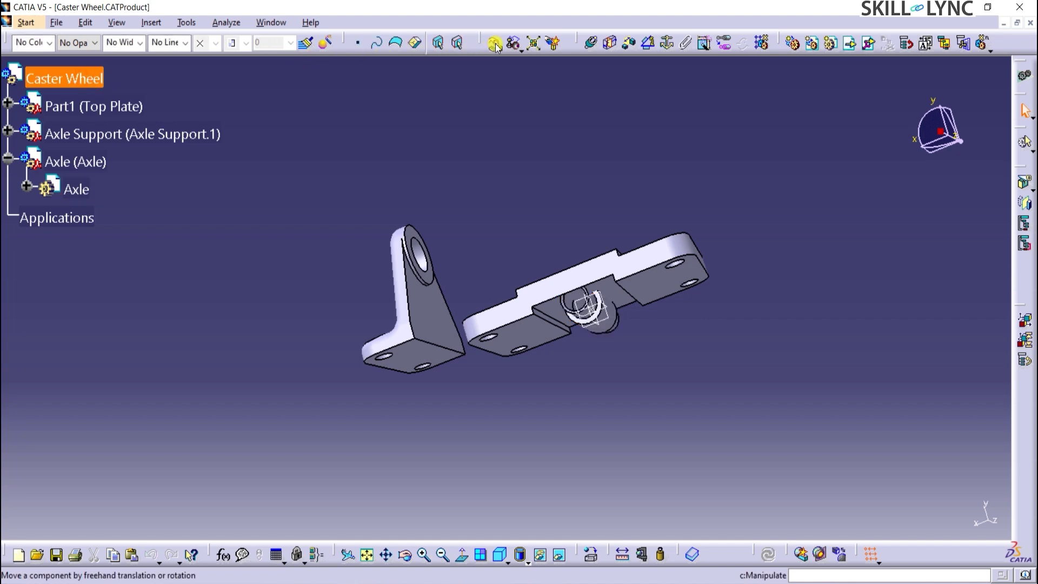
click(6, 174)
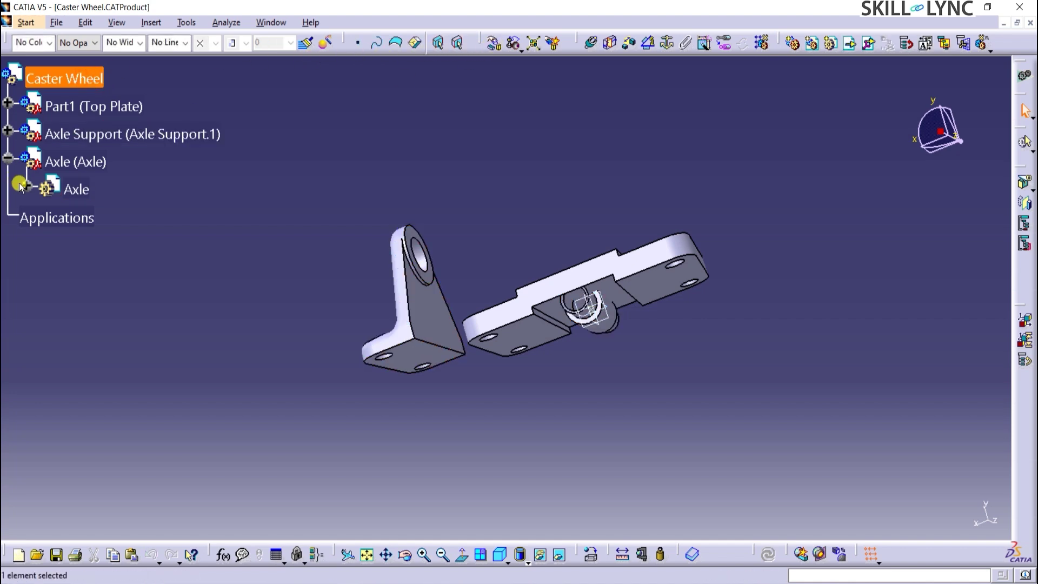
click(25, 187)
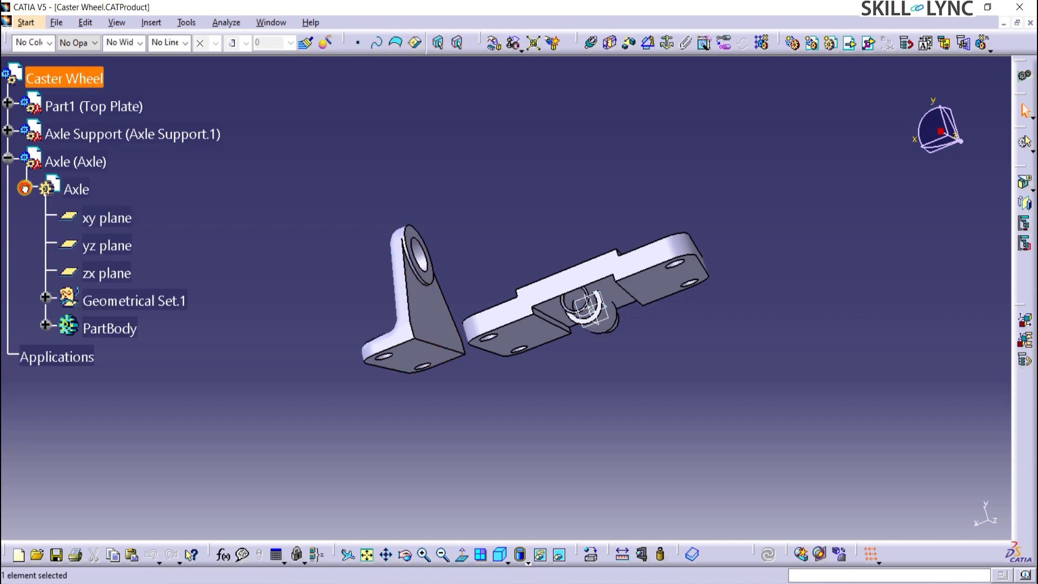
click(45, 325)
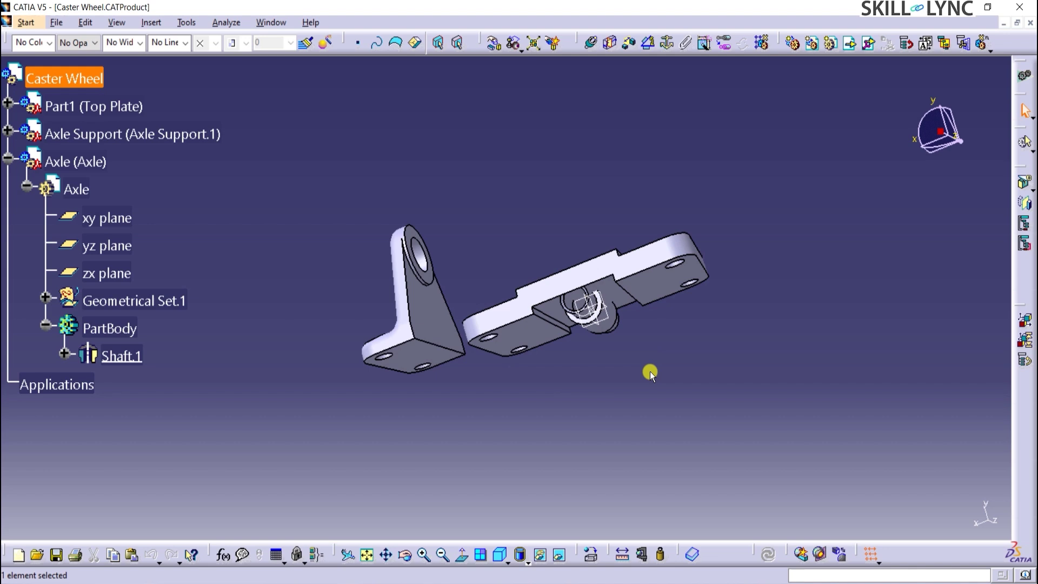
Drag the Axle along the Y axis clear of the Top Plate and Axle Support
click(493, 42)
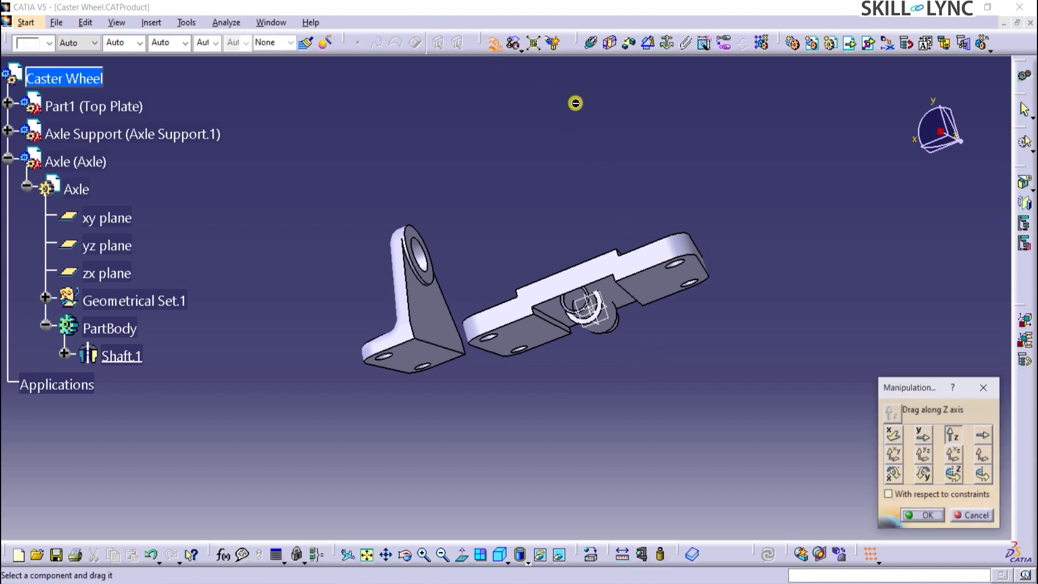
click(928, 438)
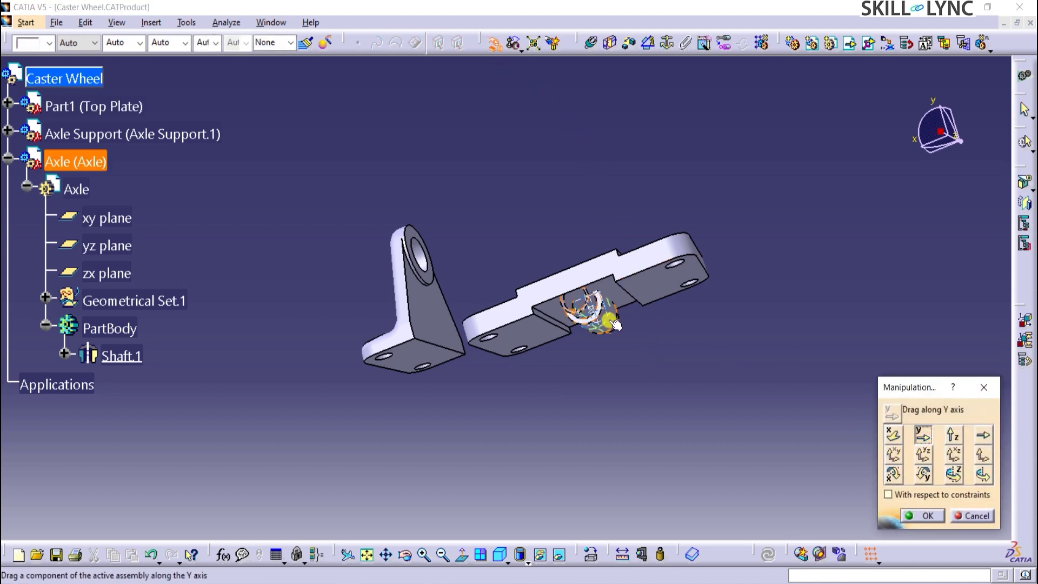
drag(601, 318, 536, 136)
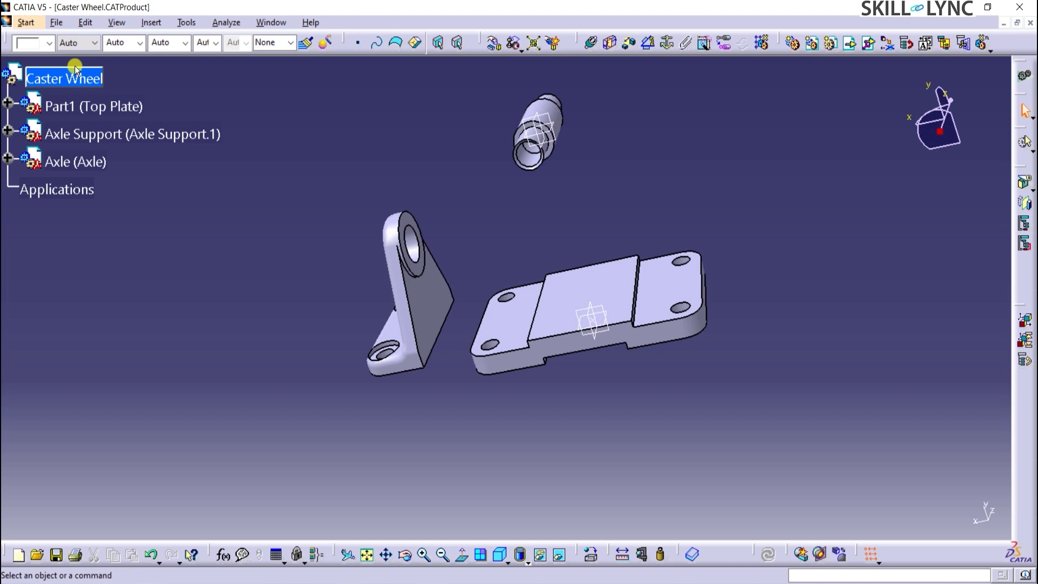
click(75, 68)
Insert another new part into the Caster Wheel assembly at the assembly origin
click(164, 24)
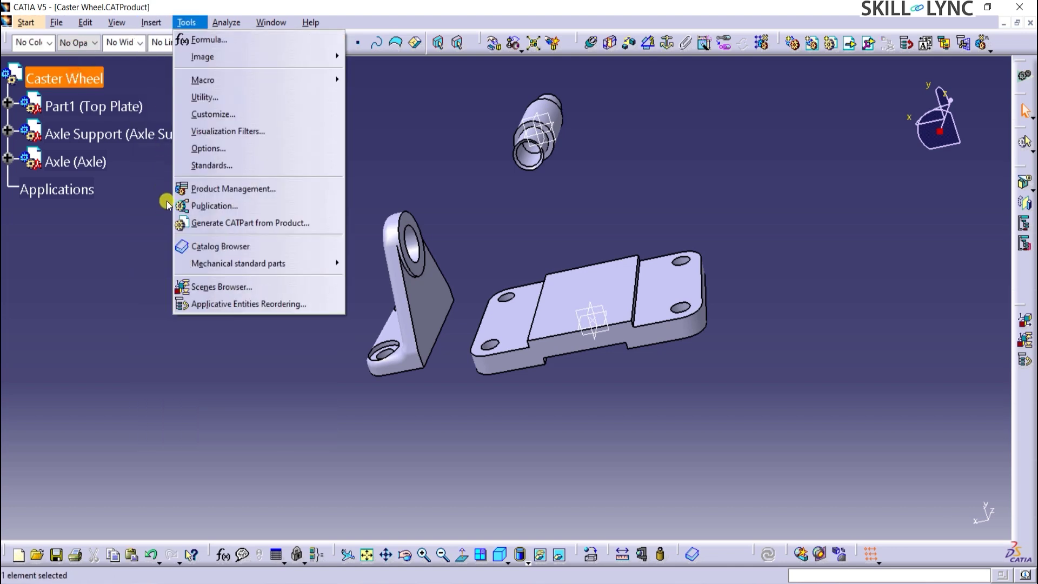
click(150, 258)
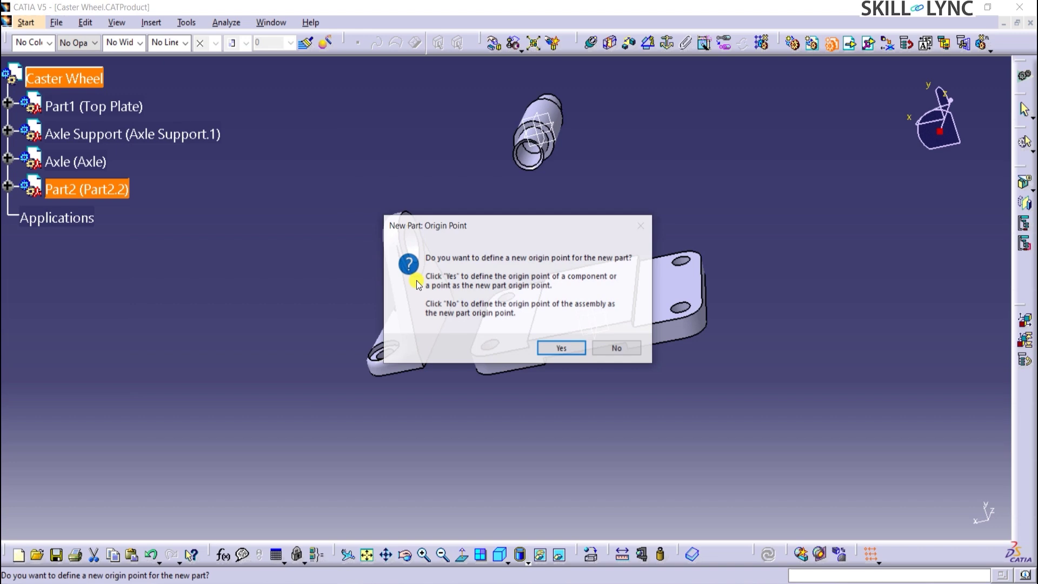
click(615, 348)
Rename Part2 to Bushing for instance name and part number, then expand its node
right_click(105, 191)
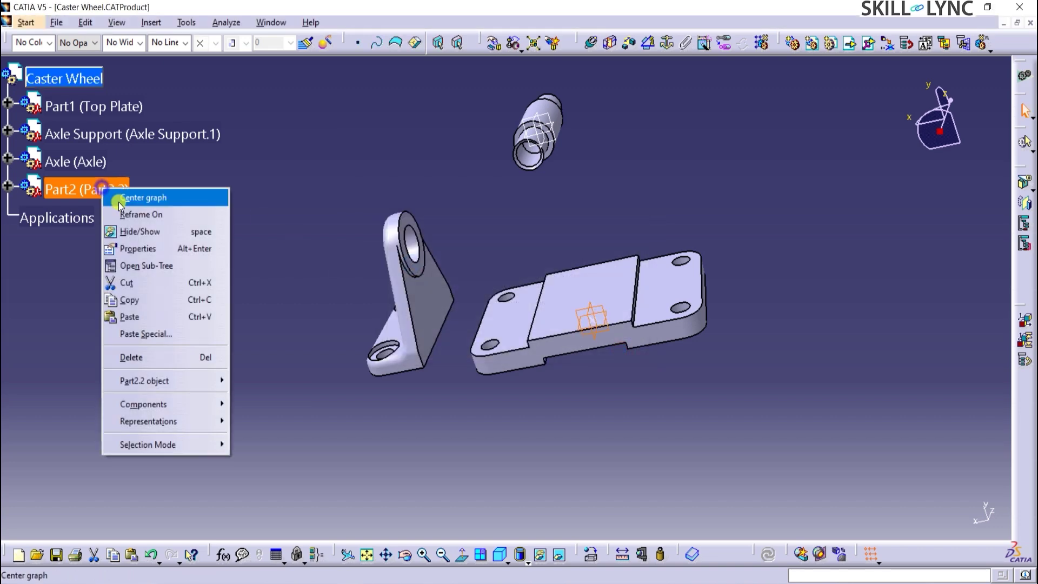
click(160, 250)
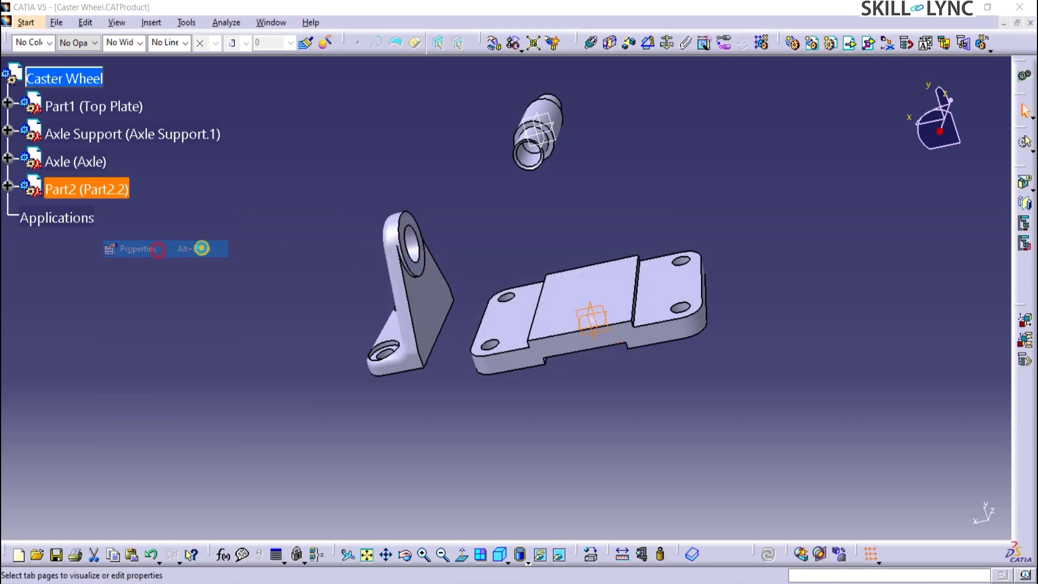
double_click(359, 185)
text(Bushing)
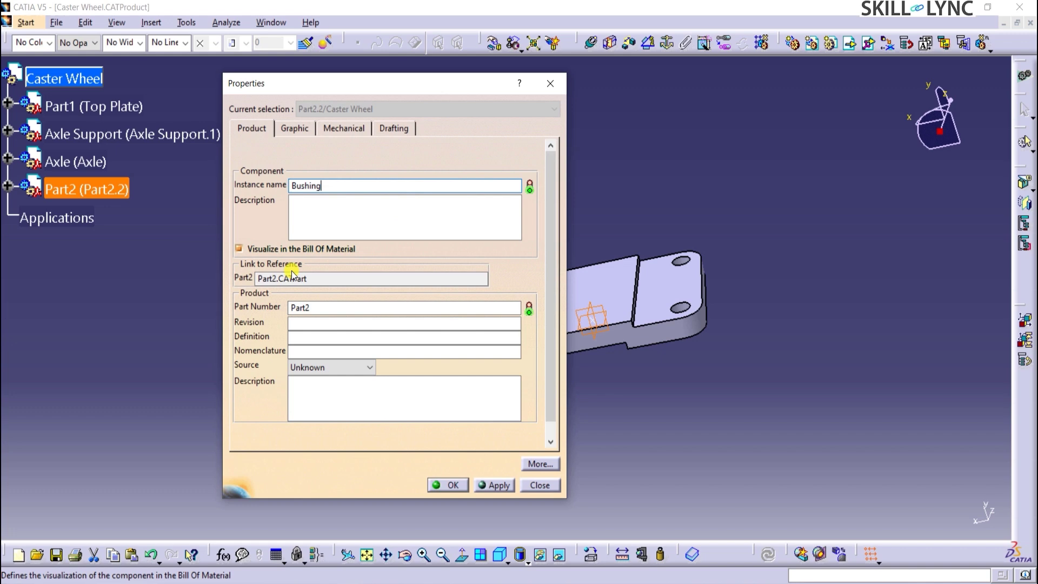
double_click(316, 307)
text(Bushing)
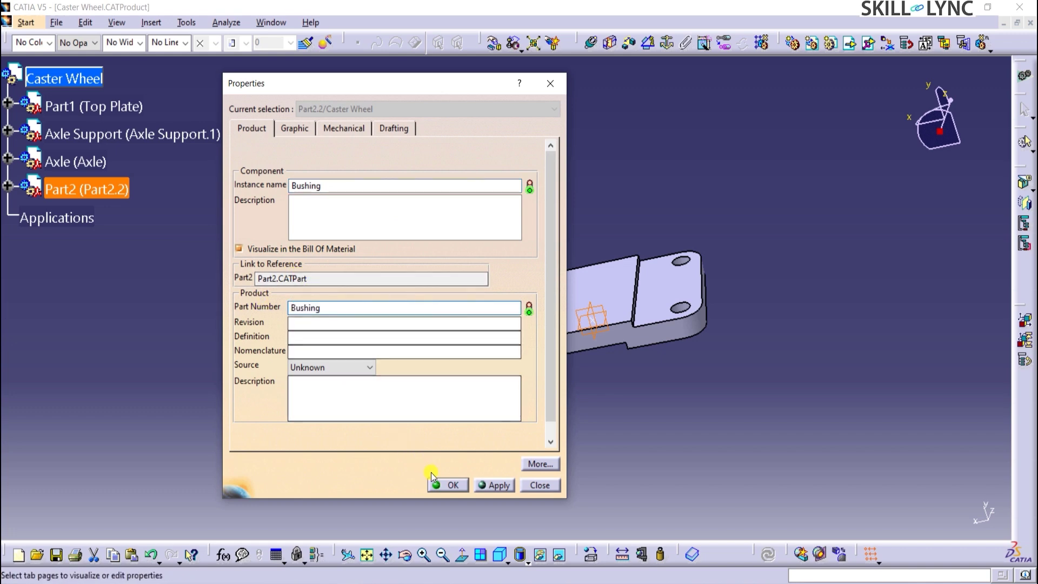
click(447, 486)
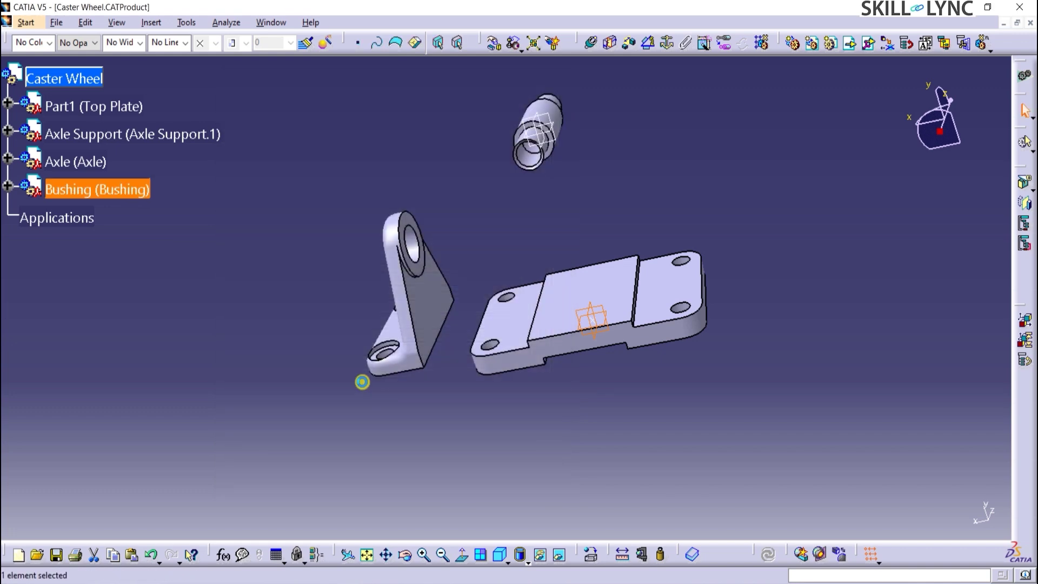
click(7, 186)
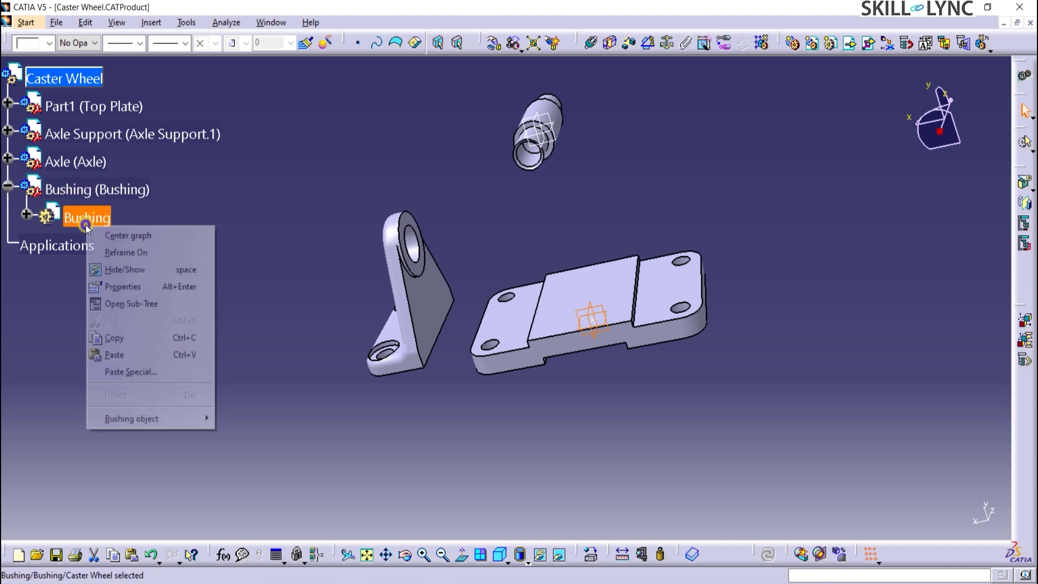
Open Bushing in its own window and start a yz-plane profile at H 8
mouse_move(174, 418)
click(239, 434)
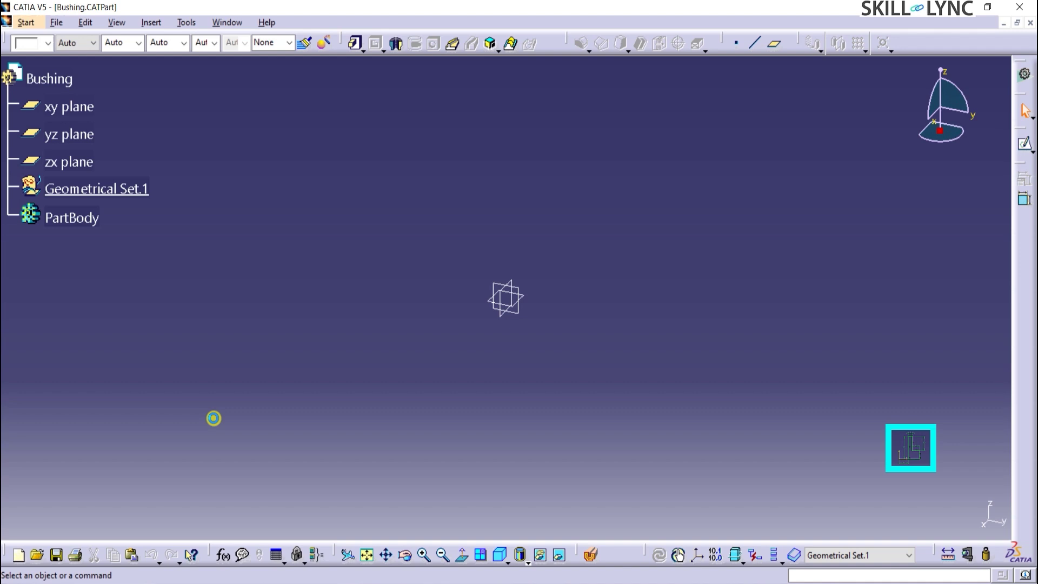
click(62, 133)
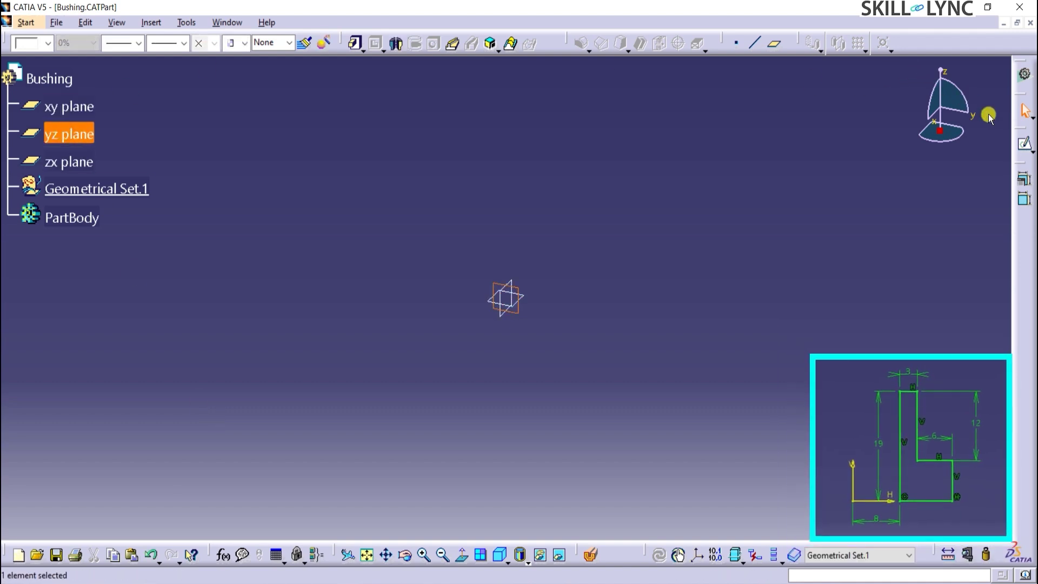
click(1024, 144)
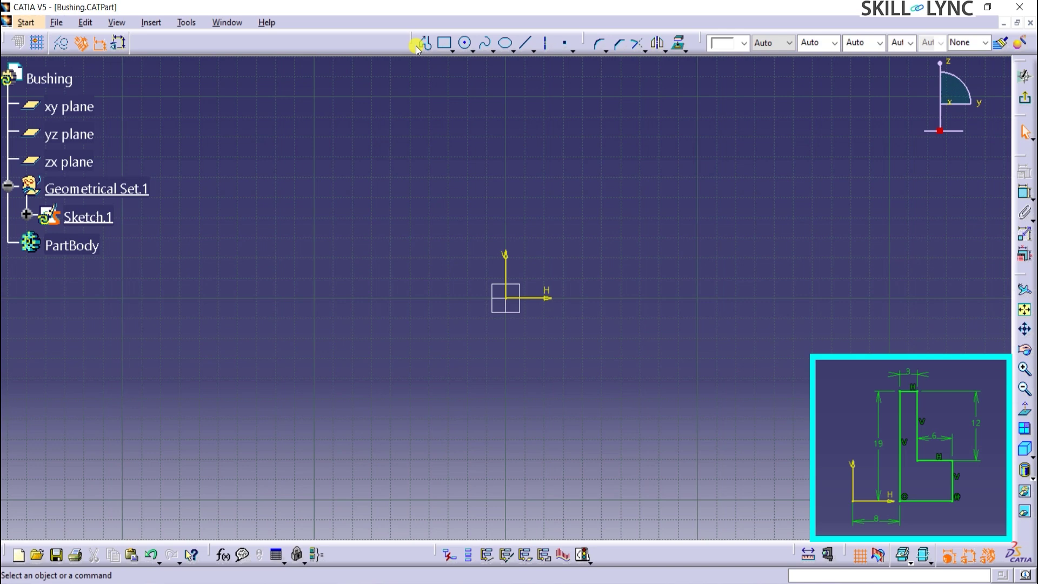
click(425, 43)
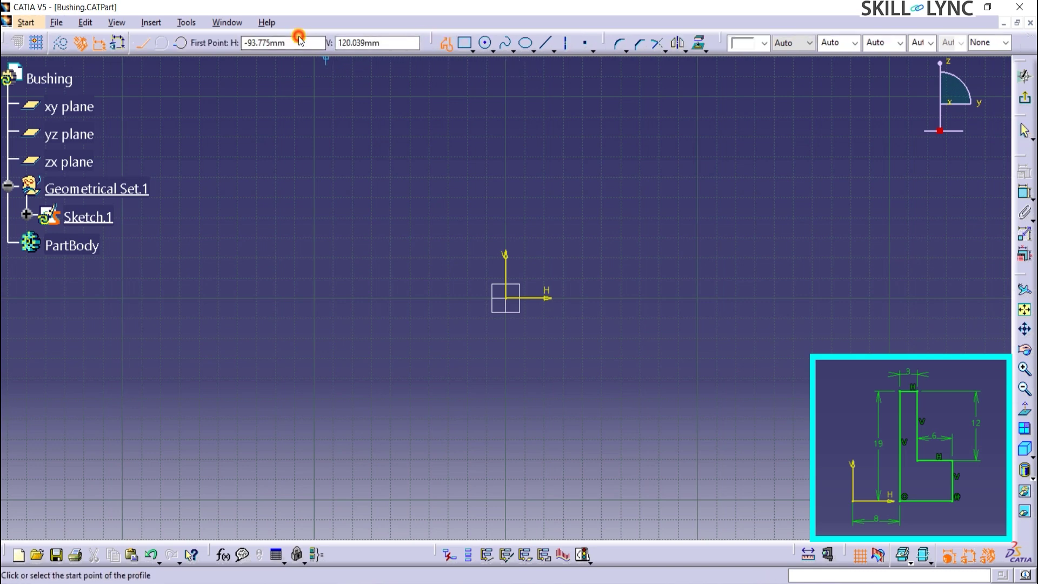
click(281, 42)
text(8)
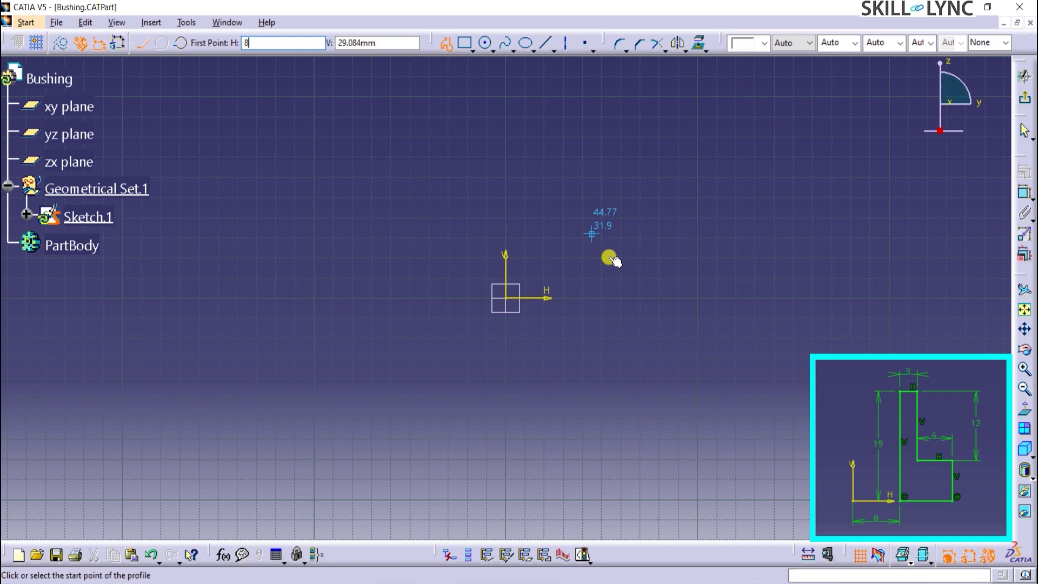
key(Return)
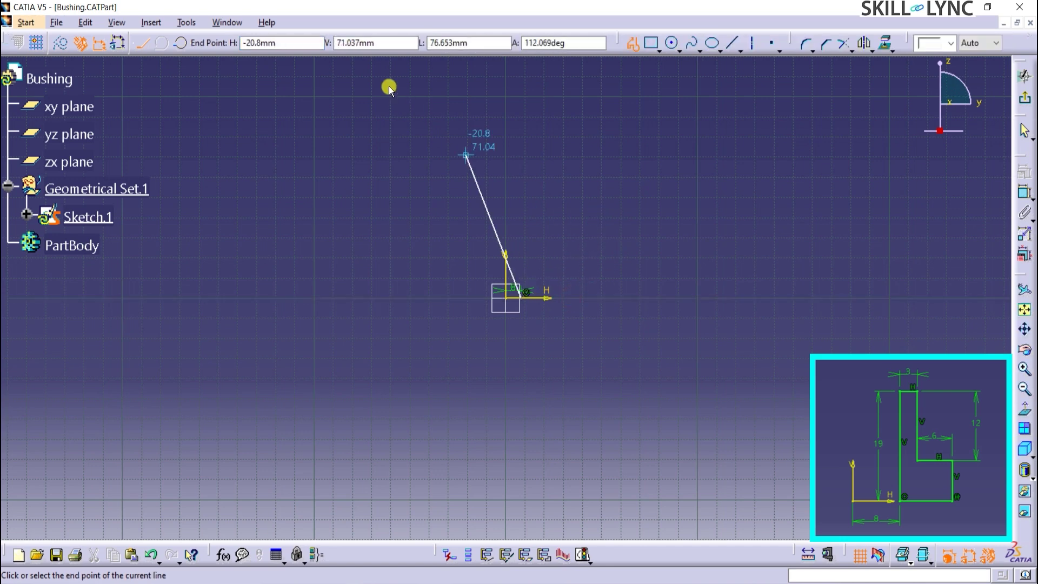
Draw the 19 mm vertical line and the 3 mm horizontal step
drag(438, 44, 407, 38)
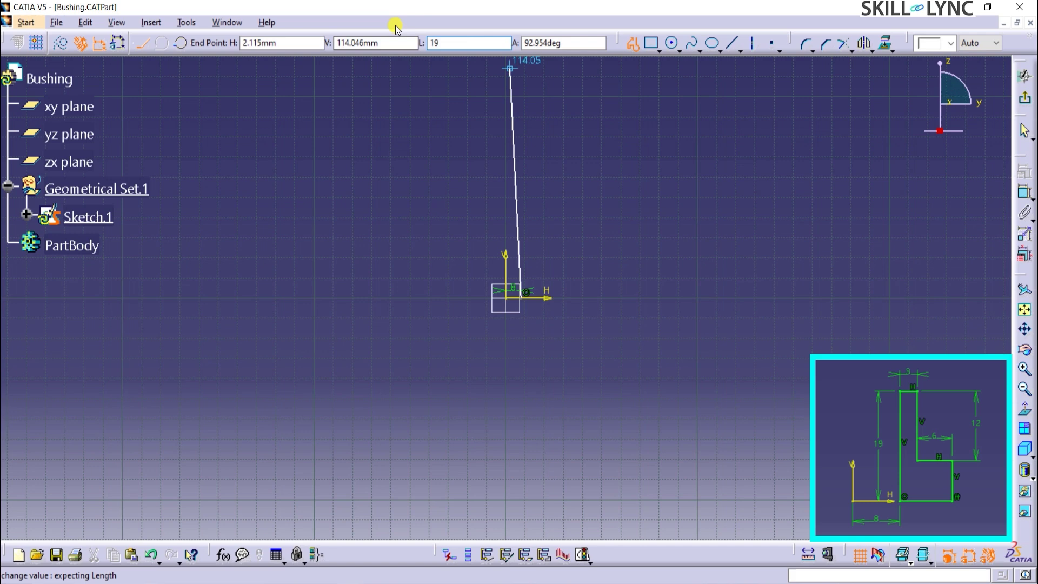
key(Return)
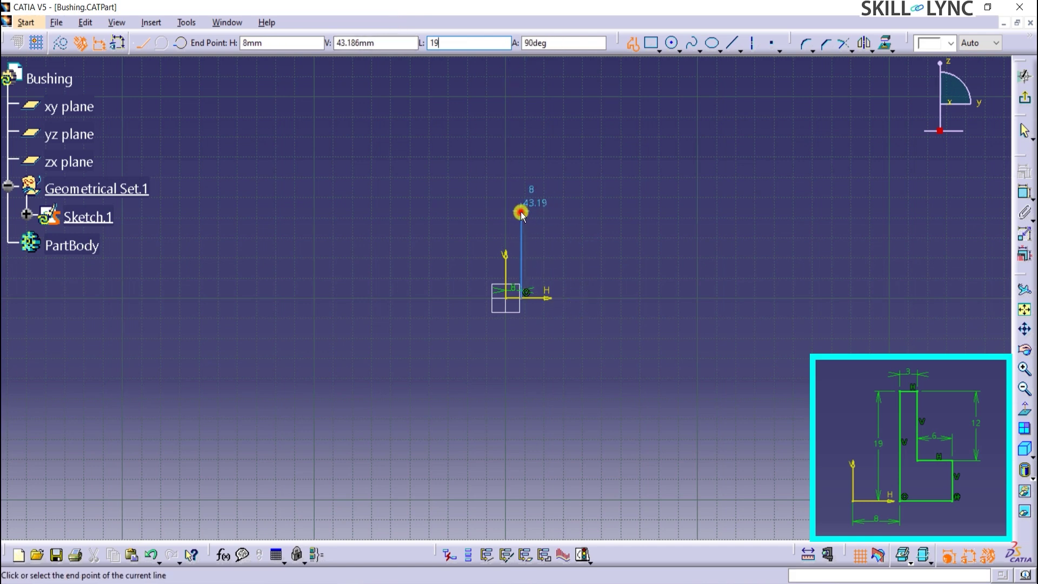
click(521, 212)
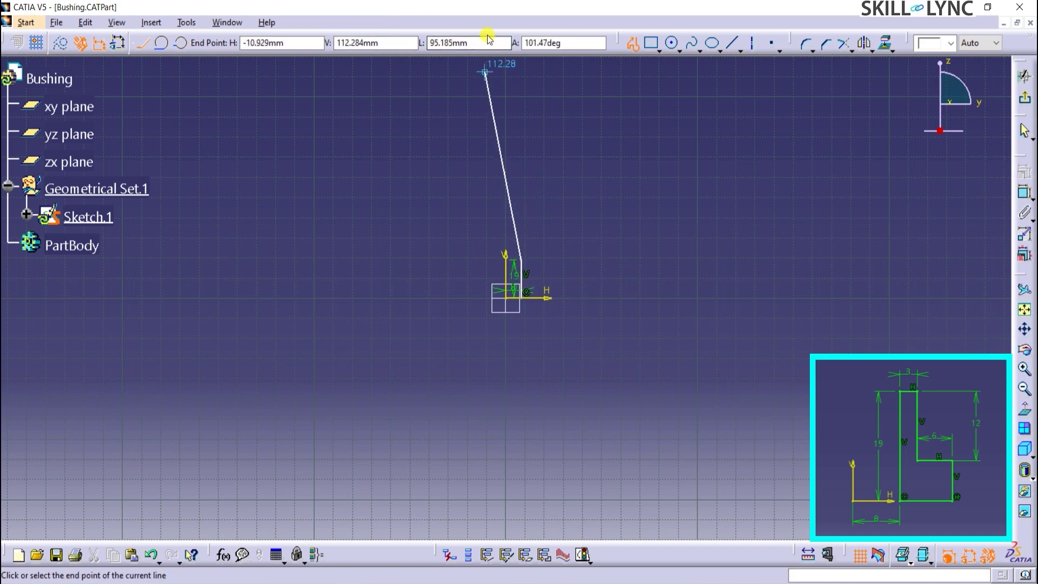
drag(486, 44, 409, 36)
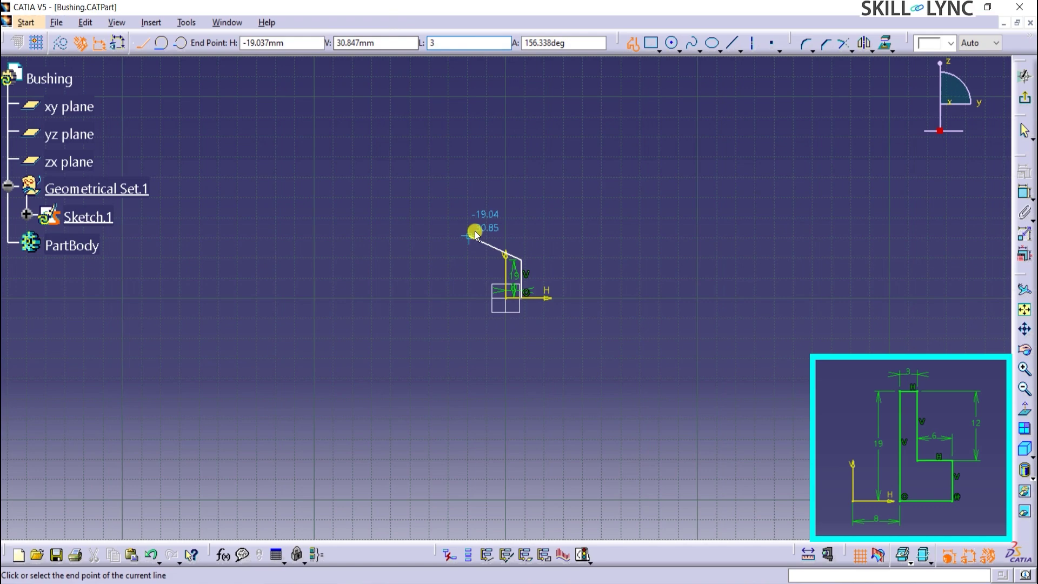
text(3)
key(Return)
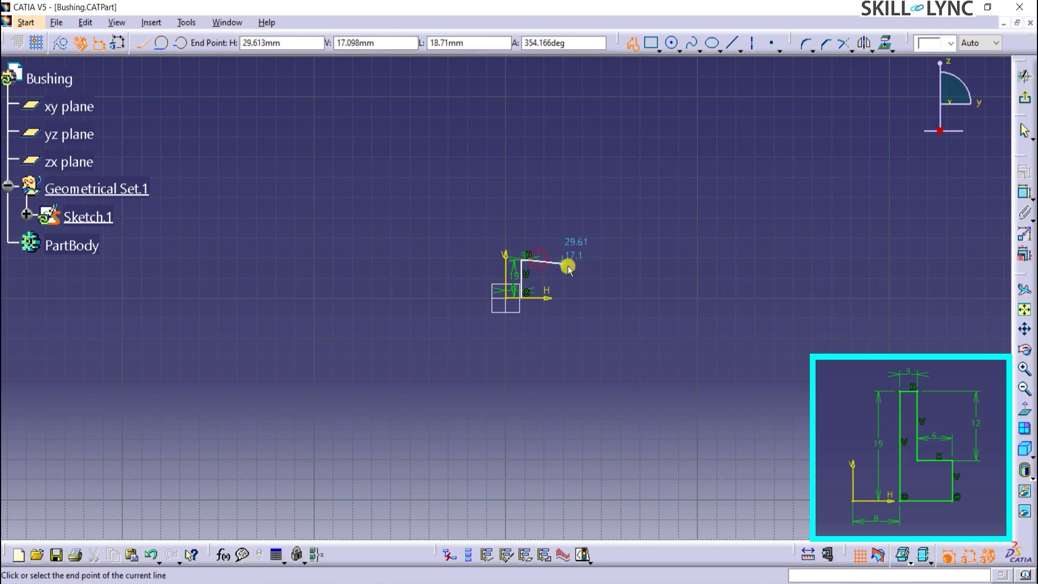
Add the 12 mm and 6 mm segments, close the profile at the axis and exit the sketch
mouse_move(568, 265)
middle_down()
mouse_move(586, 241)
mouse_move(607, 112)
mouse_move(538, 100)
middle_up()
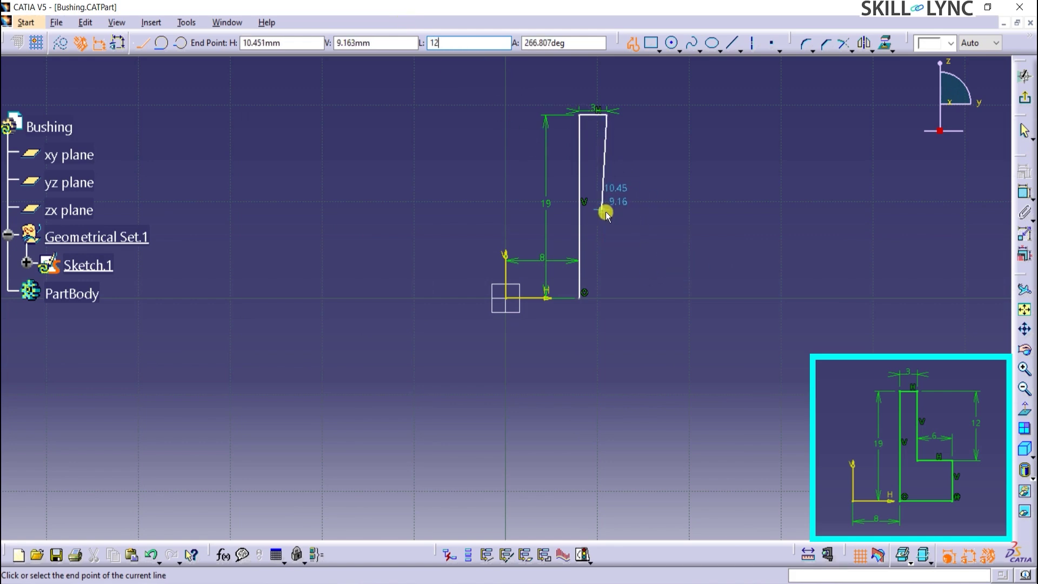
key(Return)
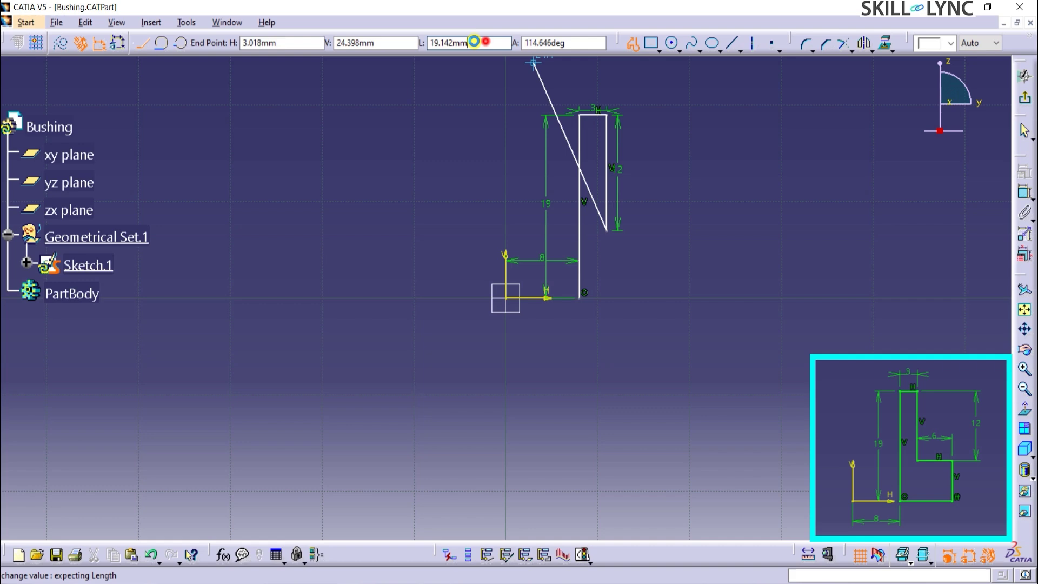
text(6)
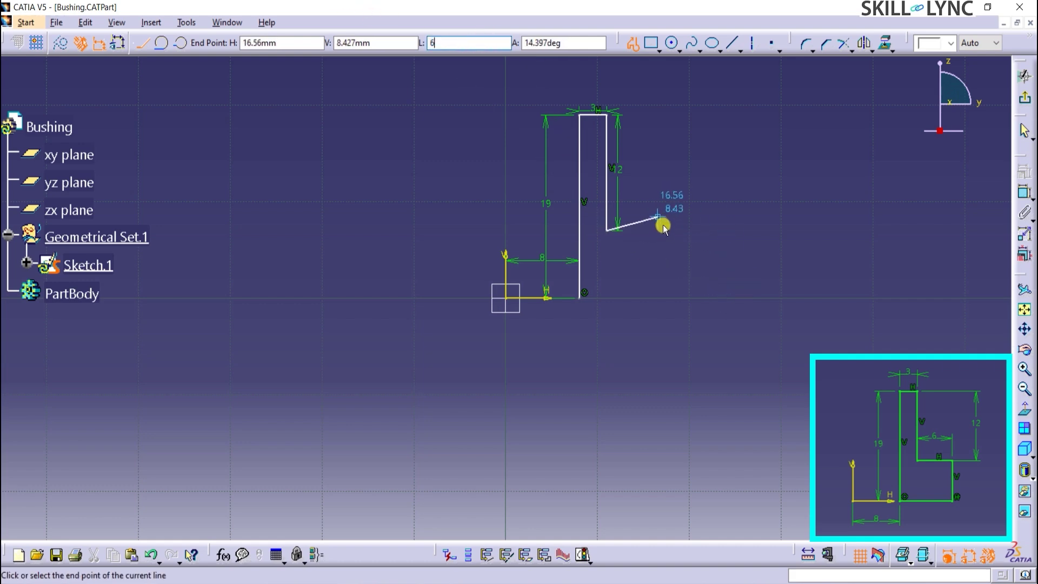
click(663, 233)
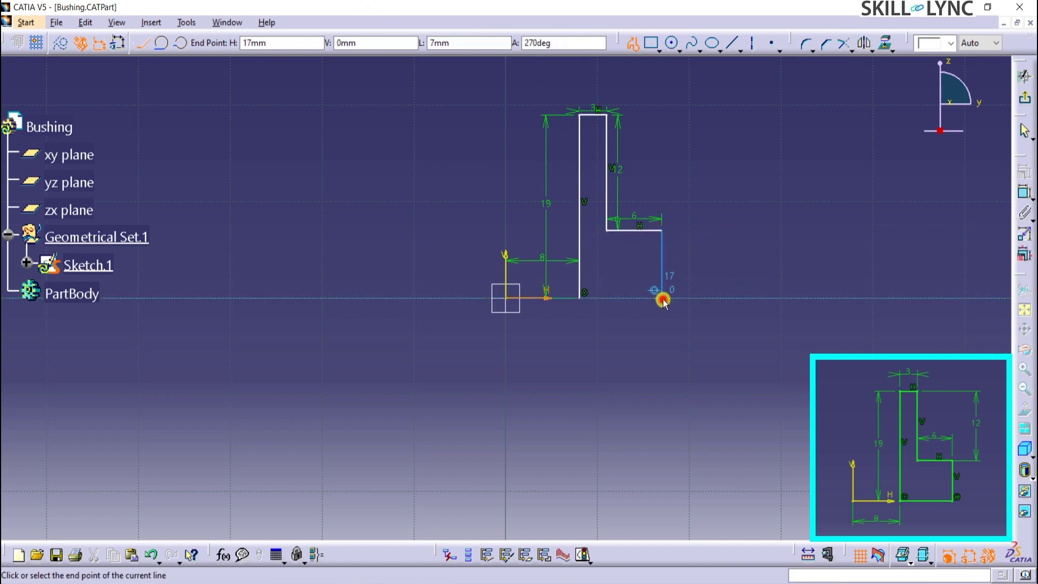
click(663, 297)
click(579, 297)
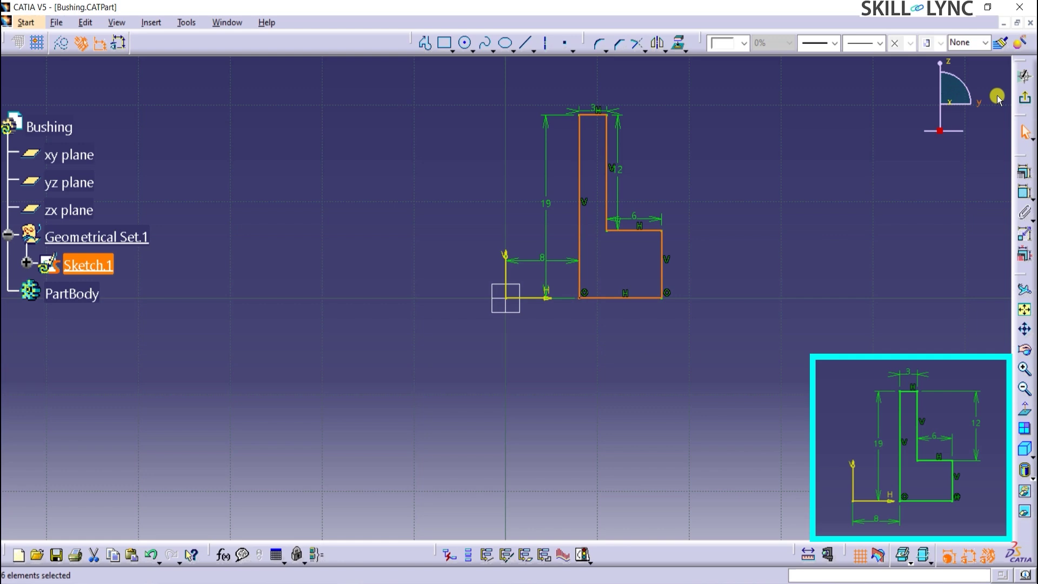
click(1023, 98)
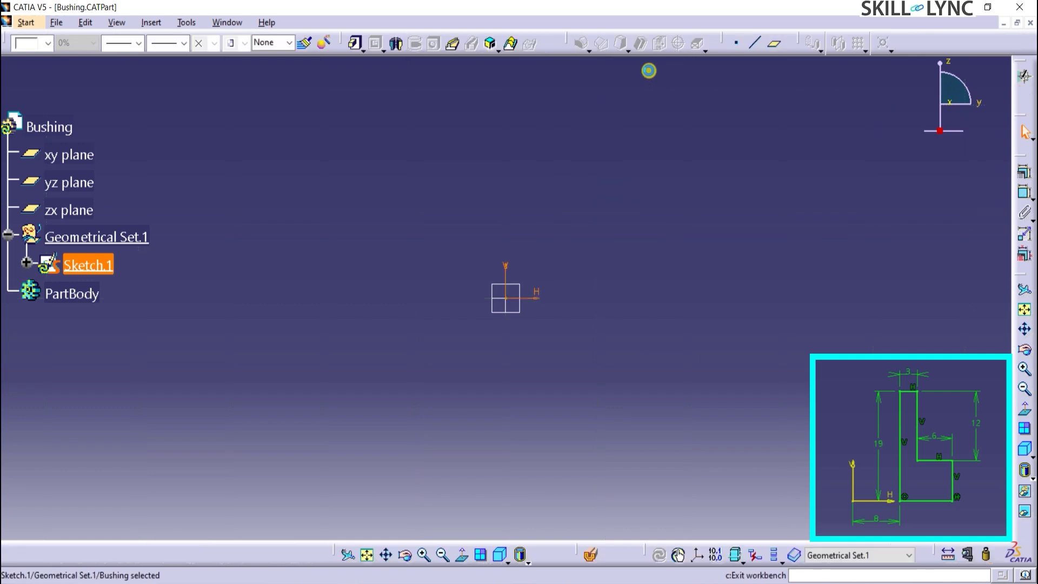
Revolve the Bushing sketch 360° about the Z axis into a flanged sleeve
click(396, 43)
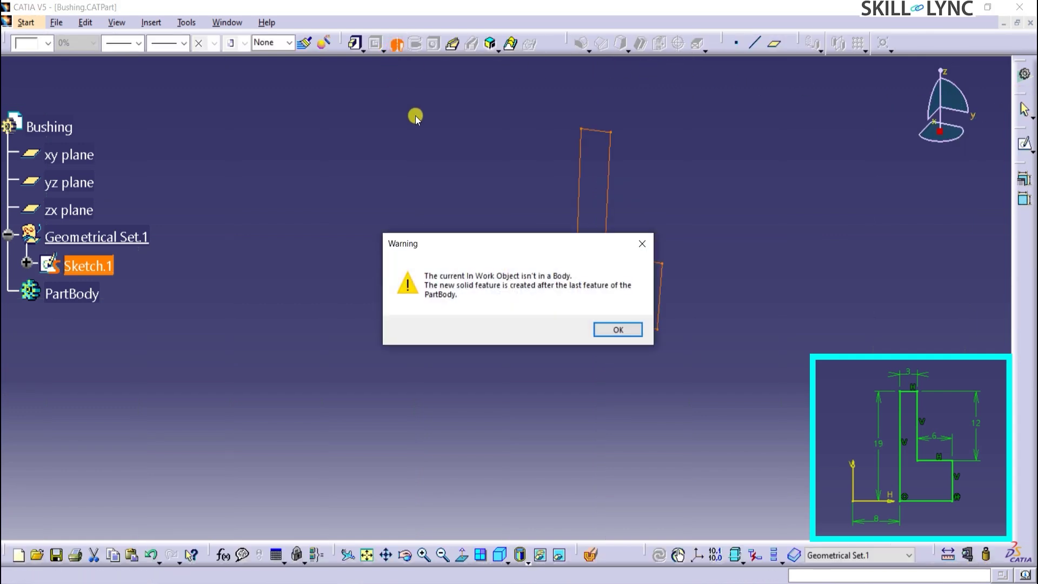
click(617, 330)
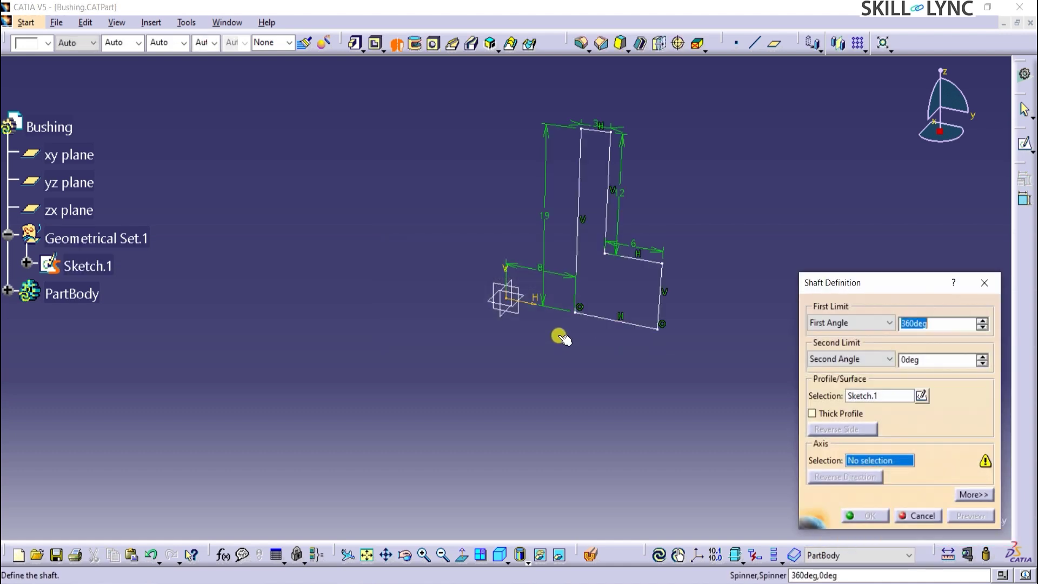
click(505, 278)
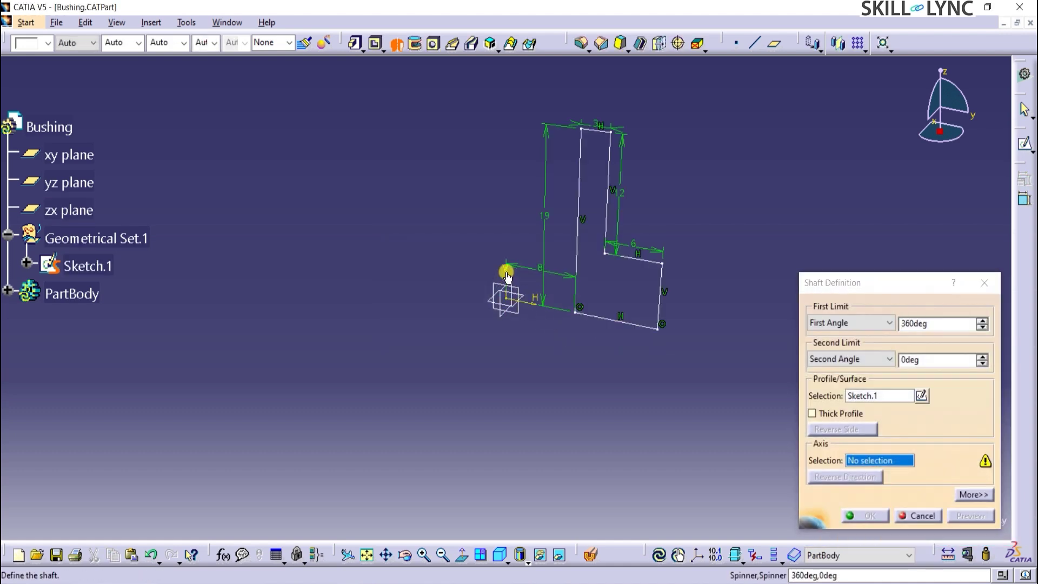
right_click(885, 462)
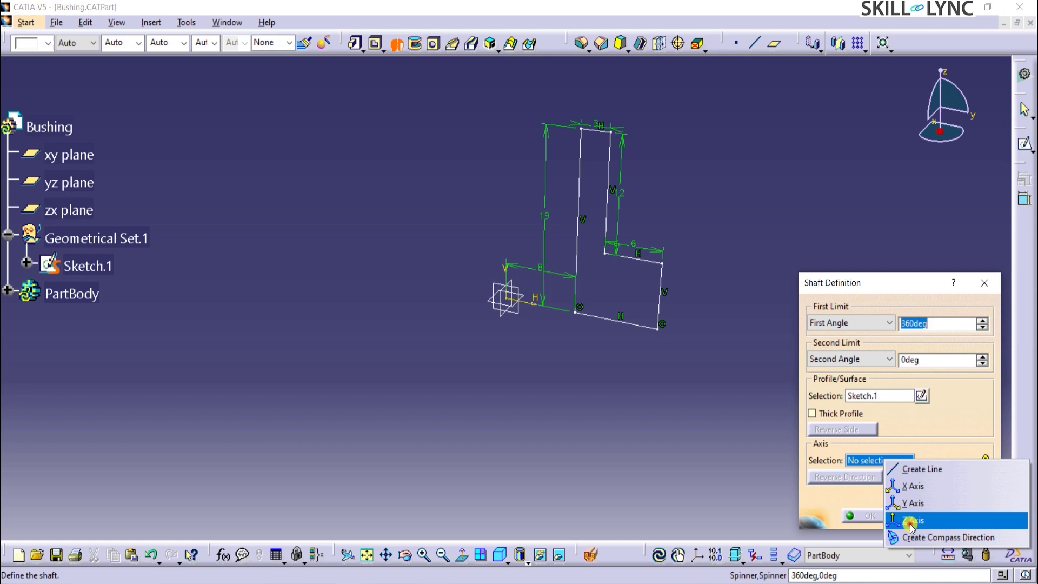
click(899, 520)
click(872, 515)
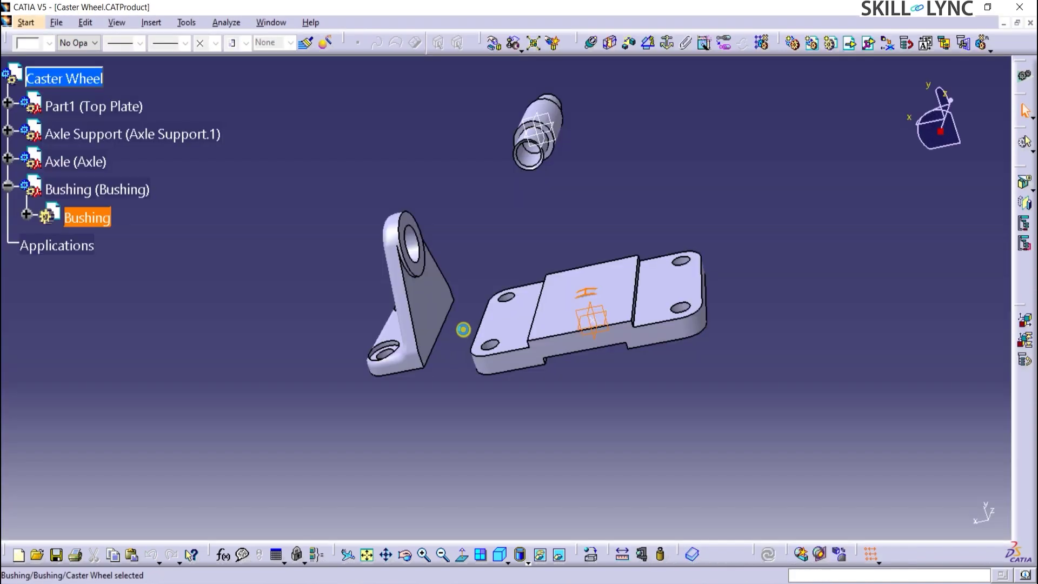
Drop the compass onto the Bushing and drag it clear of the top plate toward the Axle
middle_drag(598, 407, 528, 276)
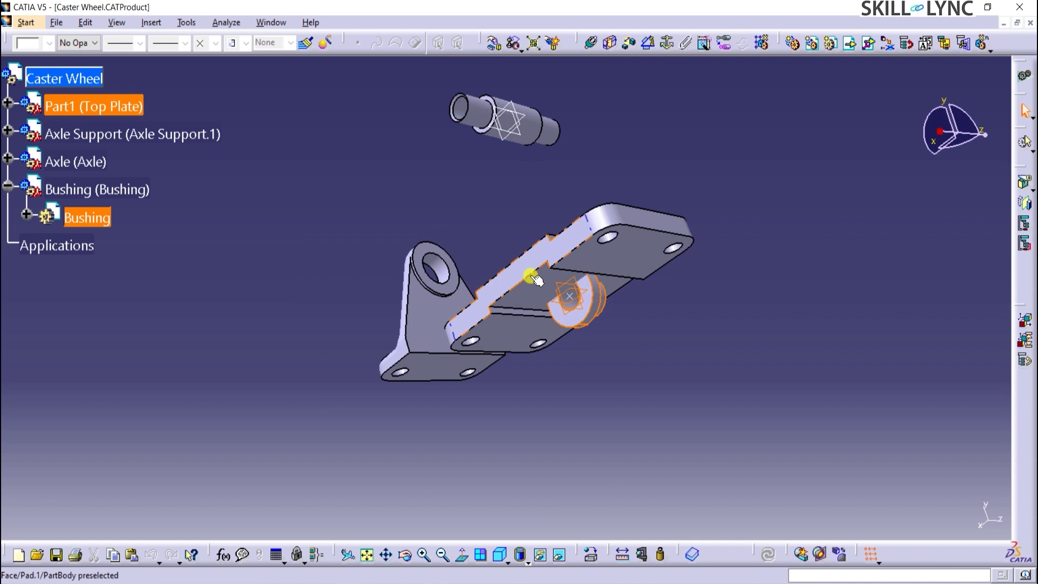
click(608, 322)
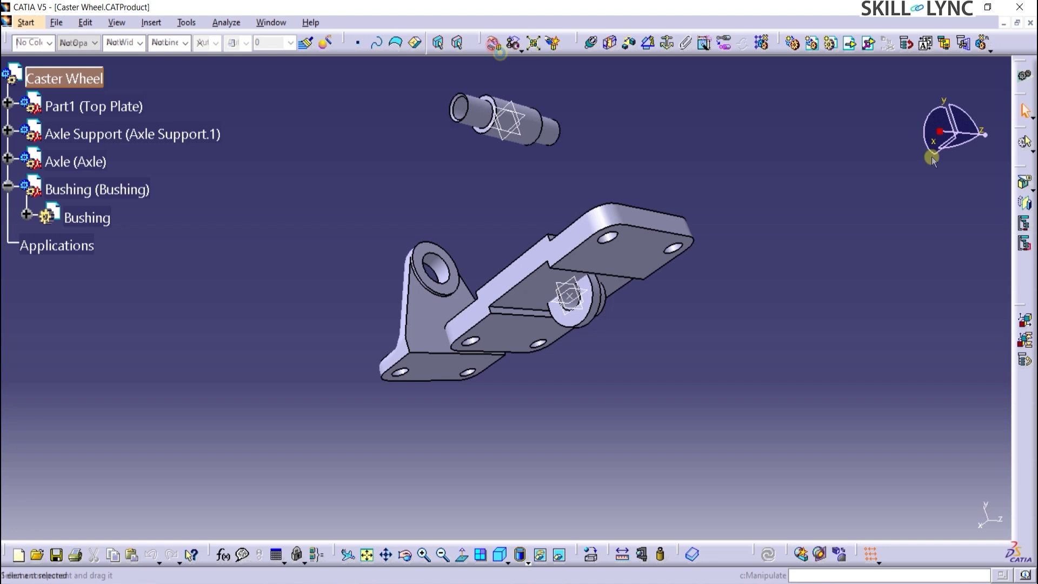
drag(940, 131, 689, 111)
middle_drag(660, 364, 648, 443)
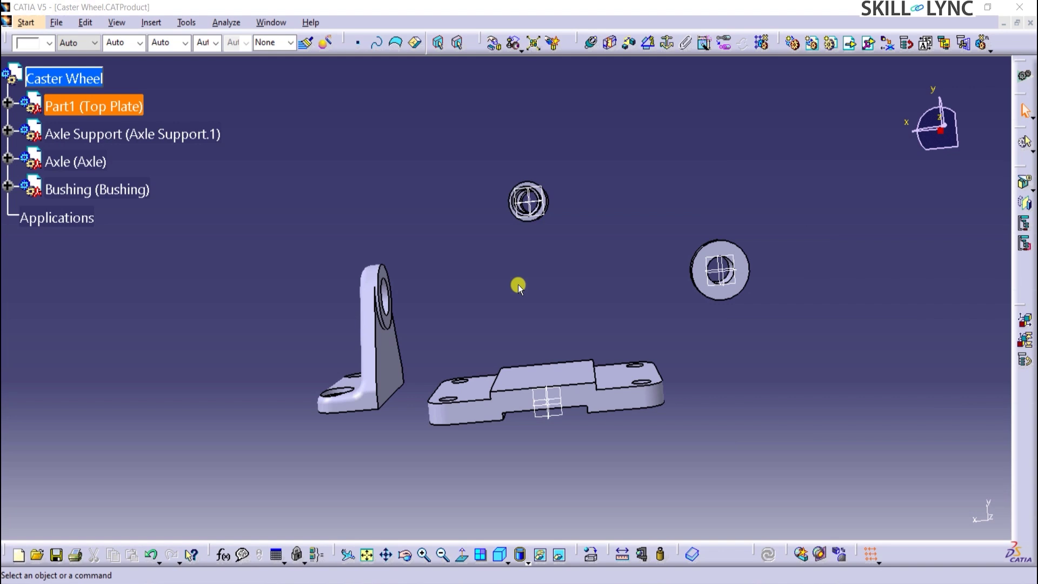
Insert a new part under Caster Wheel without defining a separate origin point
click(150, 21)
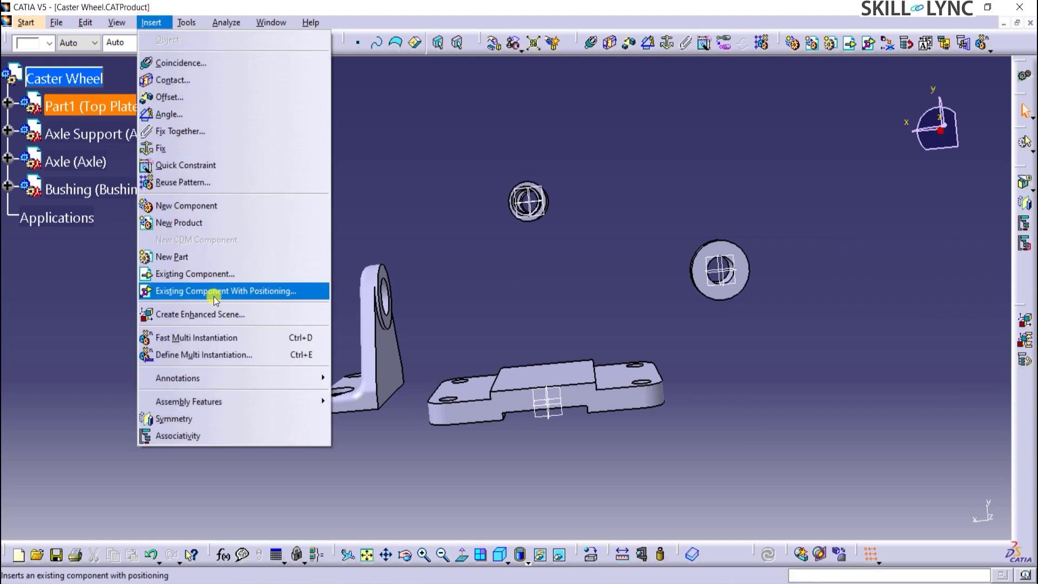
click(212, 254)
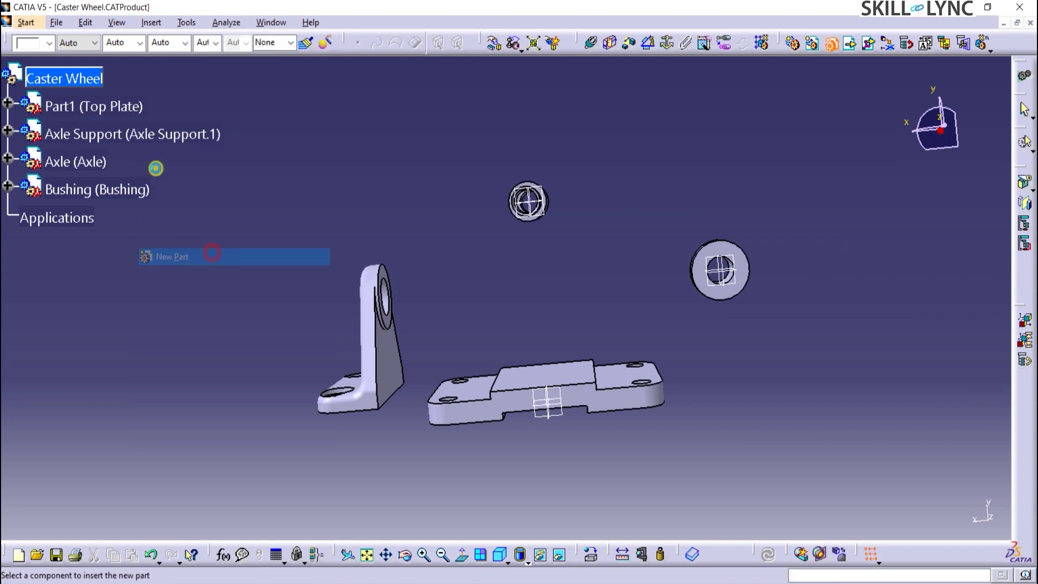
click(70, 79)
click(622, 348)
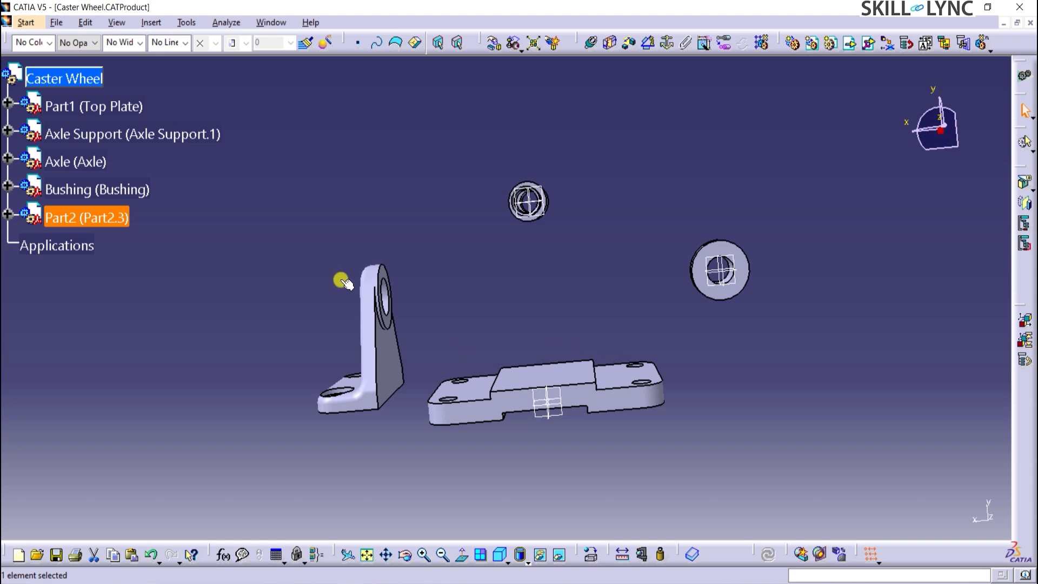
Set Part2's instance name and part number both to Wheel
right_click(83, 228)
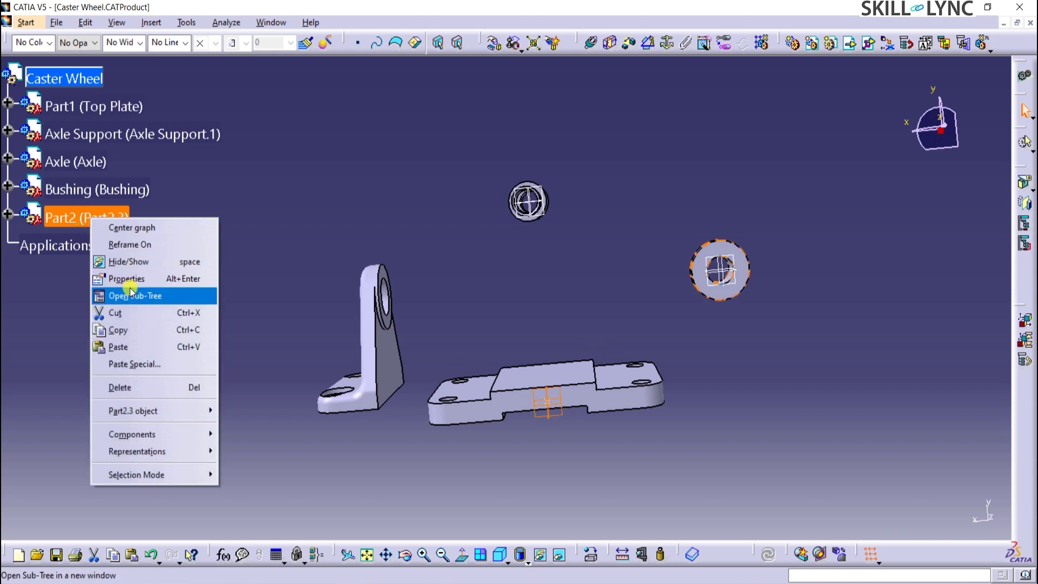
click(128, 279)
double_click(363, 186)
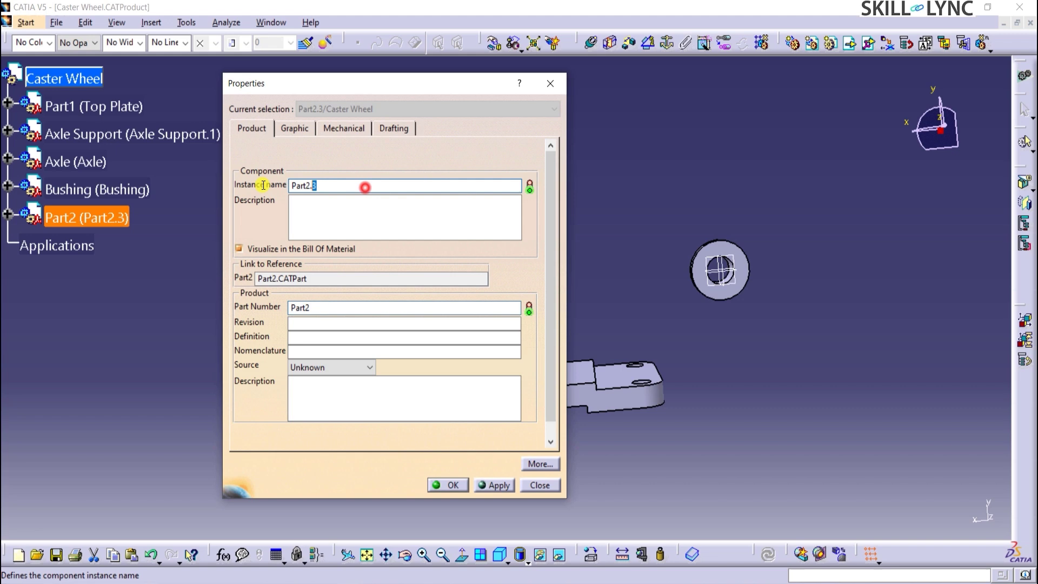
text(Wheel)
double_click(326, 308)
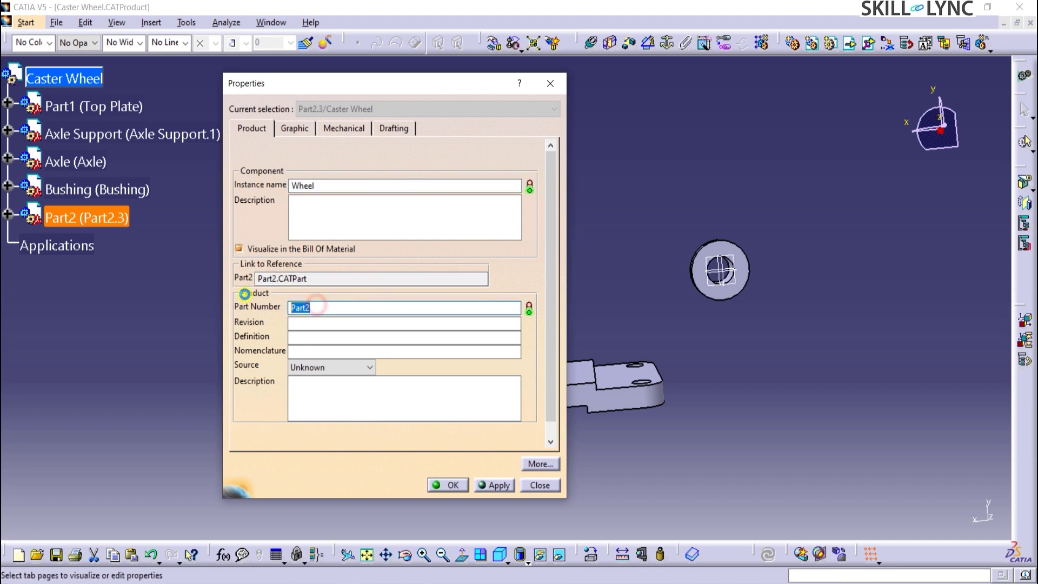
text(Wheel)
click(449, 484)
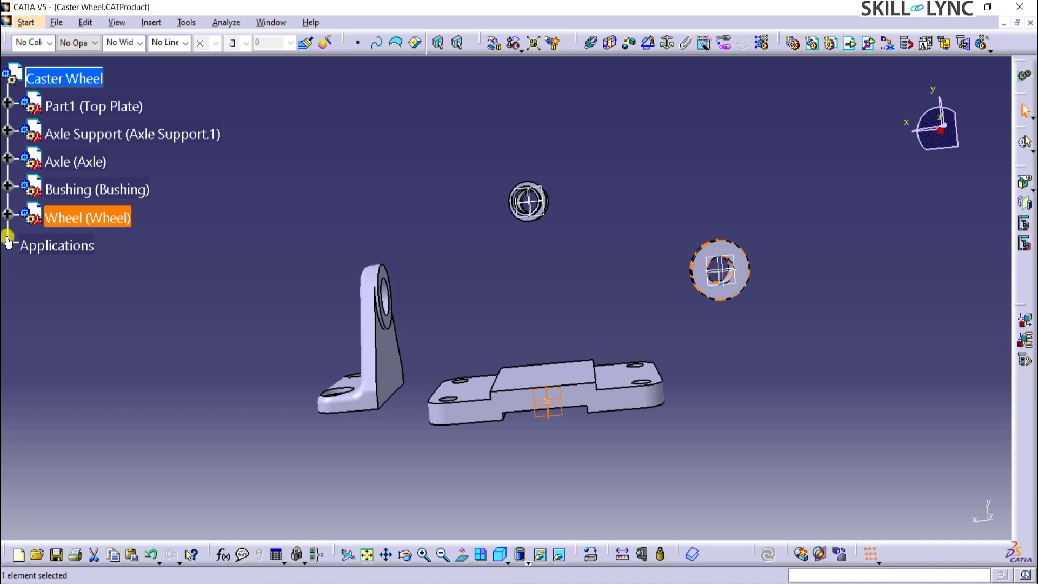
Open the Wheel part in its own window and start Sketch.1 on its yz plane
click(8, 213)
right_click(79, 248)
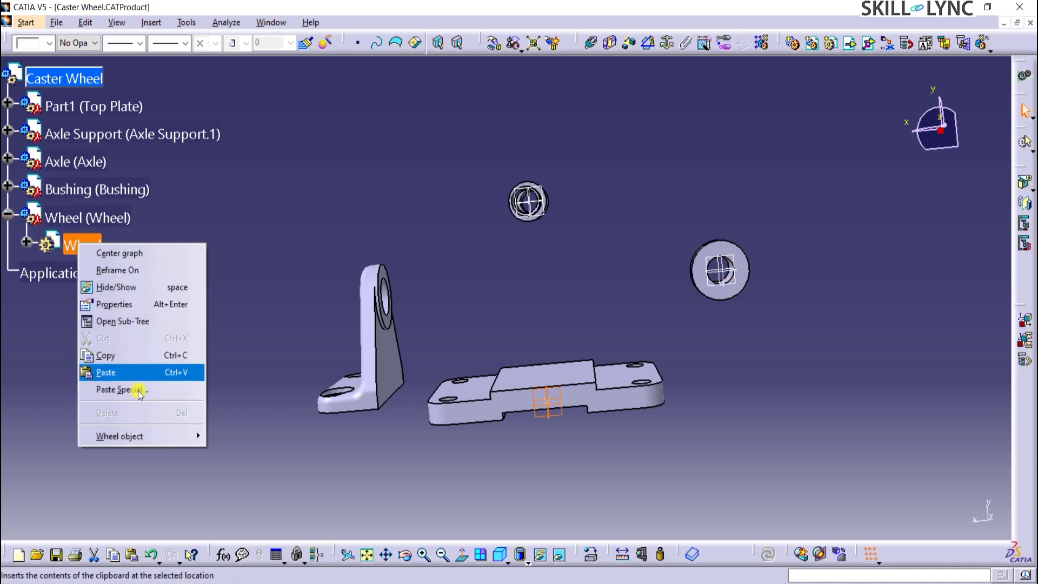
mouse_move(158, 436)
click(254, 453)
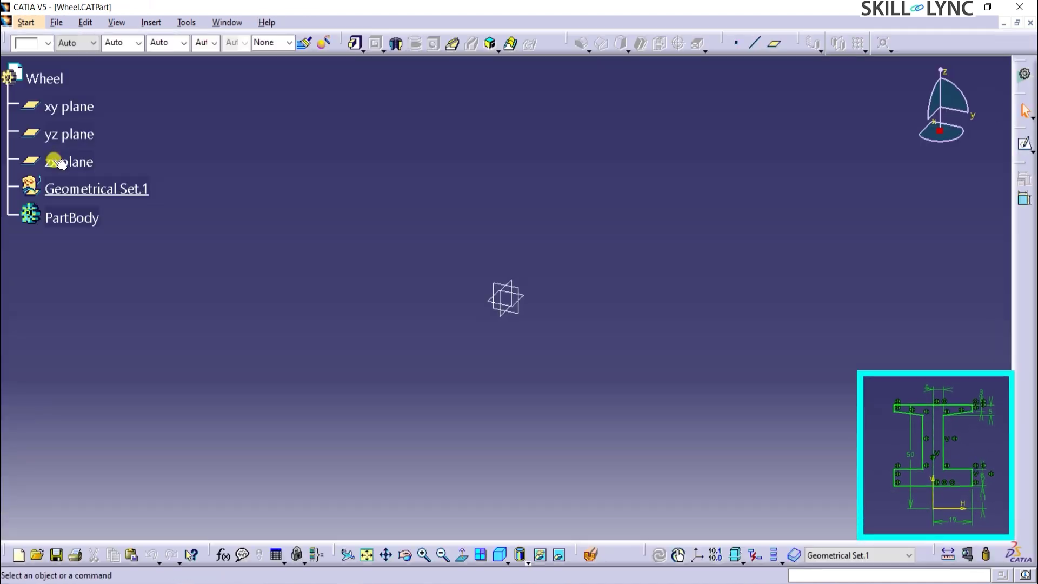
click(60, 134)
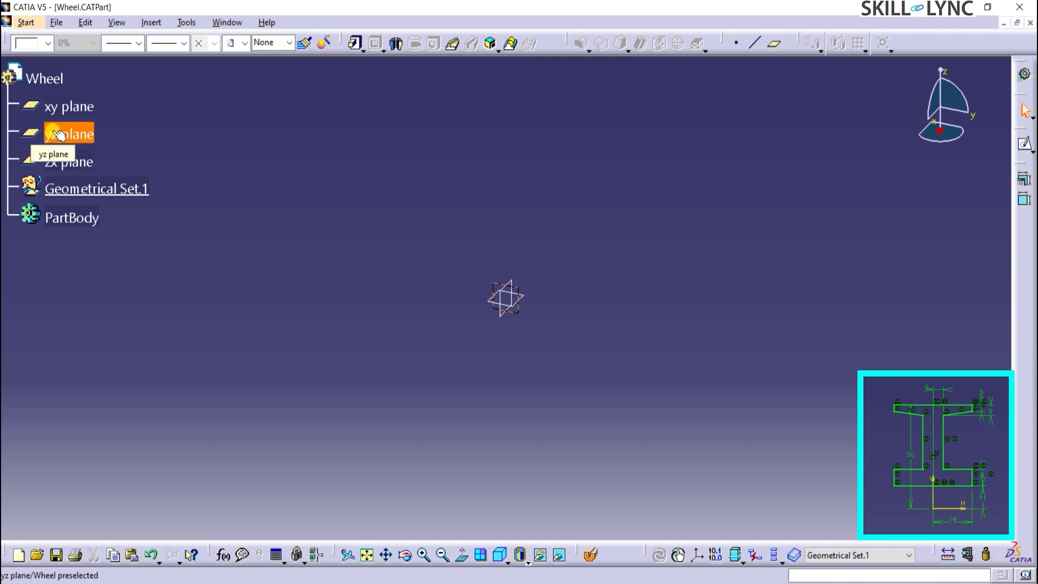
click(1024, 144)
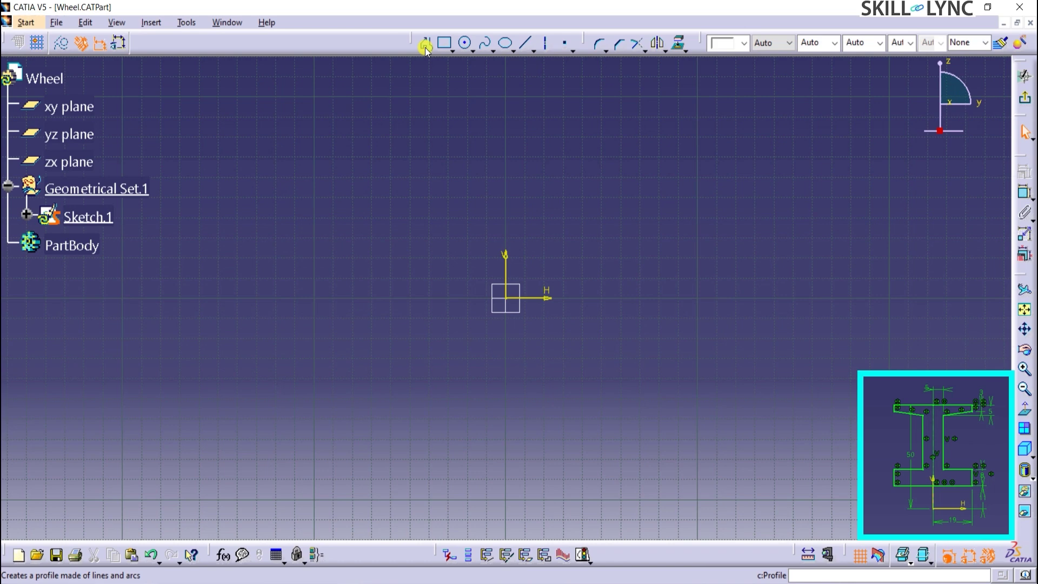
Start a profile at V 11 with a 19 mm horizontal line and an 8 mm rise
click(425, 42)
click(372, 42)
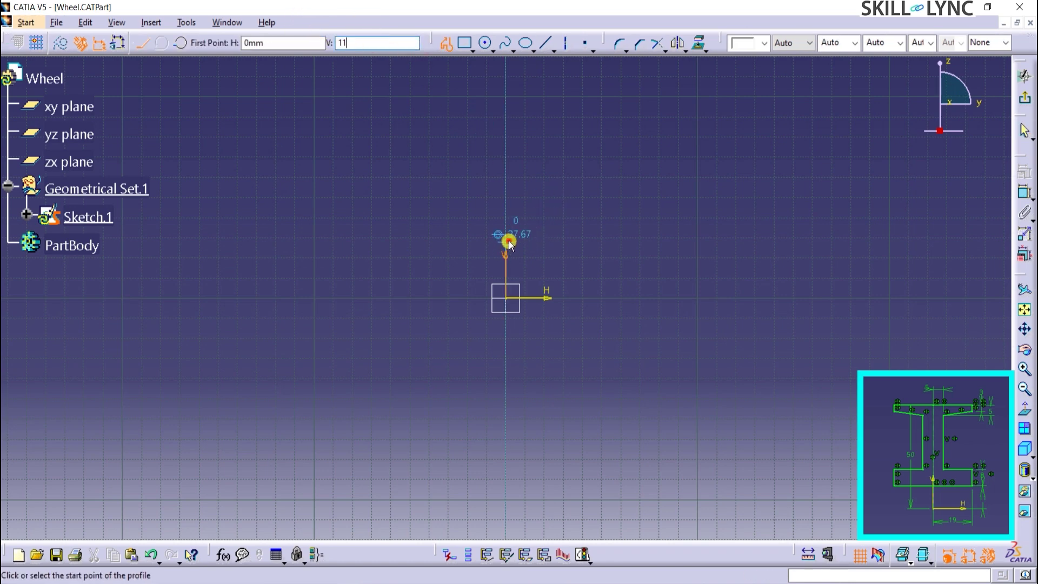
text(11)
key(Return)
click(476, 43)
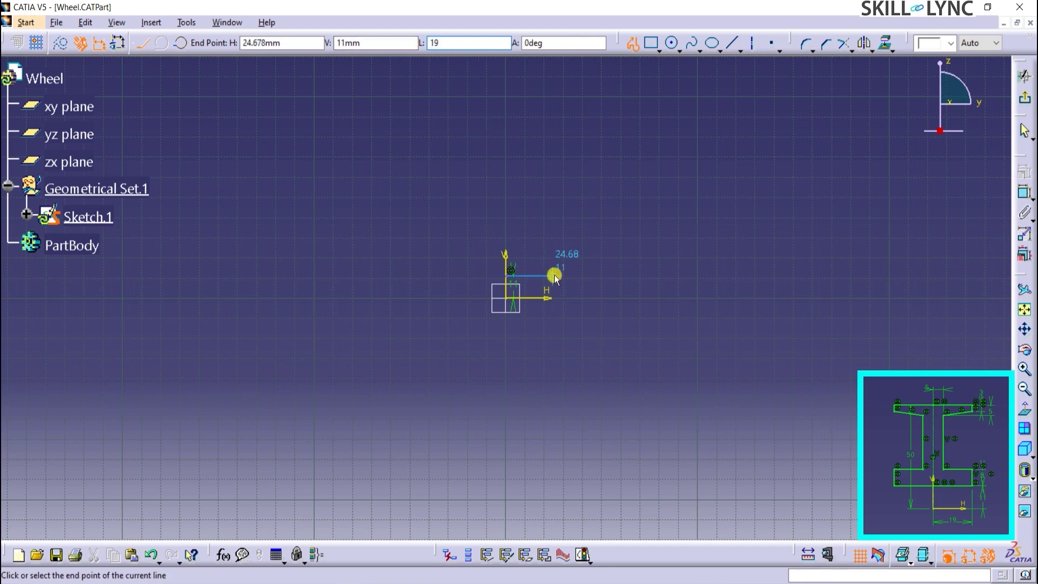
key(Return)
click(483, 43)
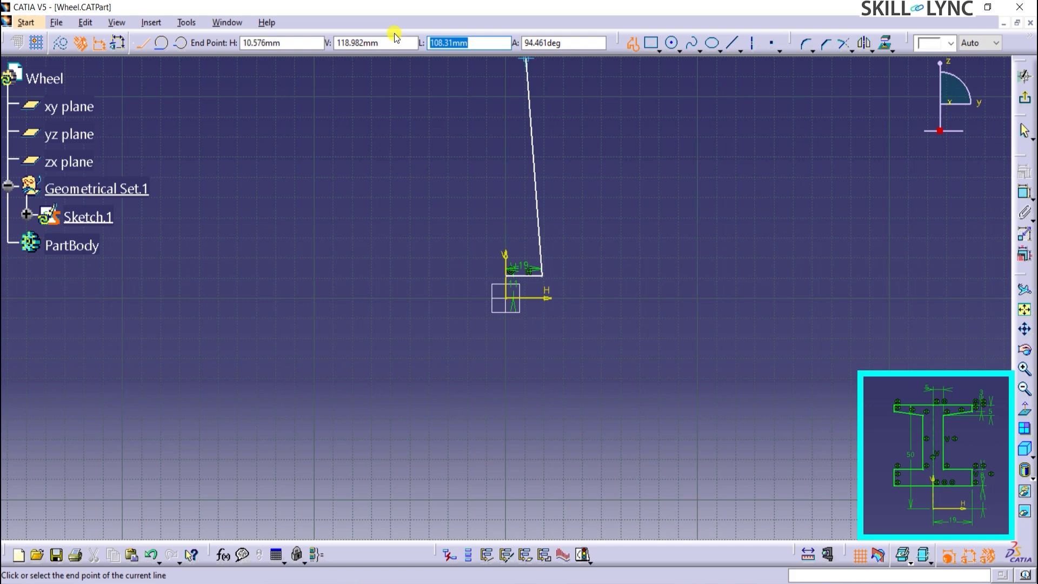
text(8)
click(540, 240)
Continue with a 14 mm horizontal, a tall vertical, a slanted line and a top line ending on the V axis
mouse_move(594, 273)
middle_down()
mouse_move(607, 144)
mouse_move(593, 363)
middle_up()
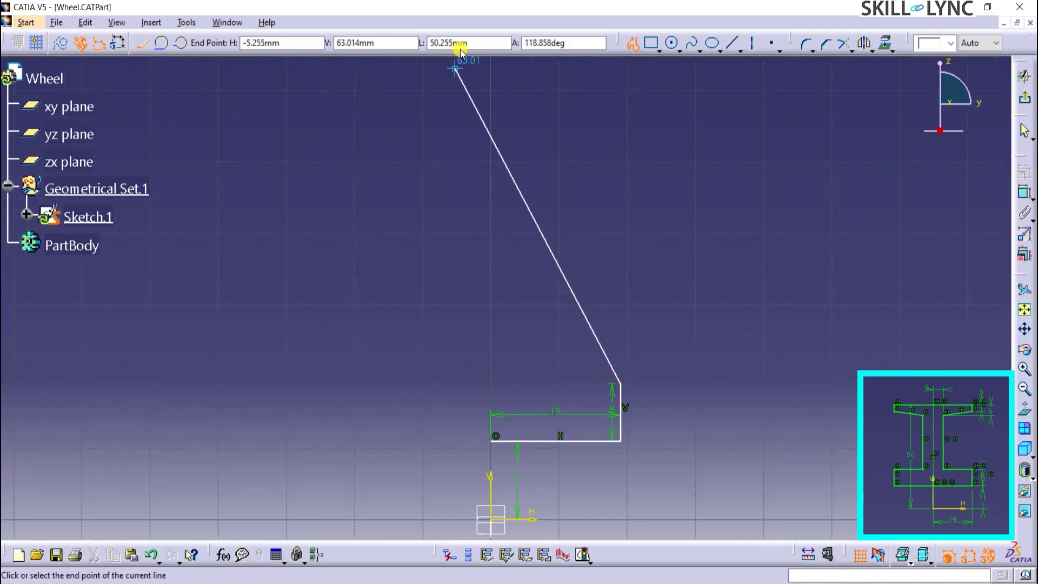
click(476, 43)
text(14)
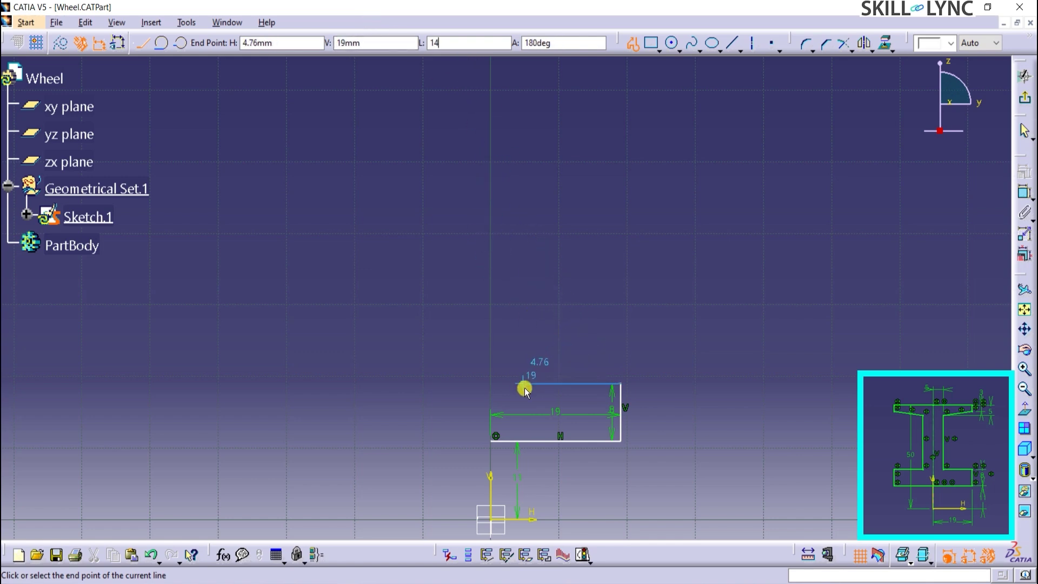
key(Return)
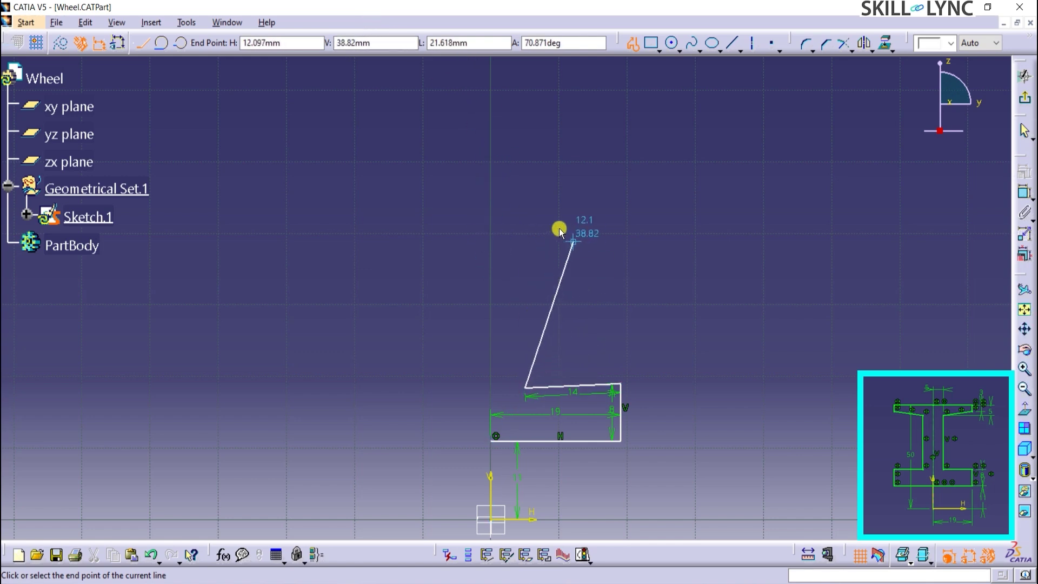
click(524, 198)
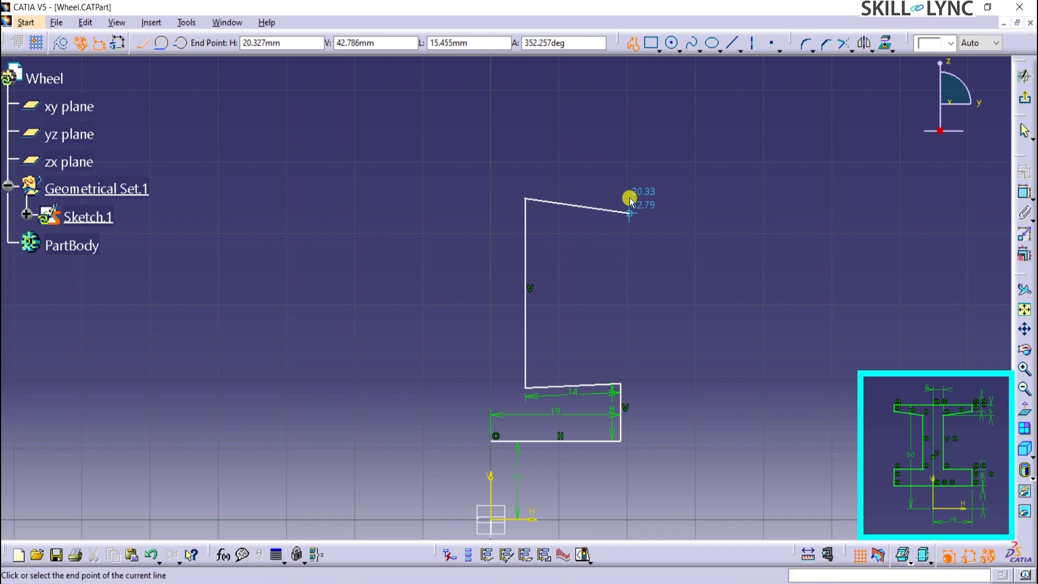
click(622, 178)
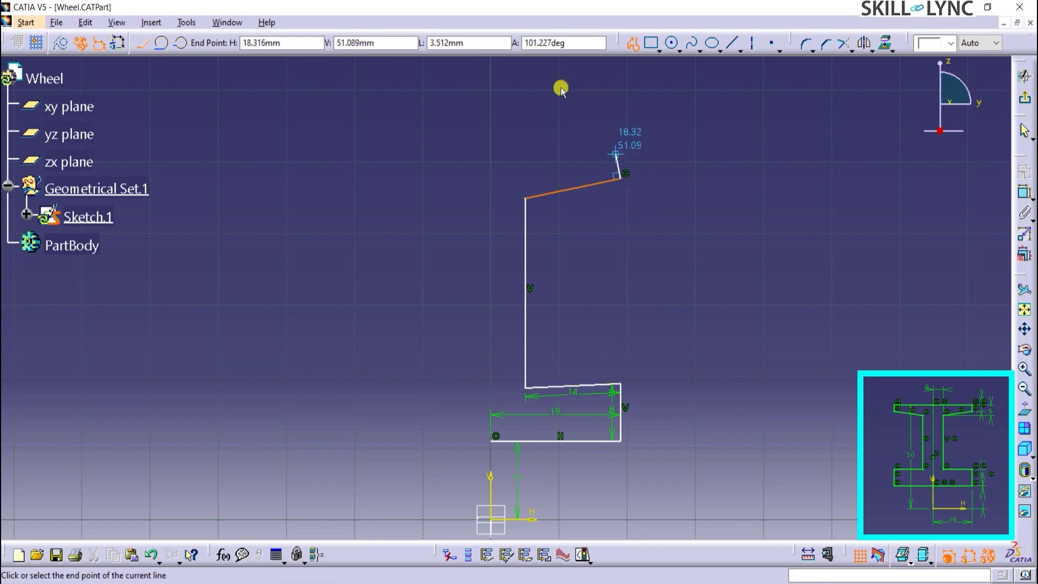
click(487, 47)
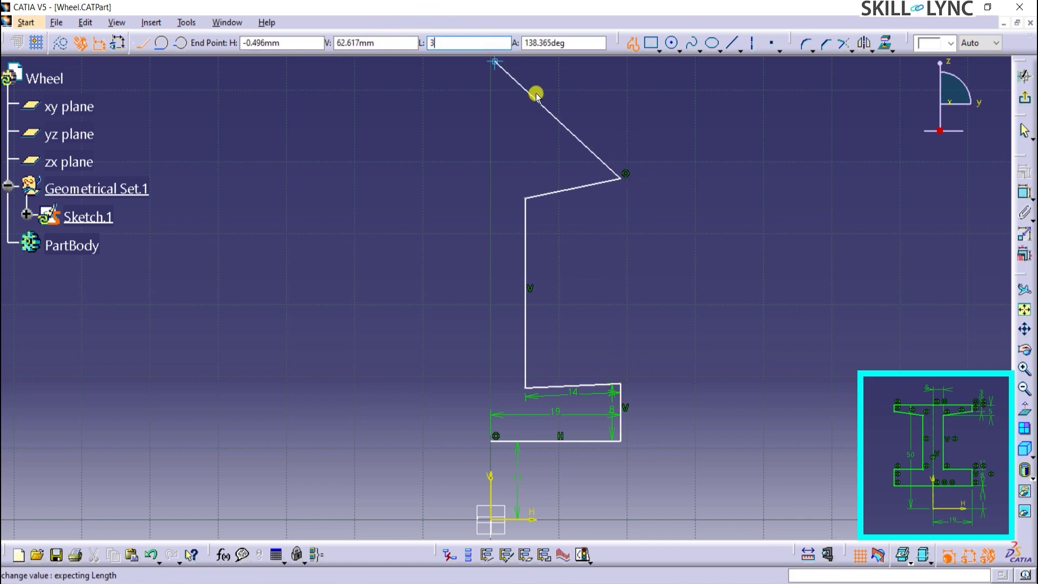
click(492, 157)
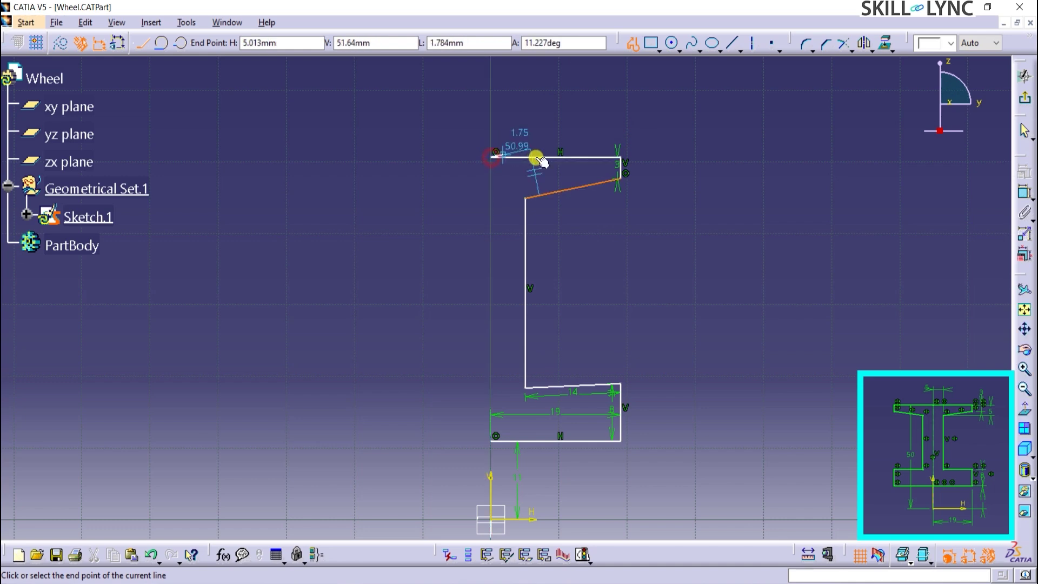
key(Escape)
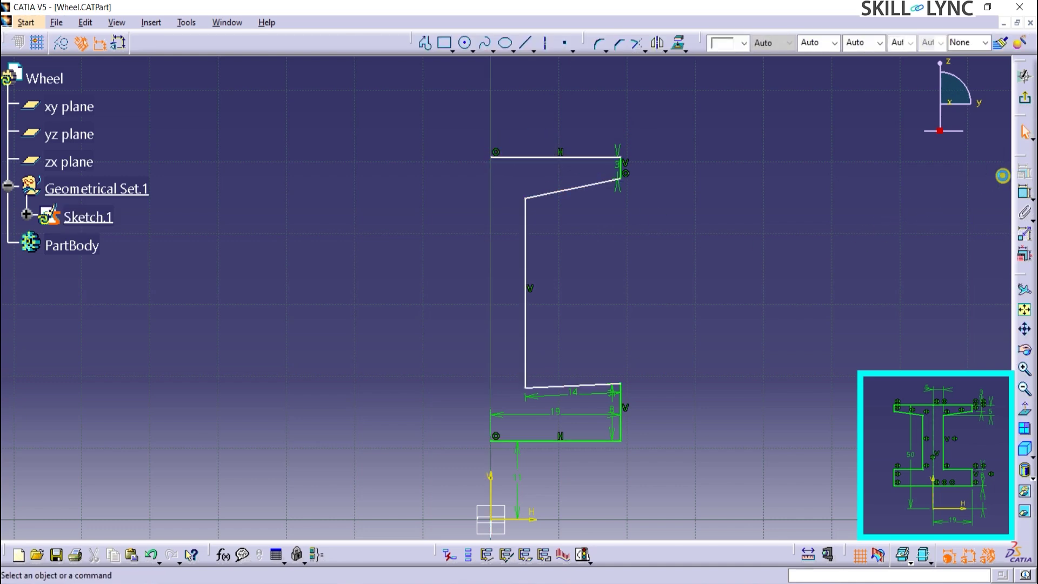
Dimension the top line 50 mm from the H axis
click(591, 157)
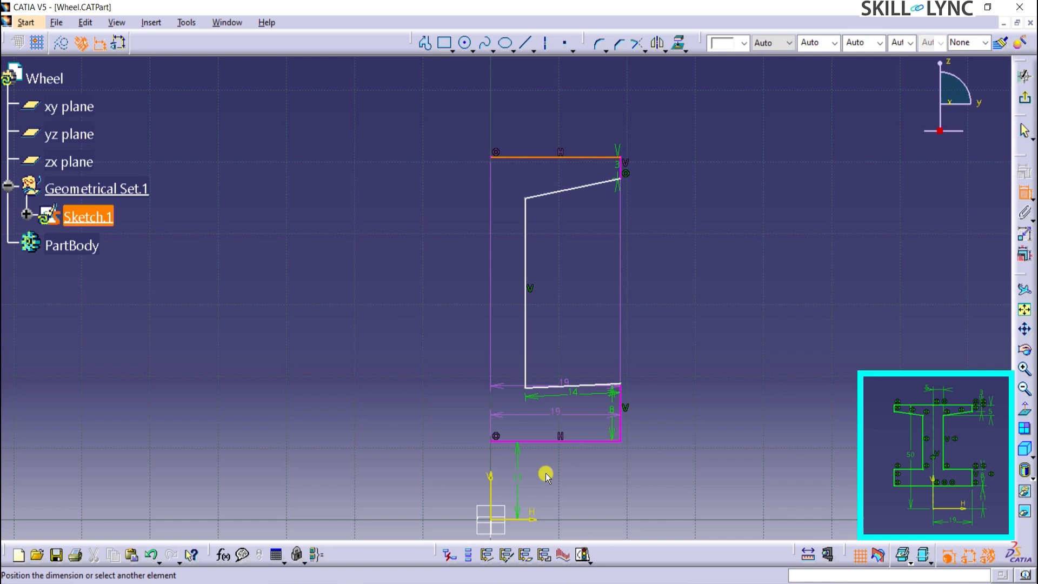
click(522, 520)
click(829, 503)
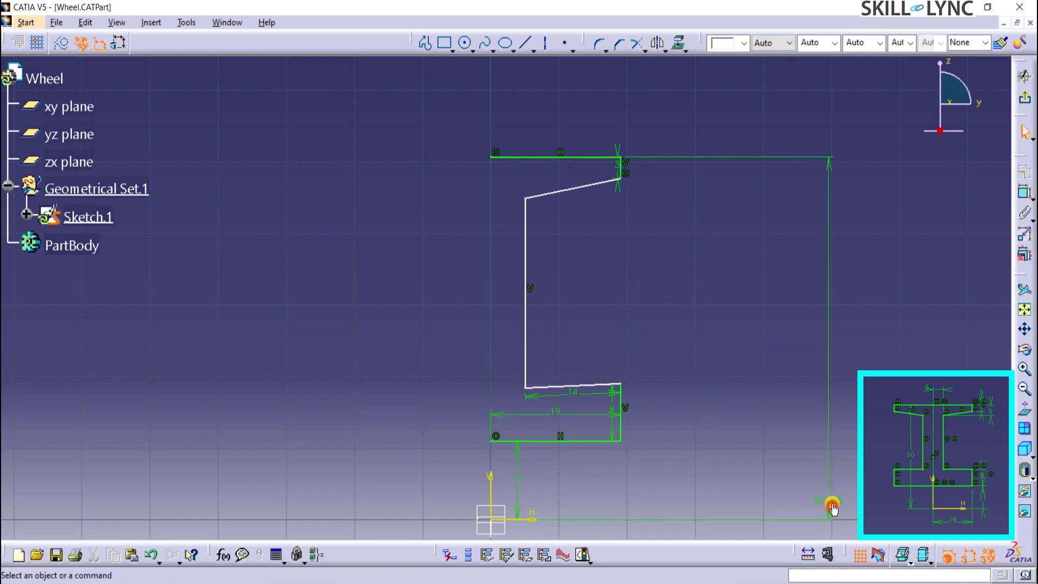
double_click(827, 500)
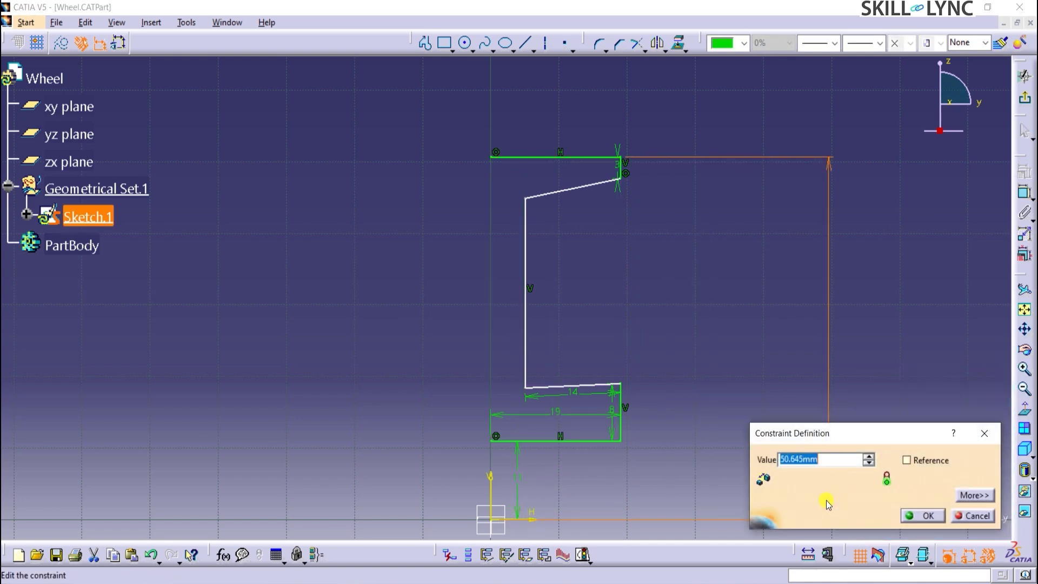
key(Return)
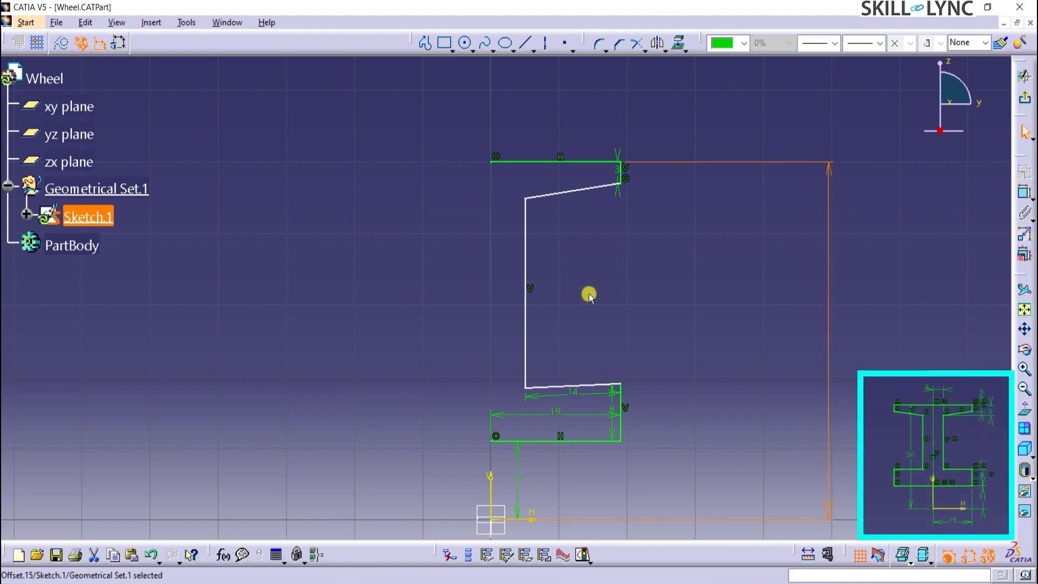
Constrain the 14 mm line to be horizontal
click(545, 386)
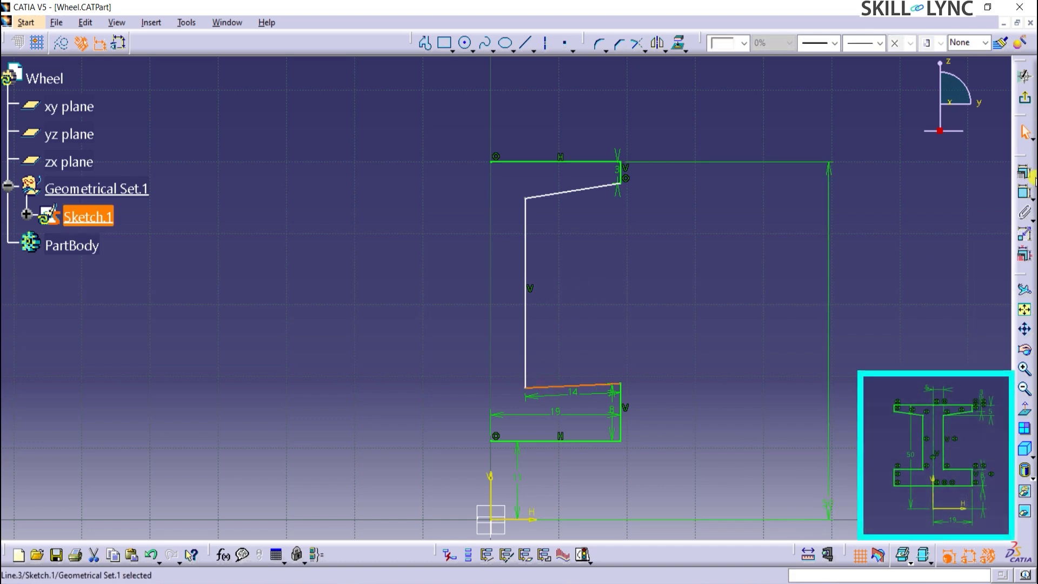
click(1019, 169)
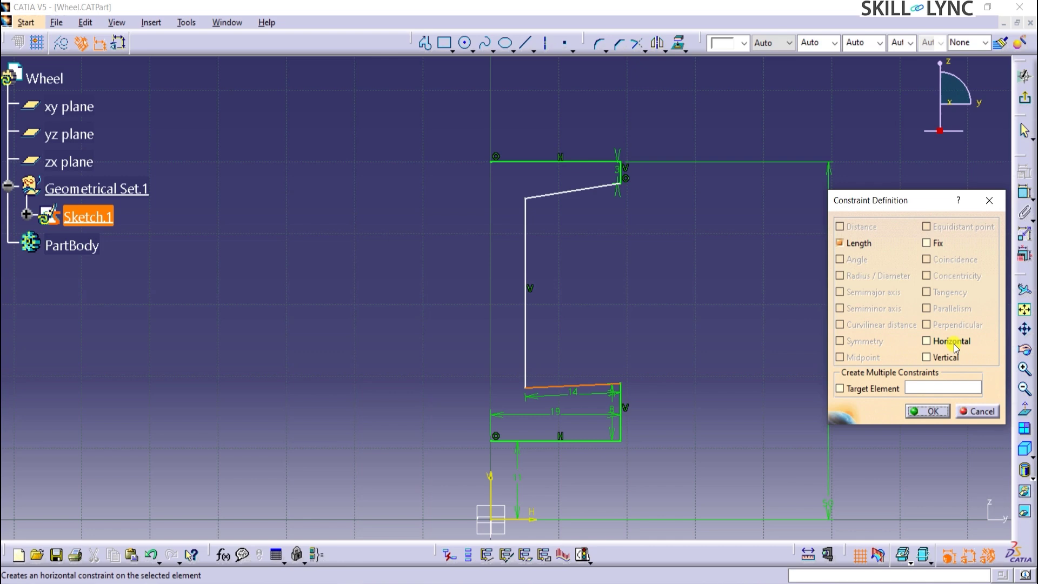
click(950, 341)
click(927, 411)
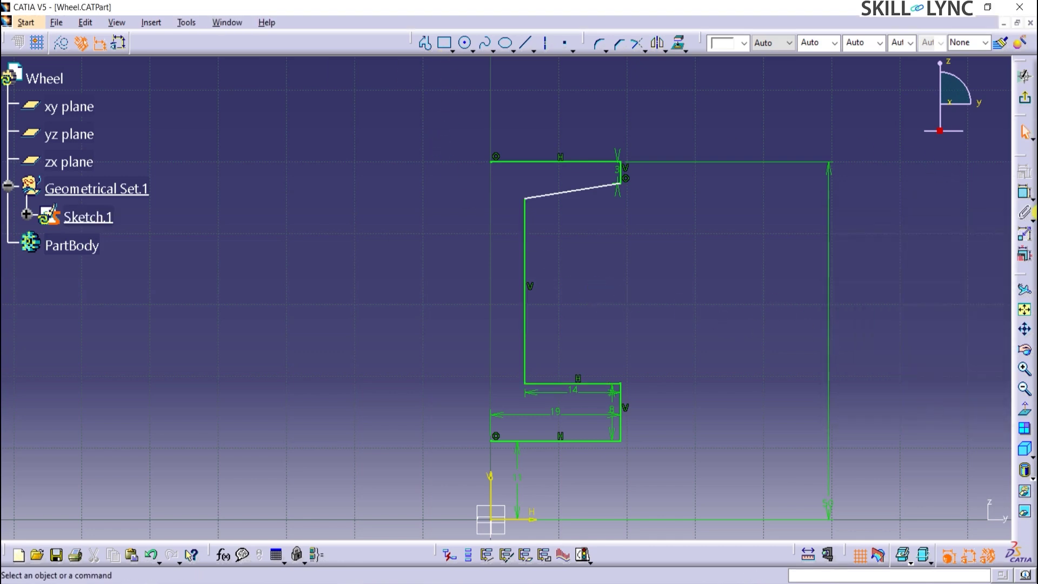
Add a 5 mm distance between the inner top vertex and the top line
click(1024, 193)
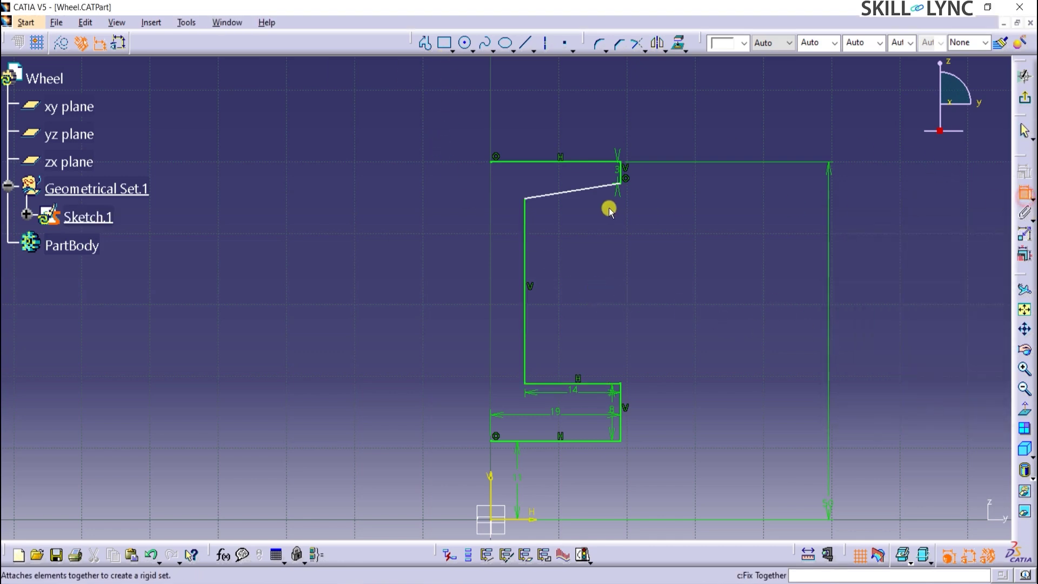
click(524, 198)
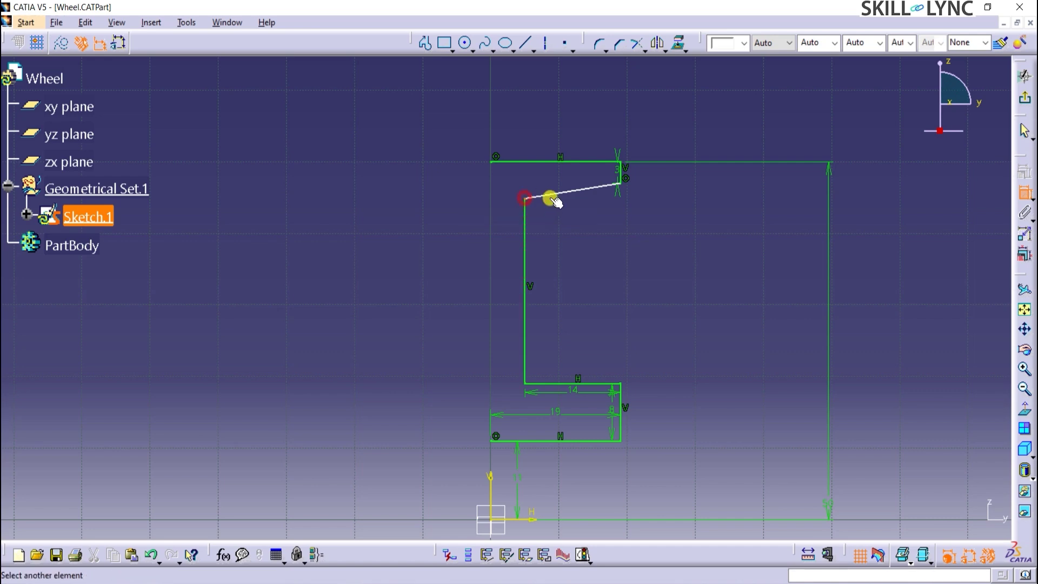
click(573, 162)
click(691, 188)
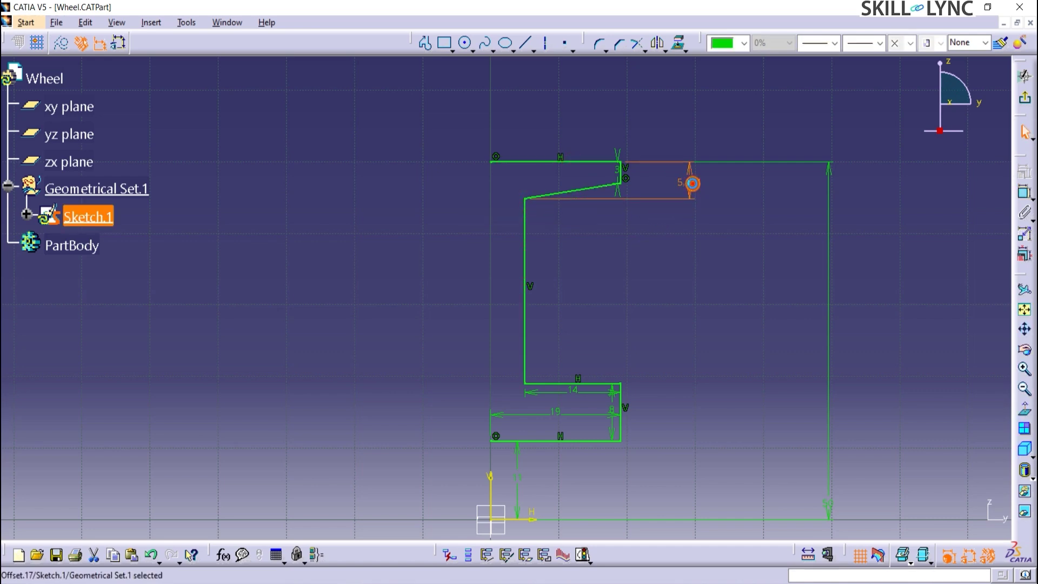
double_click(691, 183)
text(5)
key(Return)
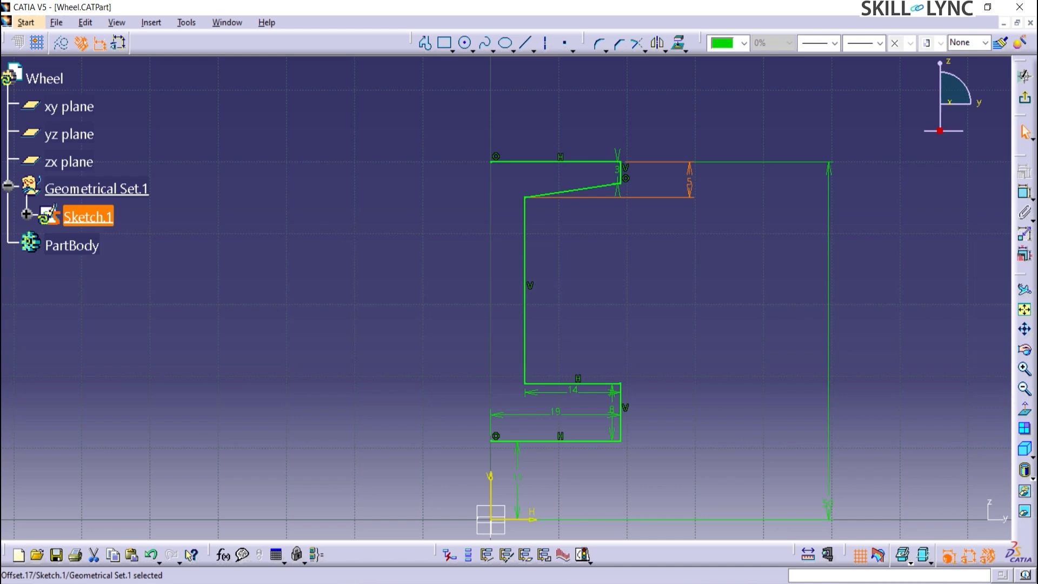
Box-select the half profile and mirror it about the V axis
click(696, 322)
ctrl+middle_drag(696, 322, 690, 375)
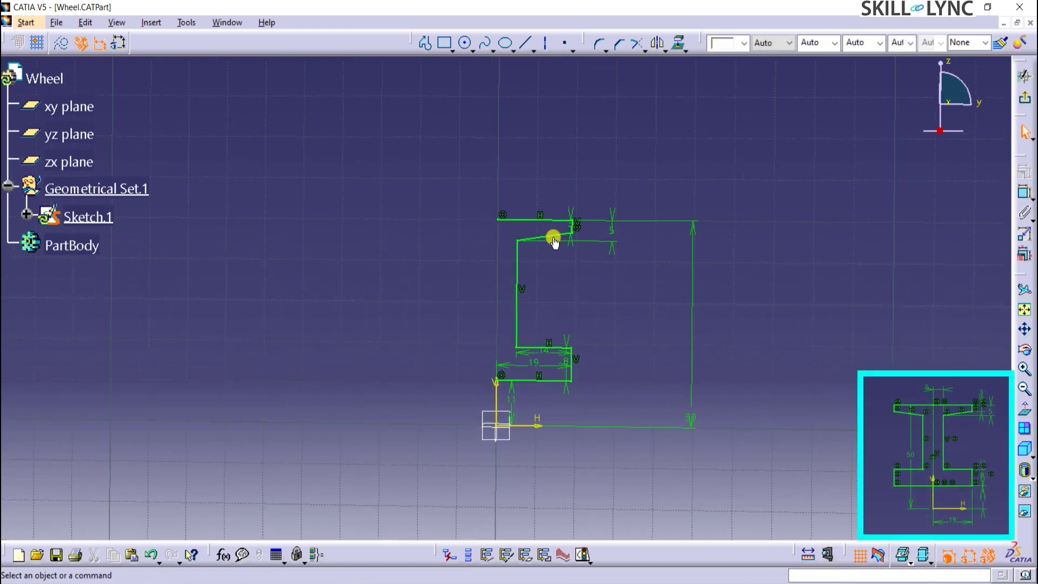
drag(485, 183, 625, 396)
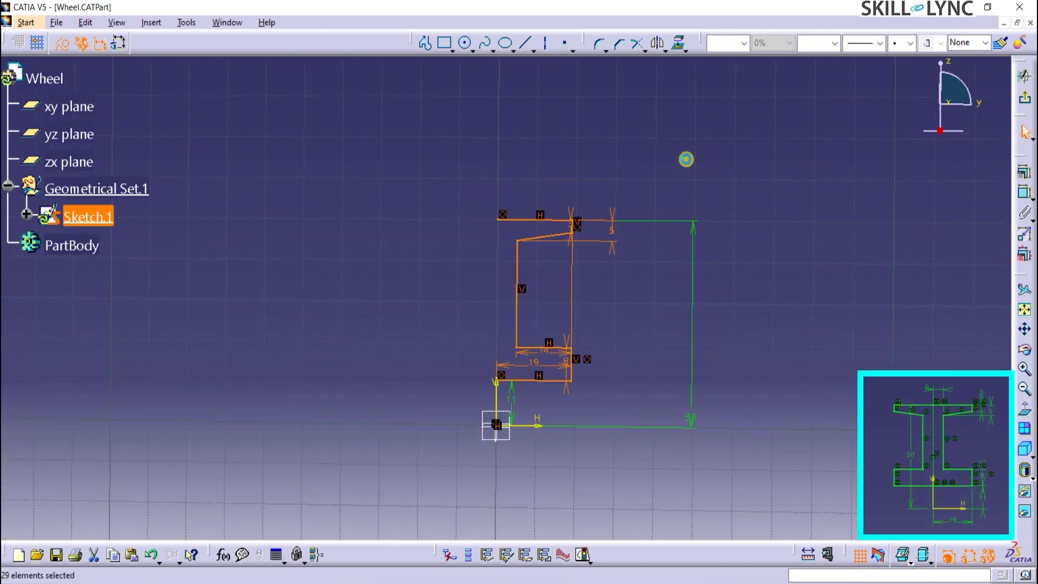
click(657, 43)
click(495, 395)
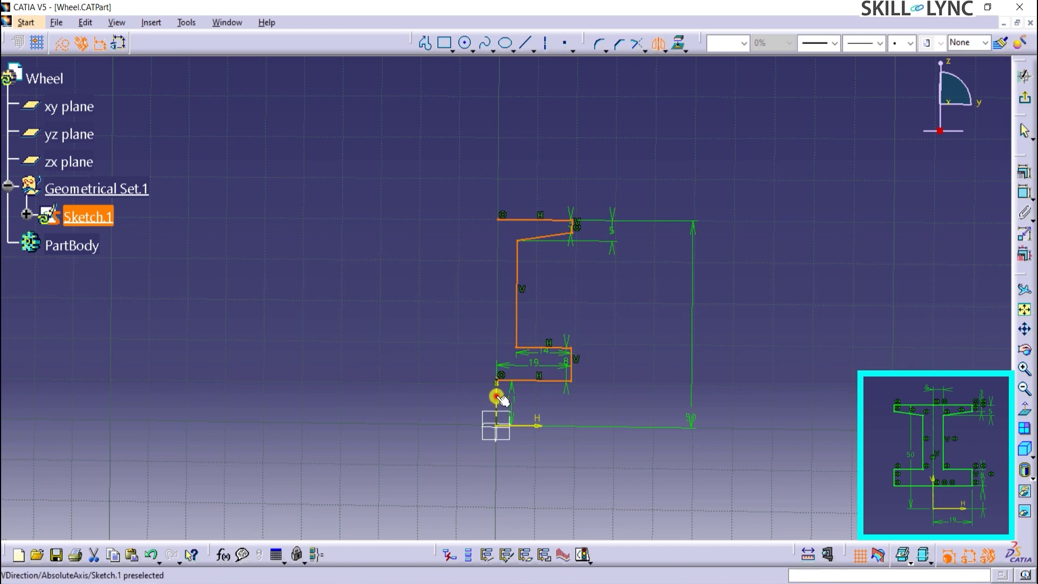
middle_drag(764, 323, 764, 322)
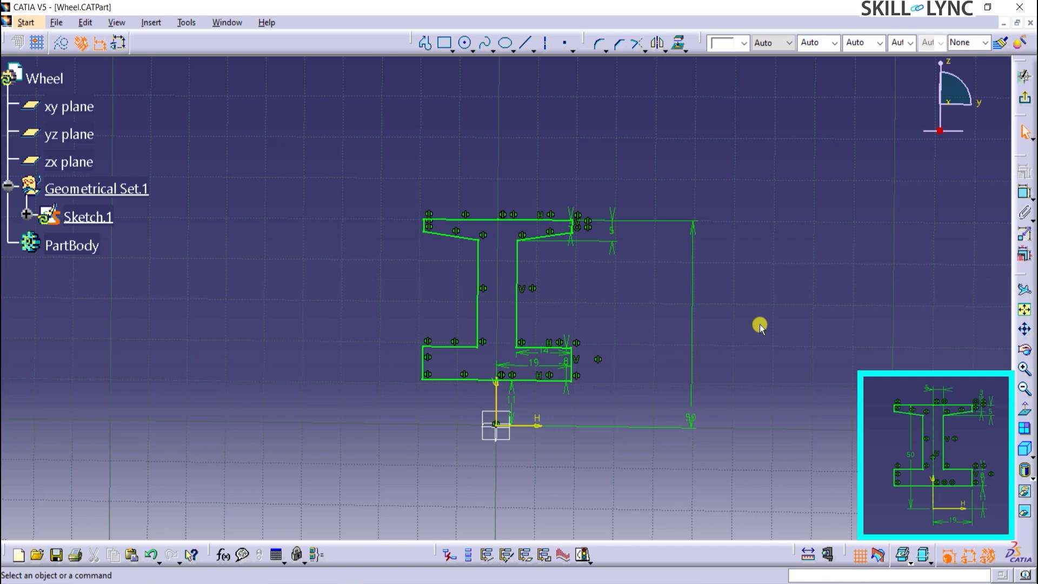
Exit the sketch and revolve it 360° about its H axis as Shaft.1
click(1024, 75)
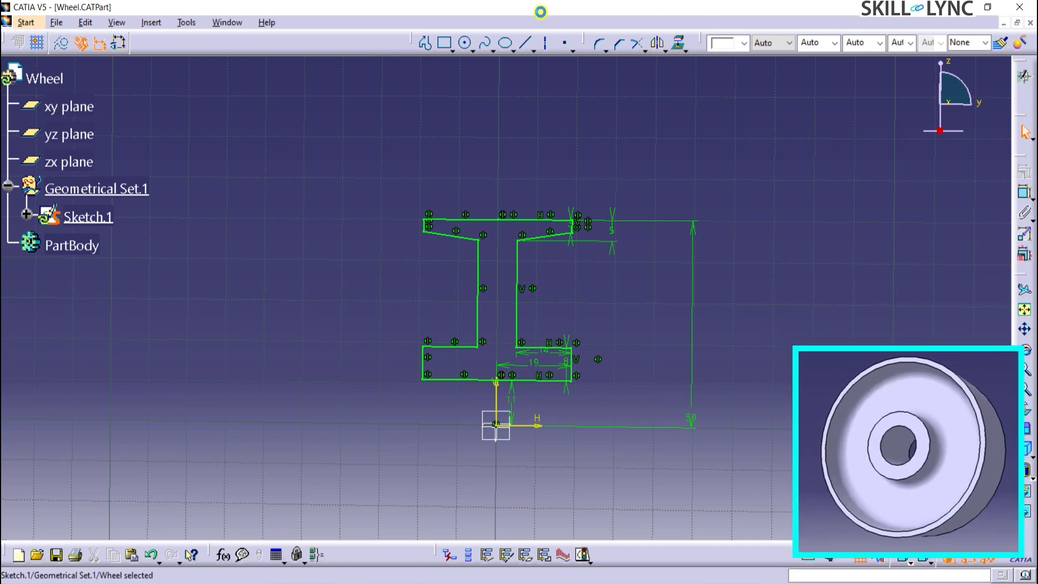
click(396, 43)
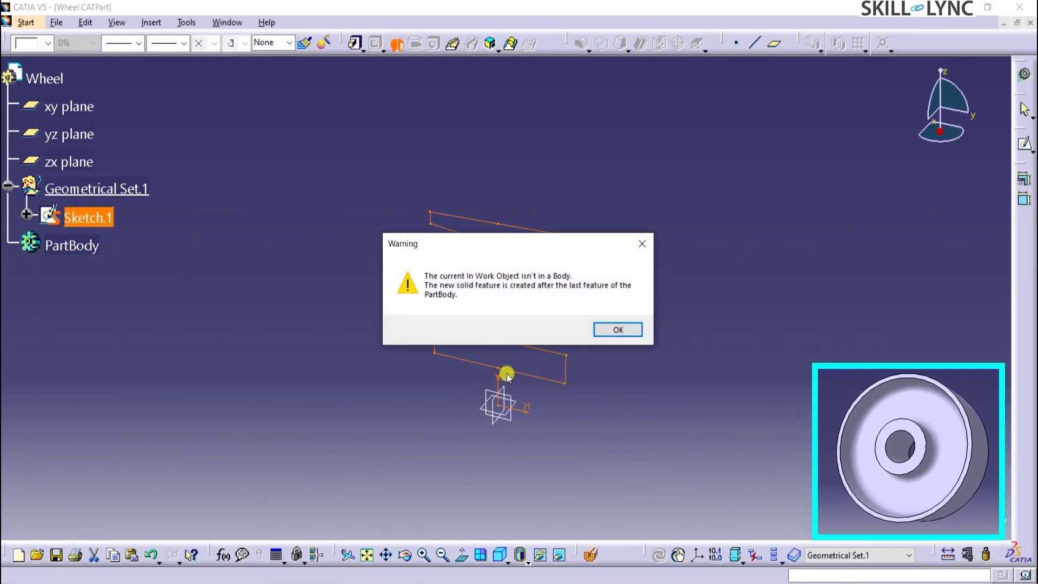
click(618, 329)
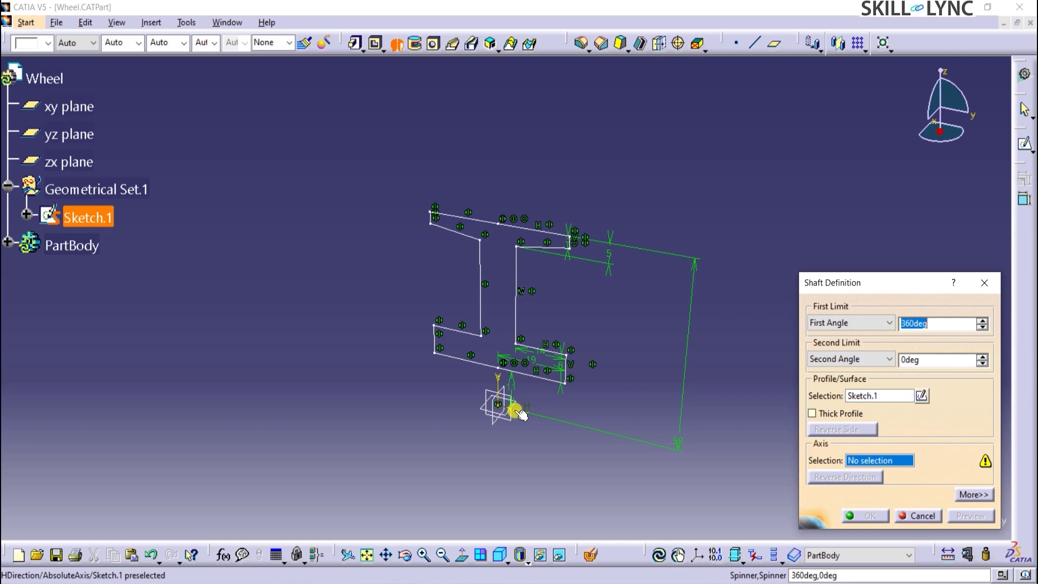
click(520, 414)
click(863, 516)
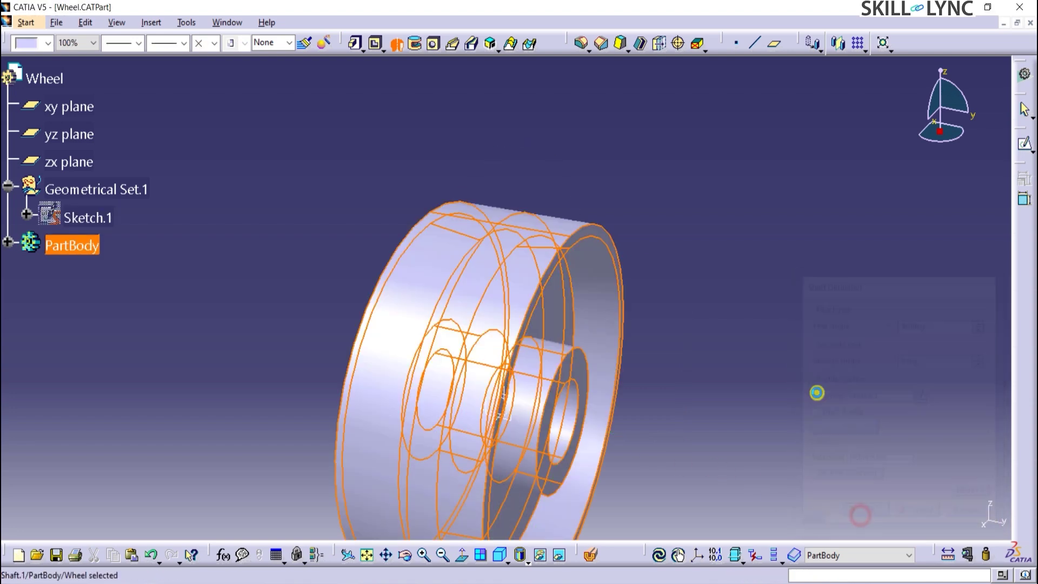
Round two circular wheel edges with 5 mm fillets, then return to the Caster Wheel assembly
click(583, 46)
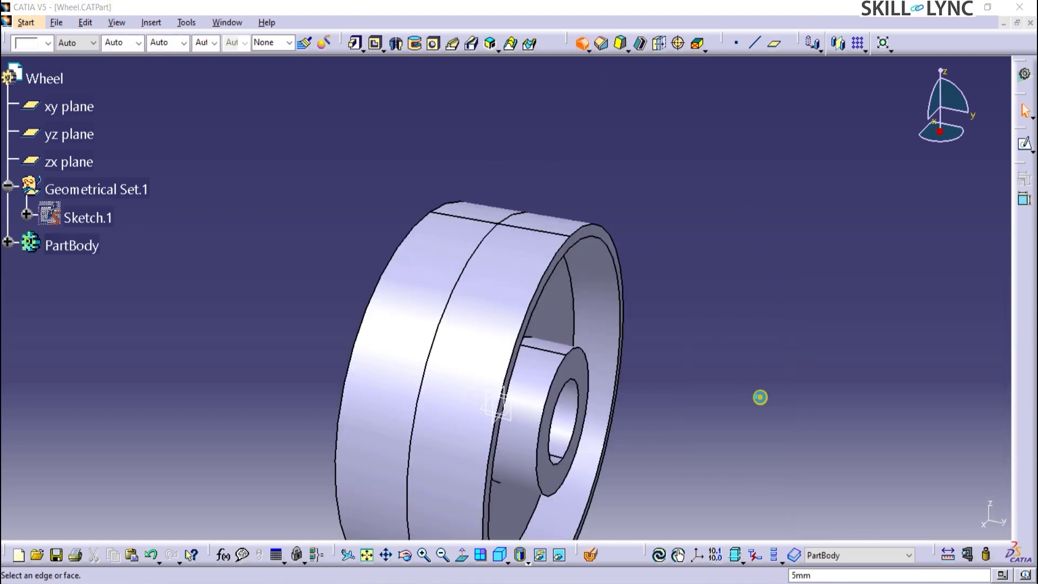
middle_drag(729, 395, 665, 363)
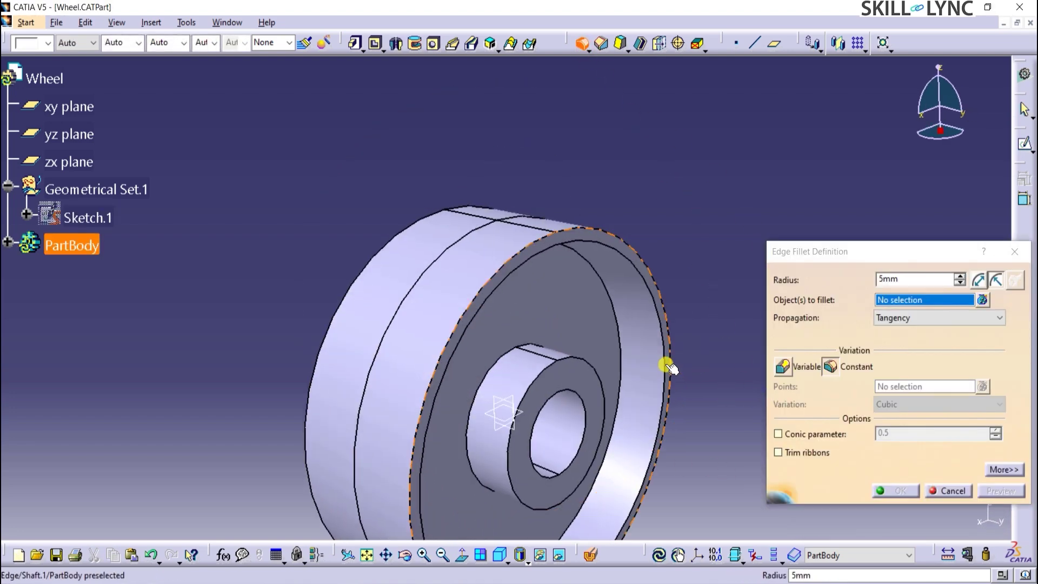
click(614, 317)
middle_drag(308, 204, 412, 237)
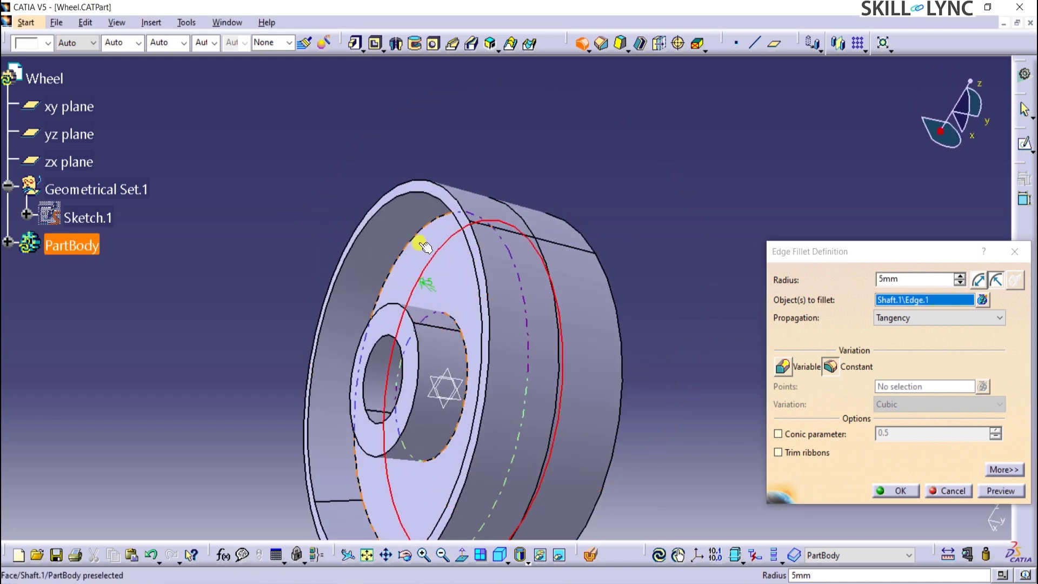
click(411, 238)
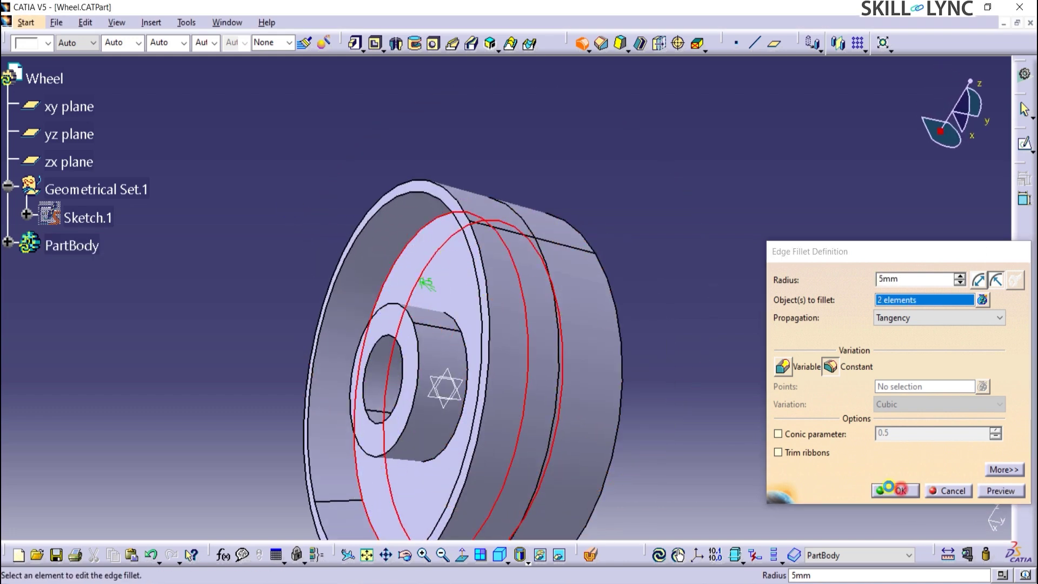
click(897, 491)
middle_drag(716, 306, 711, 352)
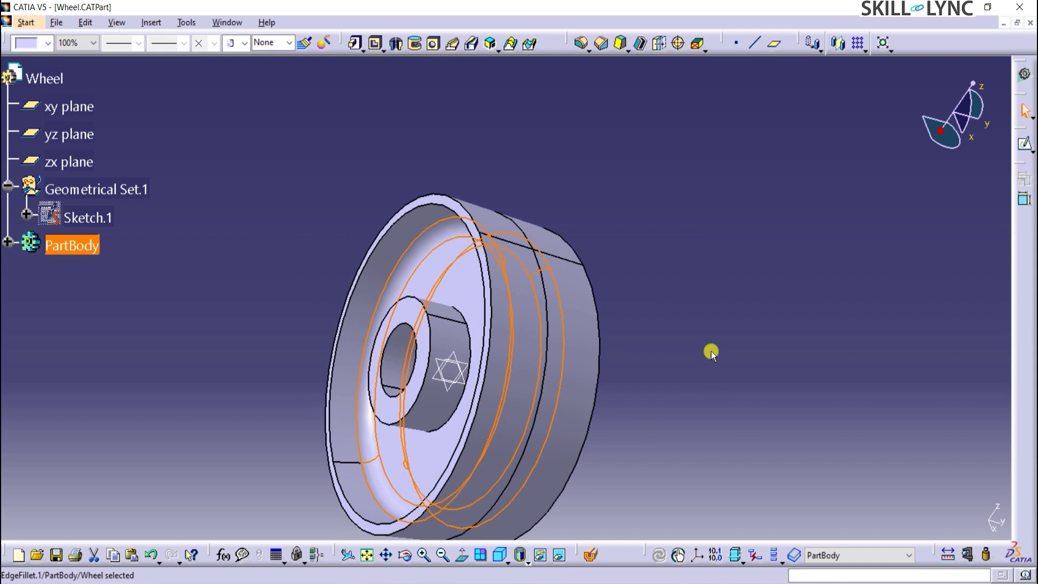
key(ctrl+Tab)
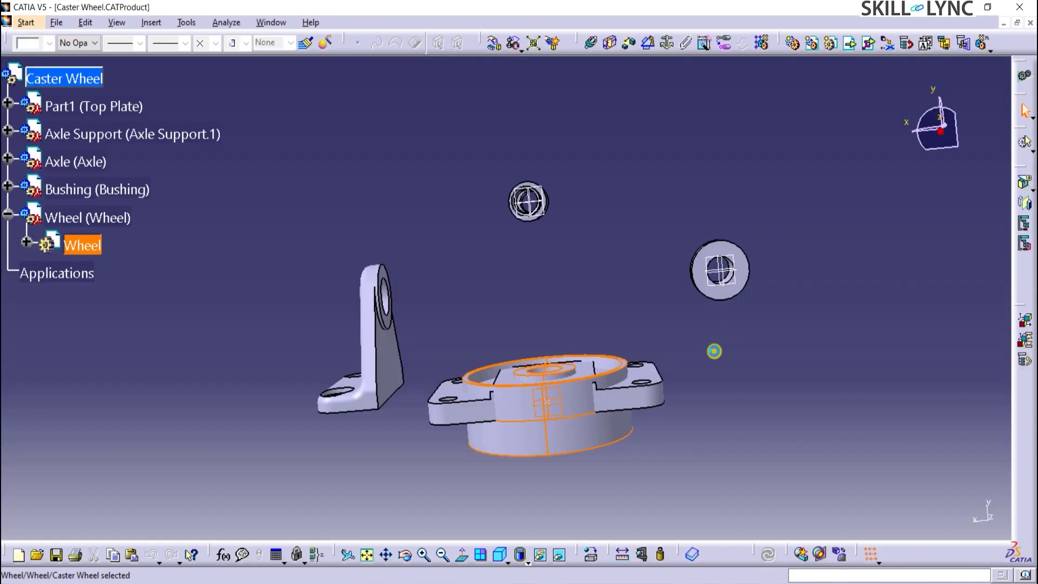
Drop the compass onto the Wheel hub and lift the wheel above the Axle and Bushing
click(714, 351)
middle_drag(716, 405, 701, 291)
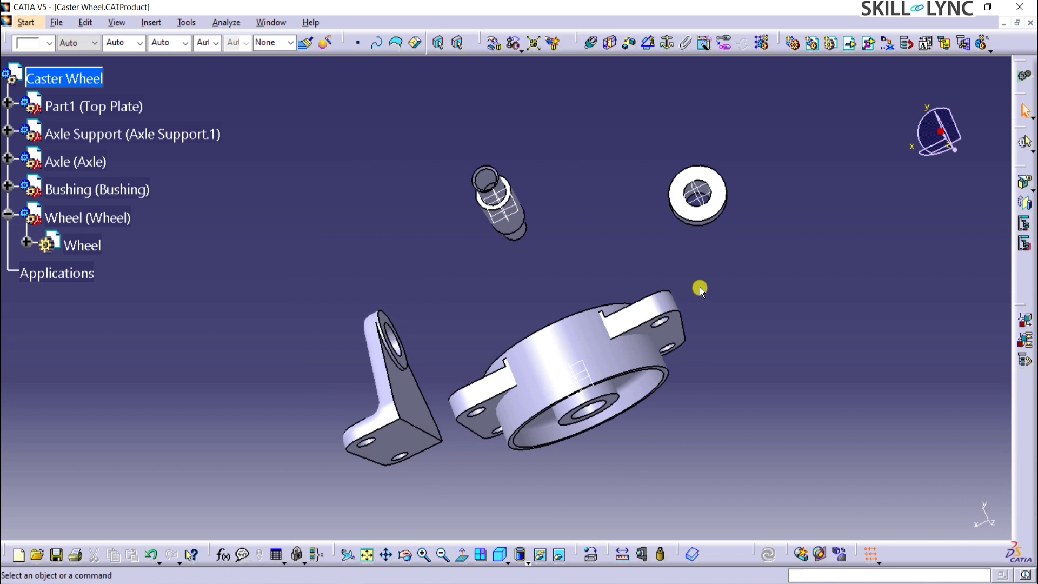
click(27, 243)
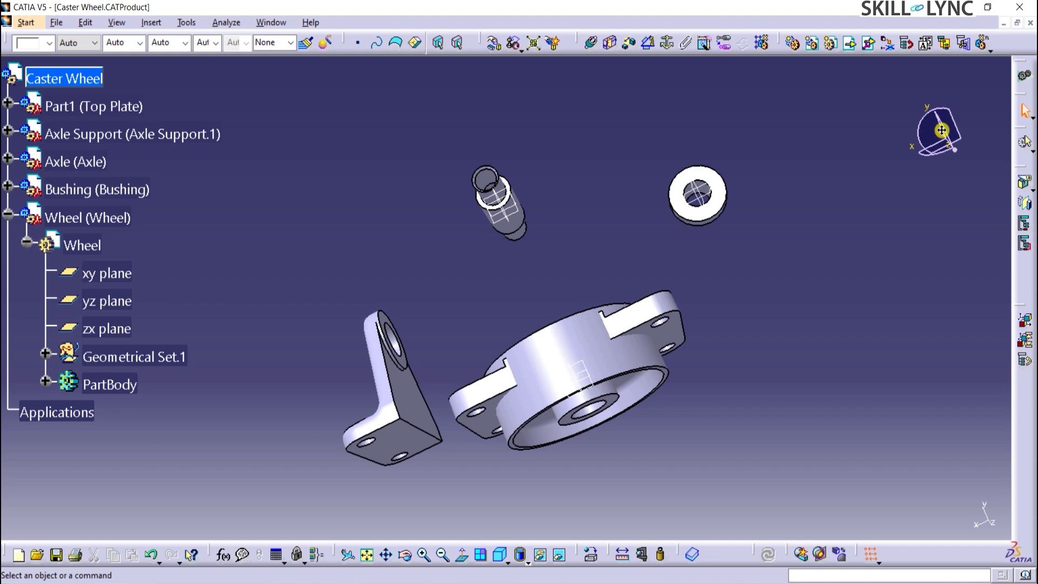
drag(941, 129, 574, 417)
drag(563, 378, 591, 87)
click(830, 370)
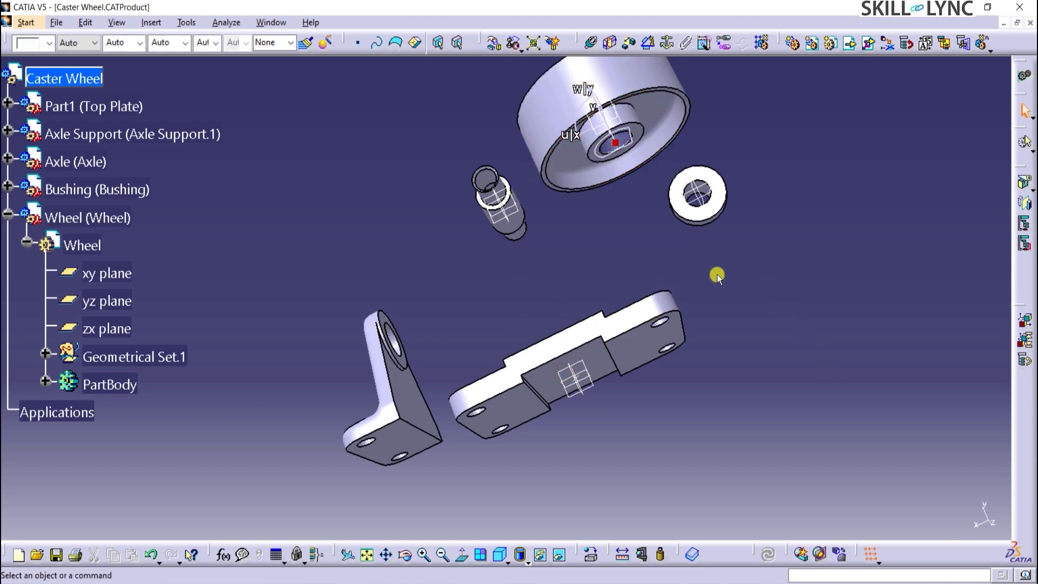
Insert Bushing.CATPart and Axle Support.CATPart into Caster Wheel as existing components
click(151, 22)
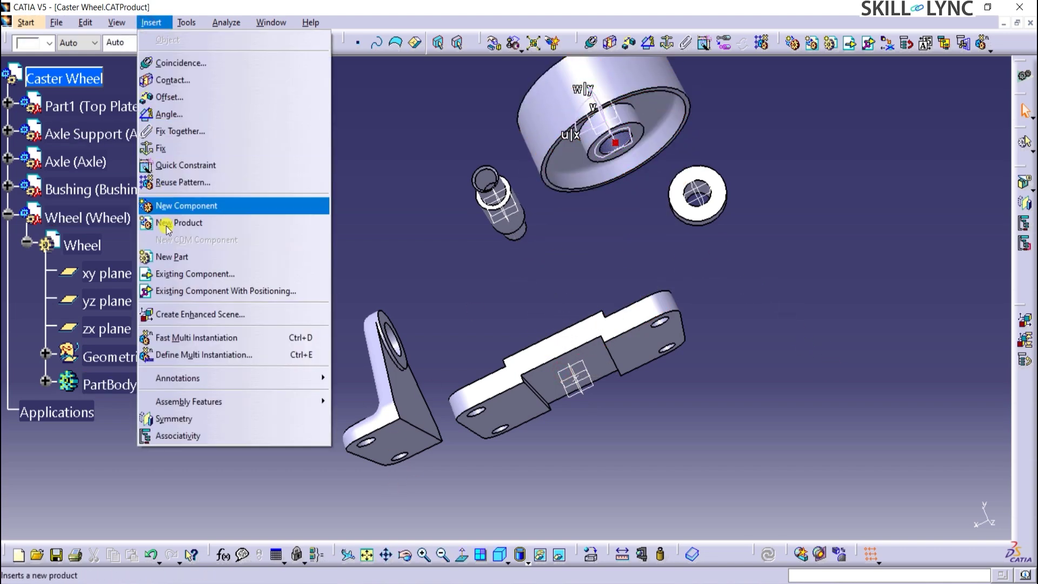
click(173, 274)
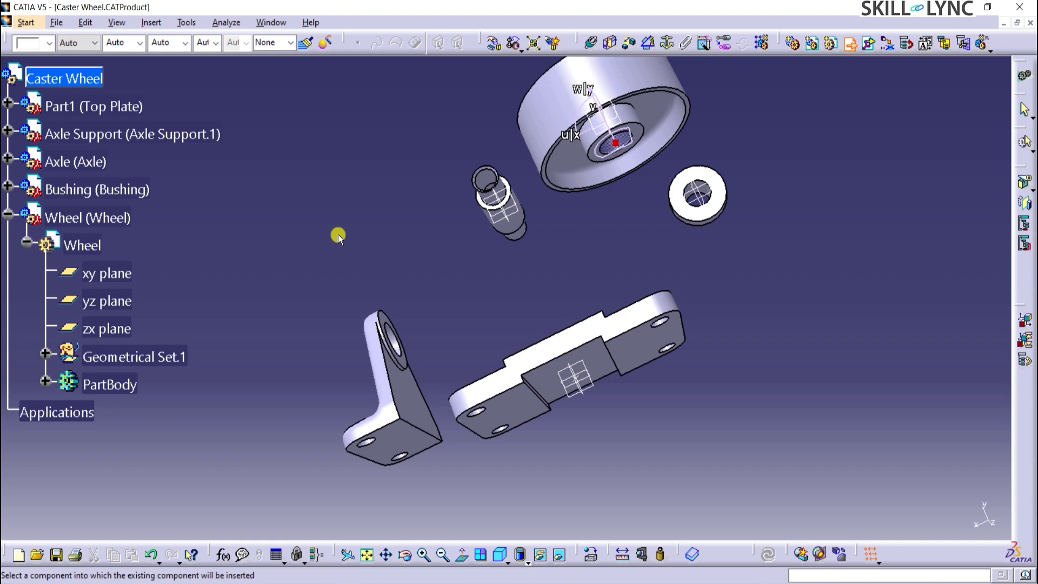
click(64, 78)
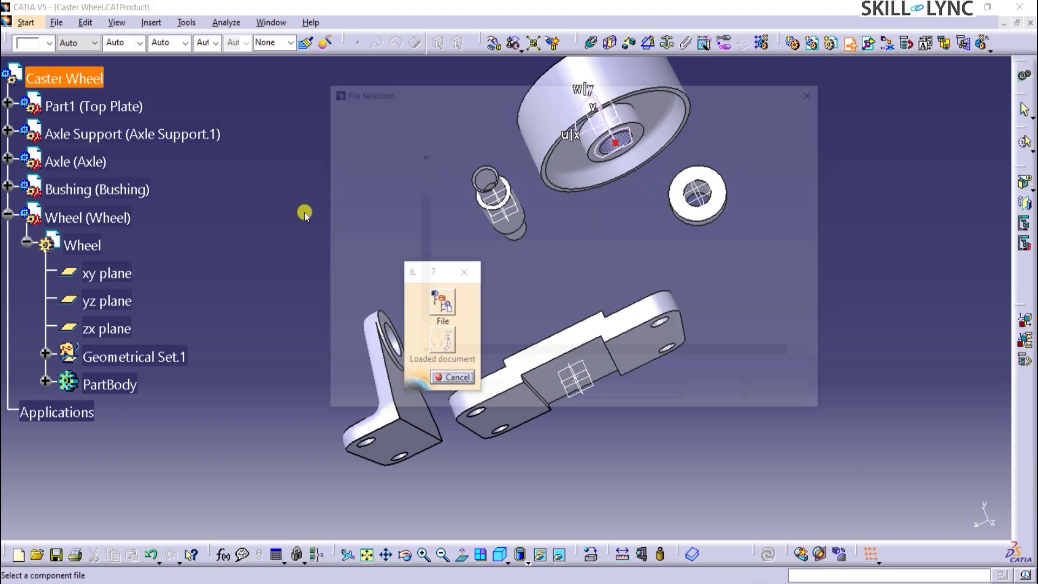
click(486, 208)
ctrl+click(486, 179)
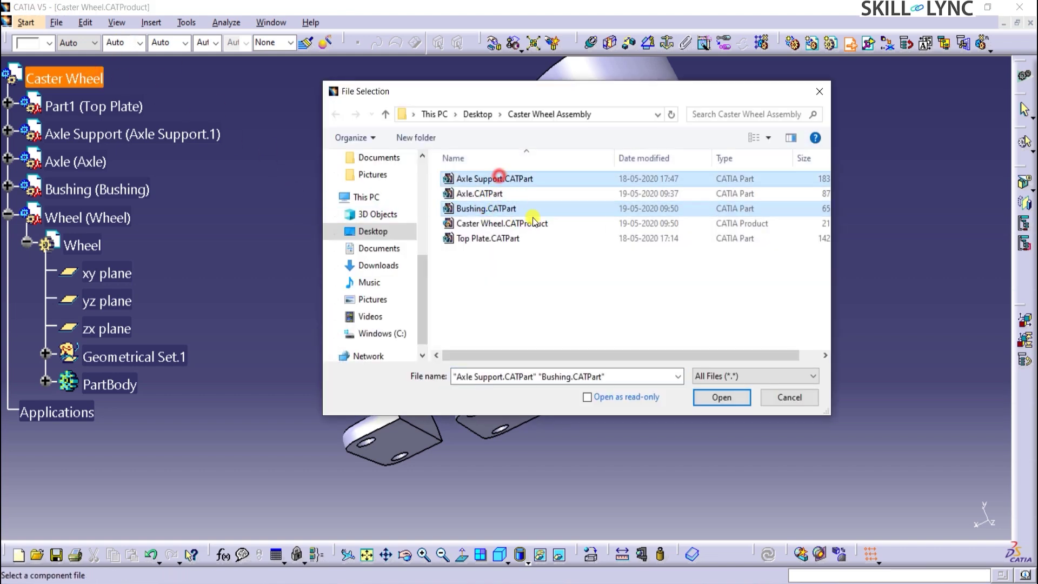
click(714, 397)
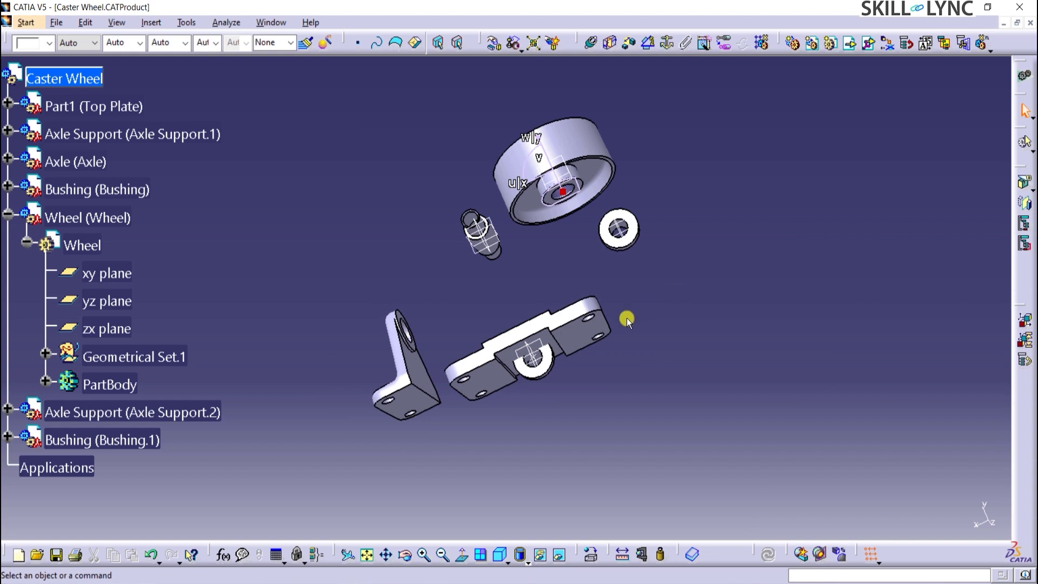
Collapse the Wheel node and drag Axle Support.2 to the right of the top plate
click(25, 242)
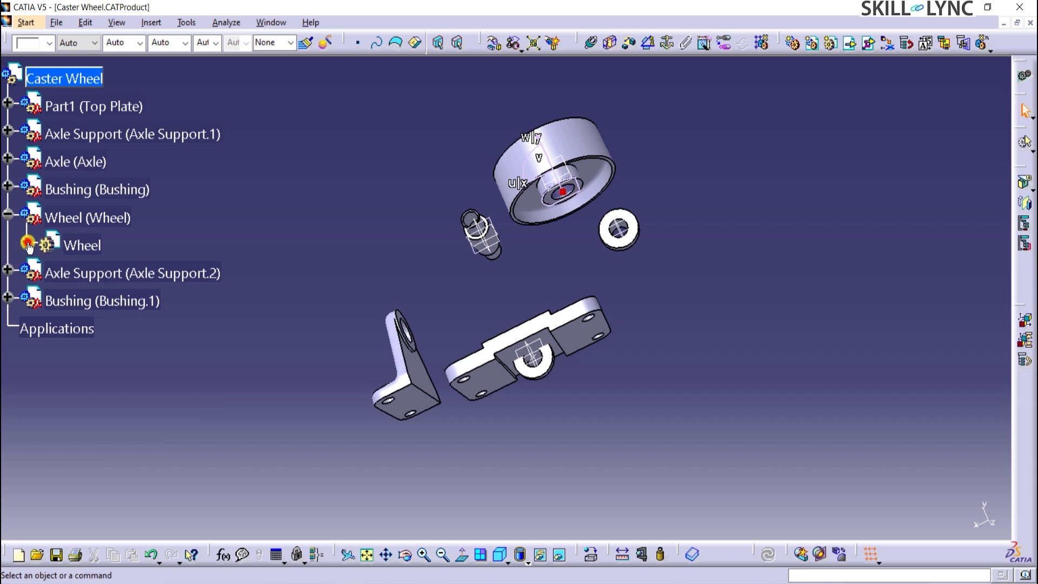
click(8, 214)
click(91, 247)
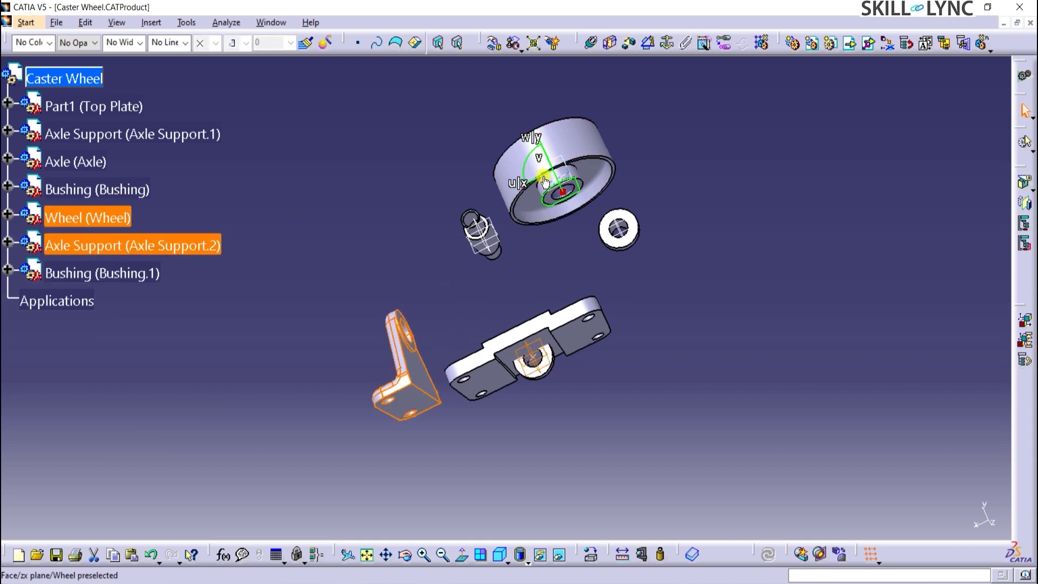
drag(529, 162, 764, 109)
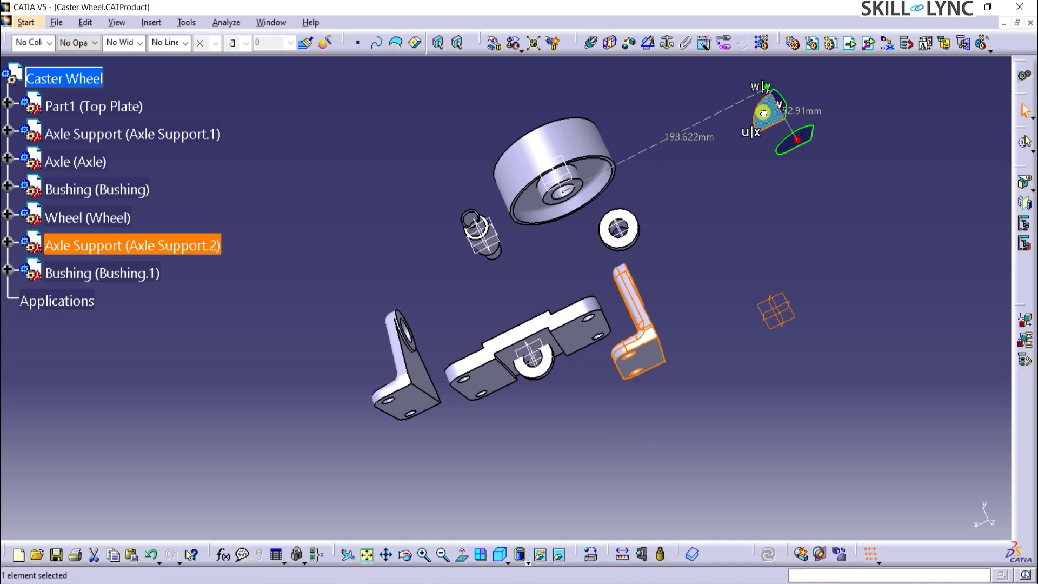
Drag Bushing.1 to the left, reset the compass and reorient the view
click(70, 274)
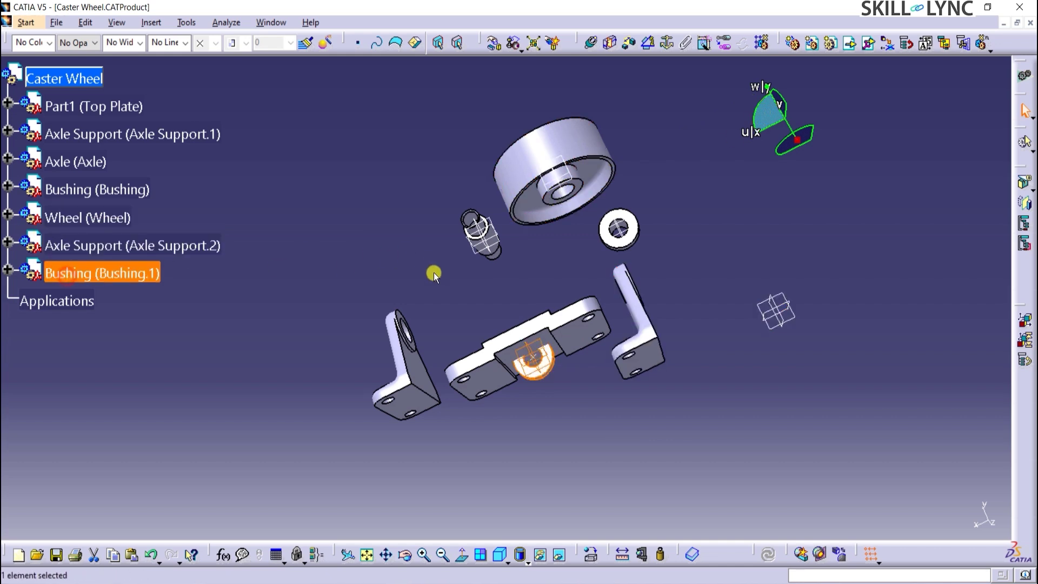
drag(768, 118, 643, 43)
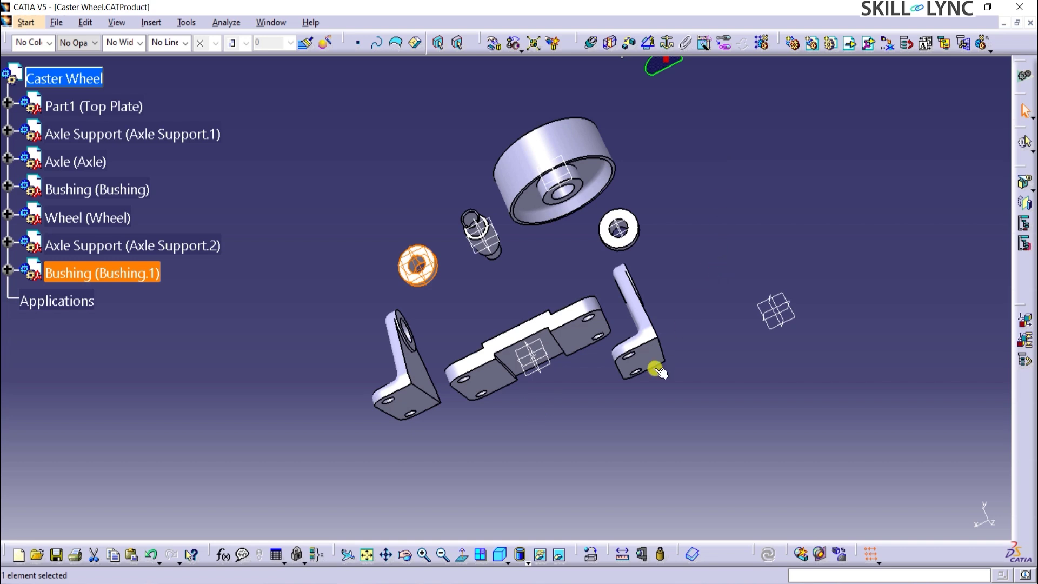
drag(670, 62, 769, 160)
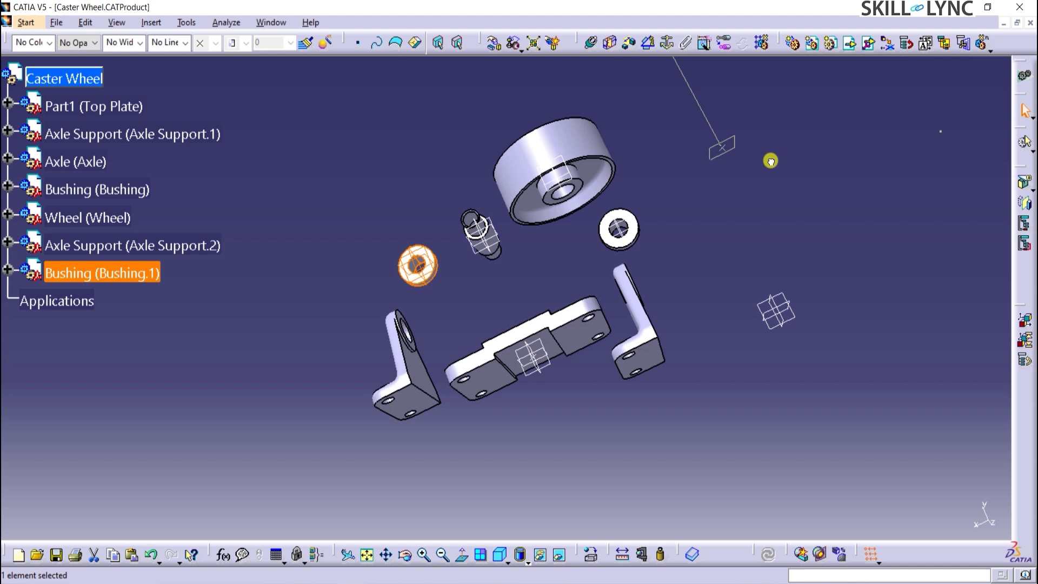
click(612, 396)
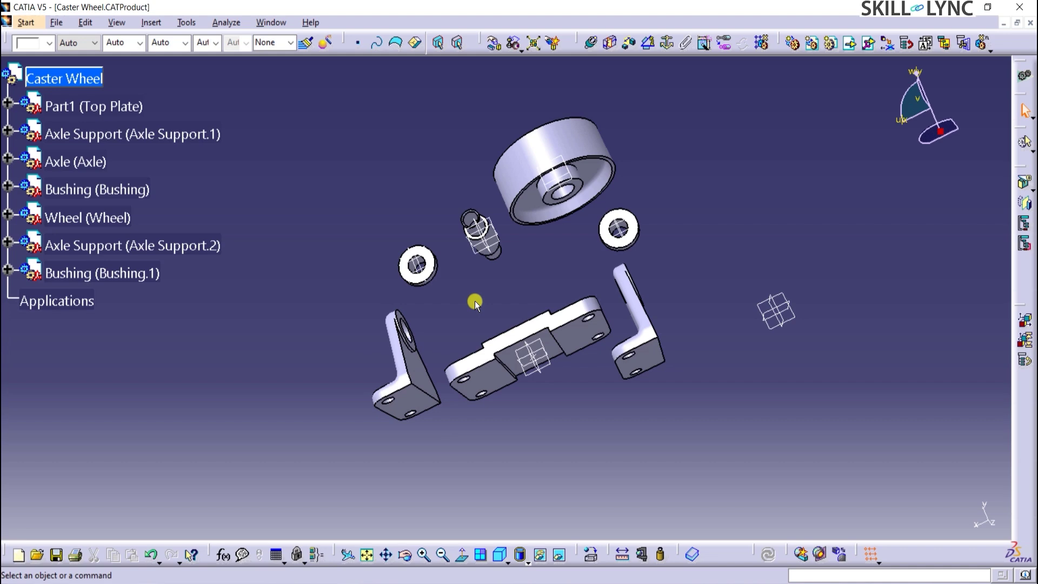
middle_drag(475, 301, 440, 387)
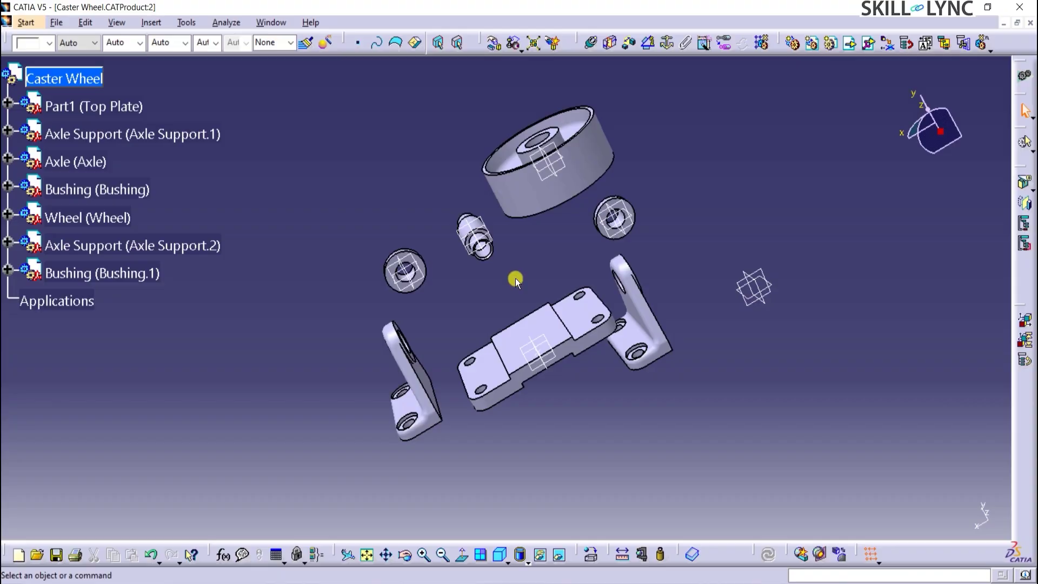
click(669, 47)
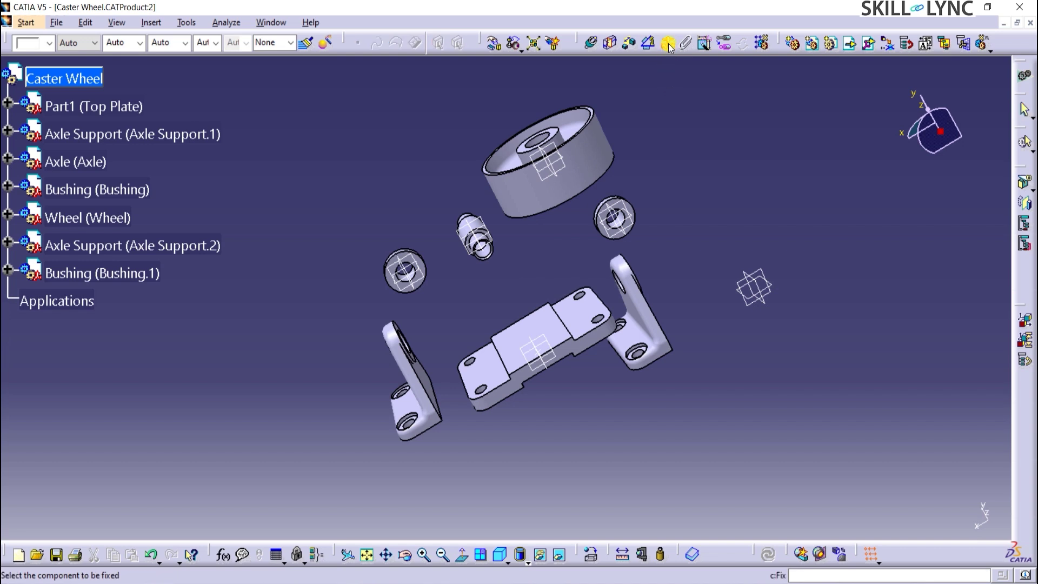
click(549, 328)
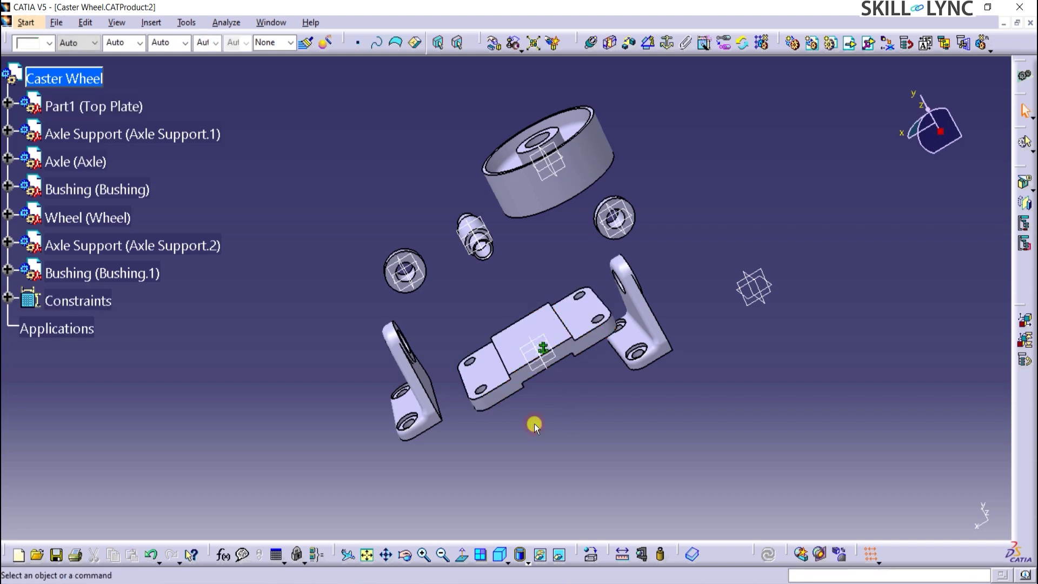
mouse_move(533, 423)
middle_down()
mouse_move(489, 406)
mouse_move(507, 419)
mouse_move(530, 409)
middle_up()
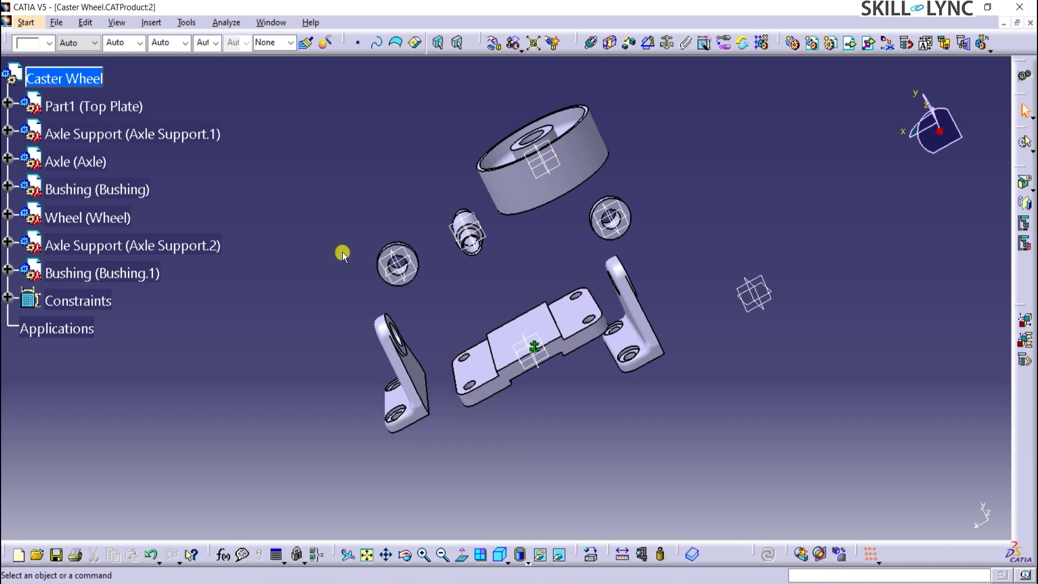
Make the hole axes of Axle Support.1 and Axle Support.2 coincide with the top plate's hole axes
click(590, 43)
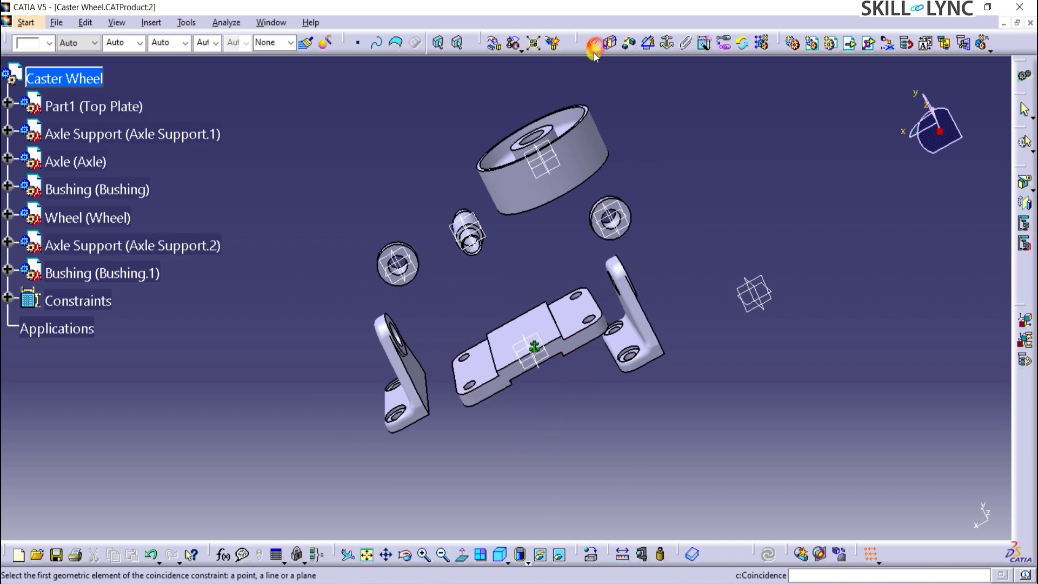
click(394, 426)
click(476, 403)
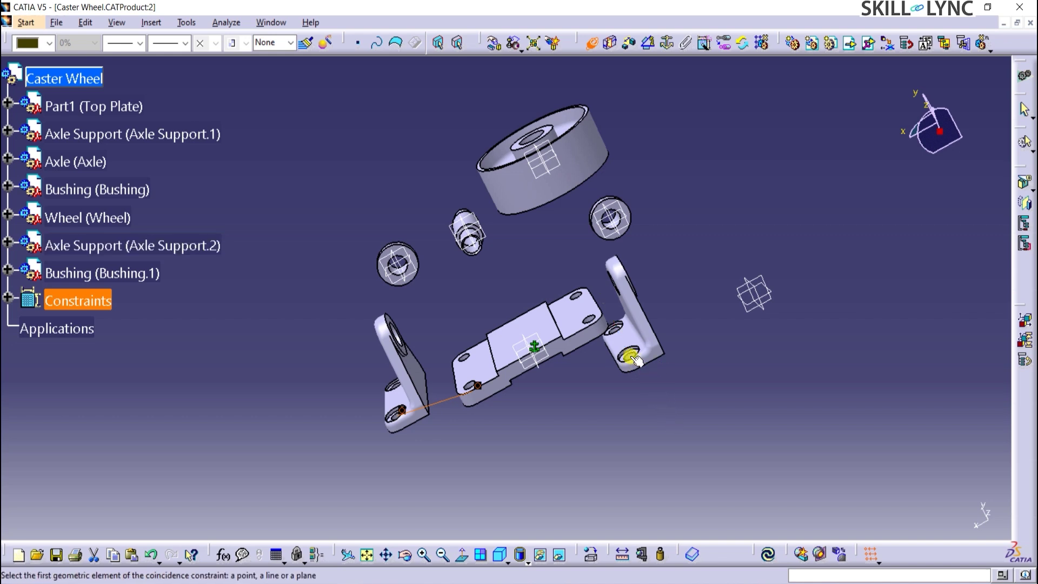
click(626, 360)
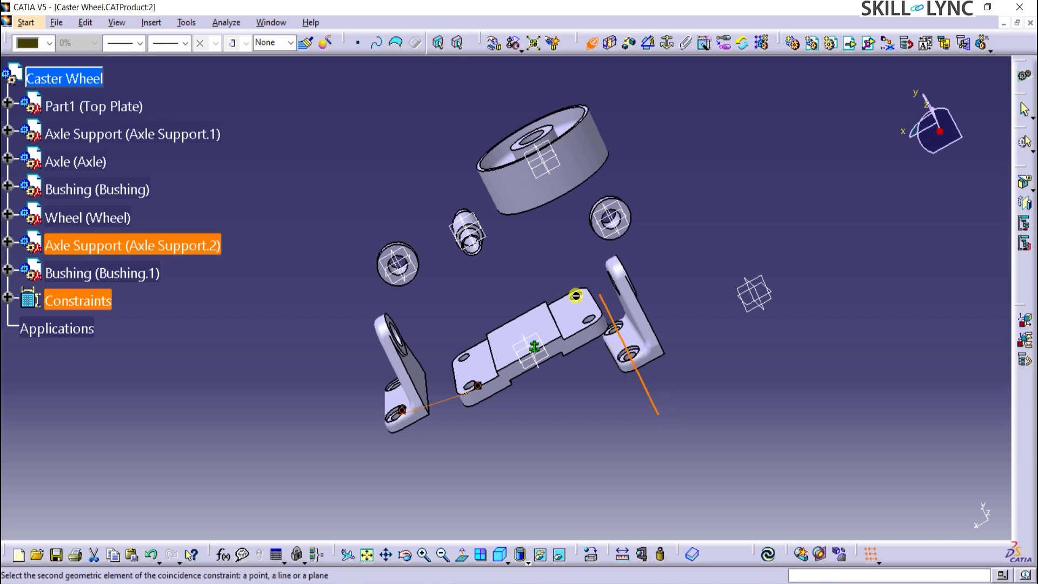
middle_drag(680, 267, 528, 371)
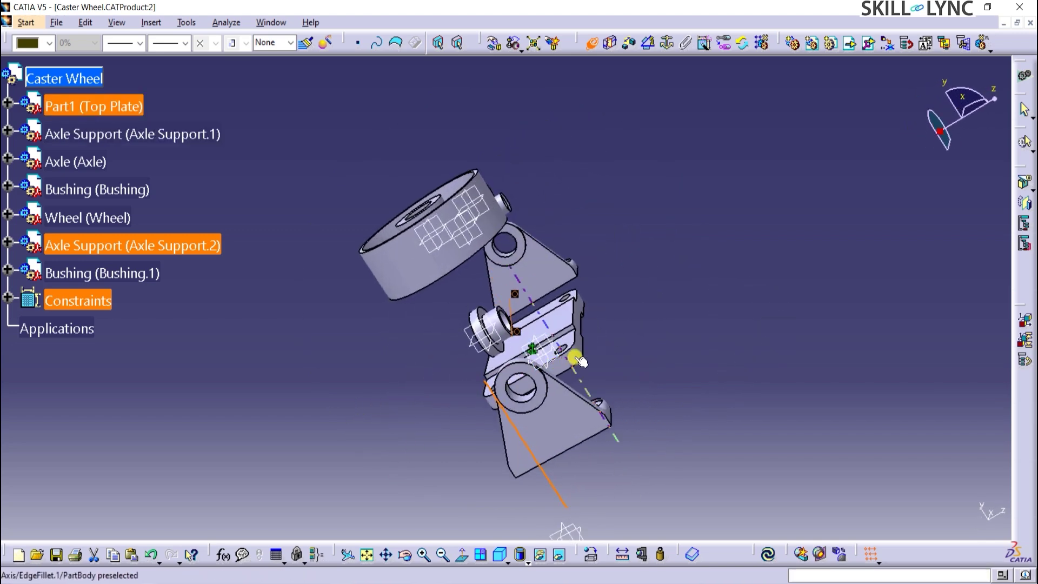
click(529, 371)
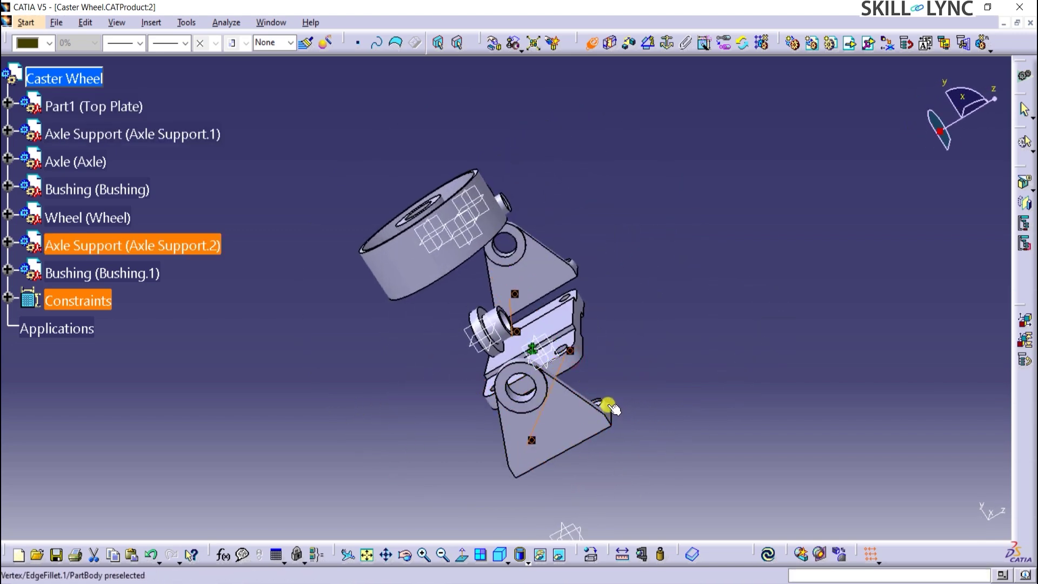
Make the two remaining support hole axes coincide with the matching top plate hole axes
middle_drag(615, 405, 609, 384)
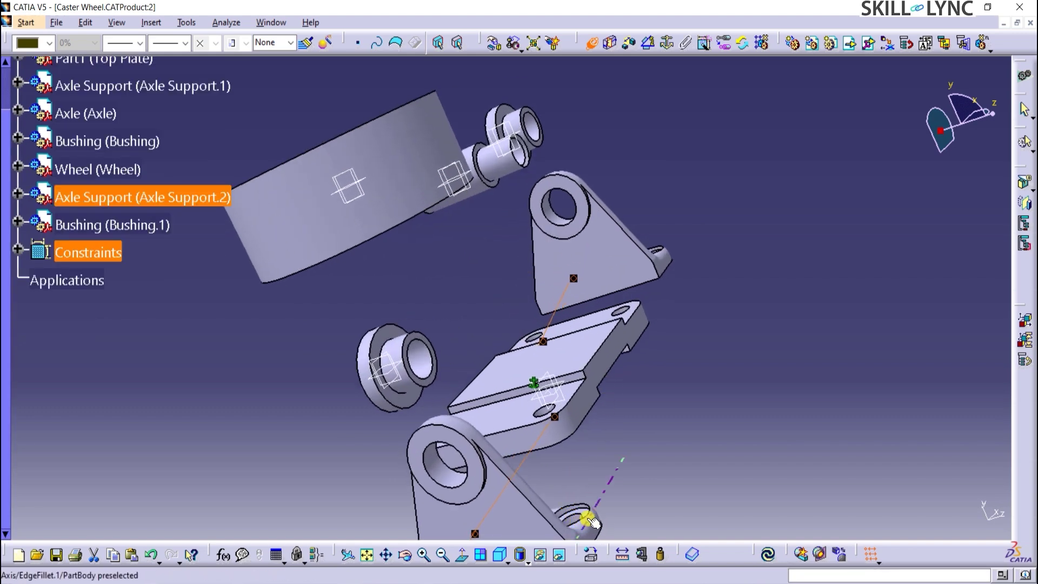
middle_drag(645, 444, 643, 466)
middle_drag(611, 409, 436, 457)
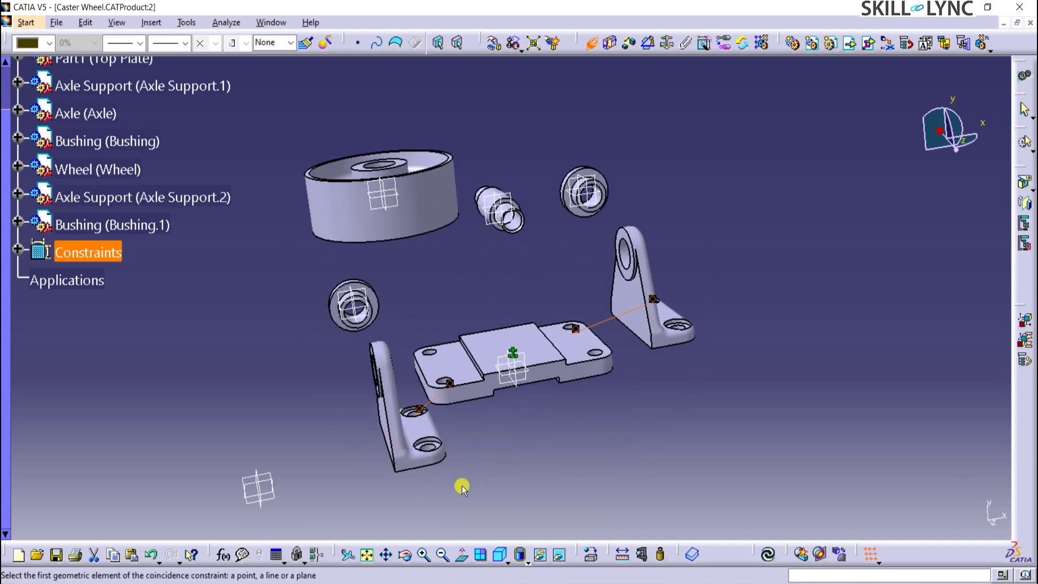
scroll(463, 488, up, 3)
click(421, 502)
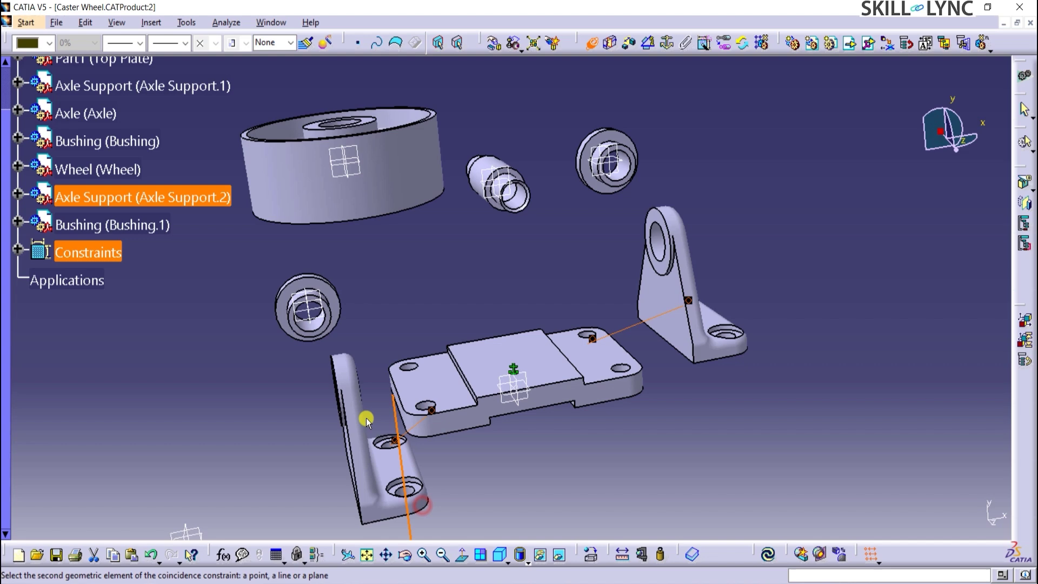
middle_drag(375, 336, 523, 442)
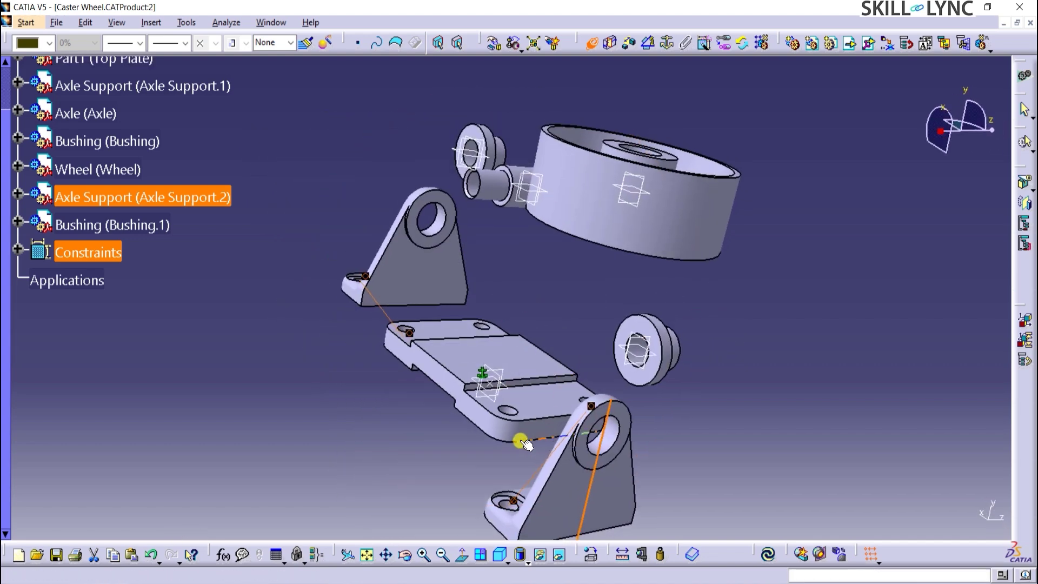
click(508, 413)
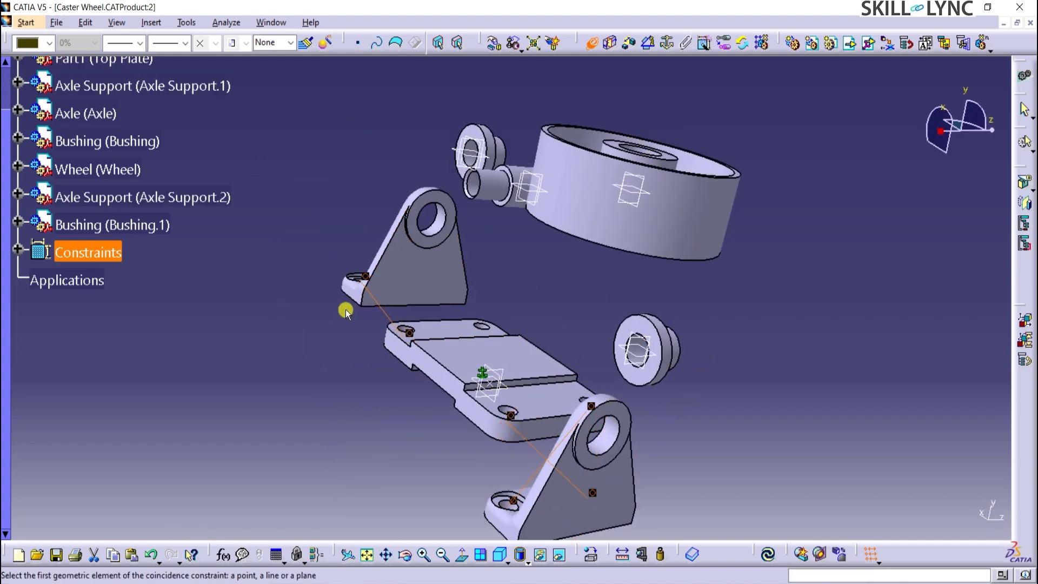
middle_drag(346, 313, 818, 292)
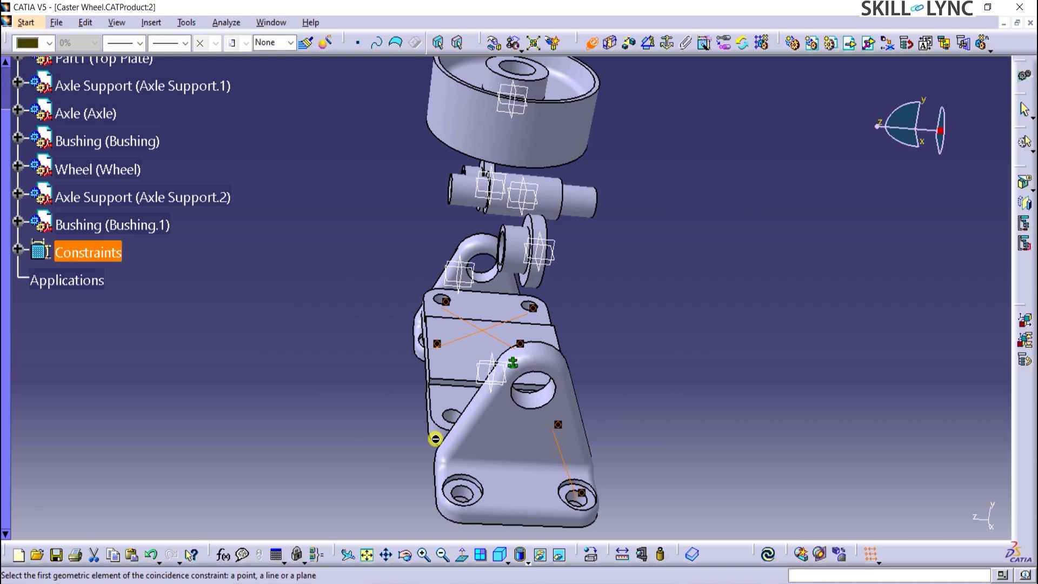
click(457, 519)
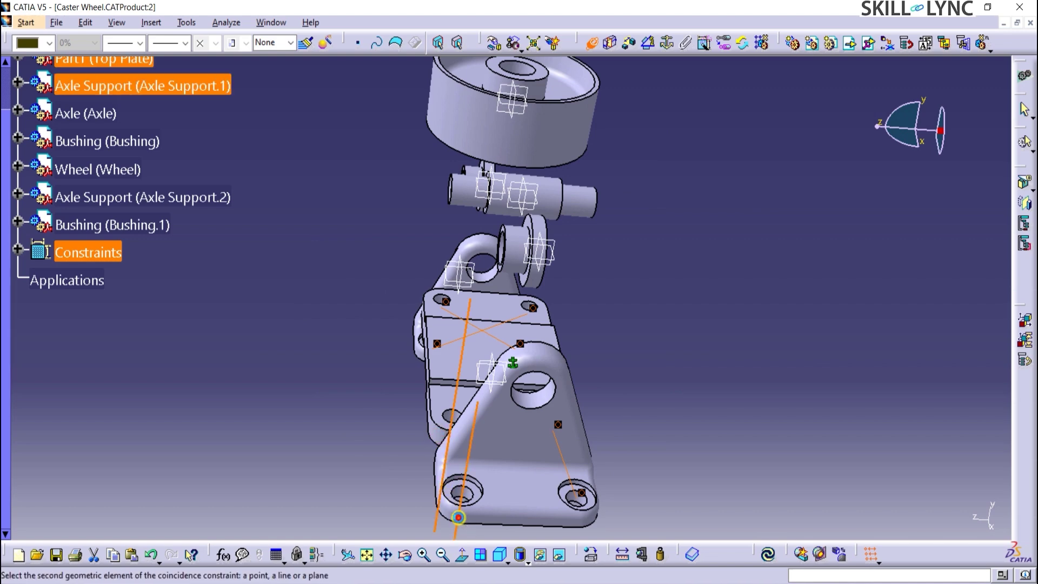
click(457, 518)
click(592, 43)
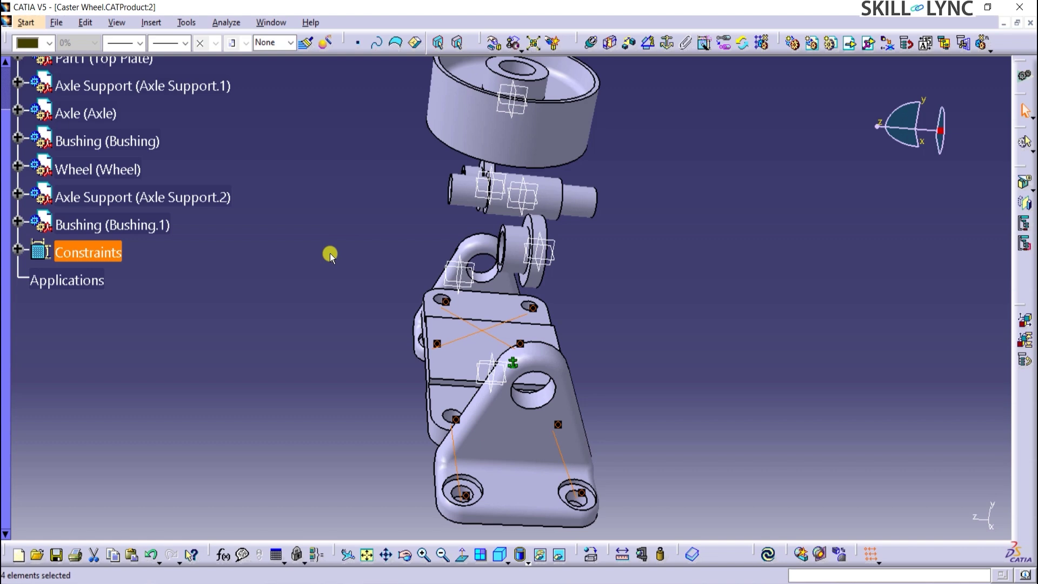
Add a contact constraint seating Axle Support.1 on the top plate surface
ctrl+middle_drag(343, 253, 362, 297)
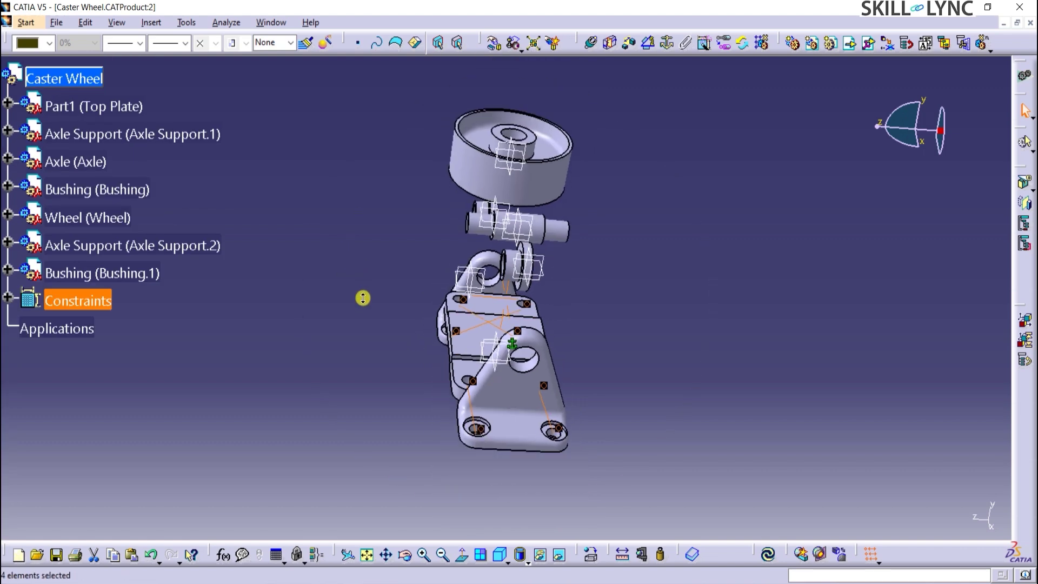
mouse_move(593, 309)
middle_down()
mouse_move(655, 222)
mouse_move(605, 319)
middle_up()
middle_drag(559, 414, 532, 381)
middle_drag(542, 426, 602, 314)
click(597, 311)
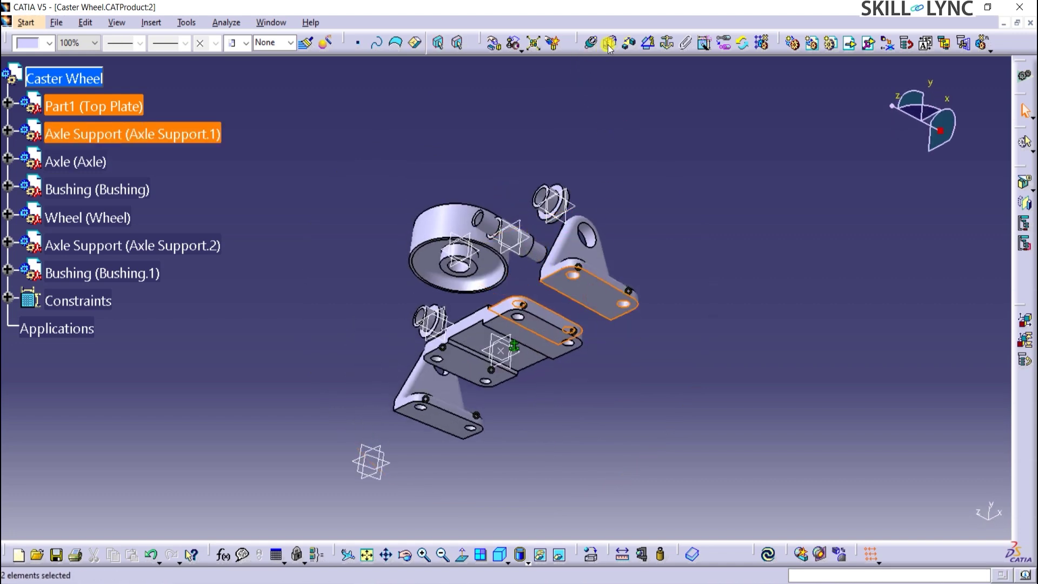
Contact Axle Support.2's bottom face to the top plate, then update the assembly
middle_drag(403, 322, 433, 343)
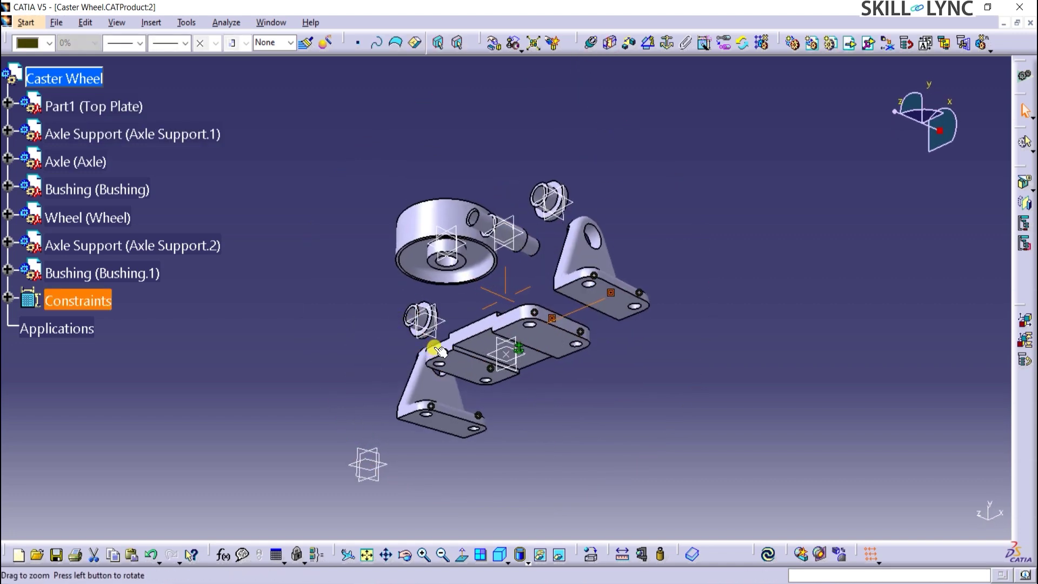
click(446, 428)
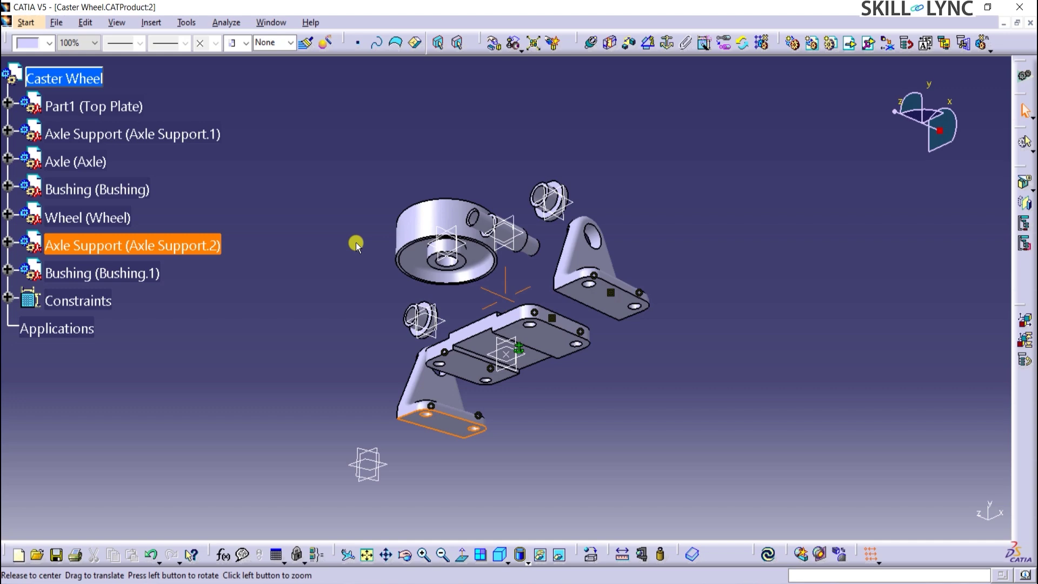
middle_drag(356, 245, 465, 329)
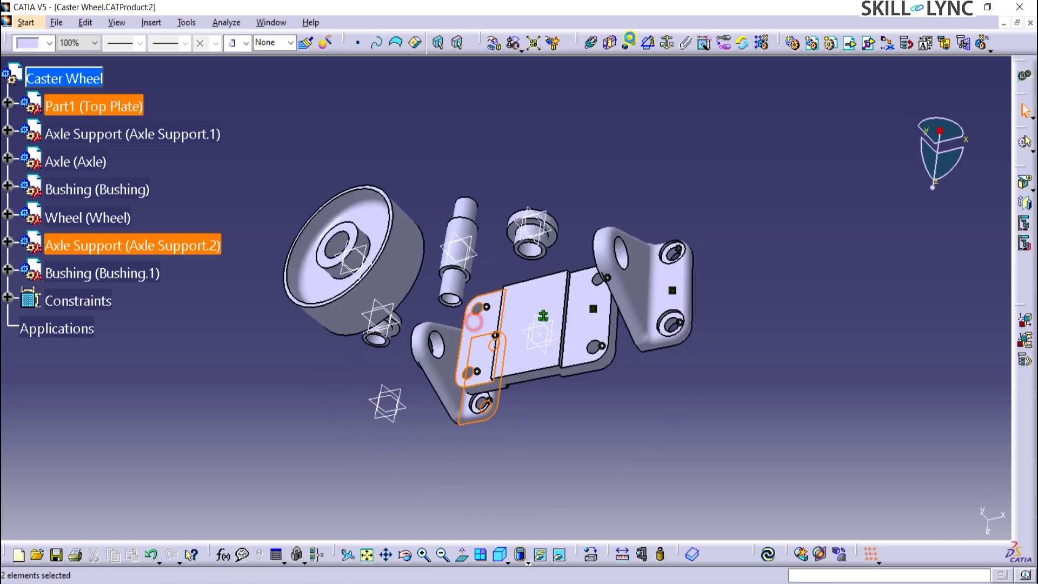
click(478, 351)
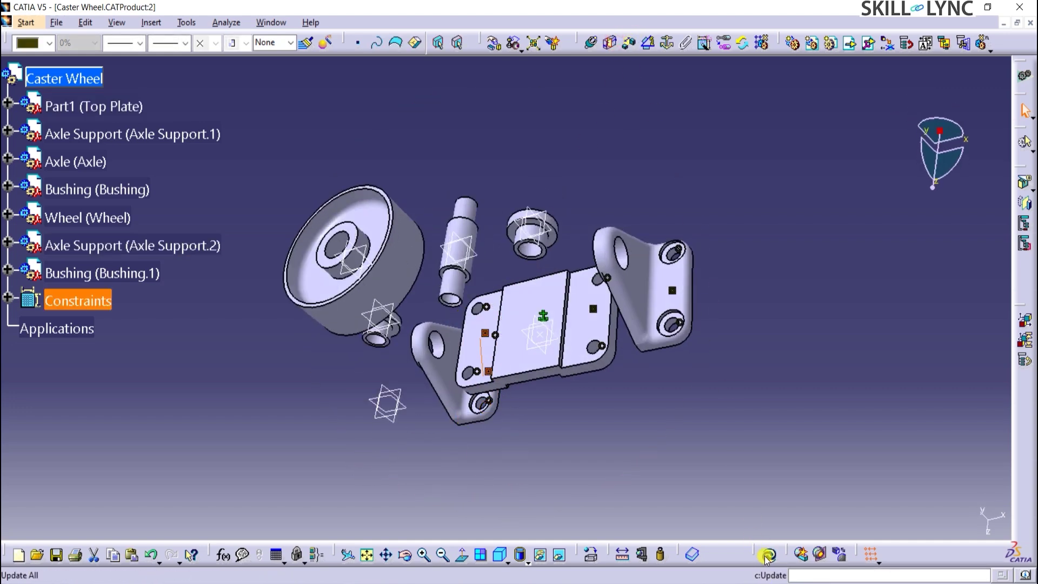
click(768, 553)
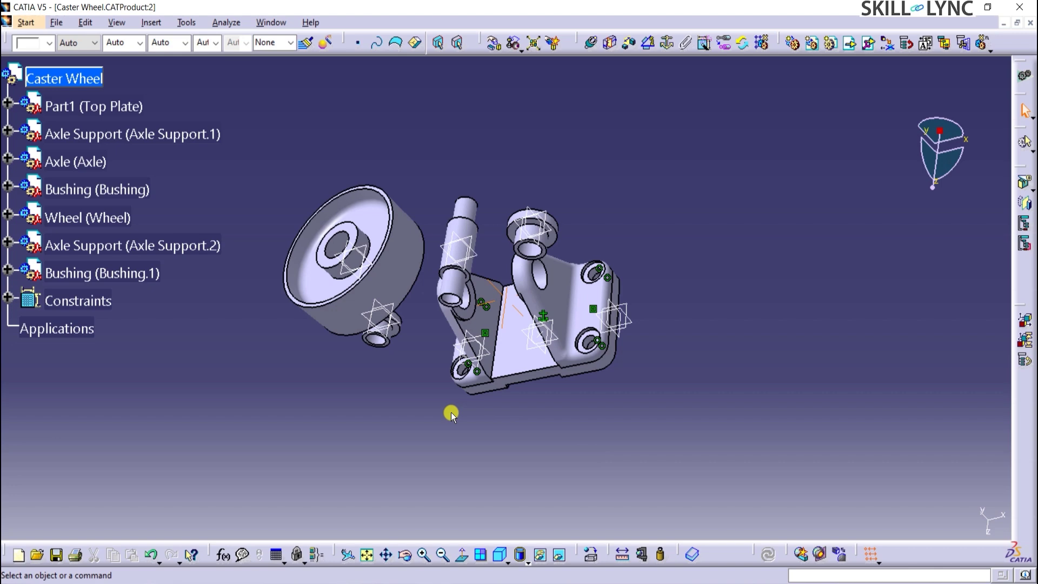
Make the axle's axis coincident with the Axle Support hole axis
middle_drag(451, 412, 513, 218)
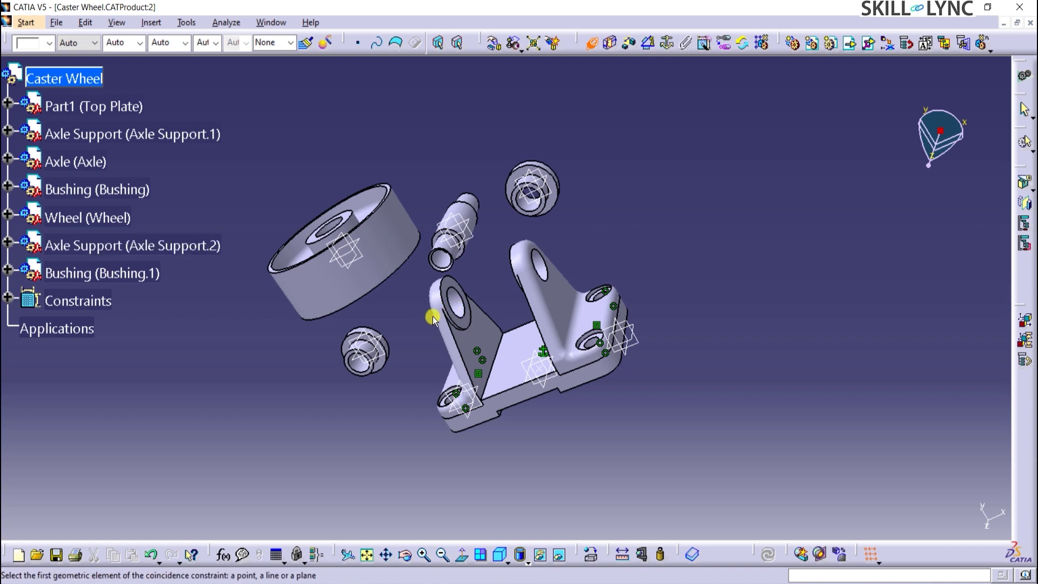
click(470, 215)
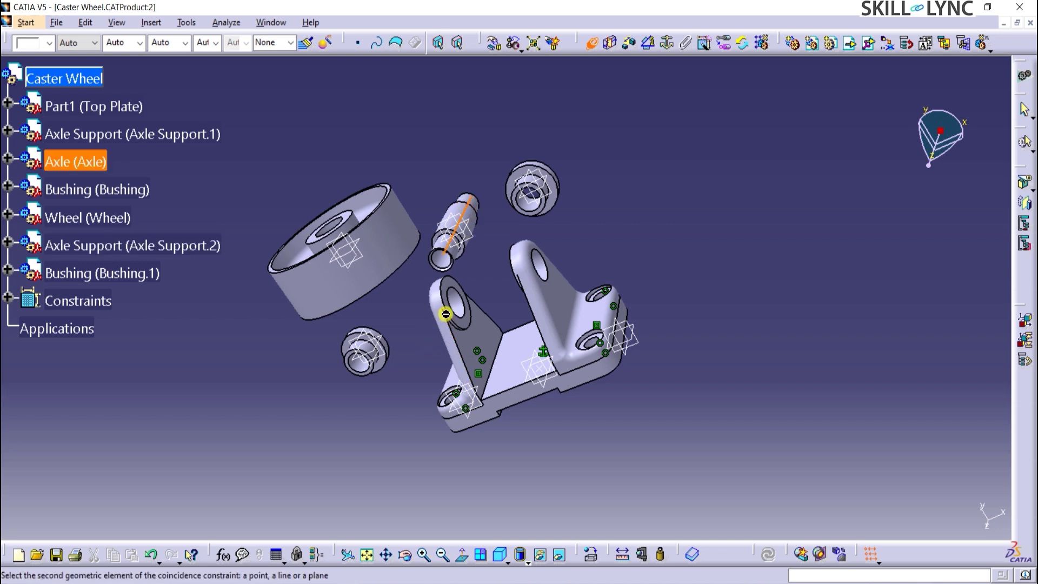
click(537, 262)
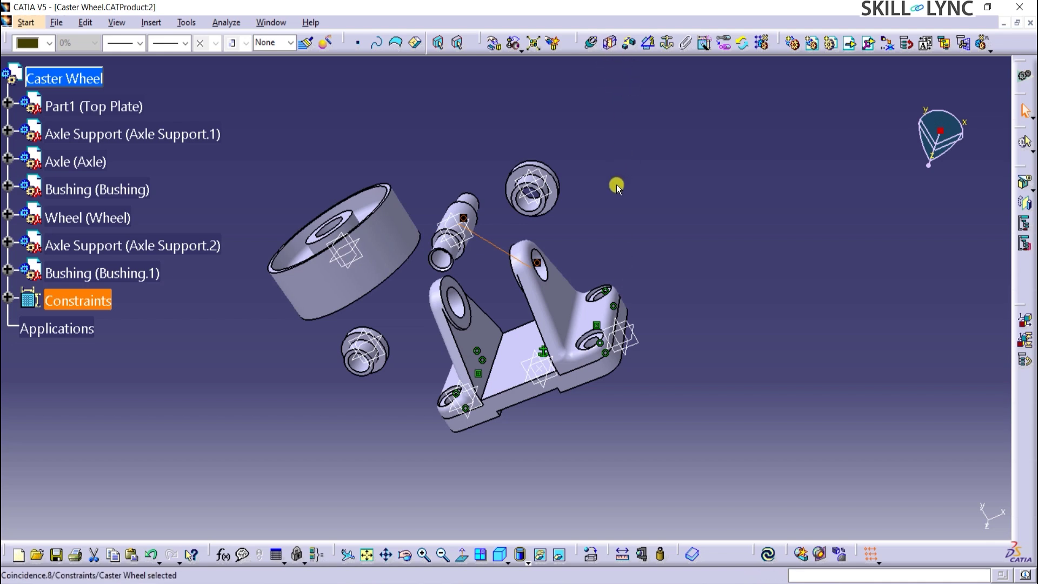
Offset the axle's end face 8mm from Axle Support.2's hole face, orientation Opposite
click(627, 43)
click(471, 304)
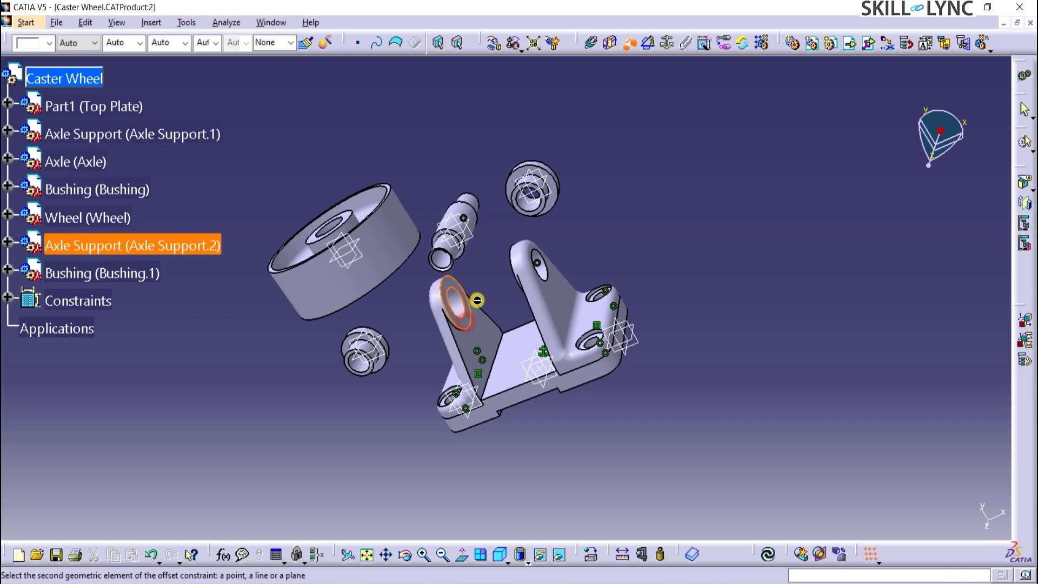
ctrl+middle_drag(494, 277, 538, 309)
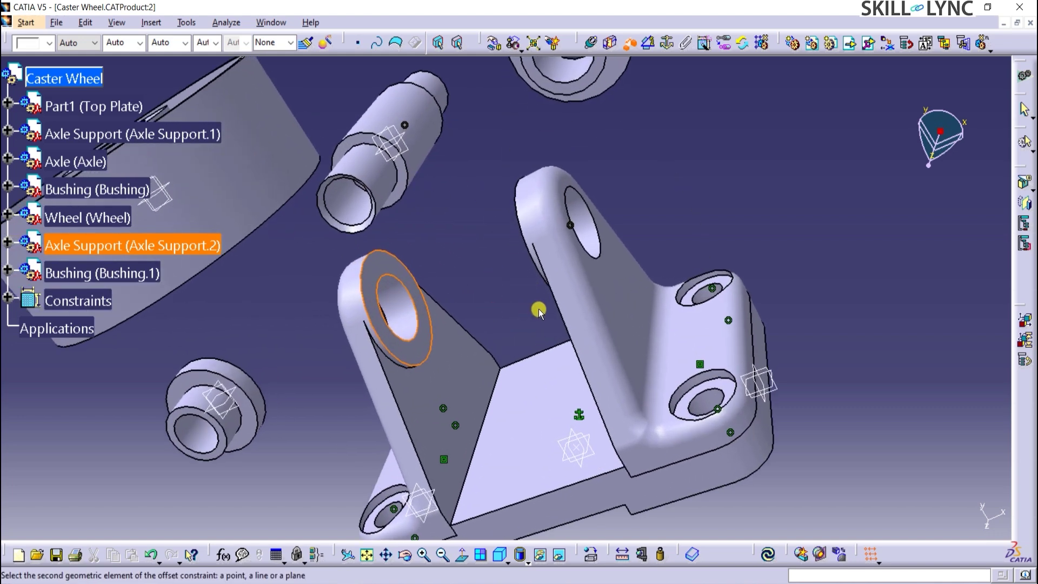
click(403, 185)
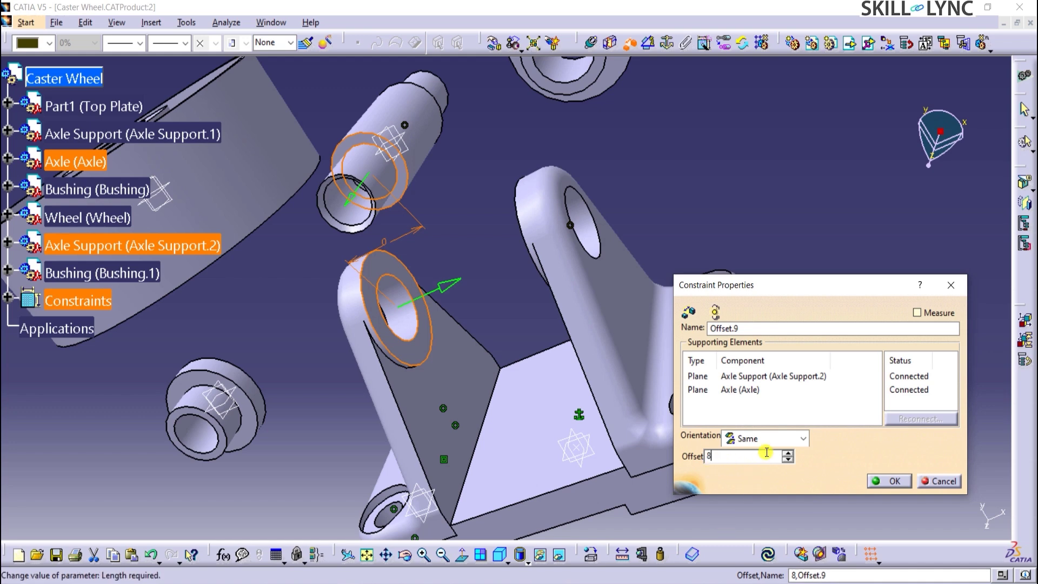
click(804, 438)
click(762, 480)
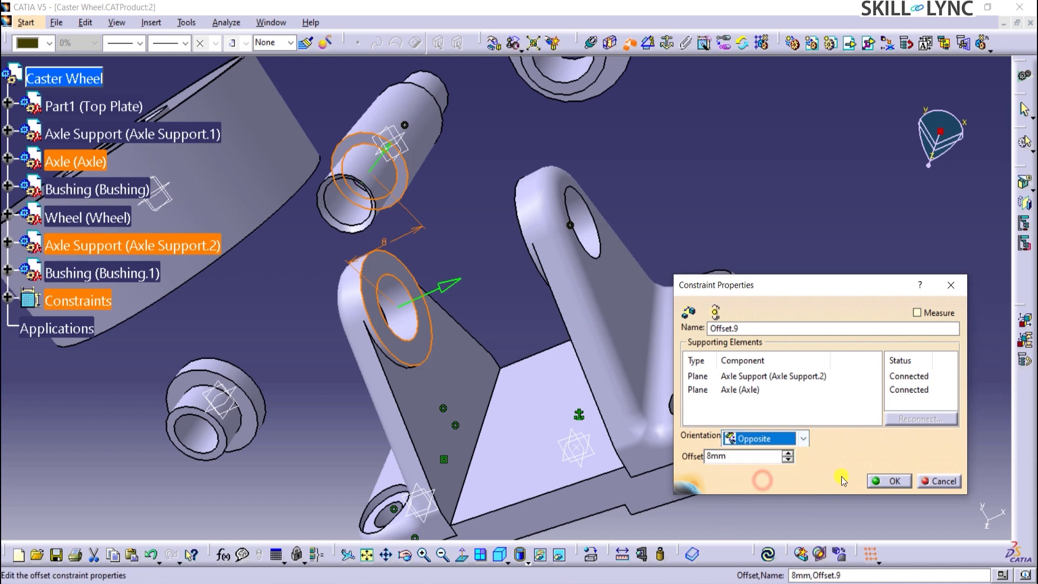
click(877, 480)
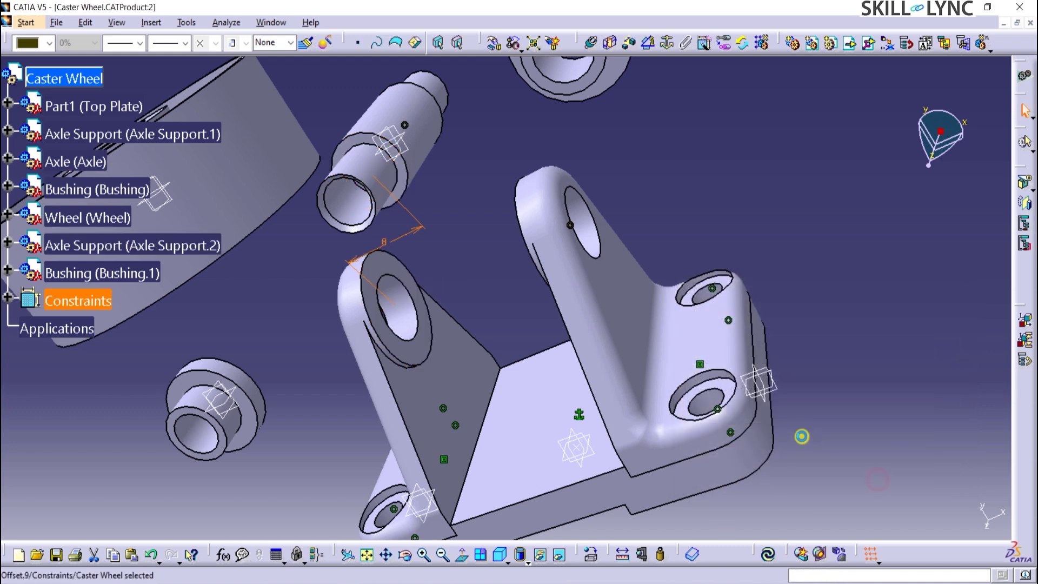
Update the axle into place and make the wheel's axis coincide with the axle's
click(768, 553)
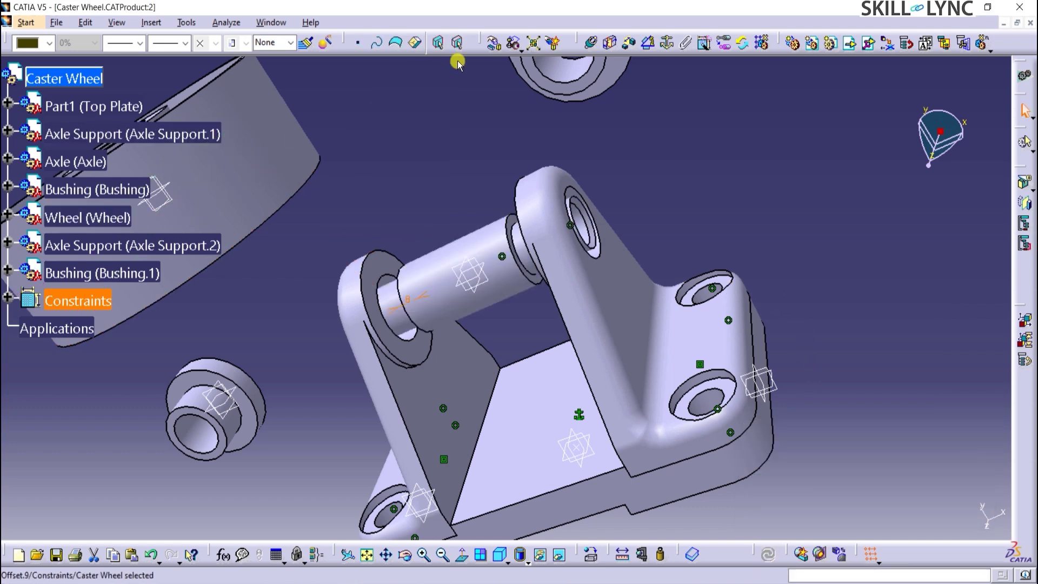
click(590, 43)
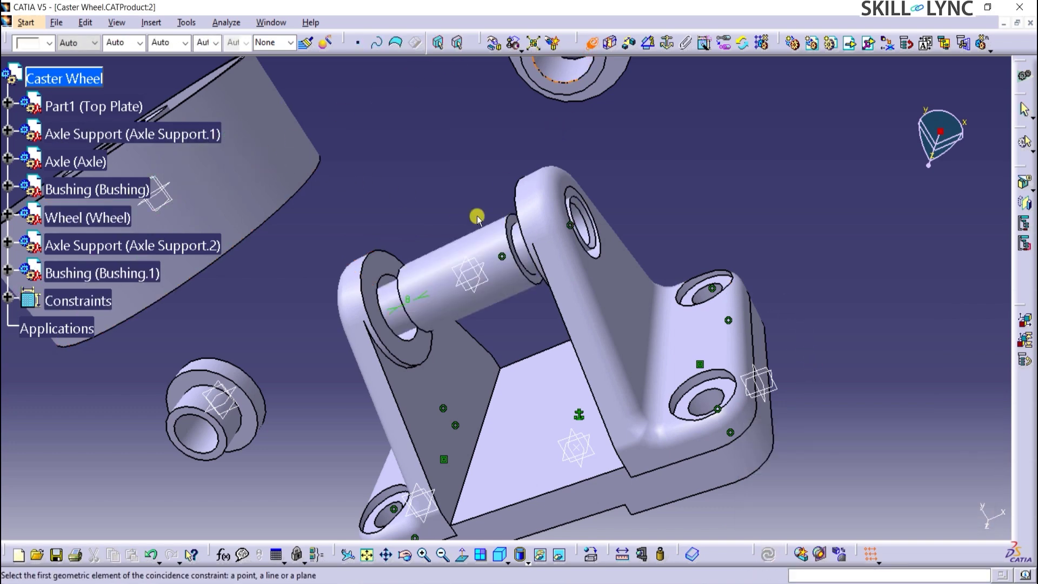
click(295, 174)
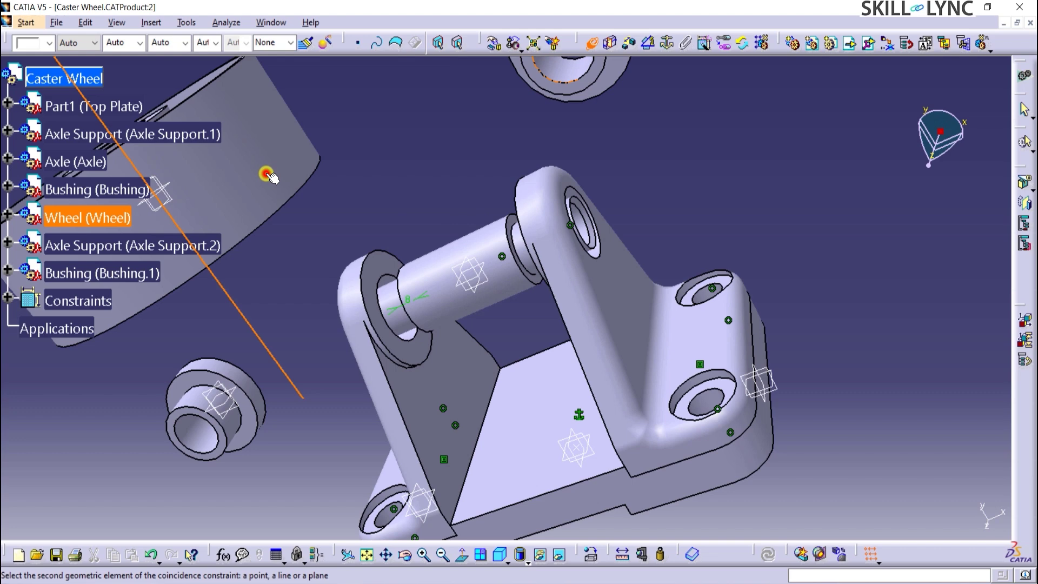
click(394, 316)
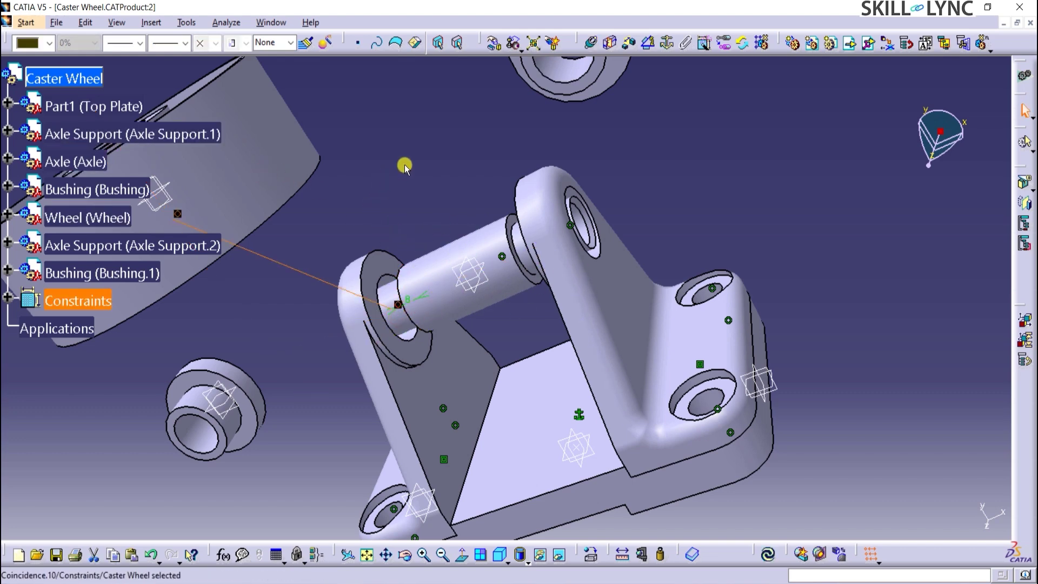
middle_drag(406, 162, 442, 224)
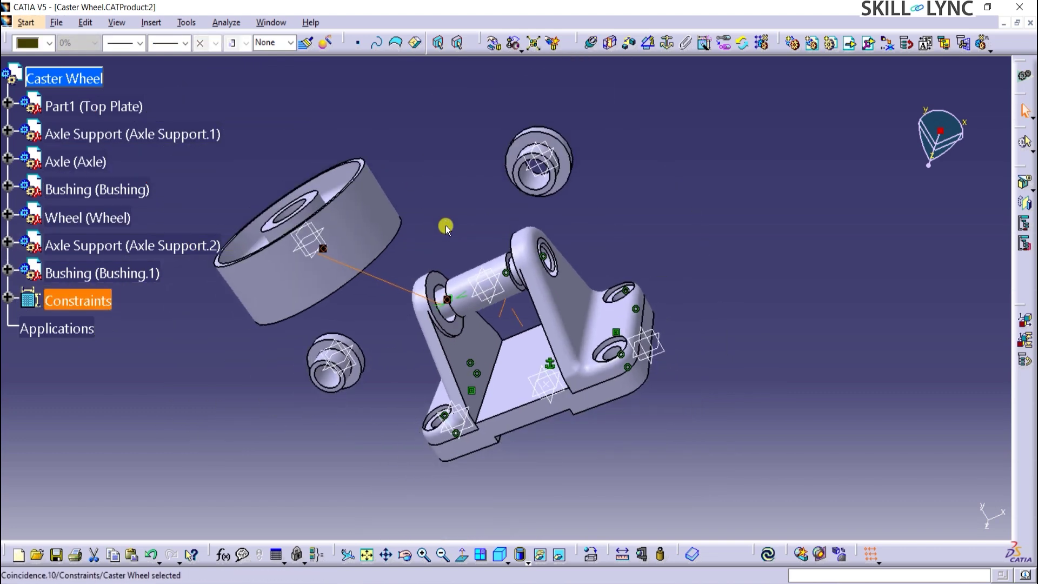
Offset the wheel's side face 9mm from Axle Support.2, orientation Opposite, then update
click(316, 200)
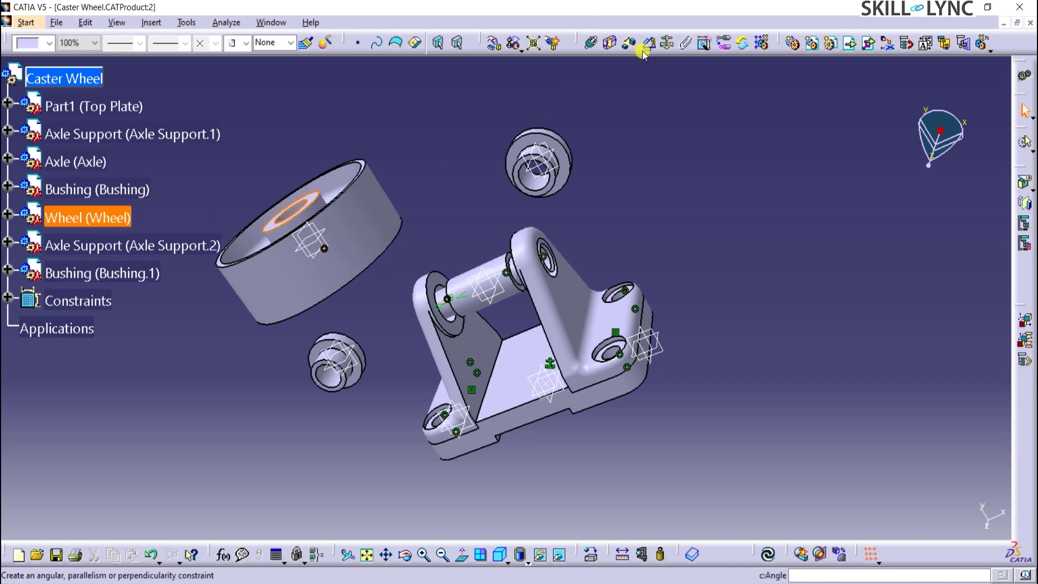
click(628, 44)
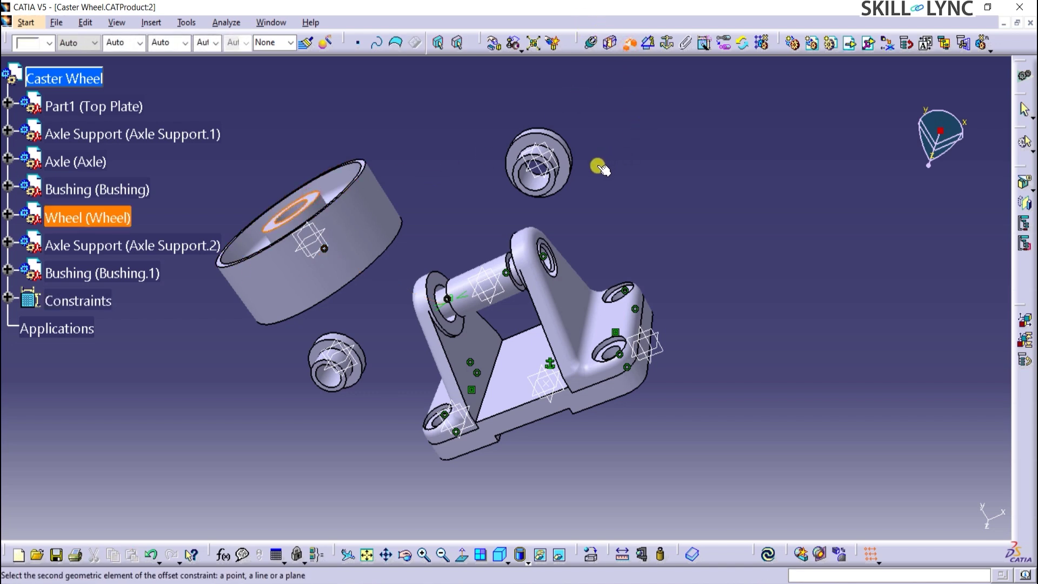
middle_drag(380, 329, 381, 328)
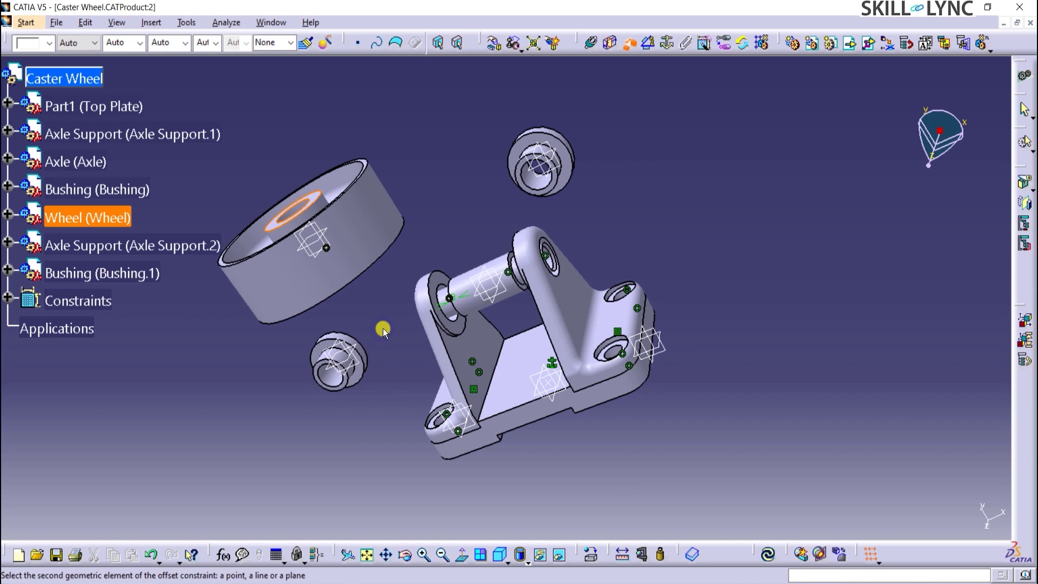
click(453, 316)
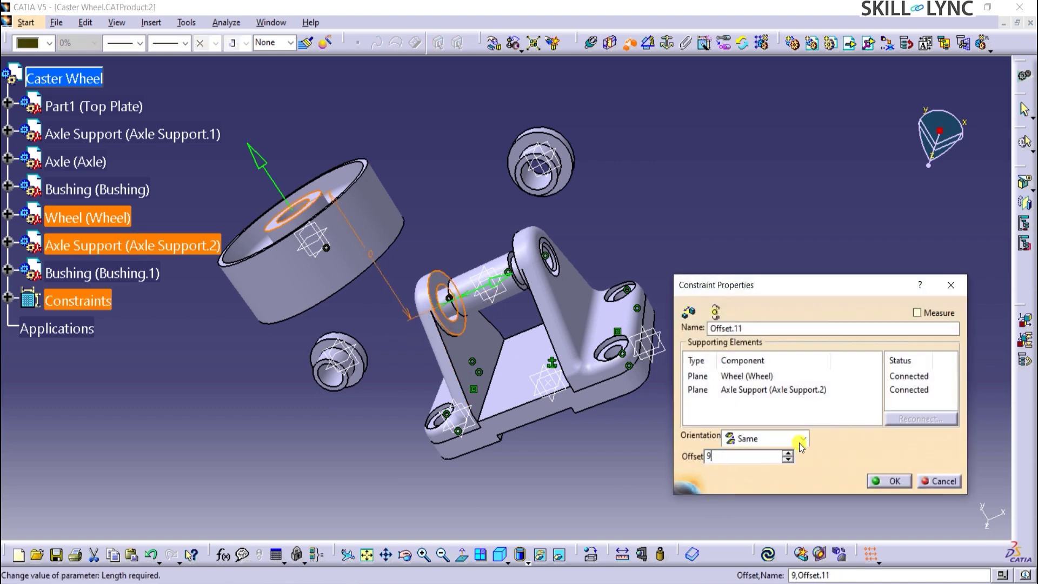
click(802, 446)
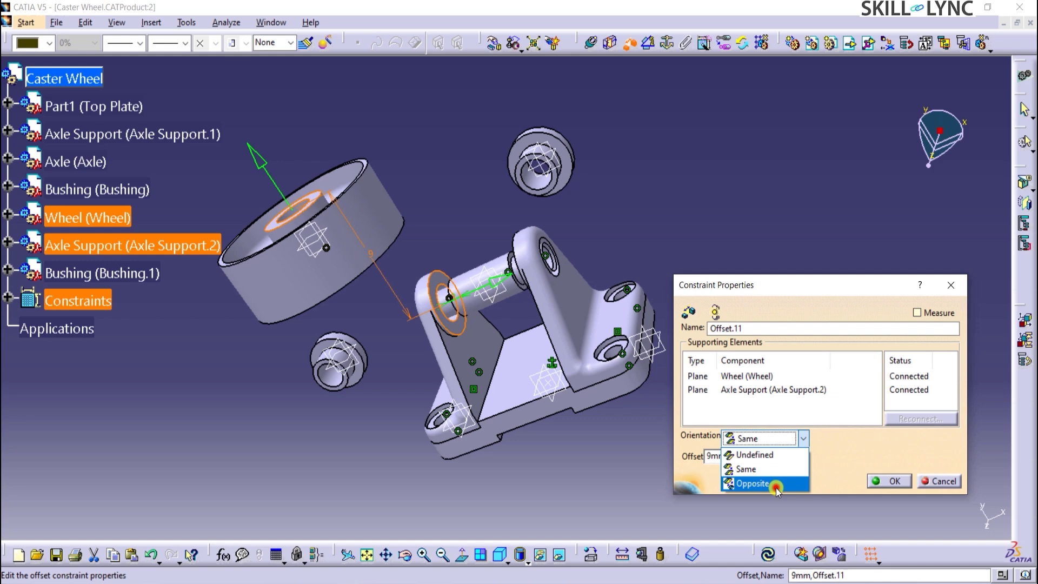
click(774, 486)
click(887, 481)
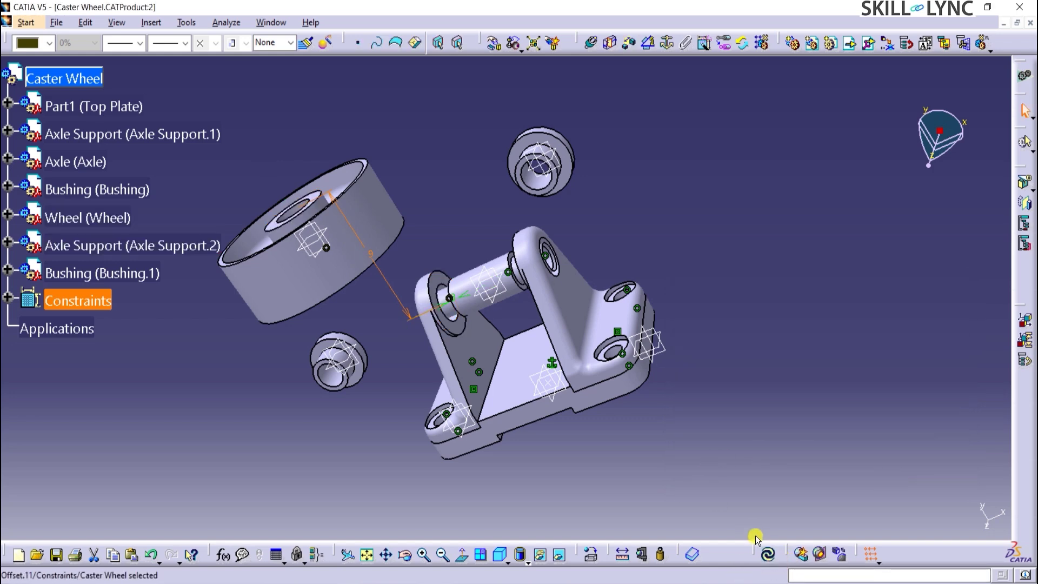
click(772, 555)
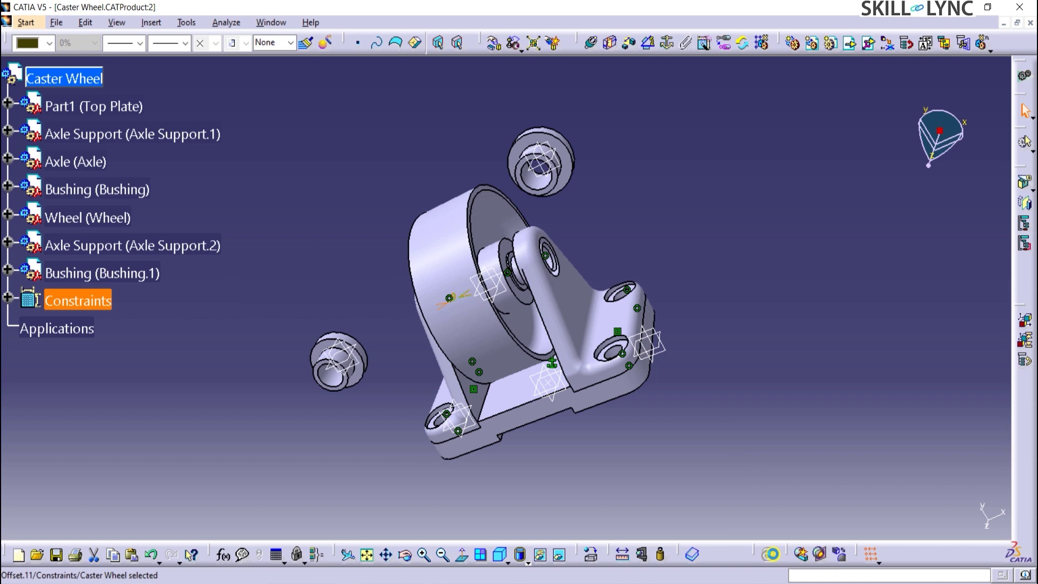
Hide the wheel and make the bushing's axis coincide with Axle Support.2's hole axis
key(ctrl+z)
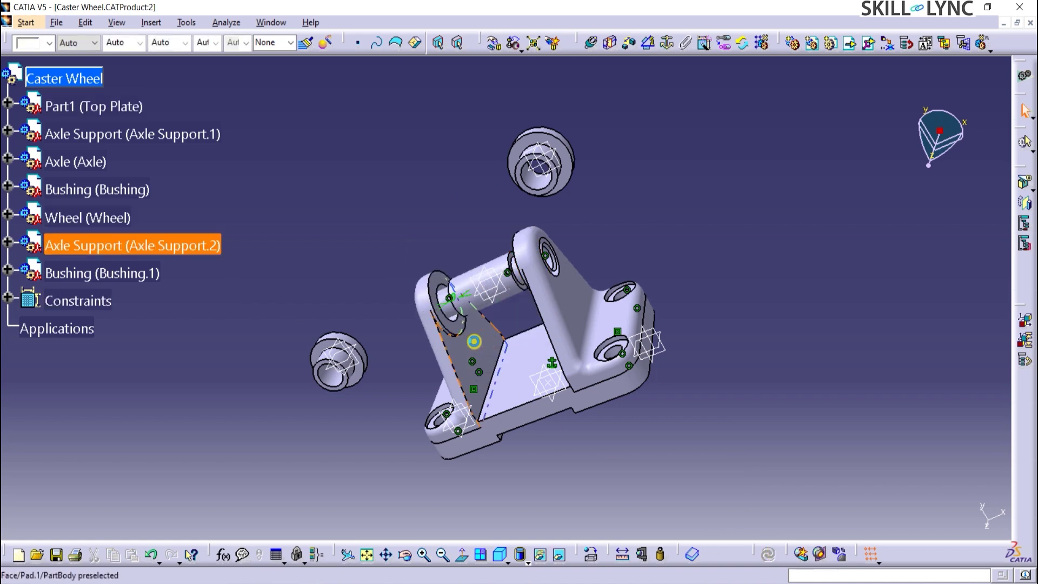
click(592, 44)
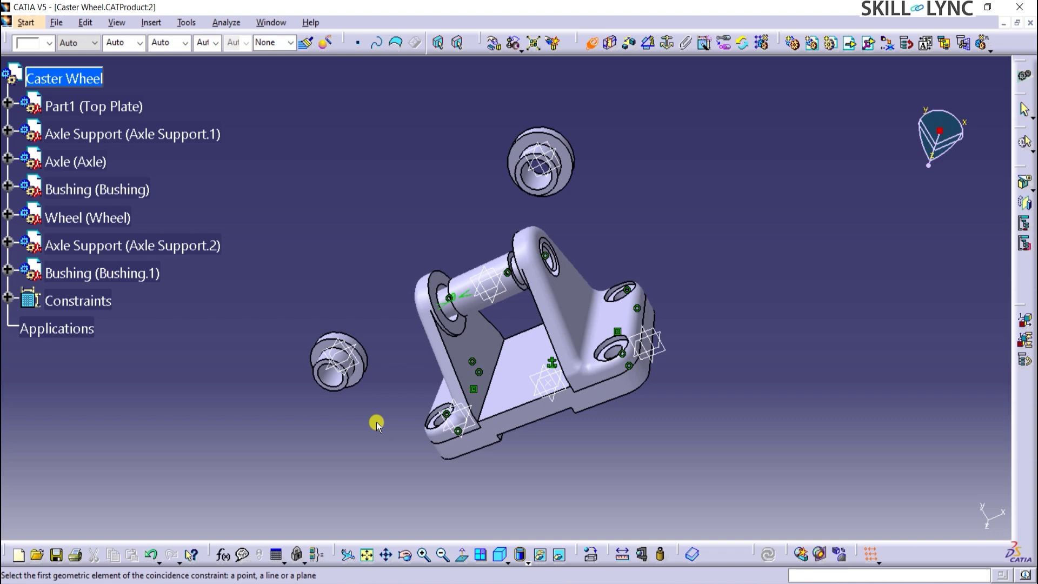
ctrl+middle_drag(376, 421, 413, 396)
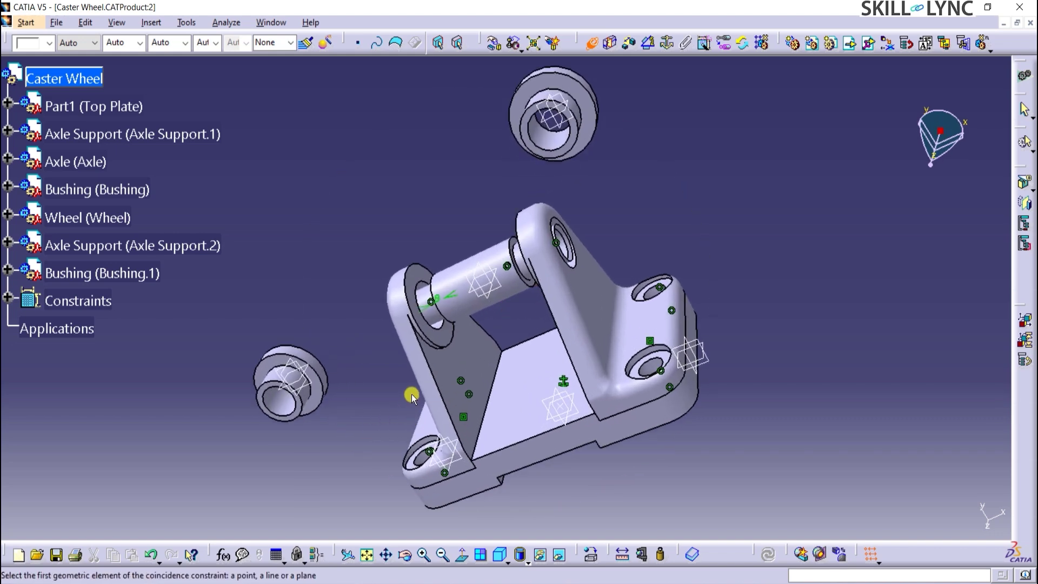
middle_drag(386, 403, 433, 402)
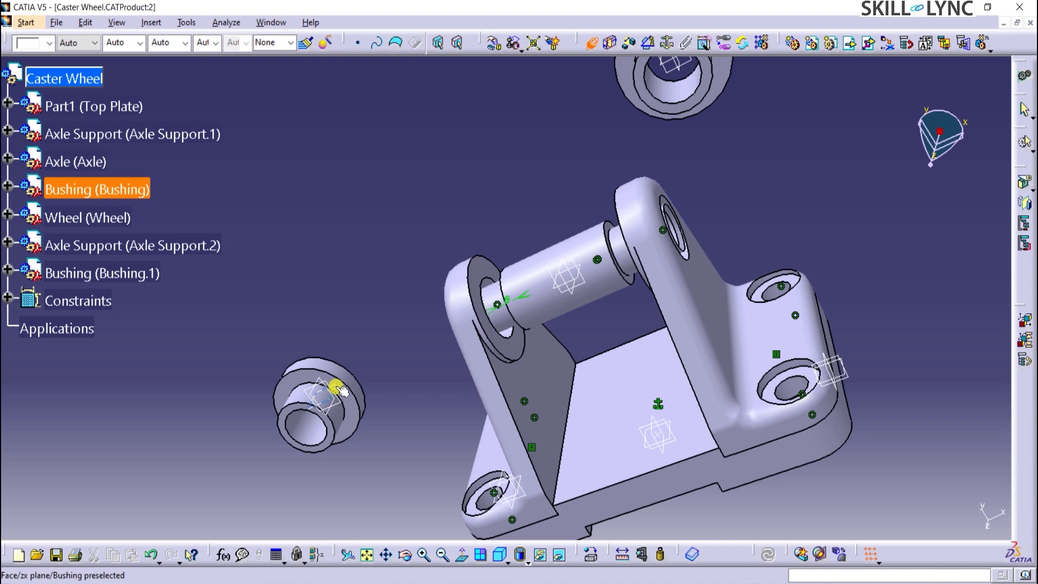
click(354, 383)
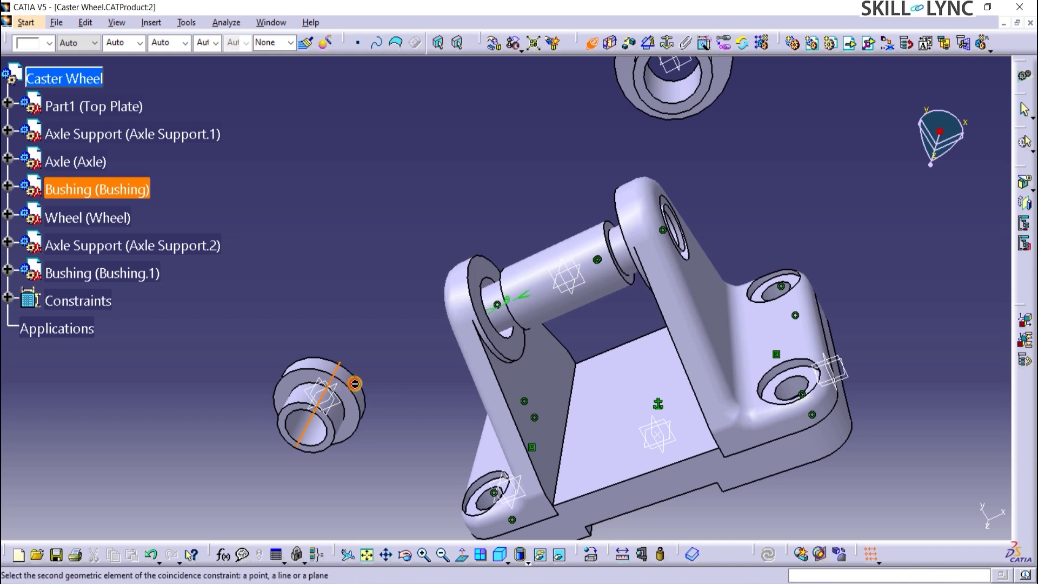
click(462, 318)
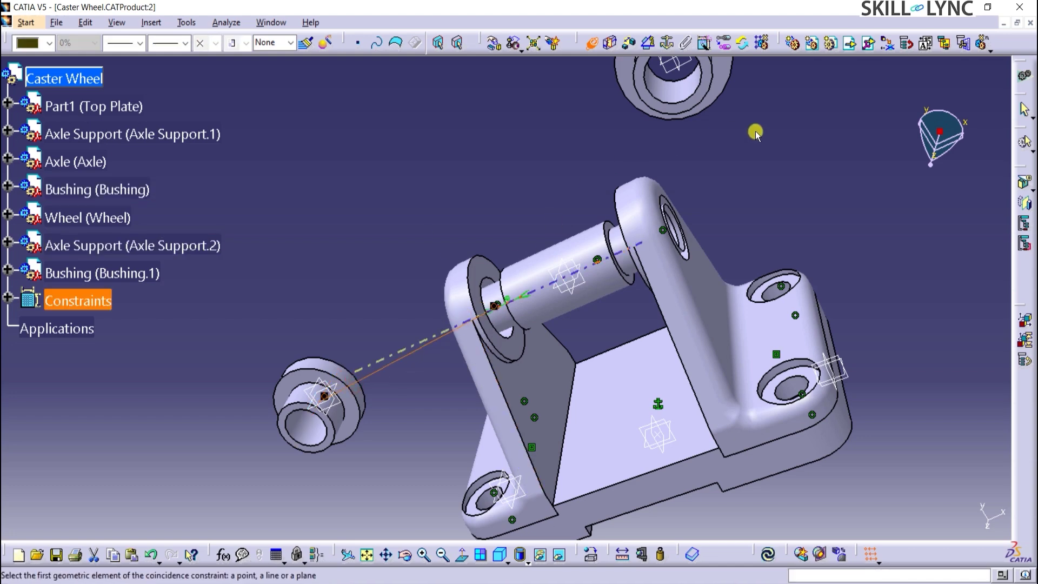
Make Bushing.1's axis coincide with the axle's axis
middle_drag(755, 134, 620, 178)
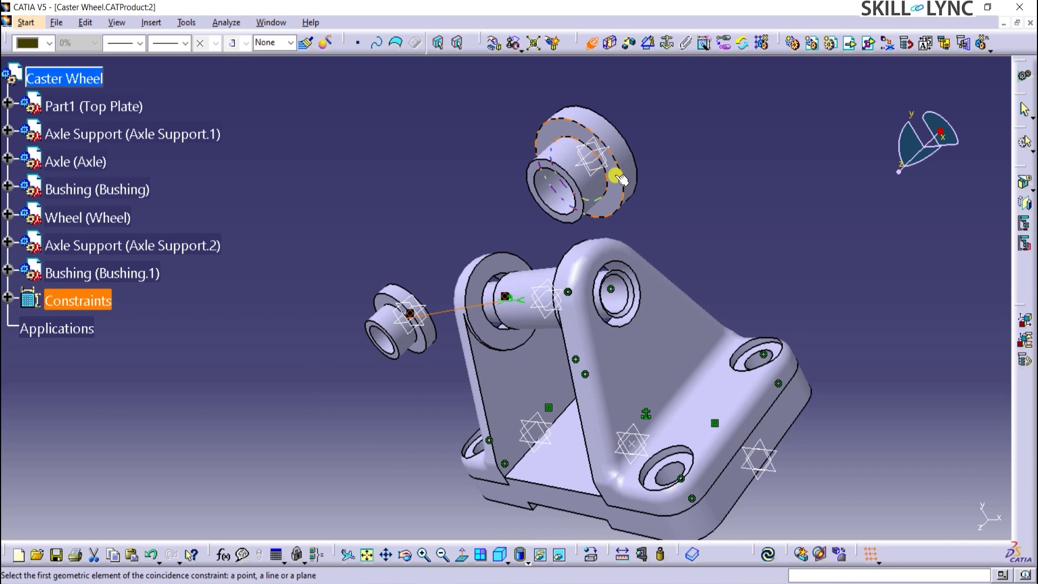
click(618, 178)
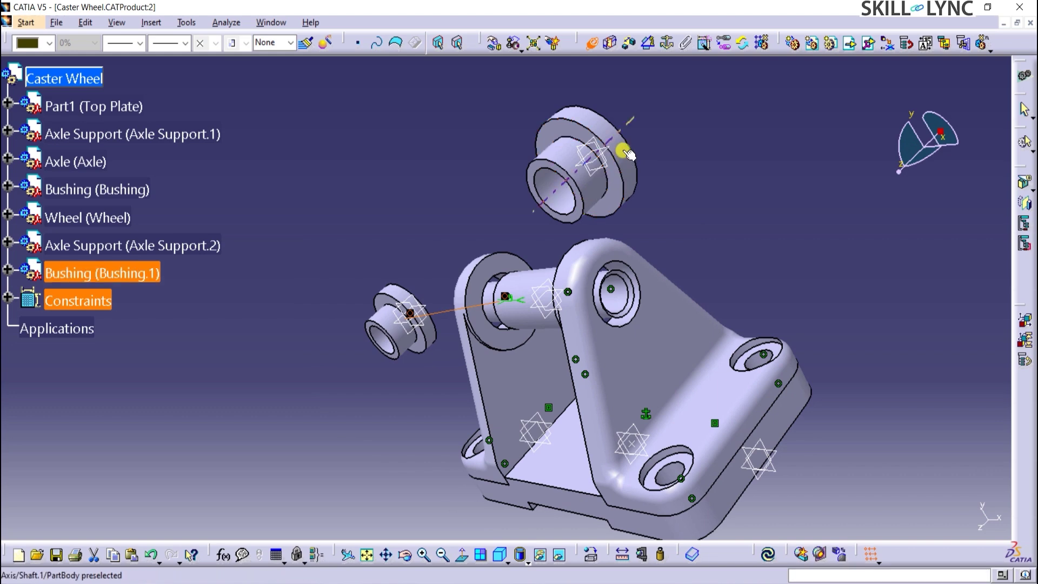
click(521, 309)
middle_drag(426, 203, 282, 359)
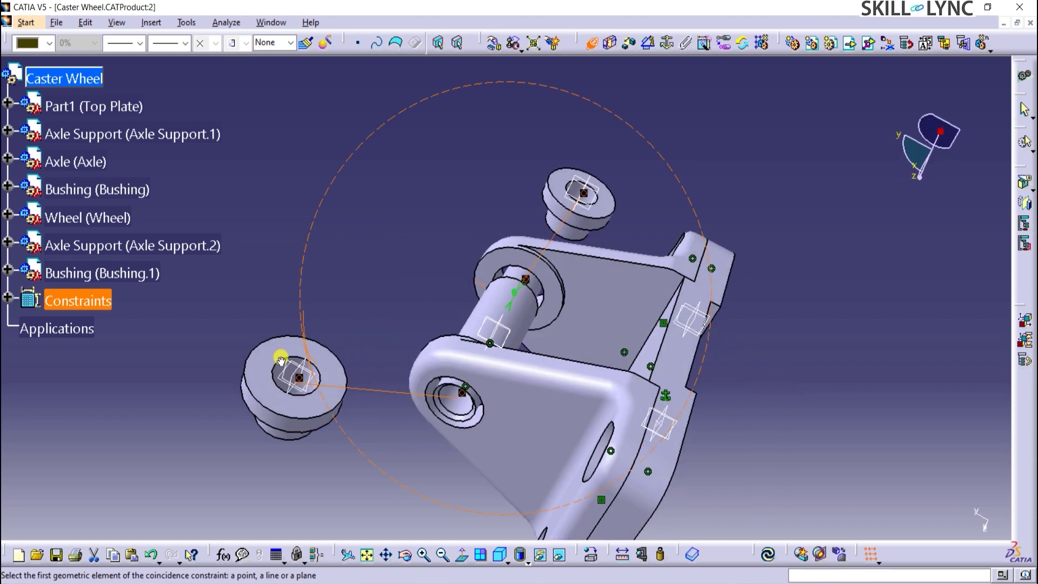
click(325, 371)
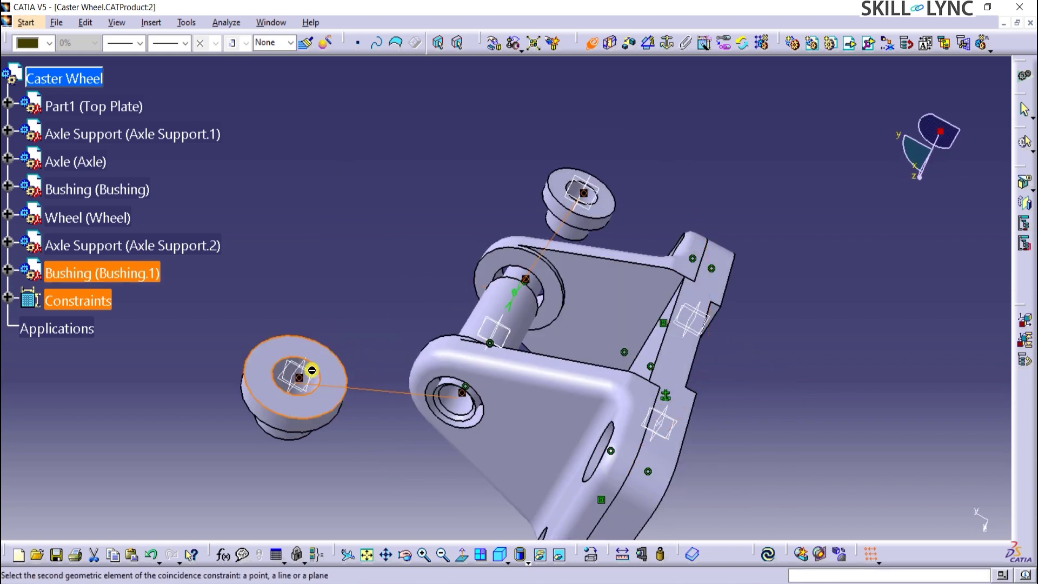
ctrl+middle_drag(416, 282, 667, 222)
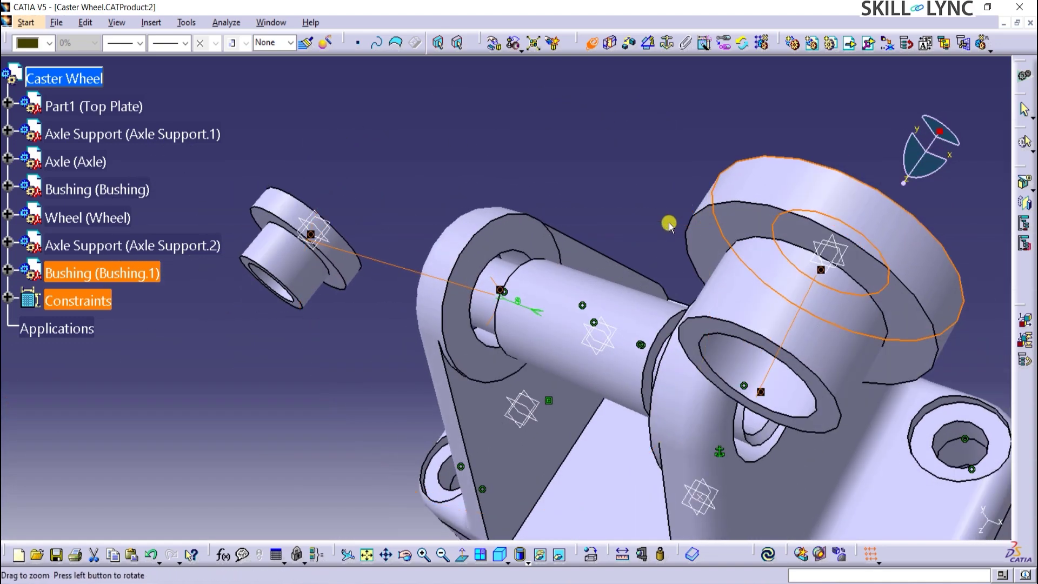
Add a contact constraint between the axle's face and Bushing.1's face
click(610, 42)
click(651, 371)
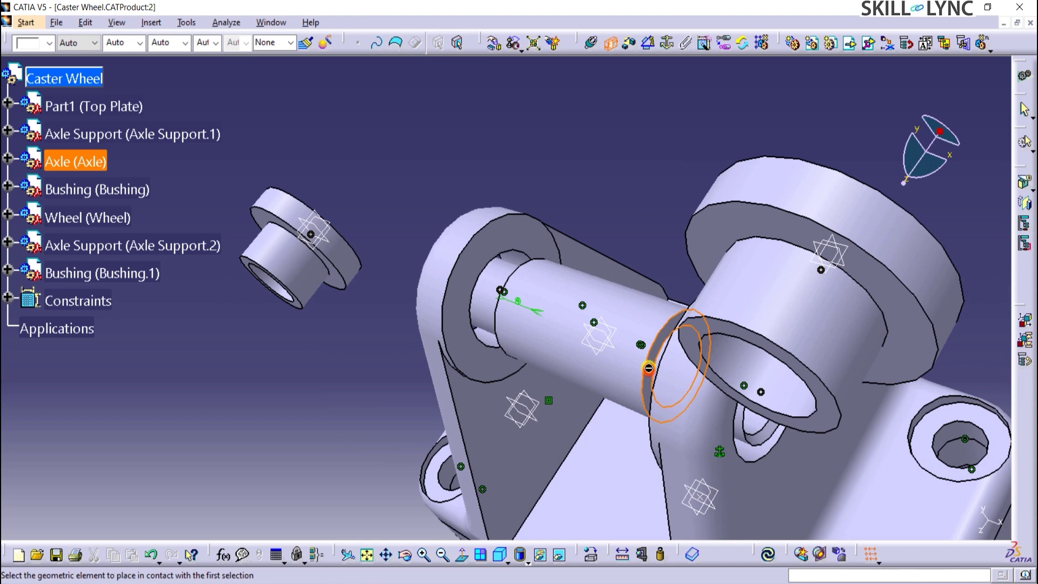
middle_drag(668, 140, 483, 325)
click(484, 325)
Contact the other bushing's face with the shaft face, then update the assembly
middle_drag(348, 285, 449, 214)
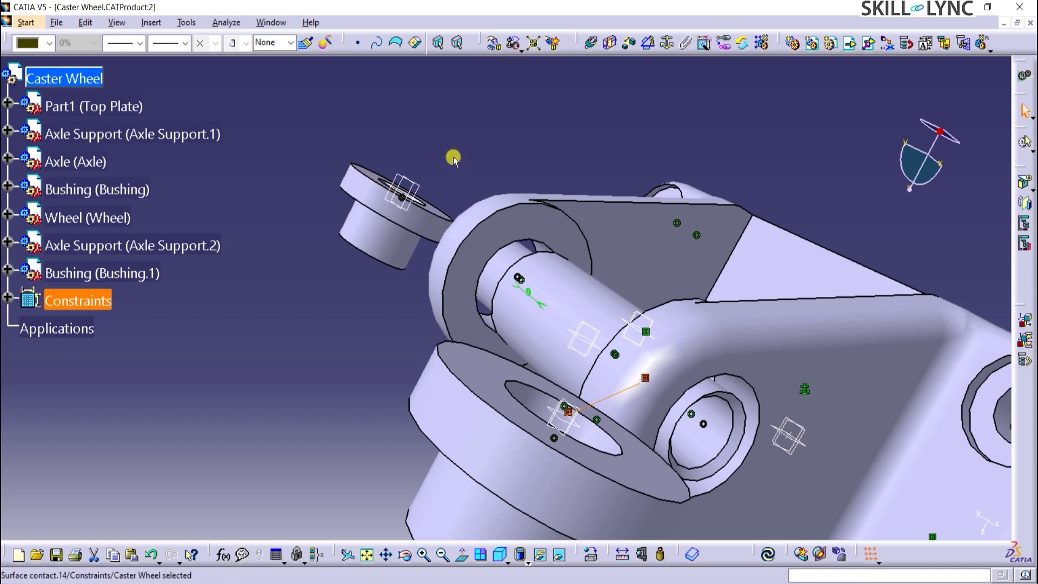
middle_drag(454, 157, 429, 124)
click(429, 125)
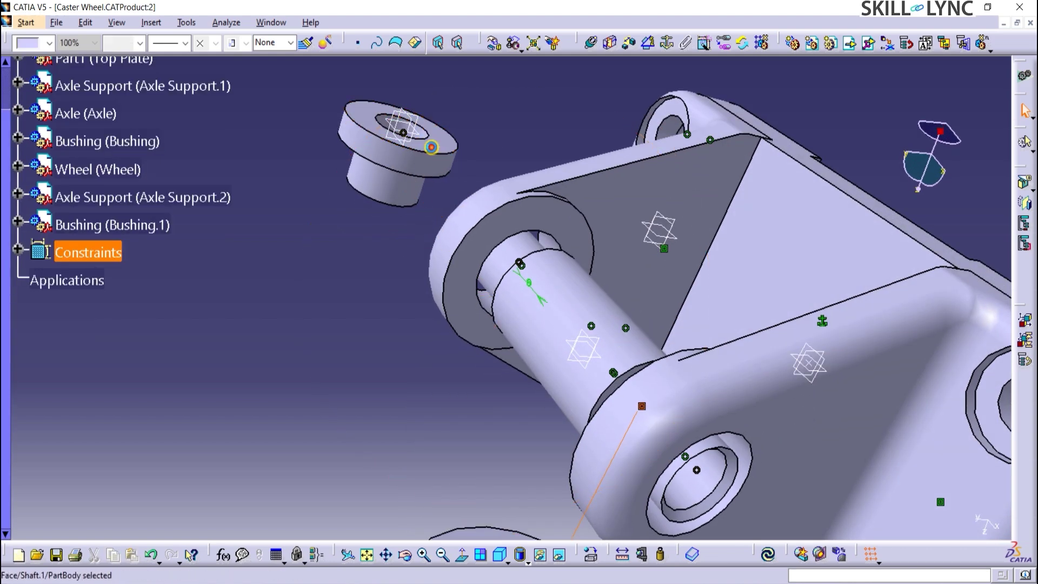
click(610, 42)
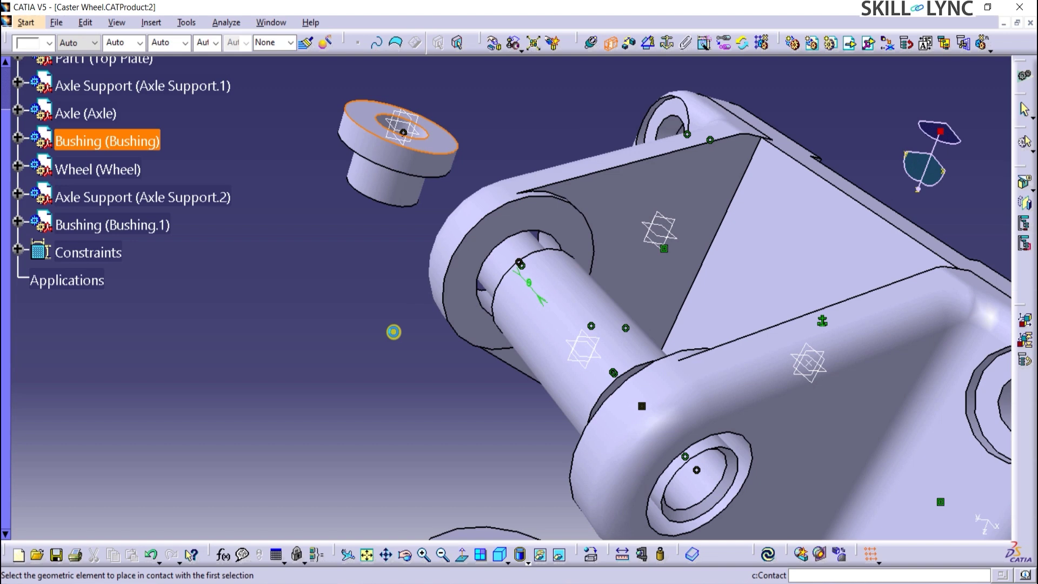
middle_drag(400, 337, 662, 270)
click(527, 263)
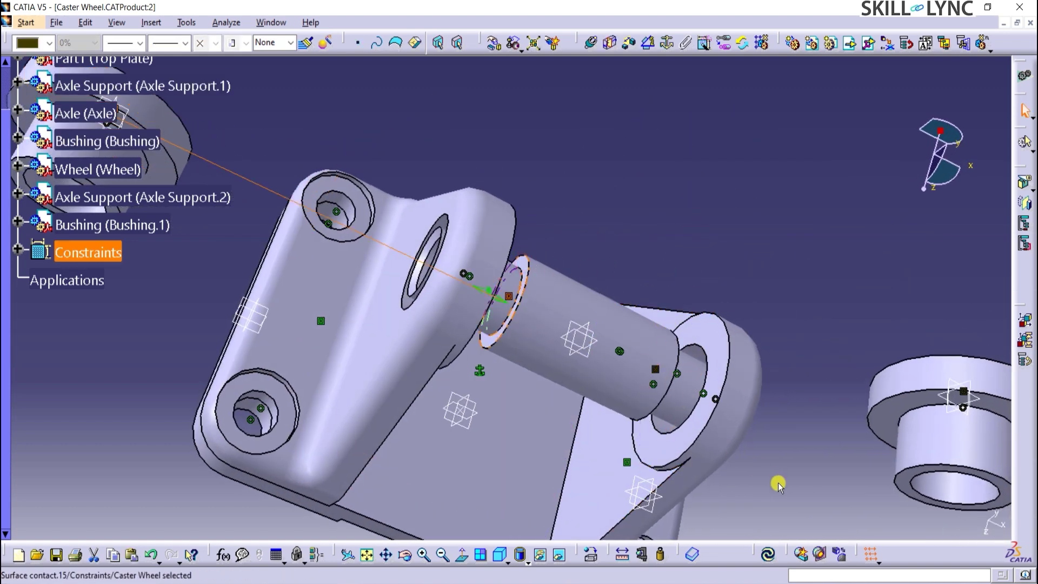
click(767, 552)
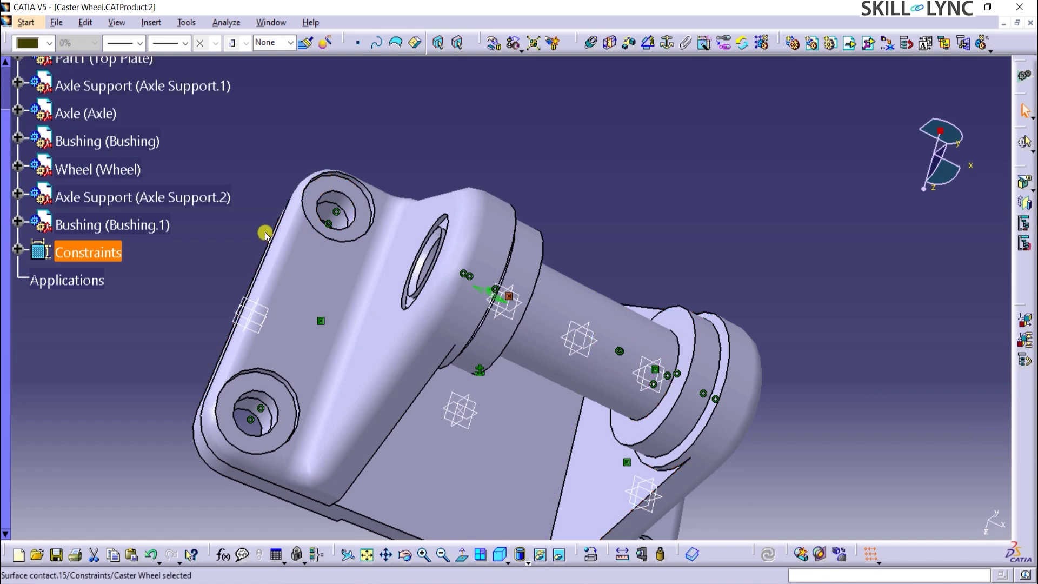
Return the hidden wheel to the visible space
middle_drag(267, 233, 630, 489)
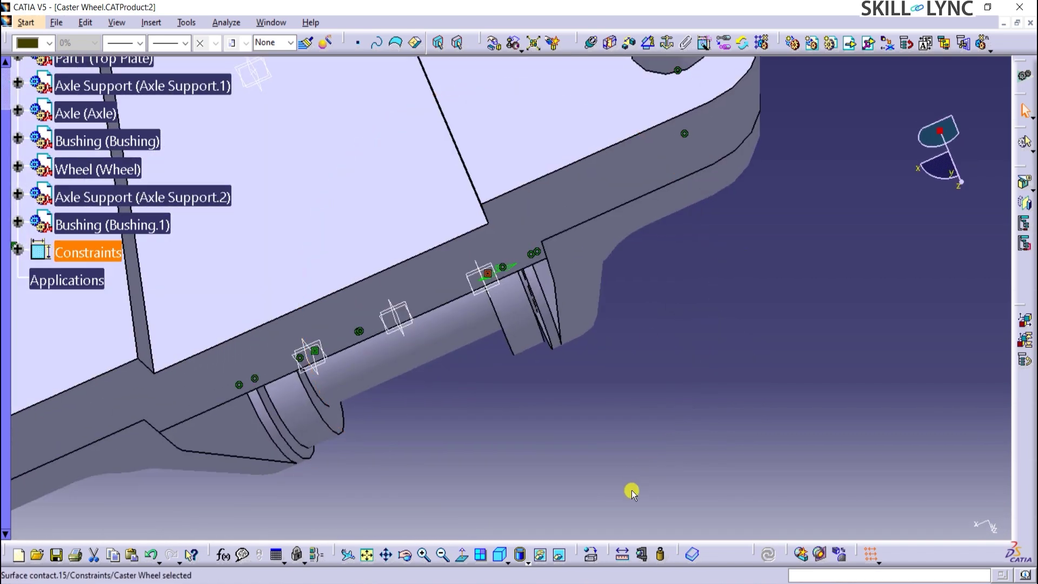
click(558, 554)
click(484, 408)
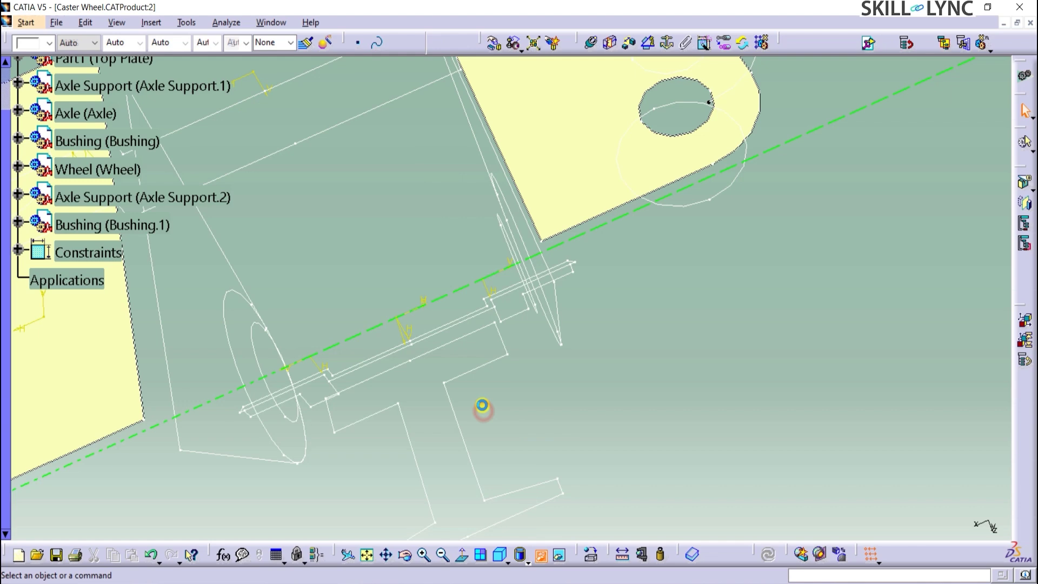
middle_drag(522, 435, 575, 514)
click(558, 554)
Hide the assembly constraint symbols using Hide/Show on the Constraints node
middle_drag(660, 272, 610, 390)
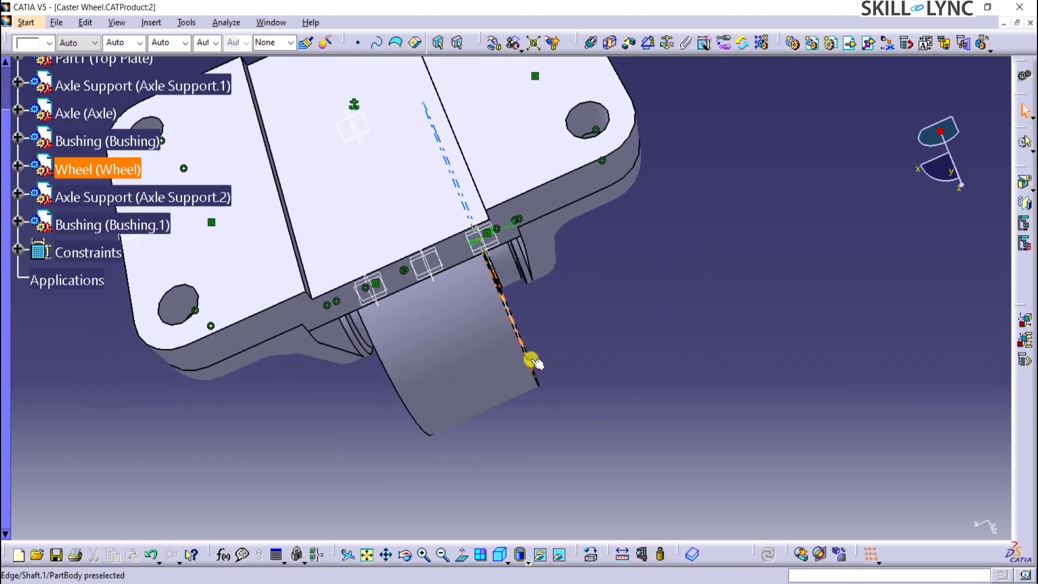
right_click(60, 252)
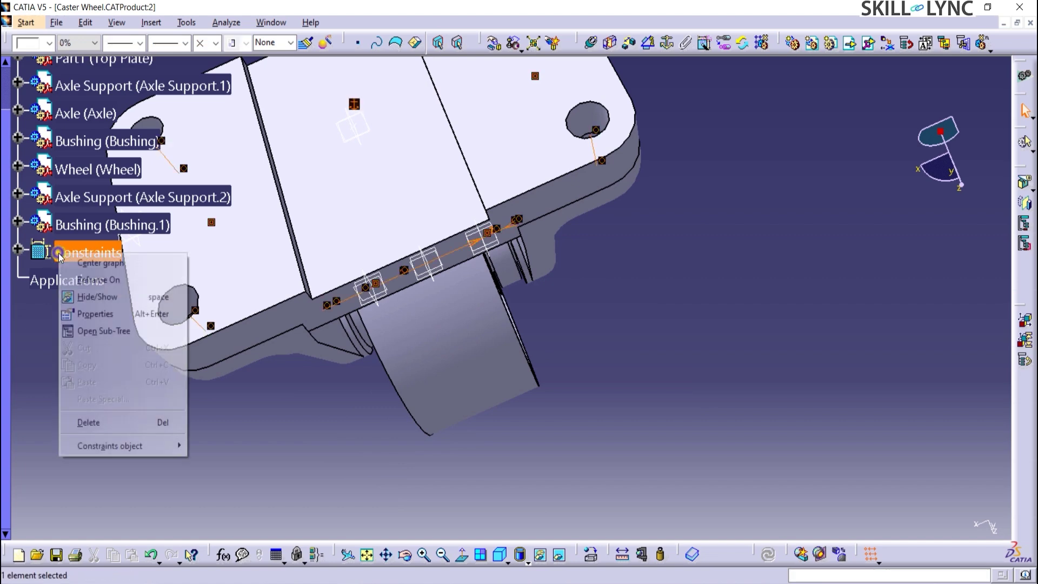
click(73, 295)
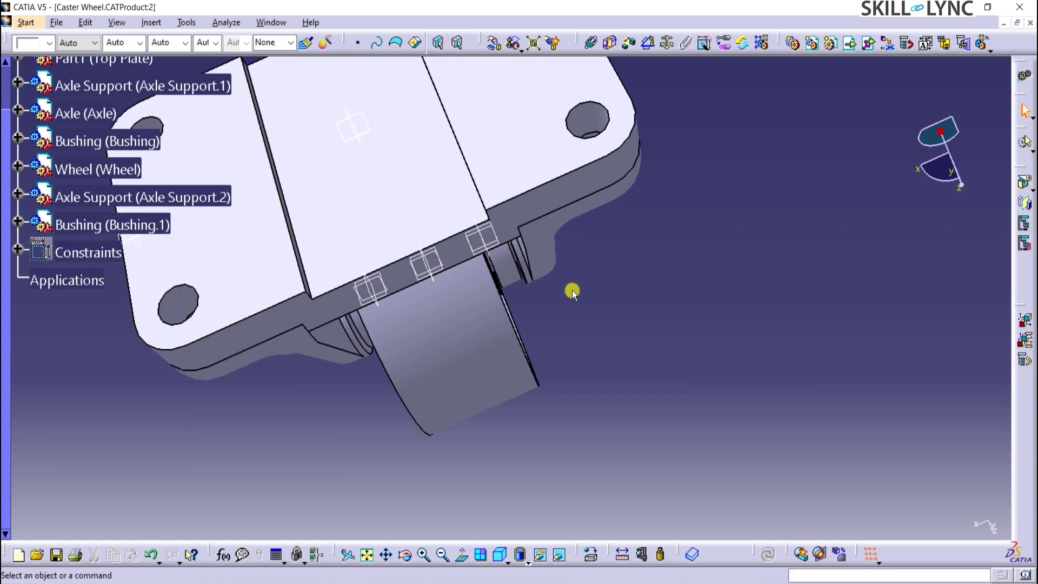
Box-select every element of the assembly and hide it with Ctrl+H
ctrl+middle_drag(572, 290, 420, 423)
middle_drag(358, 403, 338, 303)
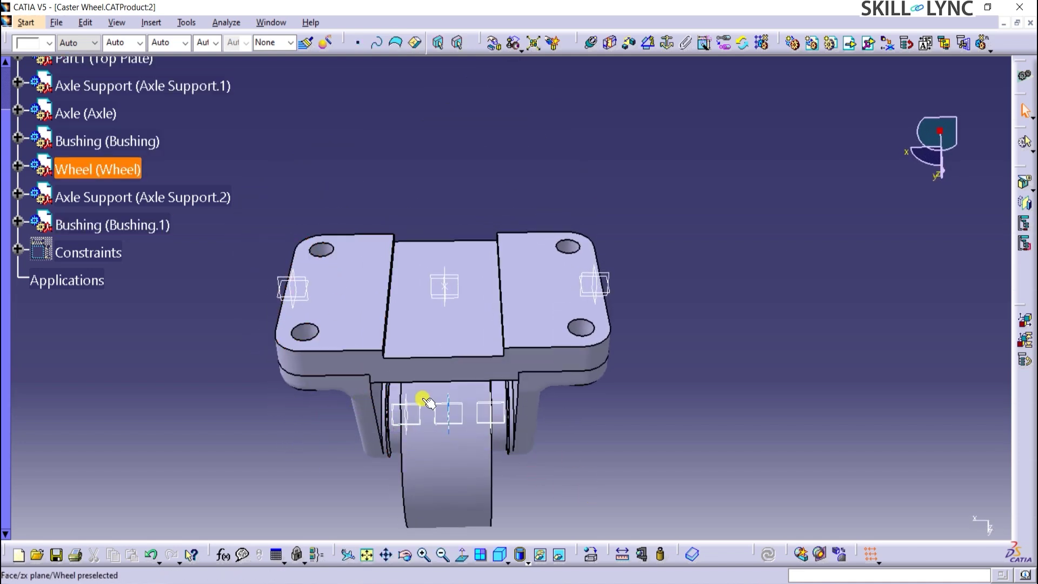
drag(273, 212, 620, 463)
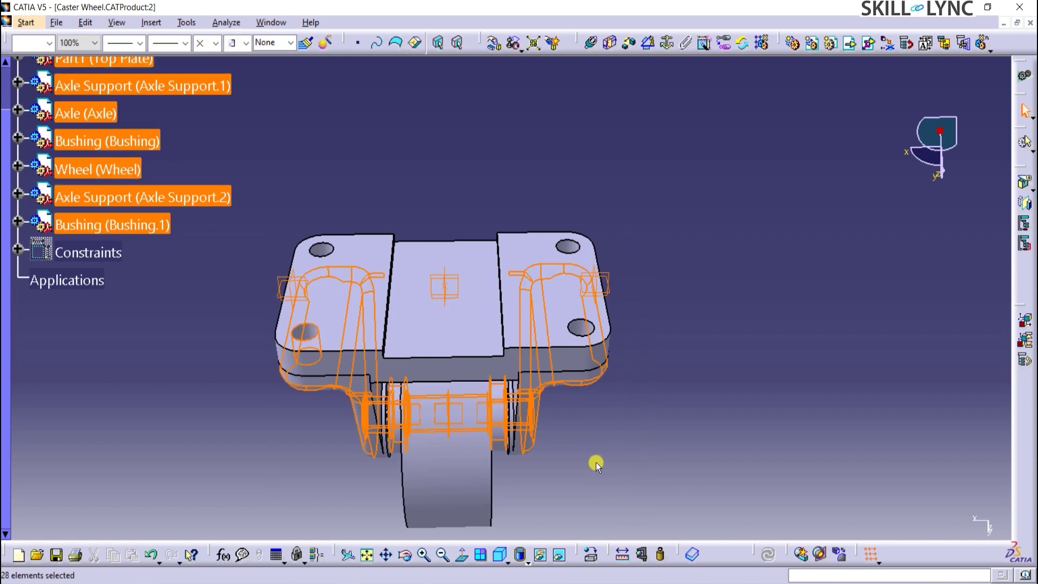
key(ctrl+h)
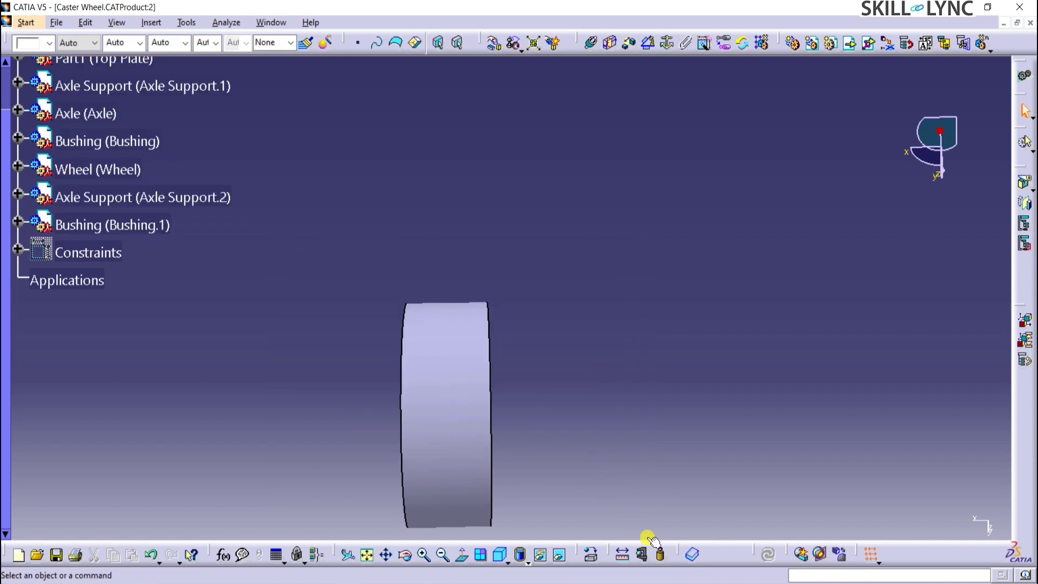
Restore the top plate, bushing and axle from hidden space, then reorient the caster view
click(561, 556)
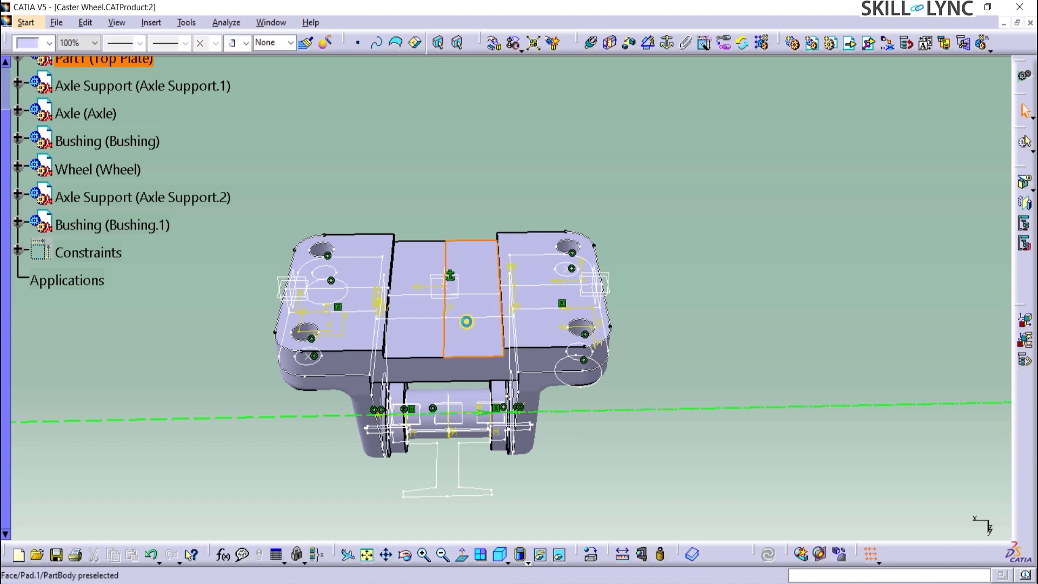
click(466, 322)
key(ctrl+h)
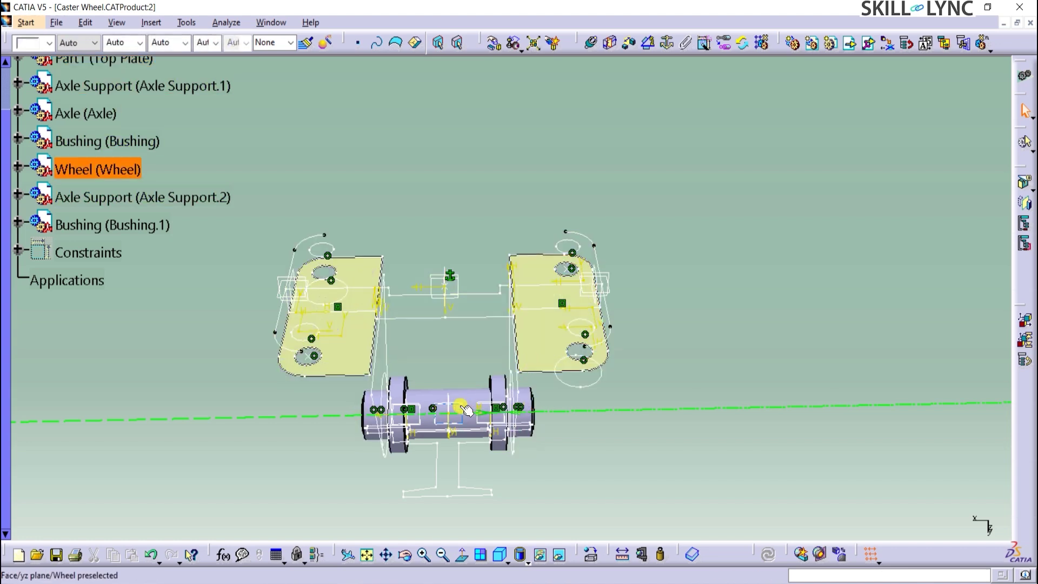
click(464, 404)
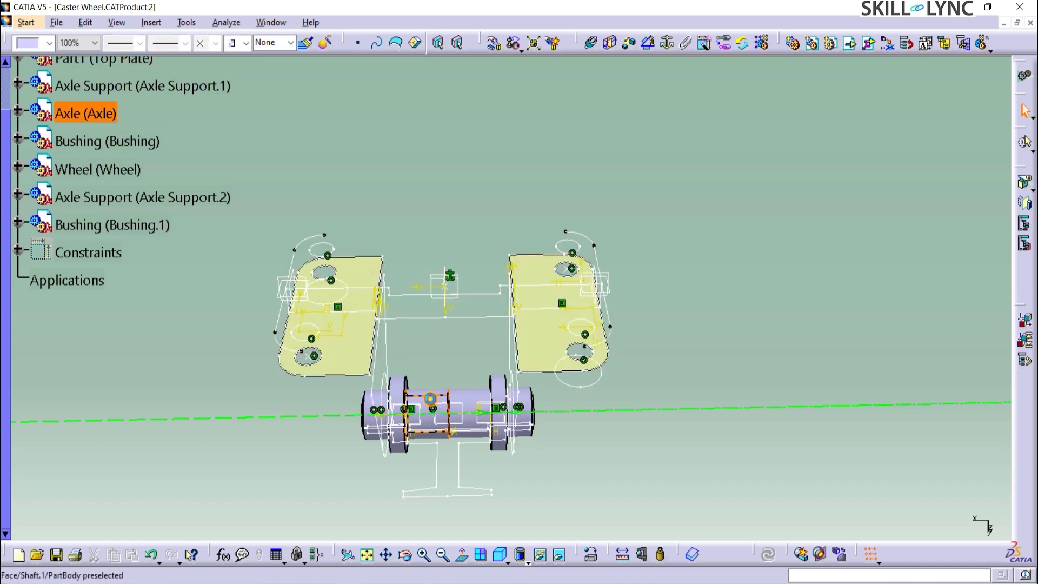
middle_drag(553, 453, 555, 396)
click(555, 396)
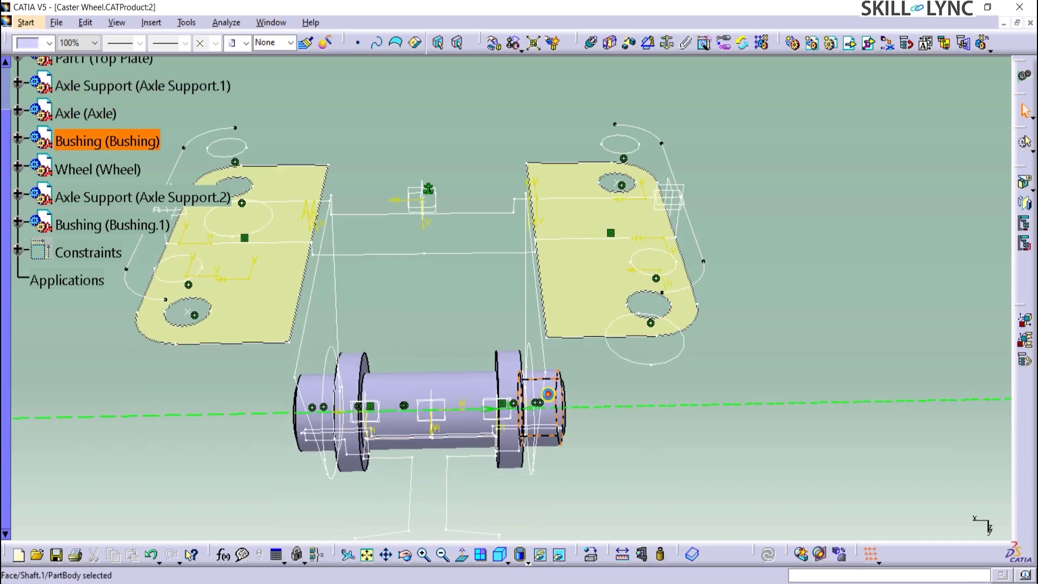
click(474, 387)
click(626, 421)
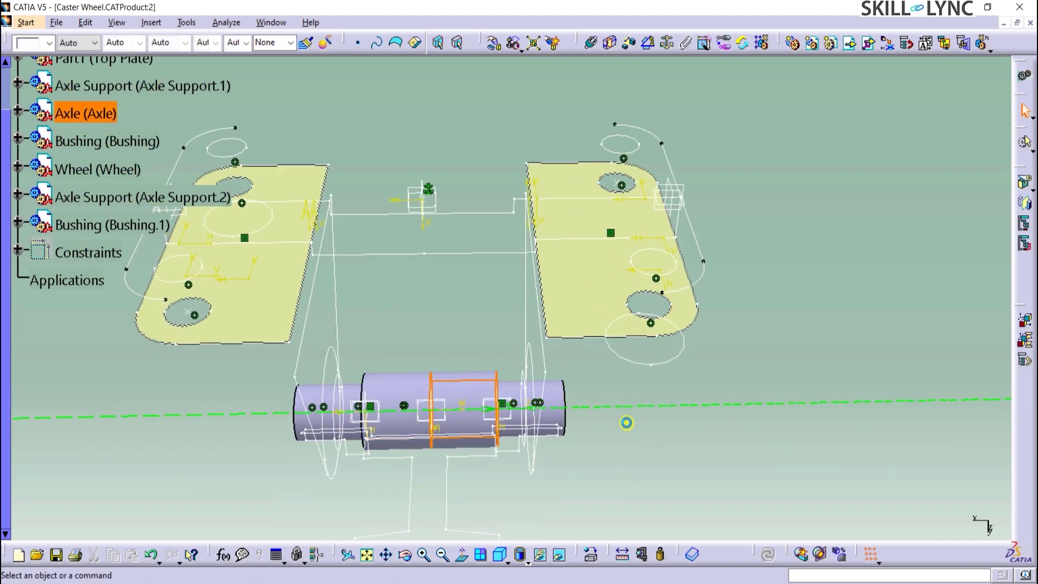
click(559, 554)
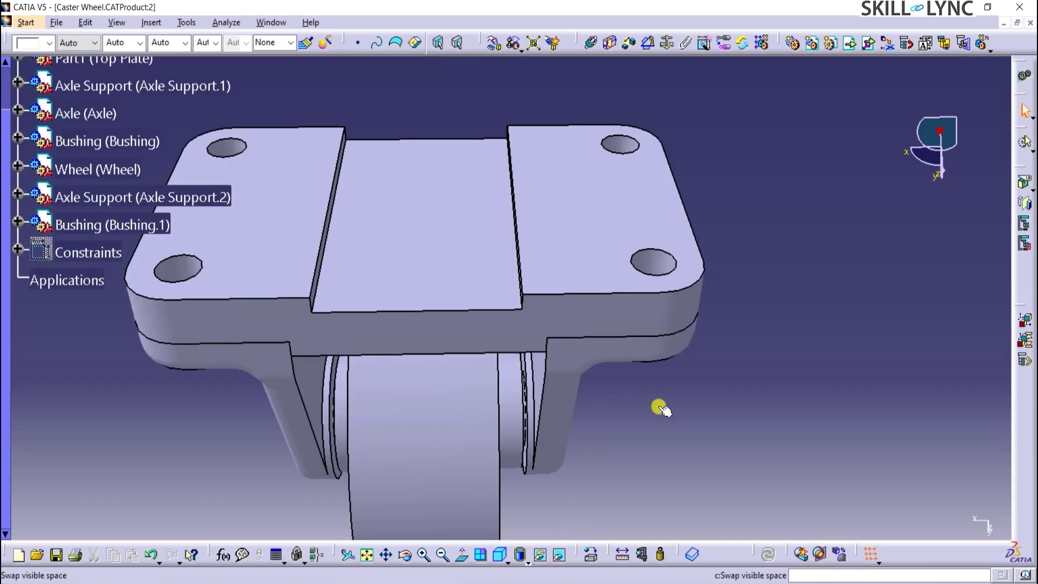
middle_drag(659, 409, 621, 447)
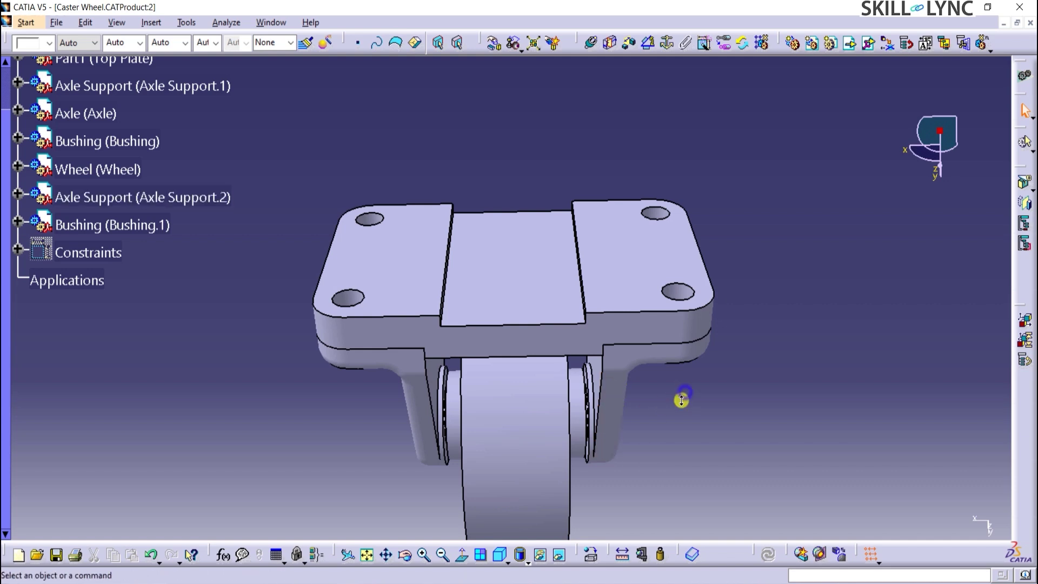
middle_drag(681, 400, 556, 341)
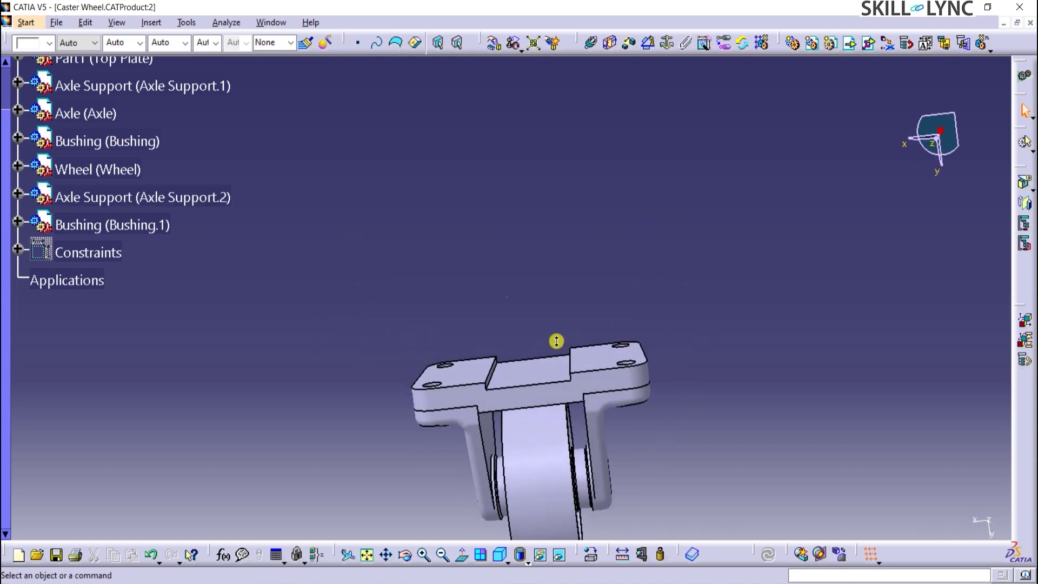
middle_drag(530, 284, 449, 144)
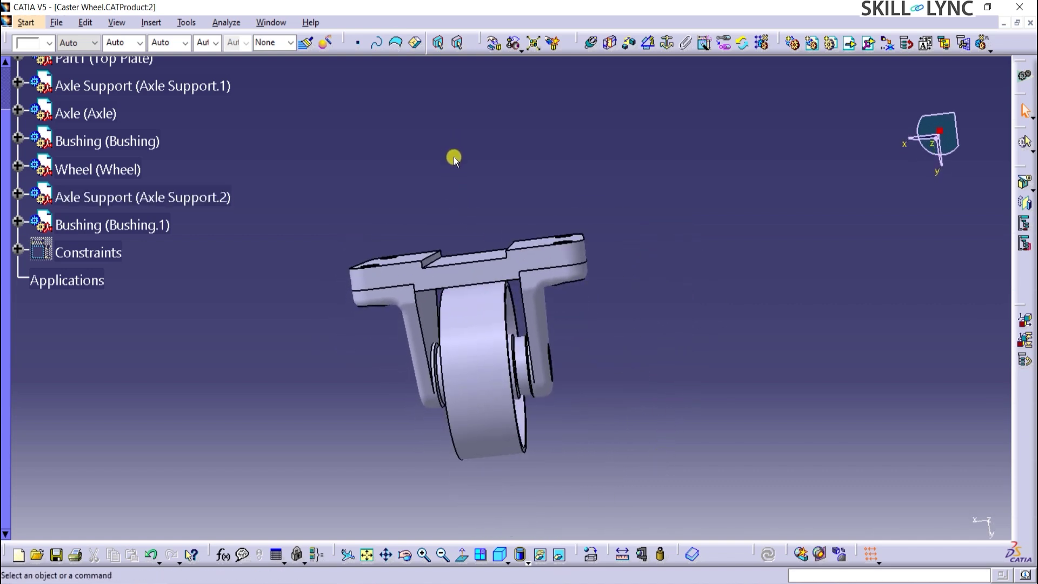
Generate Integer numbering for all components under the Caster Wheel root node
click(924, 45)
scroll(164, 148, up, 3)
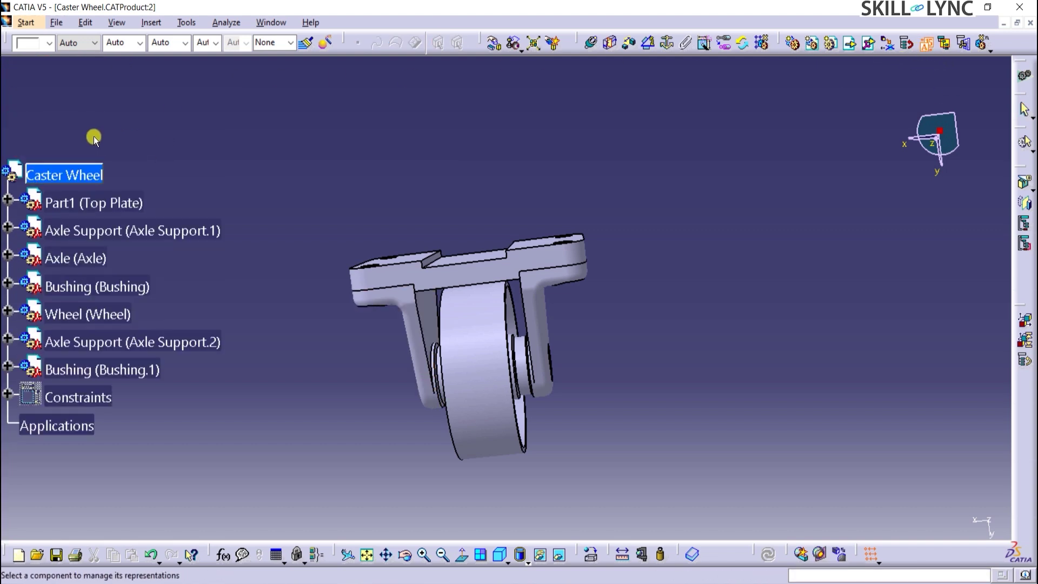
click(81, 176)
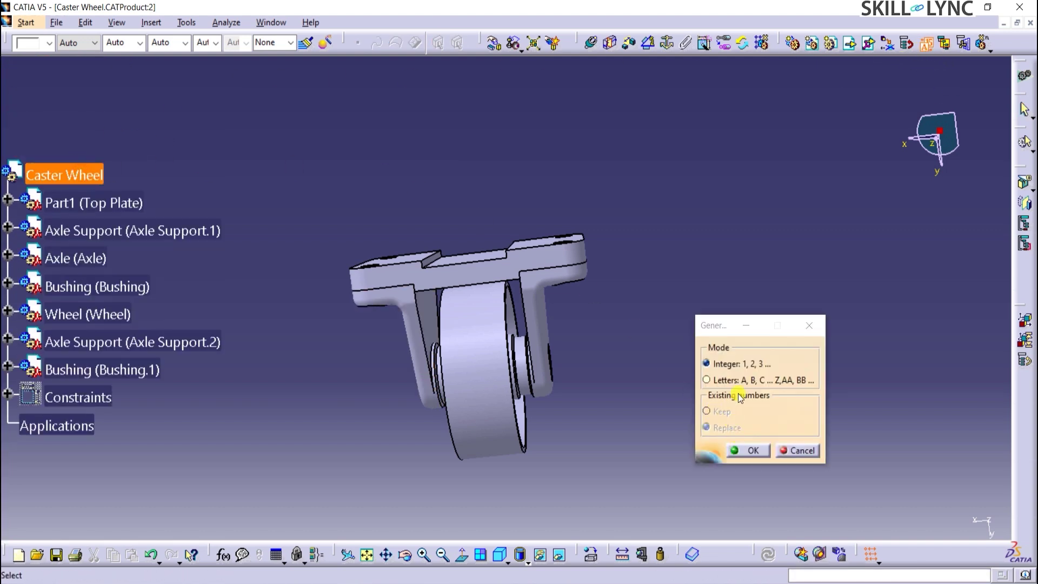
click(739, 449)
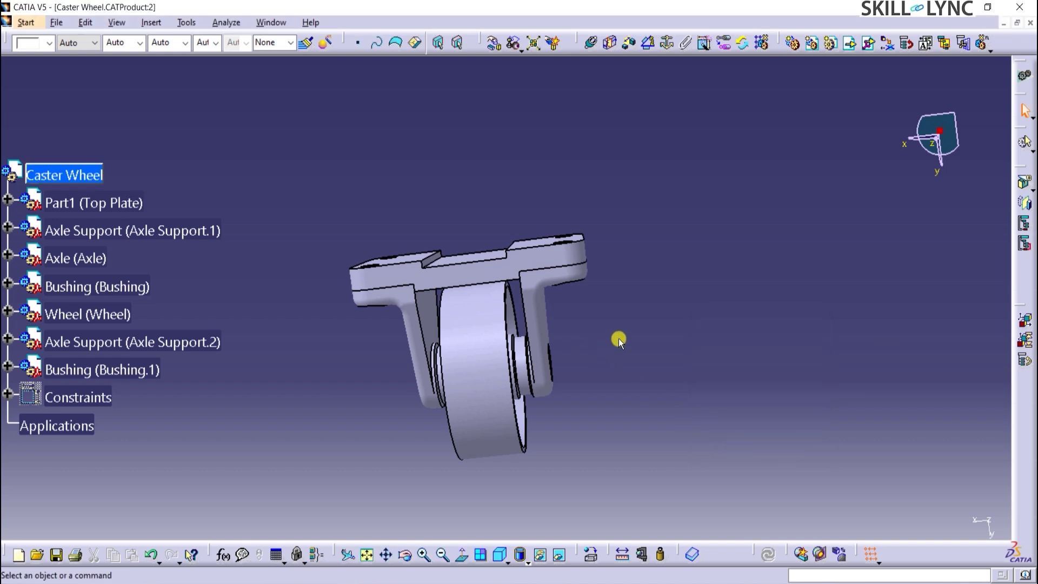
Create an enhanced scene named 'Exploded View', listed under Applications > Scenes
click(1022, 319)
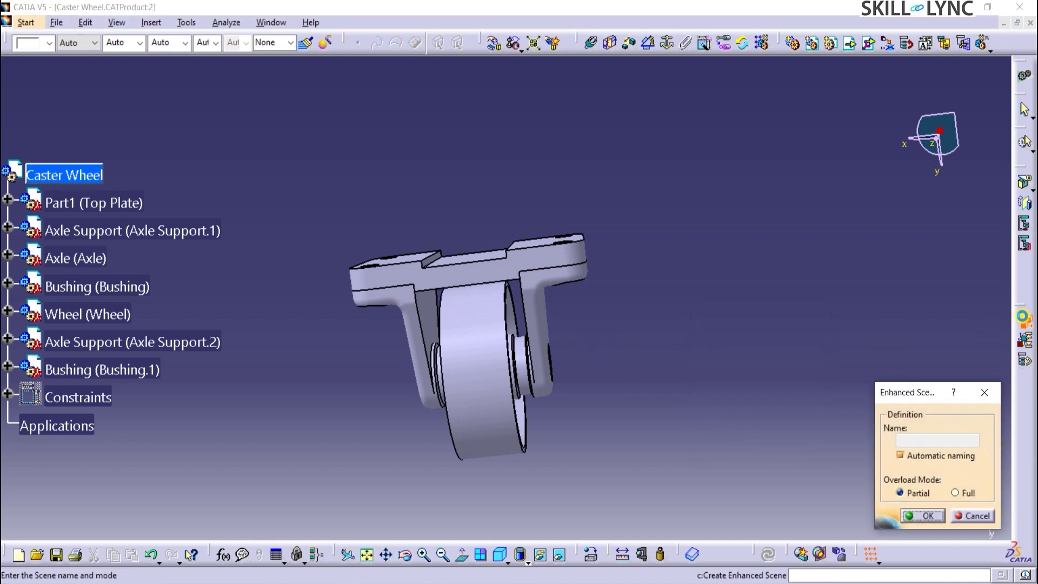
click(922, 458)
click(928, 438)
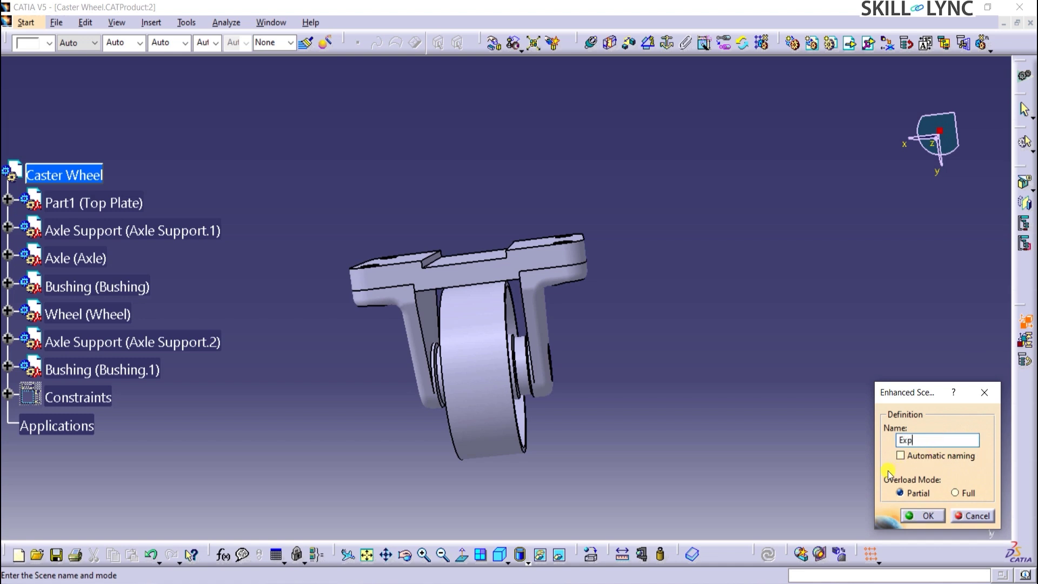
text(Exploded View)
click(937, 517)
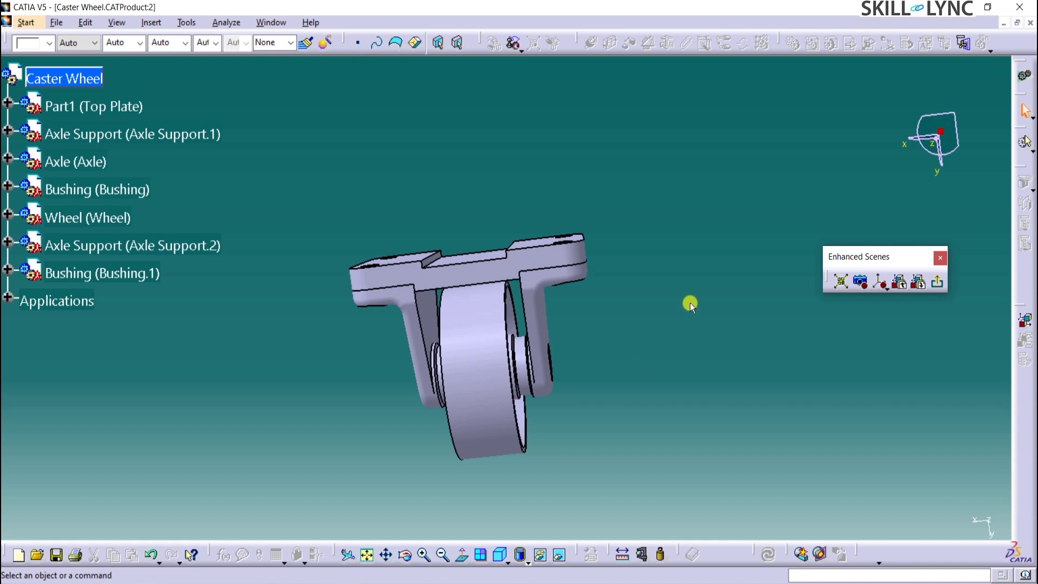
click(8, 297)
click(31, 327)
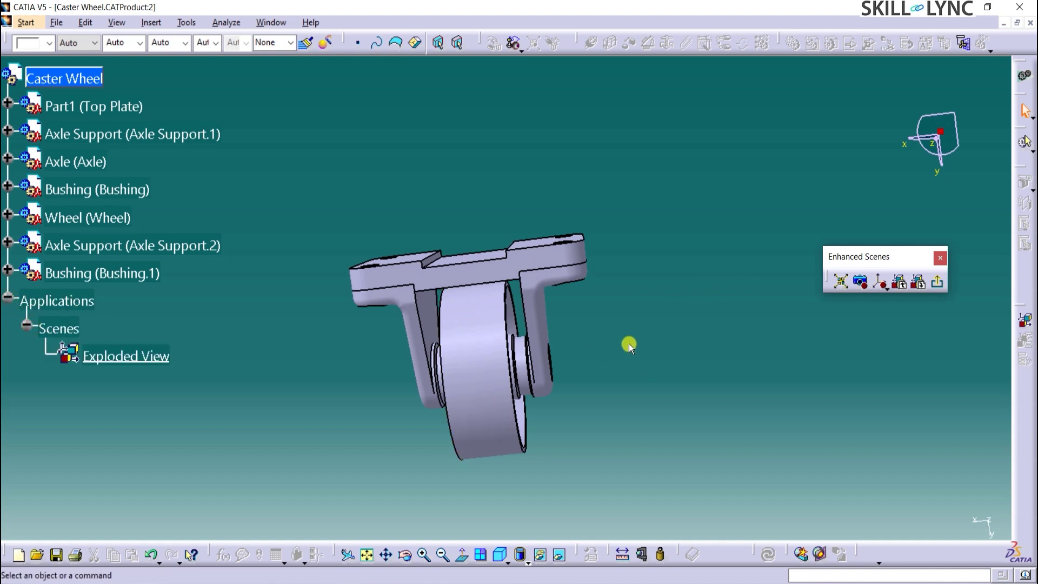
Explode the caster assembly with Top Plate as the fixed product, then exit the scene
click(843, 282)
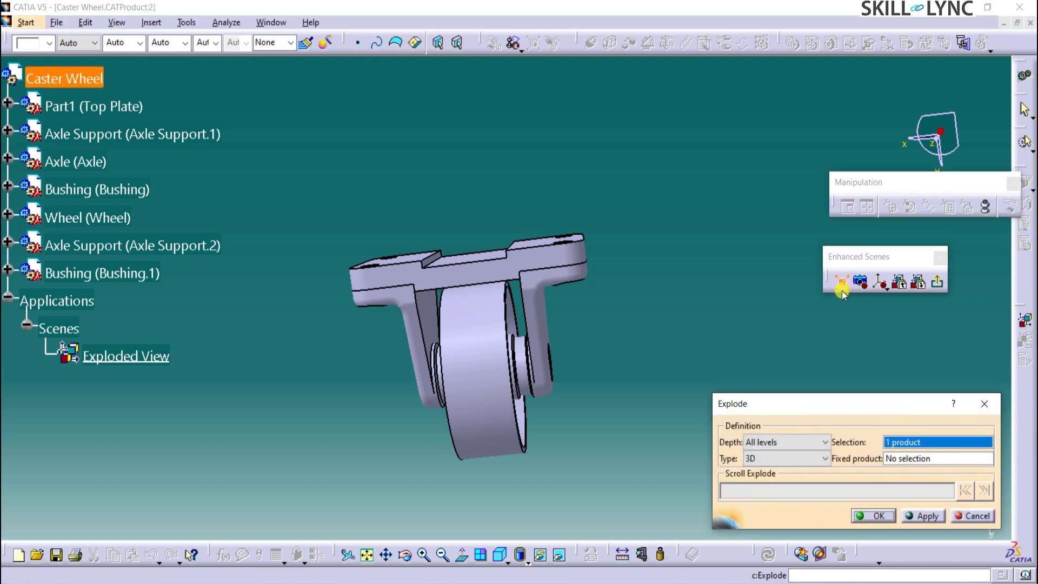
click(919, 458)
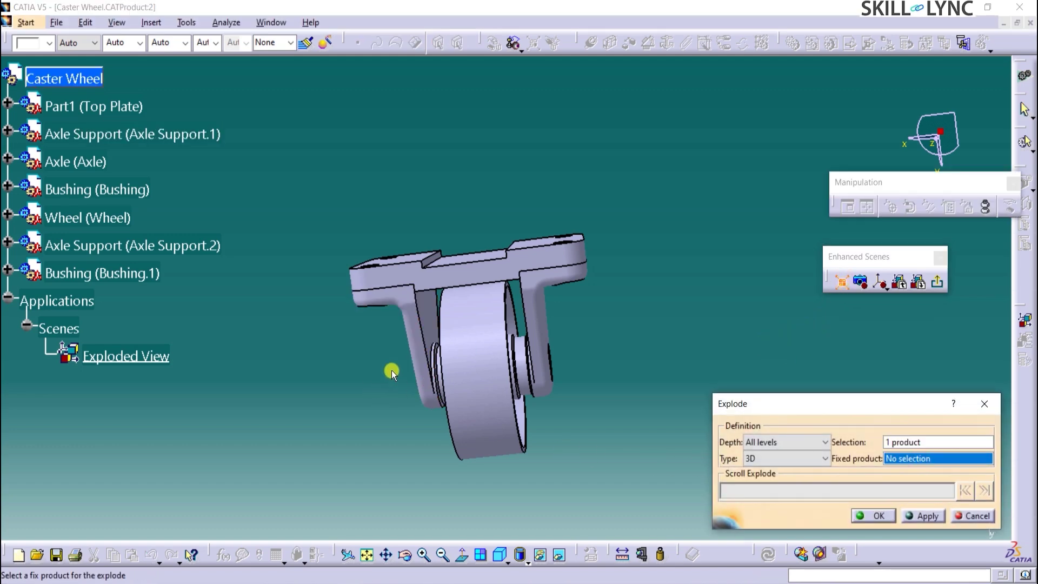
click(479, 278)
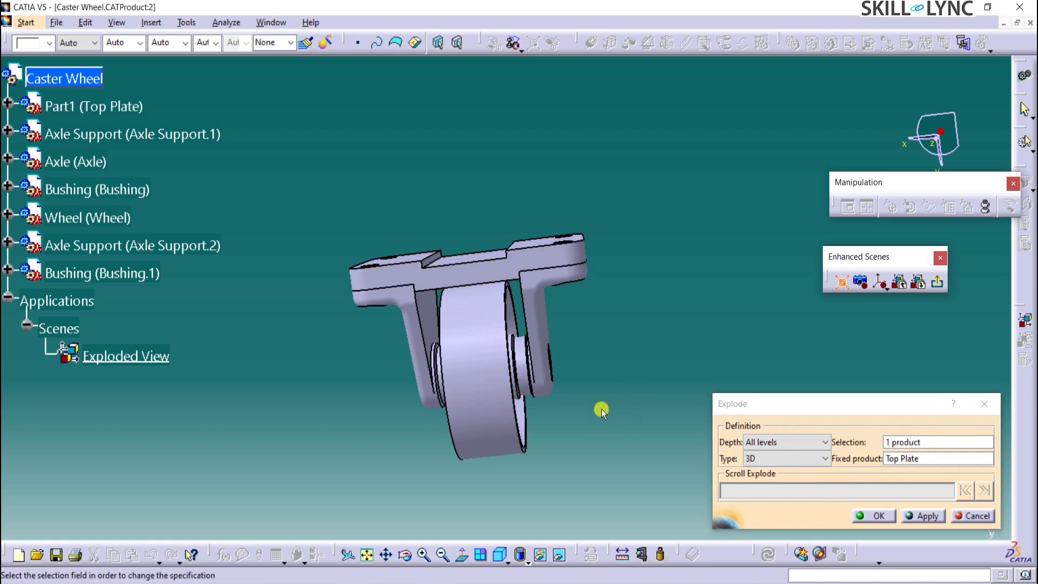
click(923, 515)
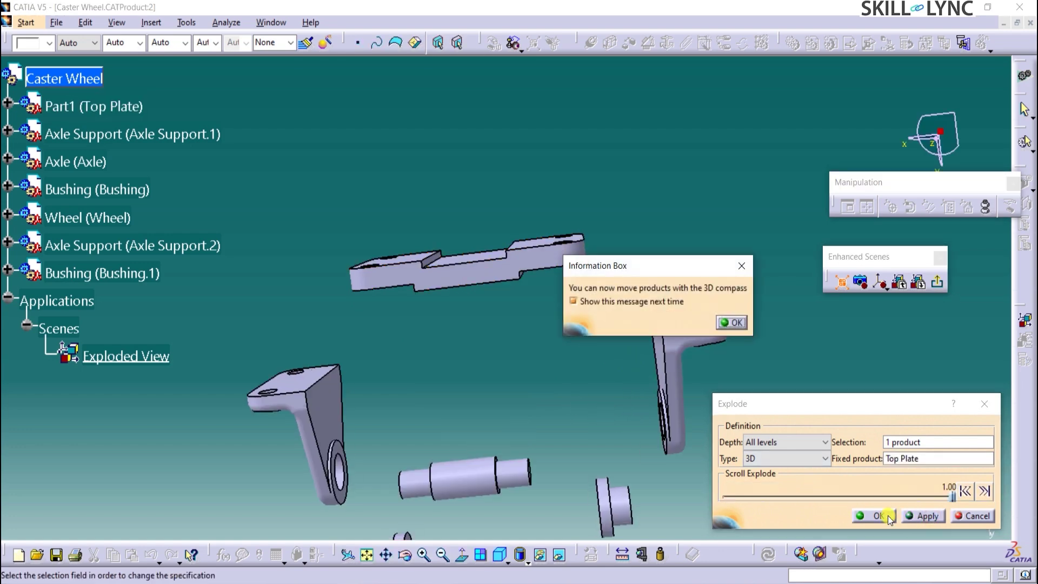
click(732, 323)
click(886, 518)
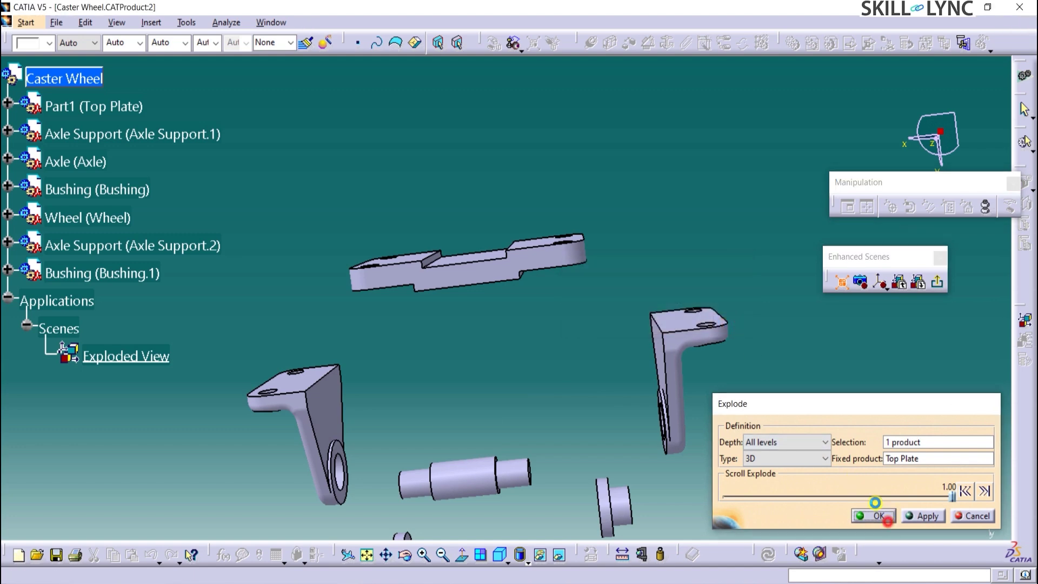
middle_drag(621, 218, 621, 329)
middle_drag(615, 423, 614, 324)
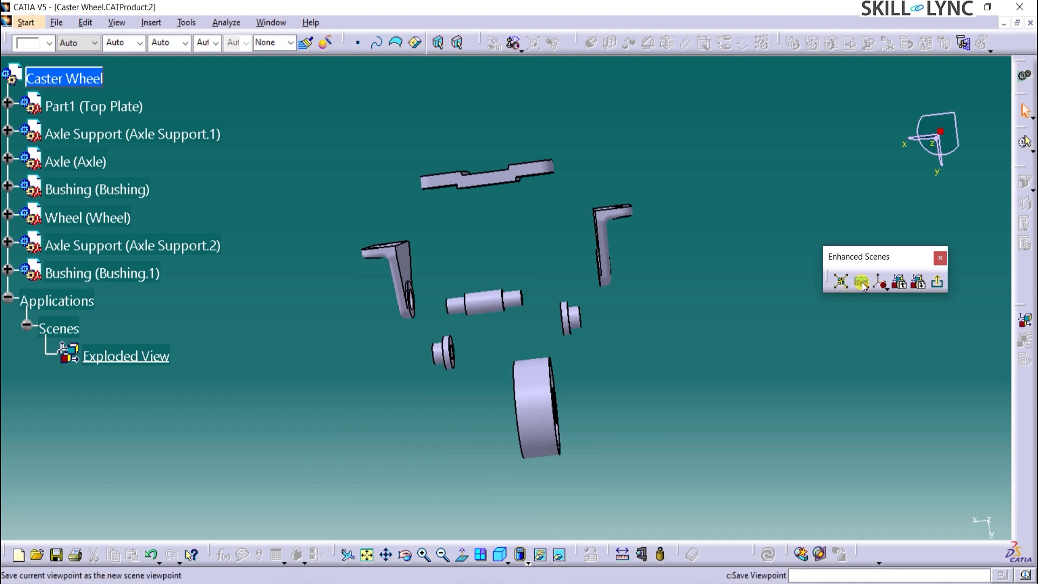
click(939, 282)
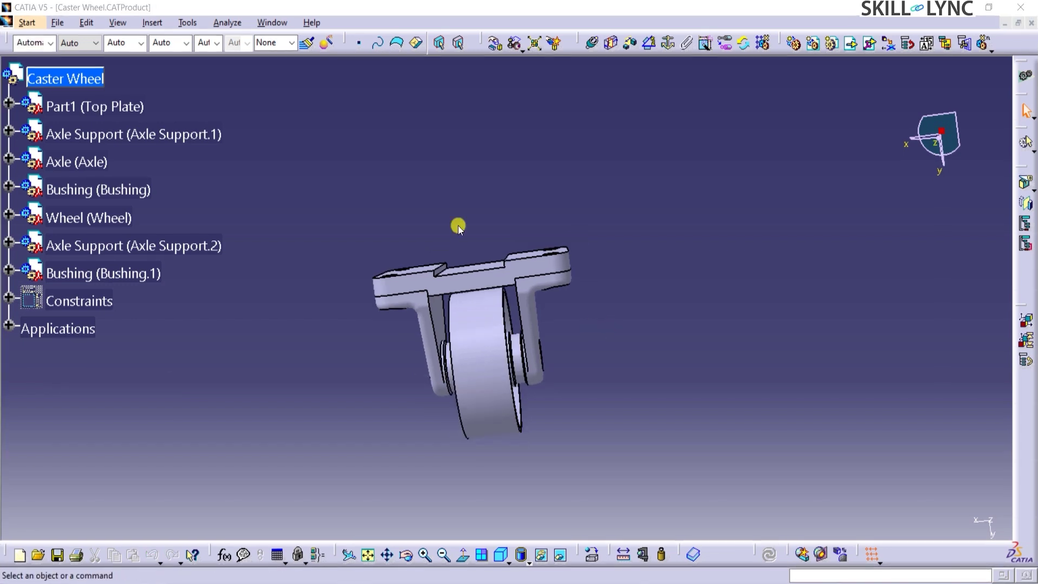
Open Save Management to confirm the Caster Wheel product and its five parts are saved
click(59, 24)
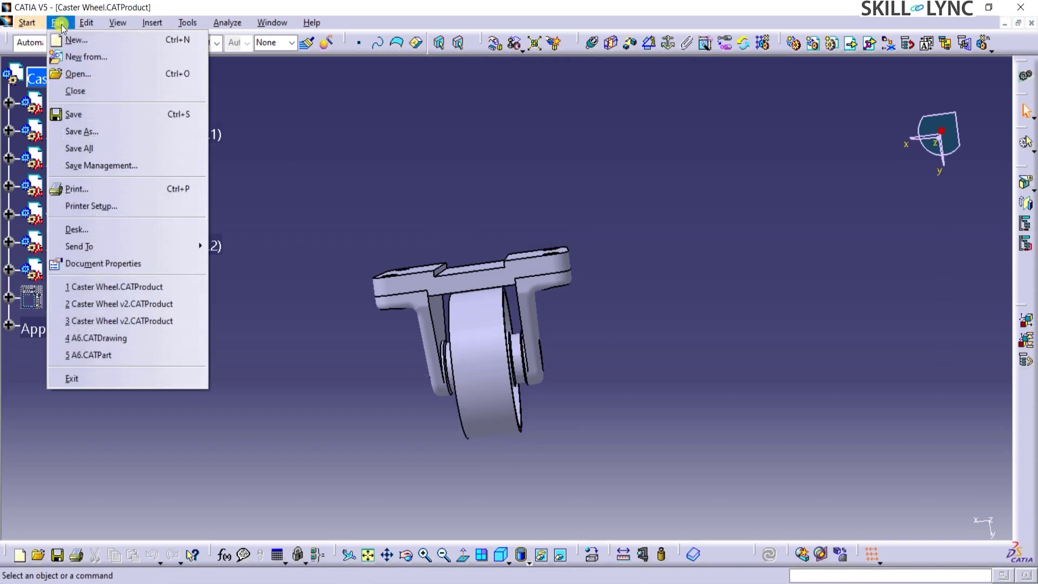
click(182, 167)
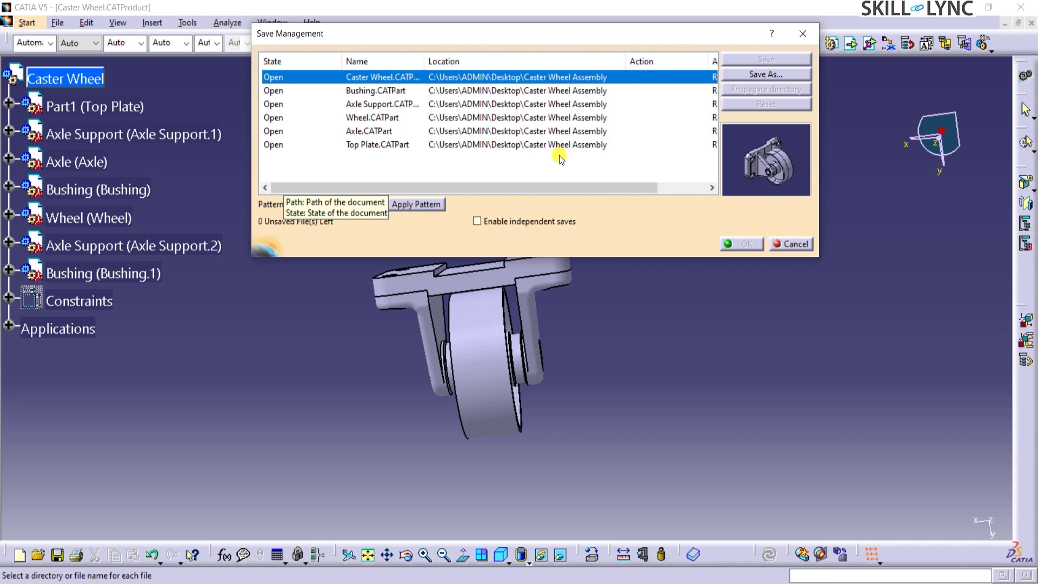
Cancel Save Management and expand Wheel > PartBody > Shaft.1 to reveal Sketch.1
click(792, 243)
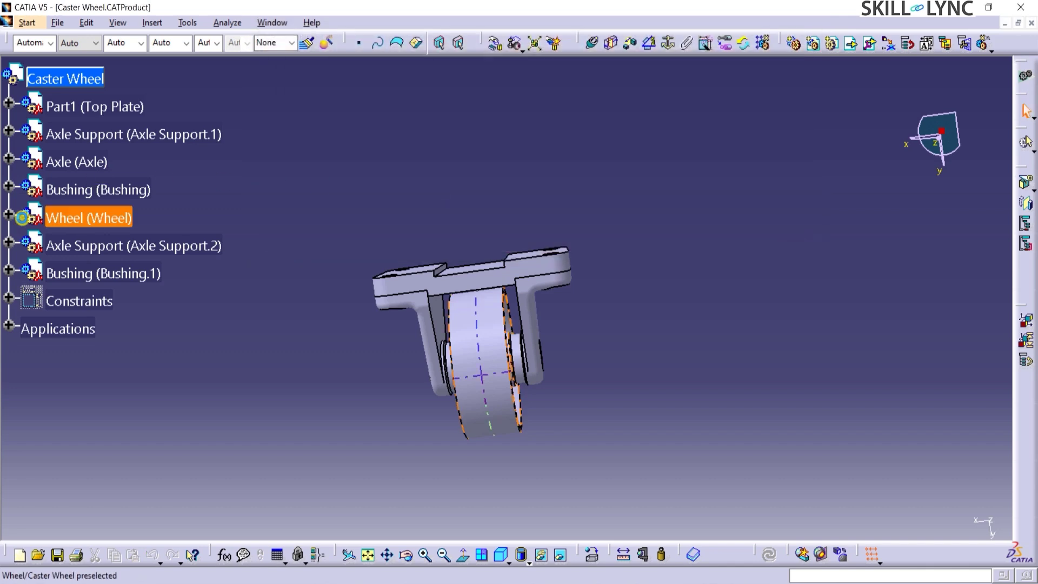
click(8, 214)
click(27, 242)
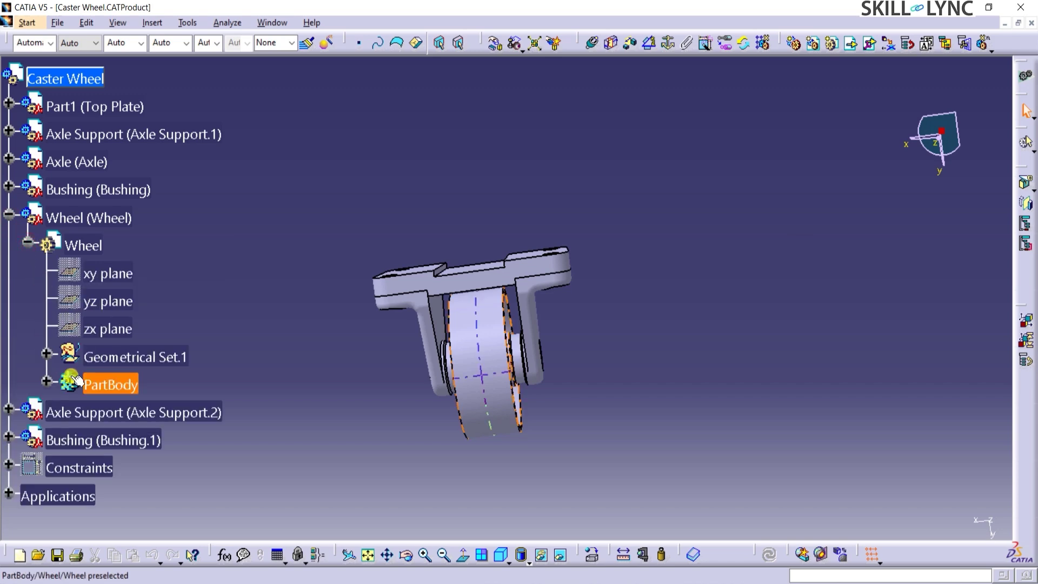
click(47, 382)
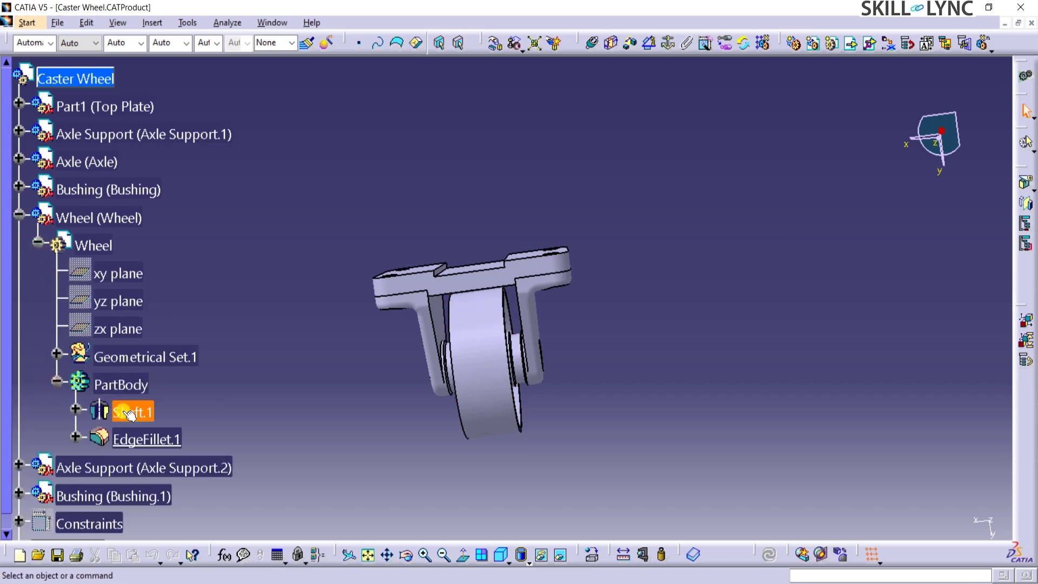
click(76, 408)
In Sketch.1, change the 50 mm offset dimension to 18 mm and exit the sketch
double_click(167, 443)
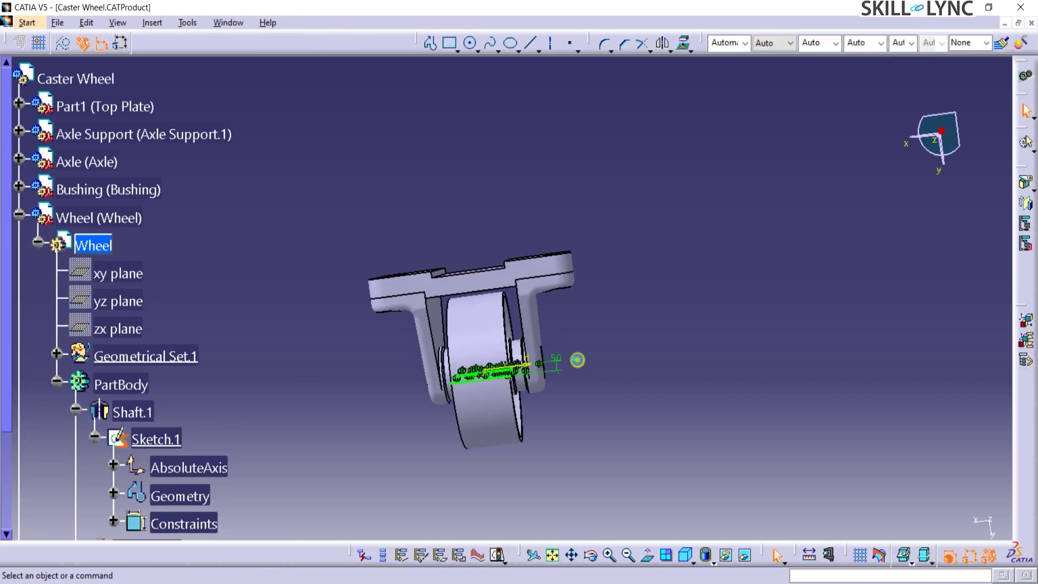
click(543, 513)
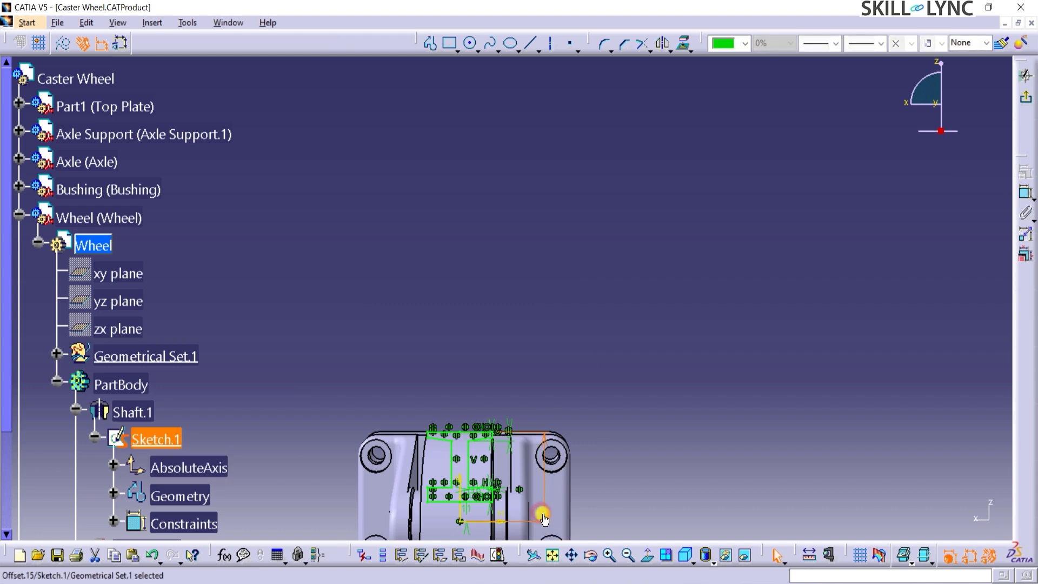
double_click(550, 513)
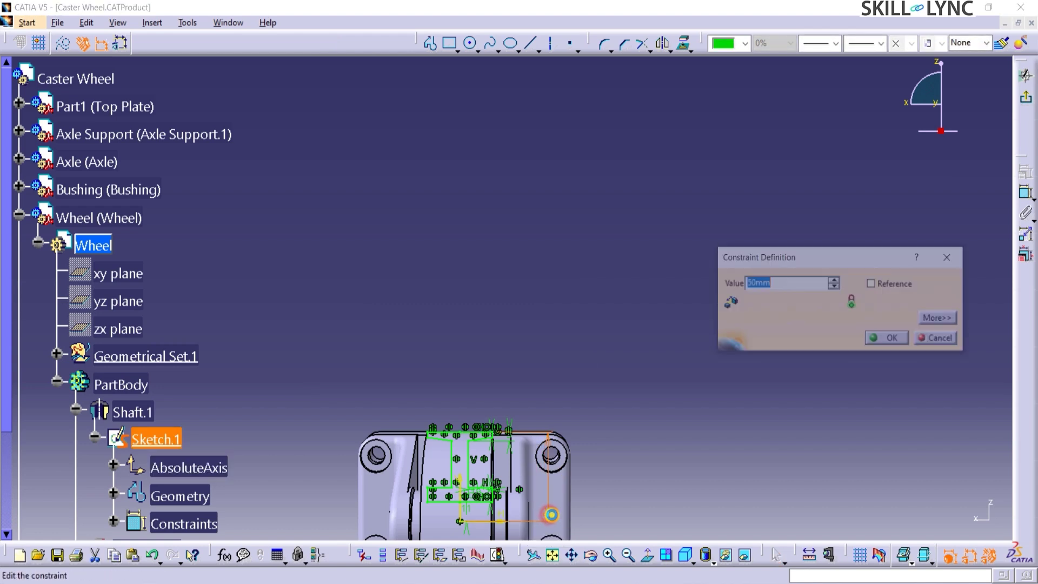
text(18)
key(Return)
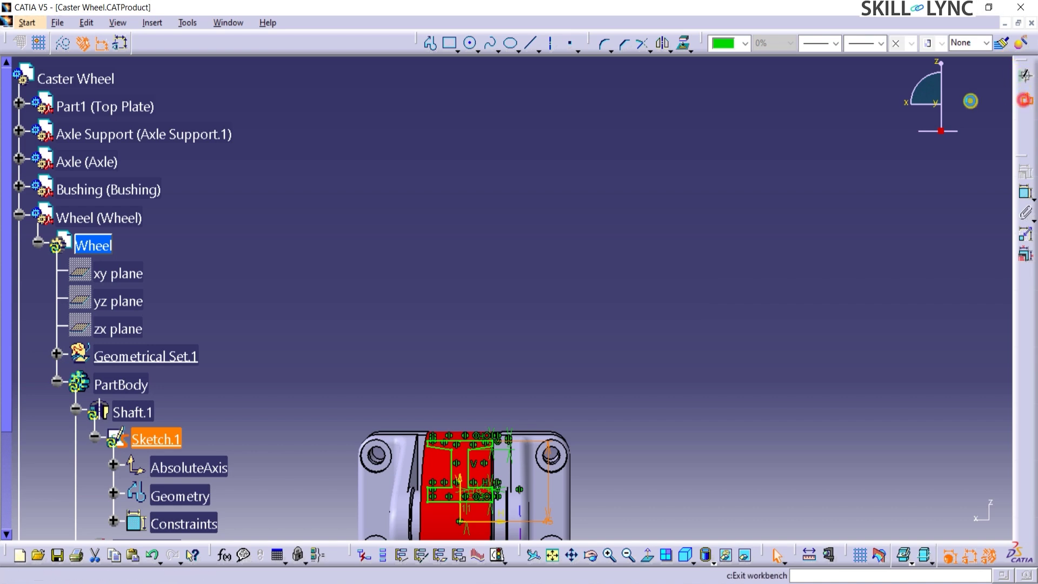
click(1026, 76)
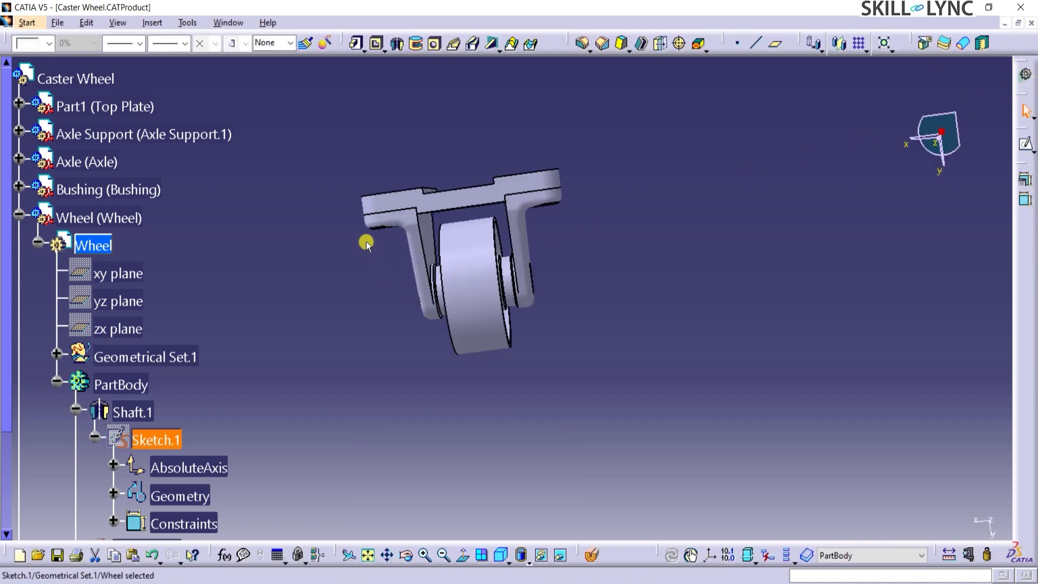
In Save Management, save the wheel part as 'Wheel v2' in the Caster Wheel V2 folder
click(55, 25)
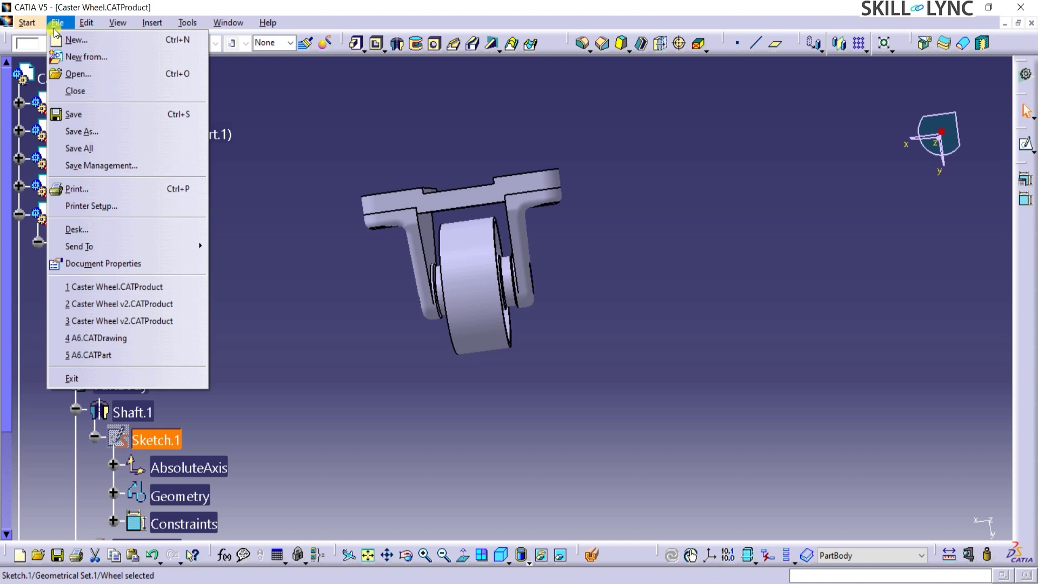
click(198, 163)
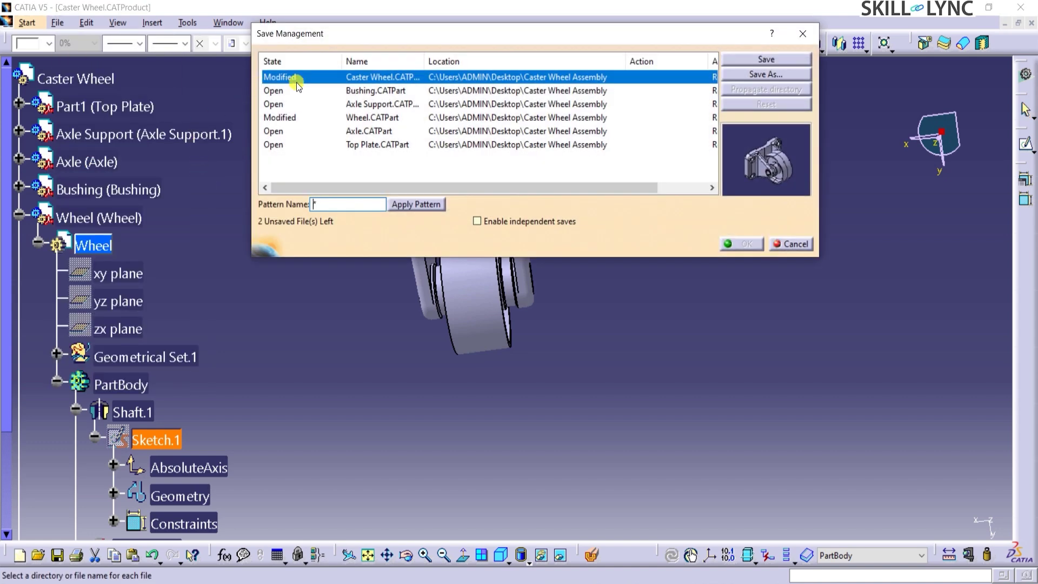
click(295, 118)
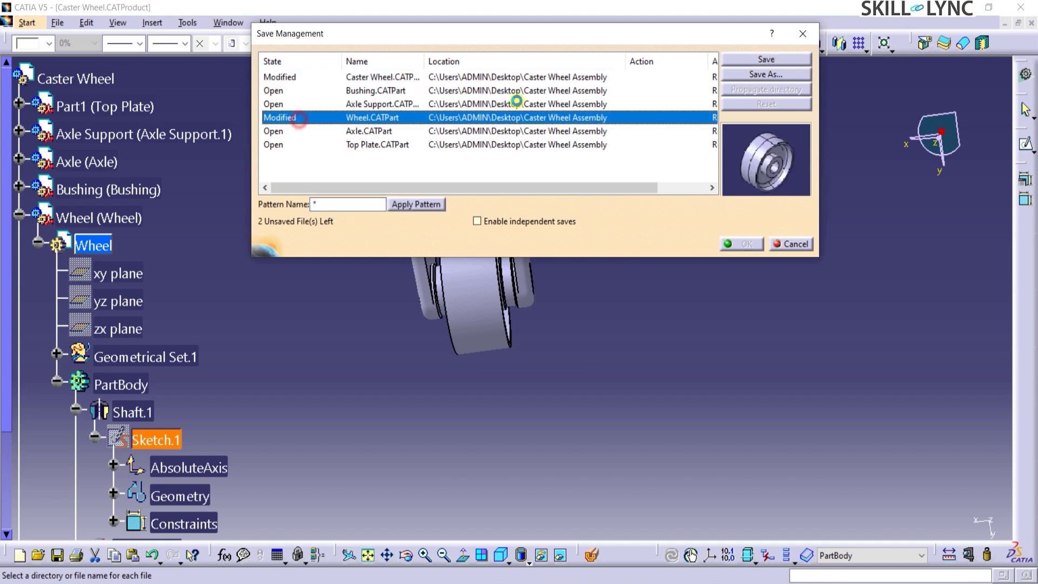
click(753, 75)
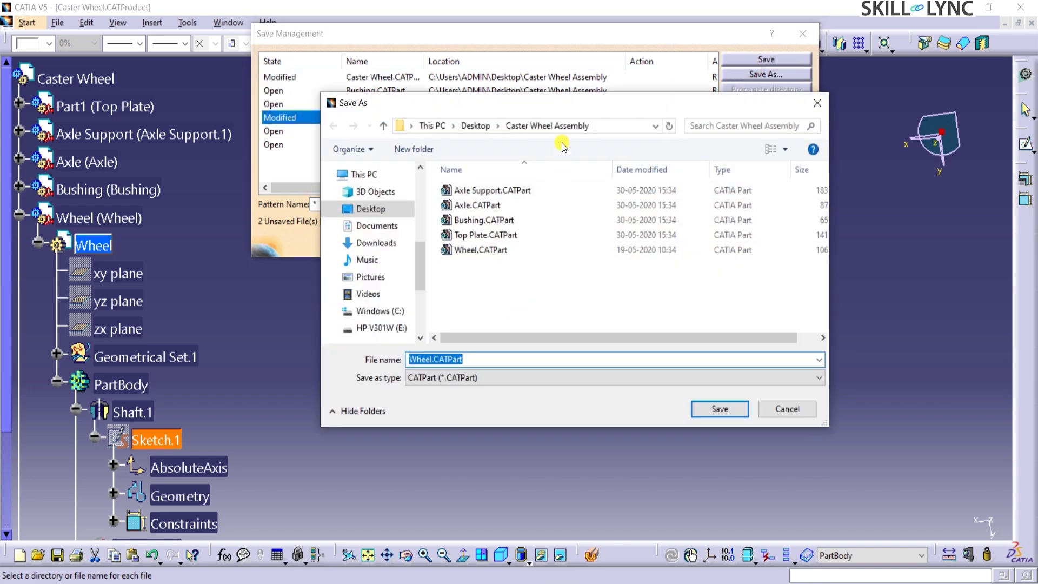
drag(554, 104, 553, 137)
click(475, 164)
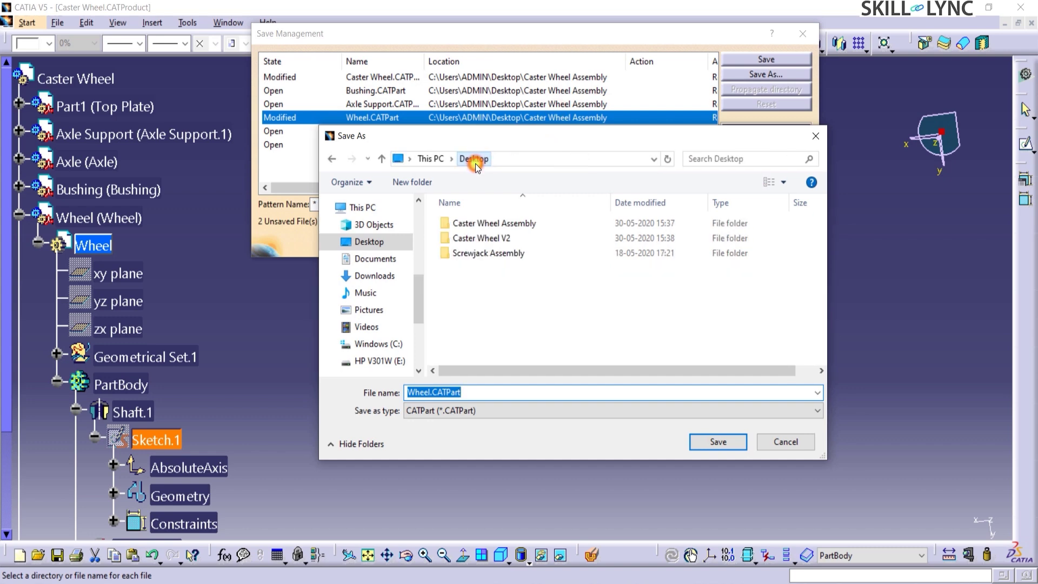
double_click(475, 239)
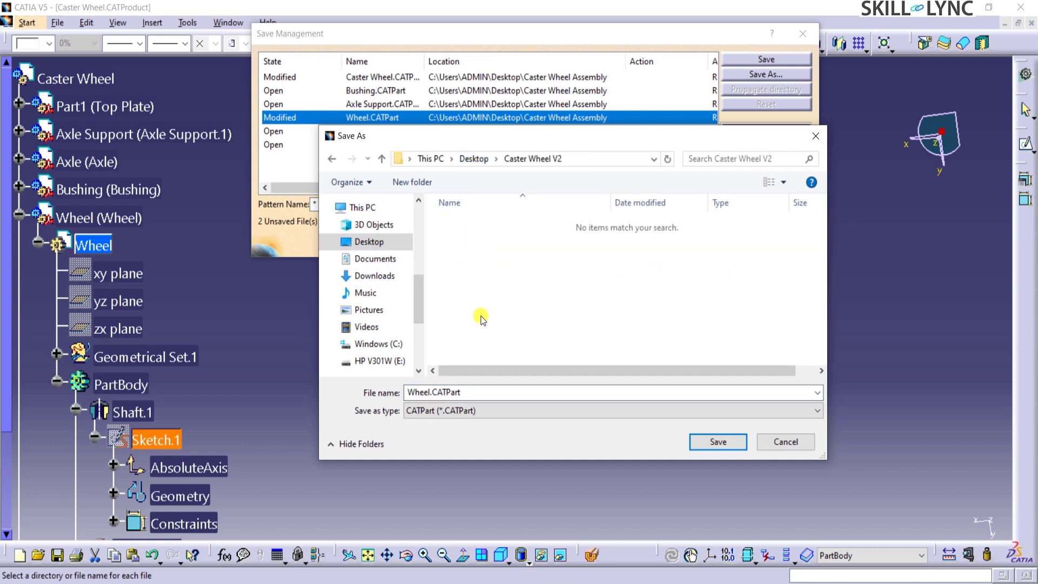
click(431, 392)
double_click(432, 392)
click(436, 392)
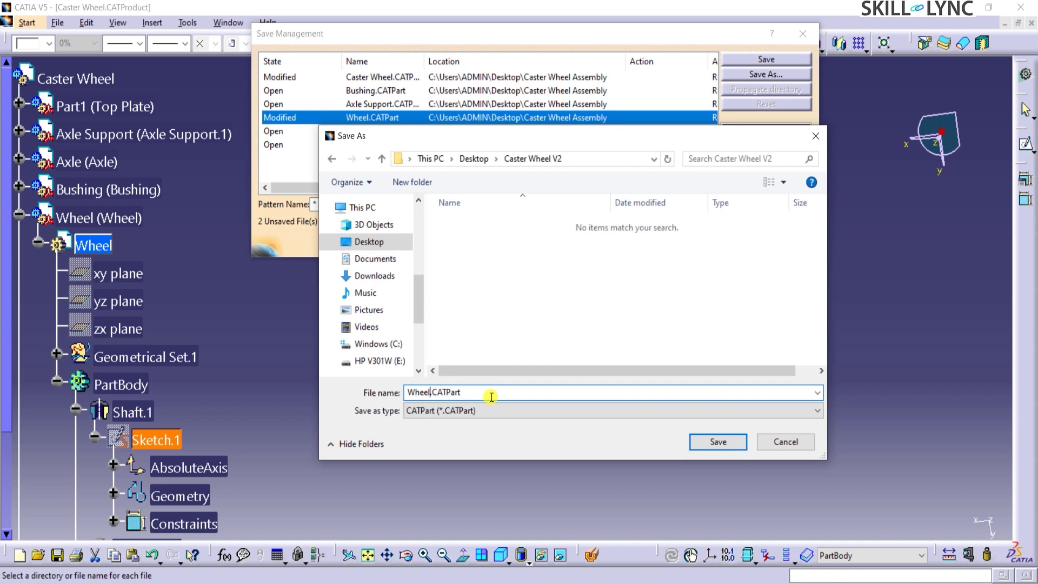
text(v2)
click(697, 440)
Save the product as 'Caster Wheel v2' in the Caster Wheel V2 folder
click(603, 77)
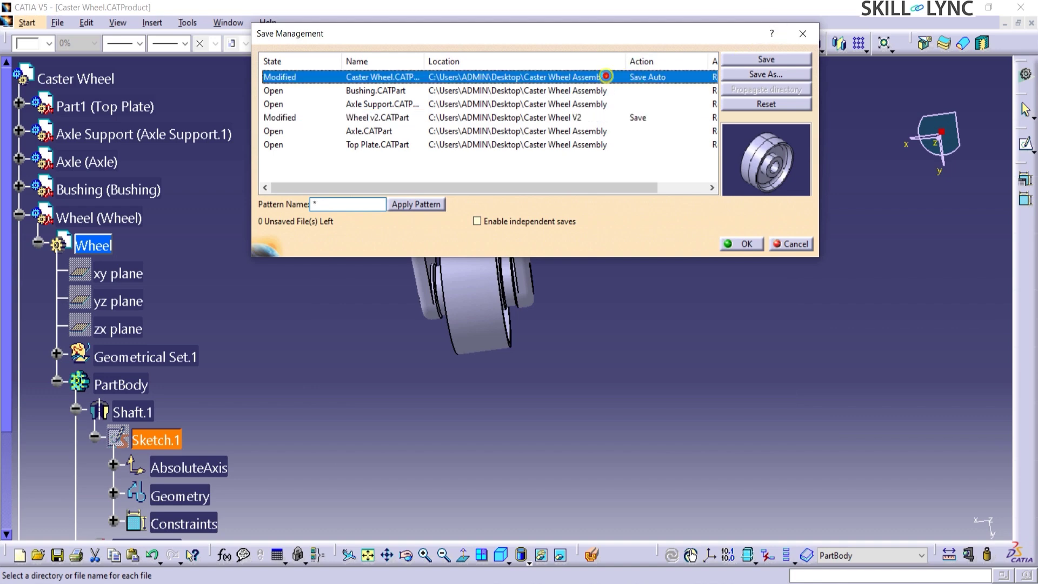
click(759, 76)
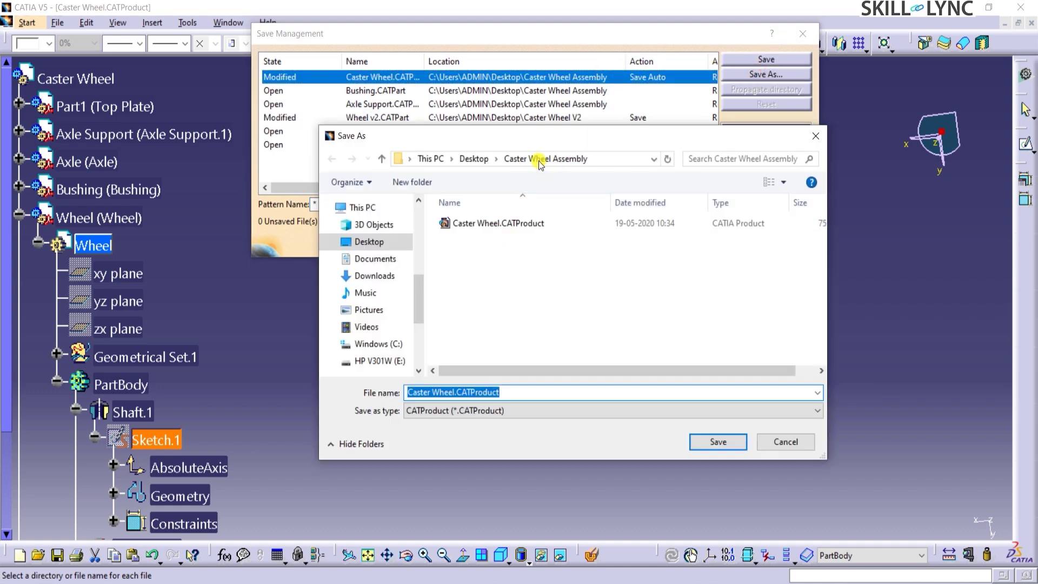
click(480, 159)
double_click(466, 234)
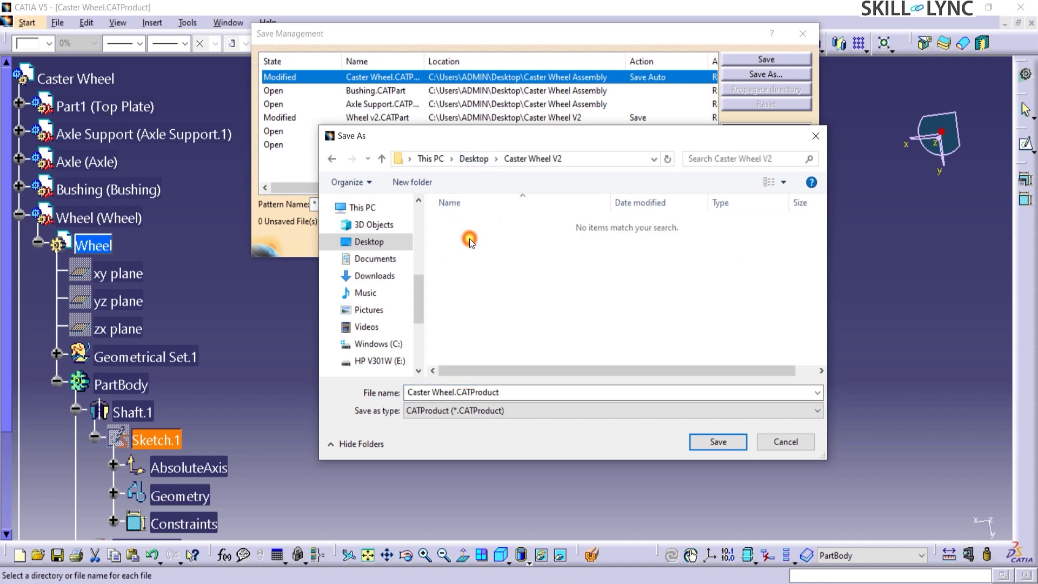
double_click(450, 388)
click(452, 389)
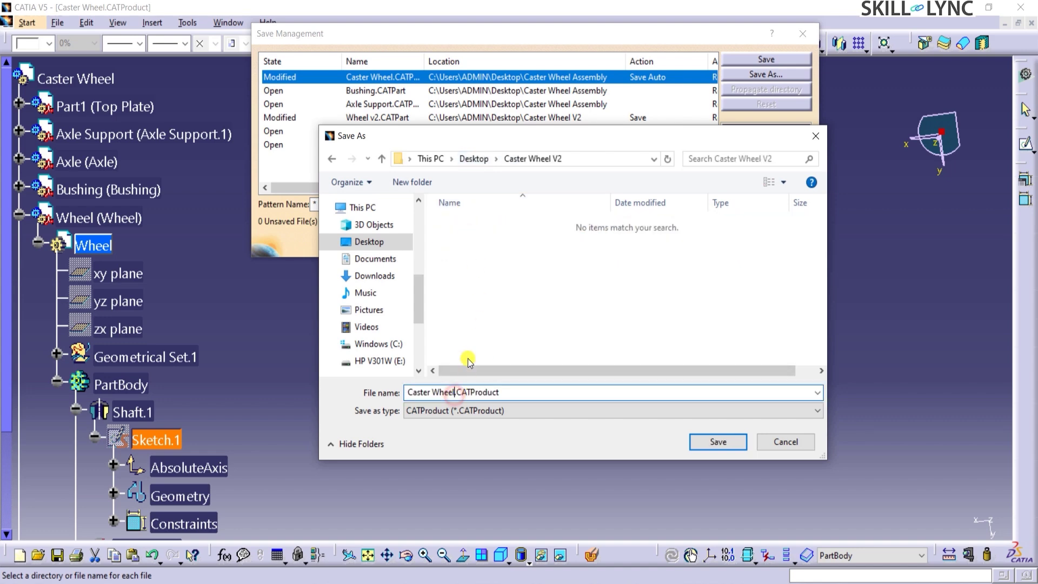
text(v2)
click(718, 442)
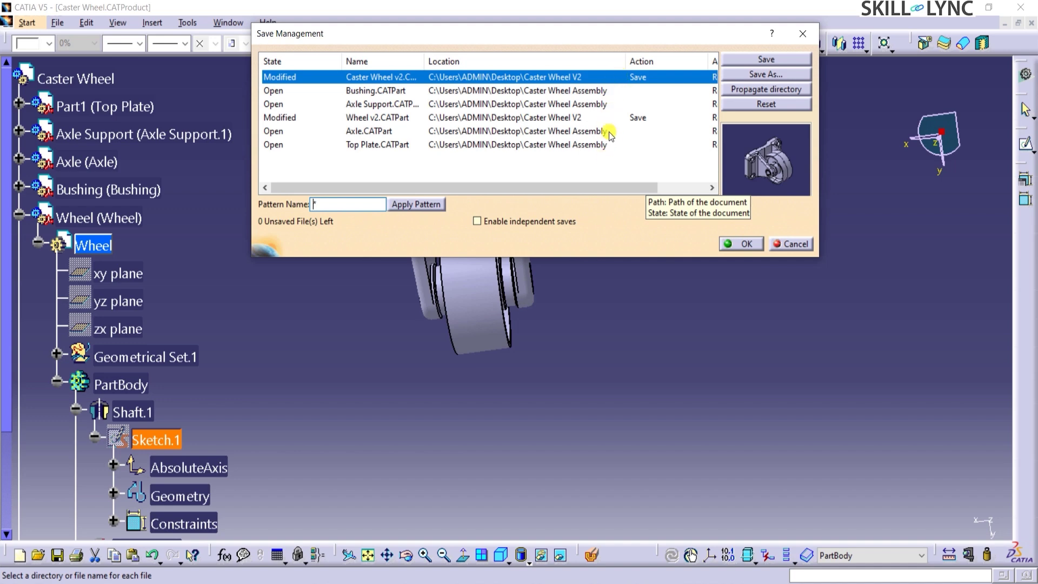
Propagate the Caster Wheel V2 directory to the remaining files and save all documents
click(733, 80)
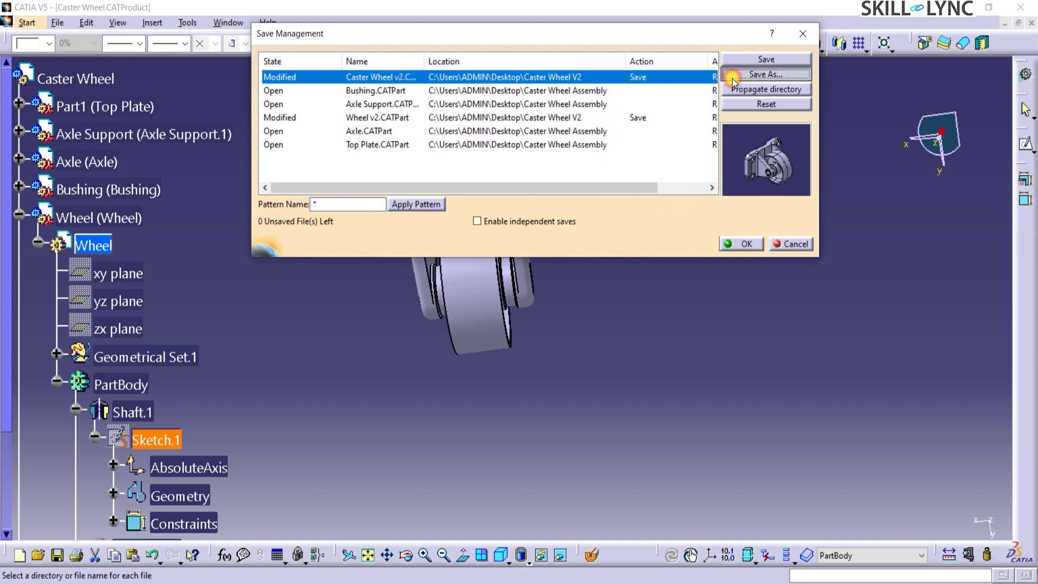
click(733, 92)
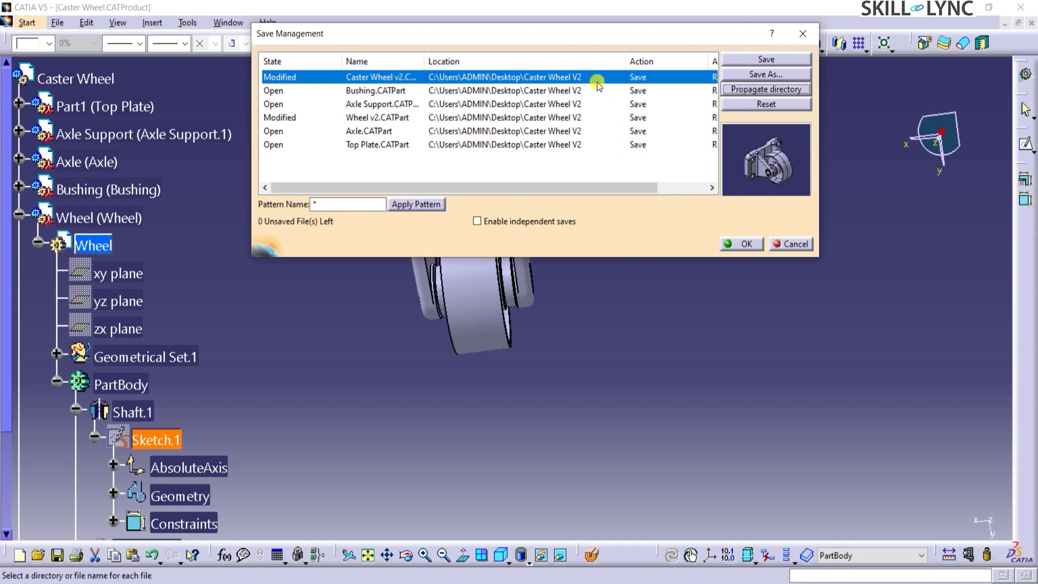
click(736, 244)
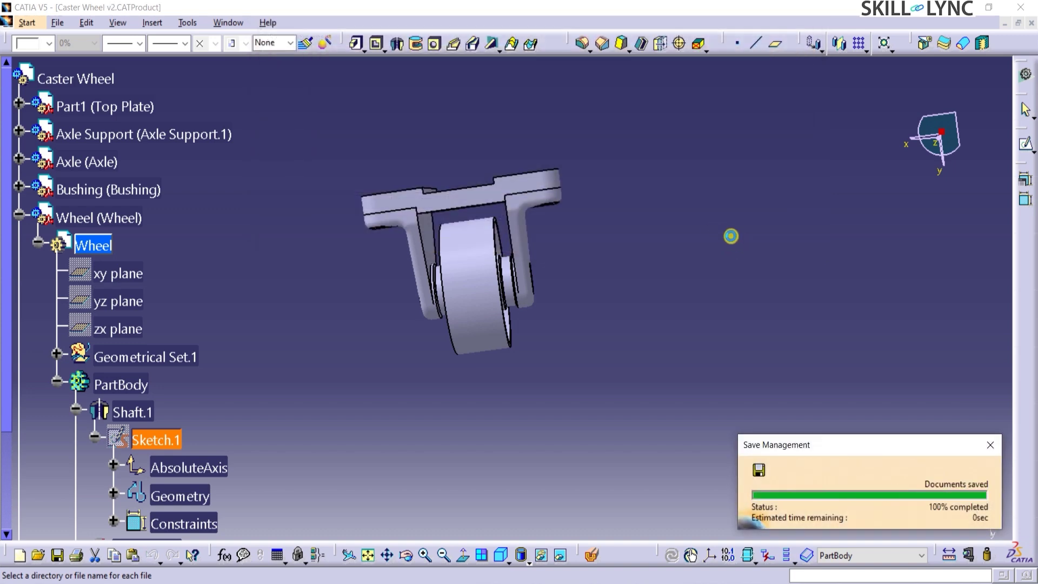
key(alt+Tab)
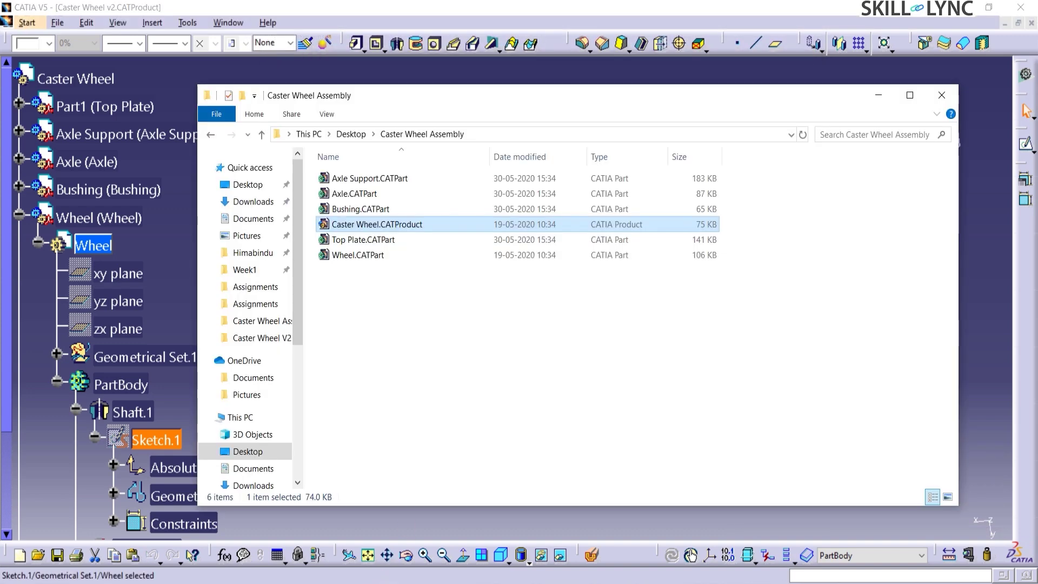
click(360, 135)
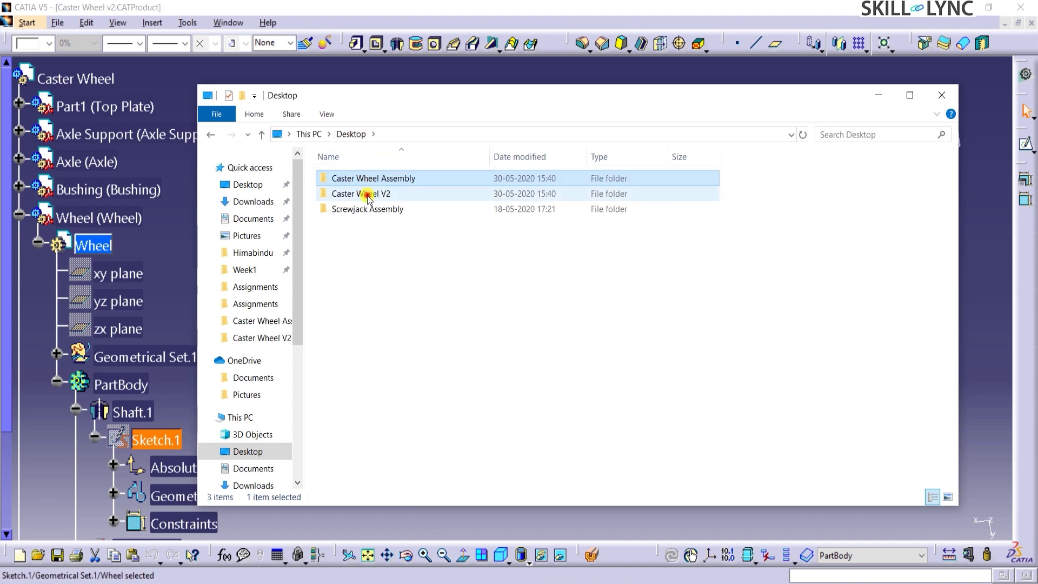
double_click(365, 195)
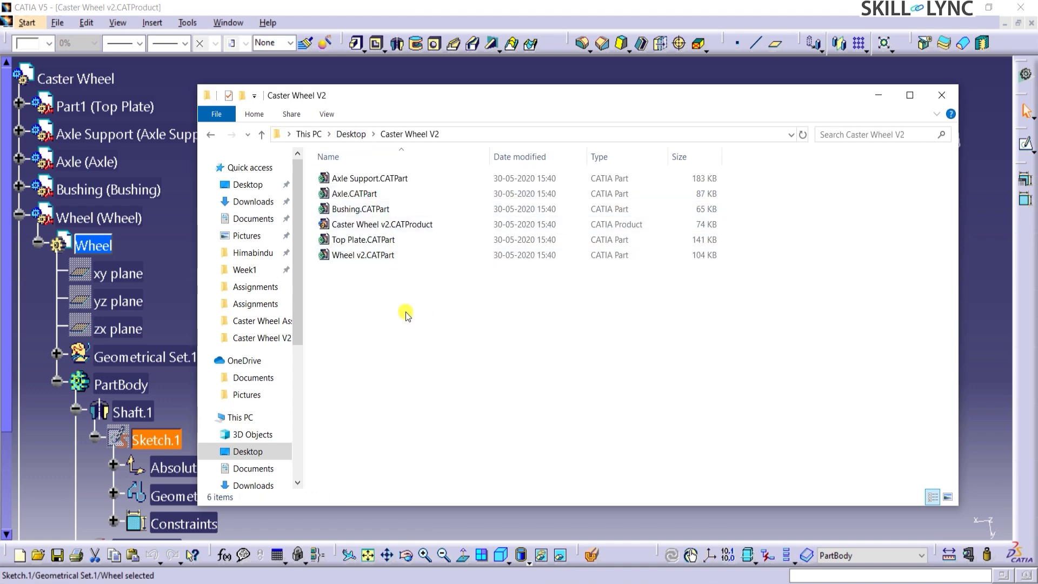
click(992, 300)
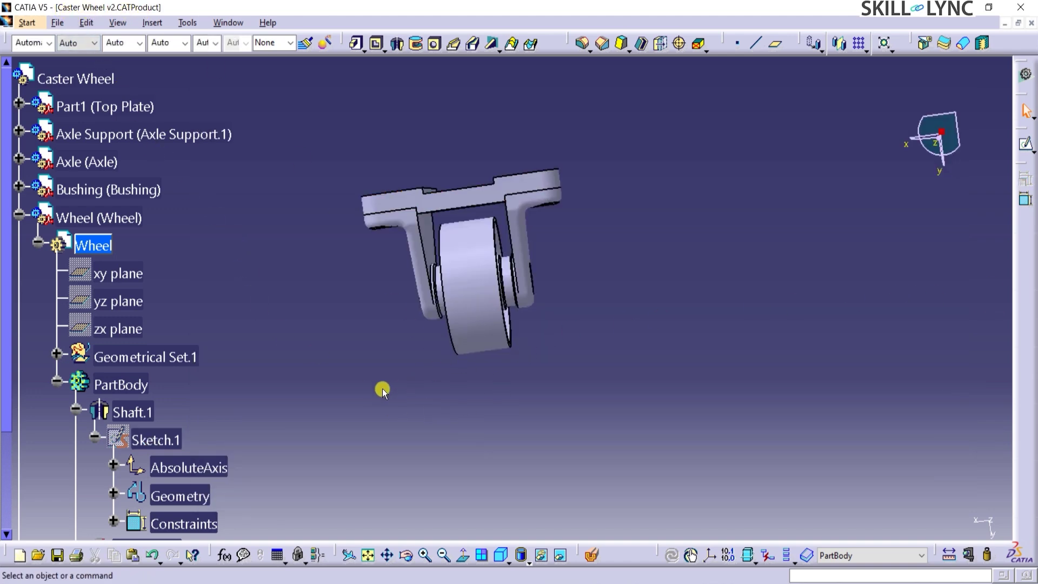
Review the Caster Wheel root product's document properties to verify its Caster Wheel V2 path
scroll(324, 324, up, 3)
click(76, 173)
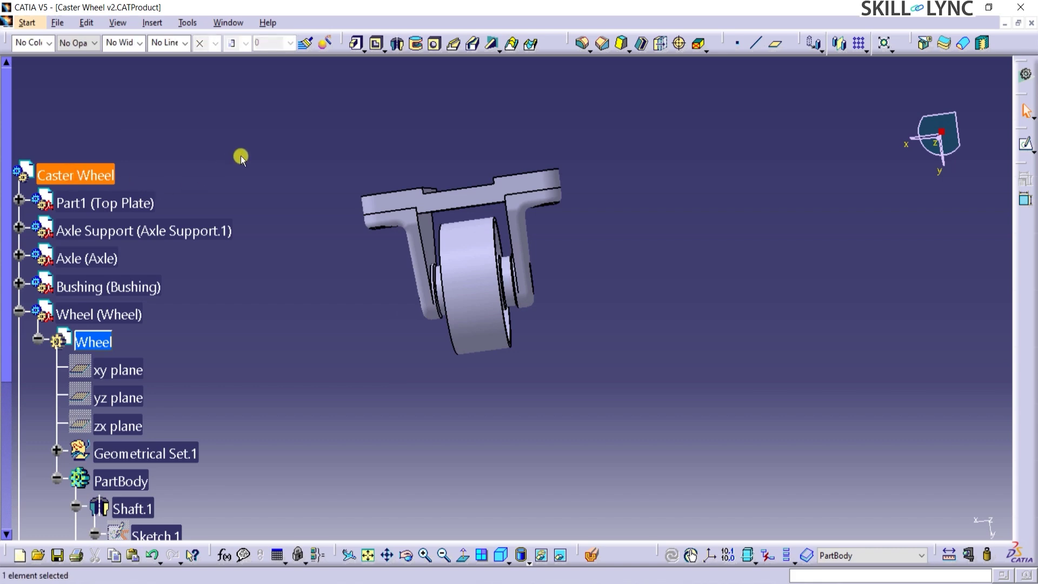
scroll(235, 165, down, 2)
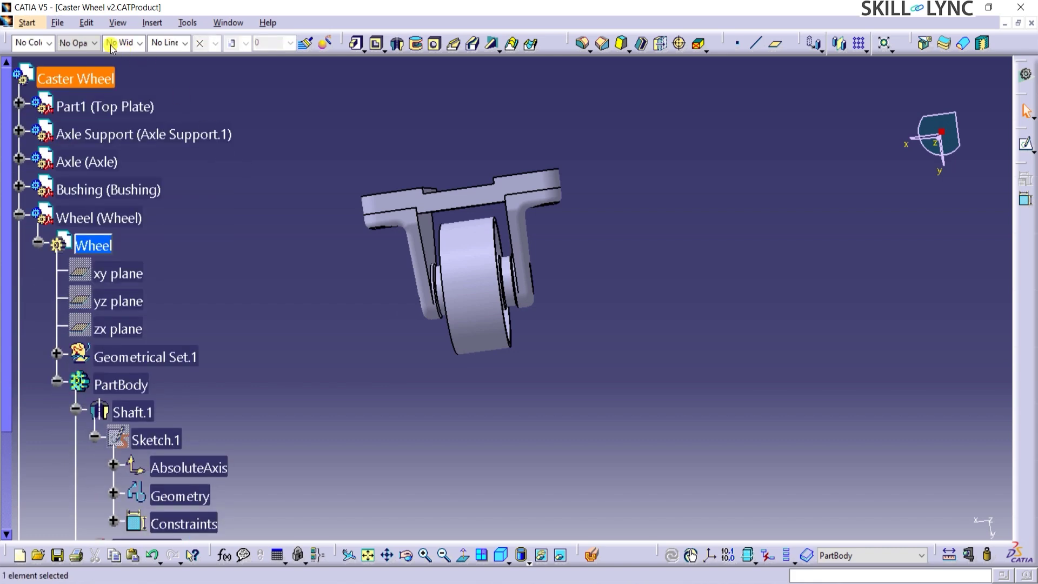
click(56, 24)
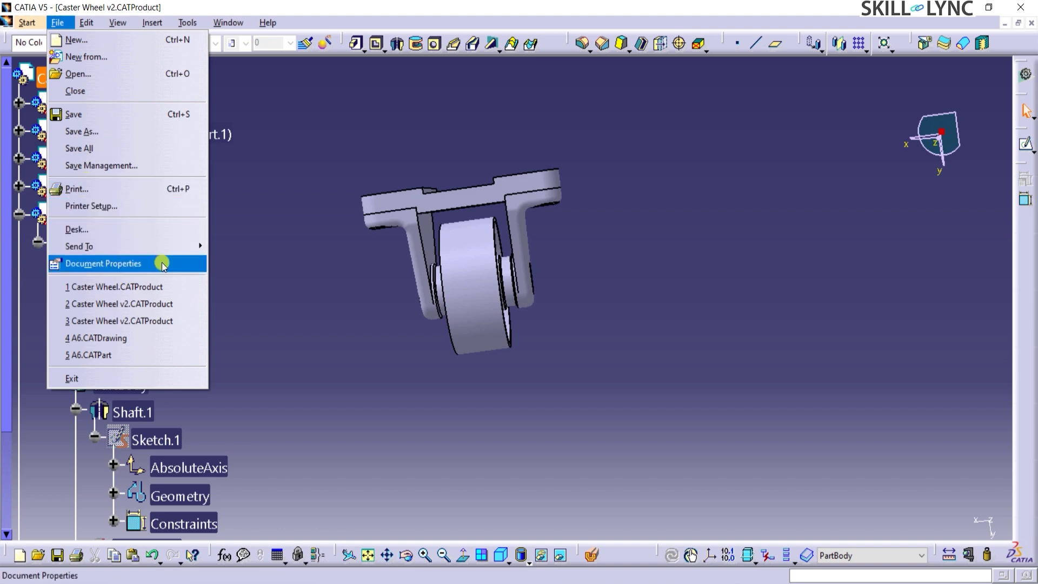
click(179, 267)
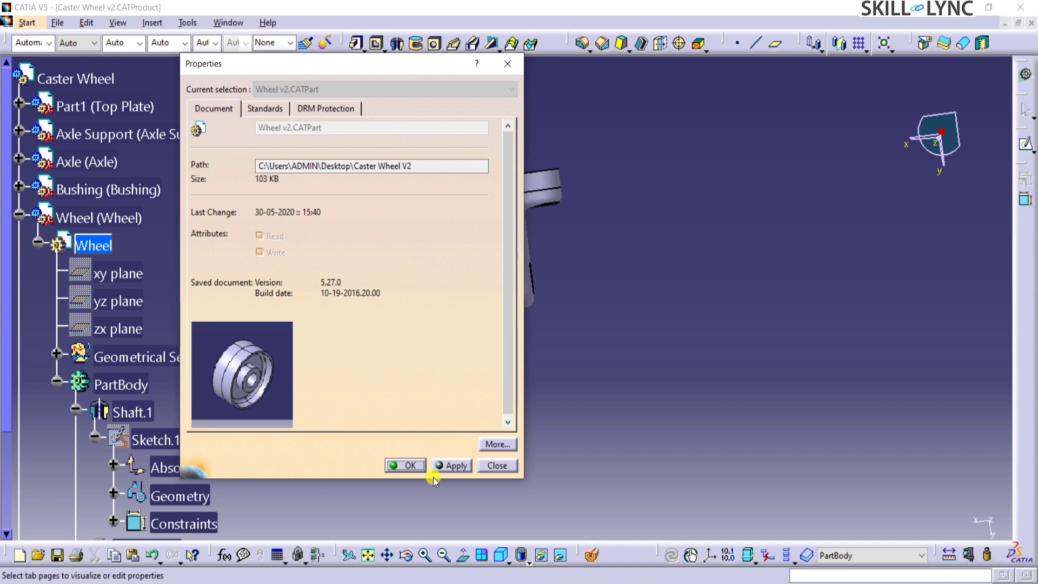
click(405, 465)
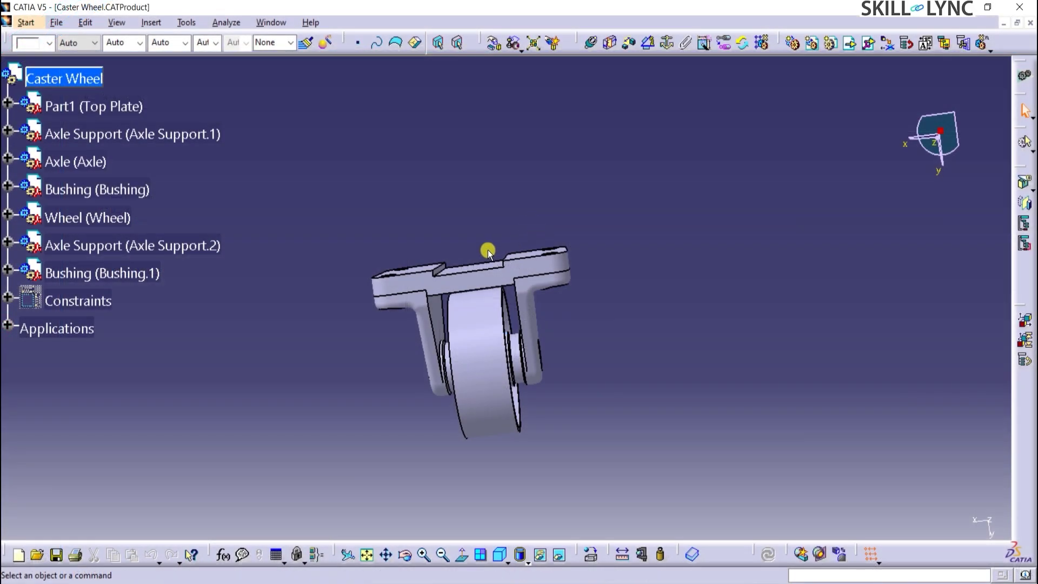
Start a new Drafting drawing of the assembly using the front, top and left view layout
click(26, 22)
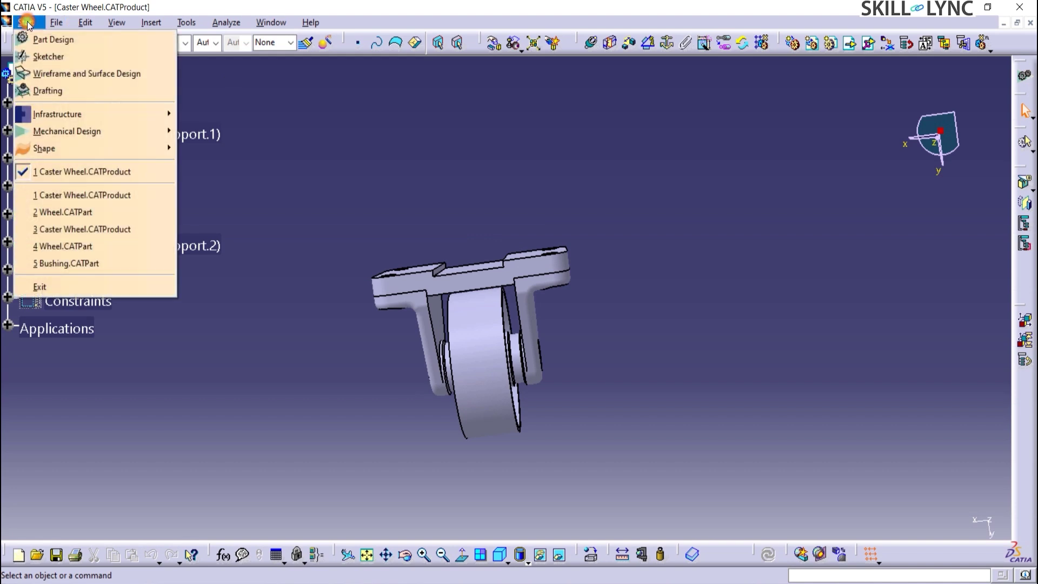
mouse_move(135, 131)
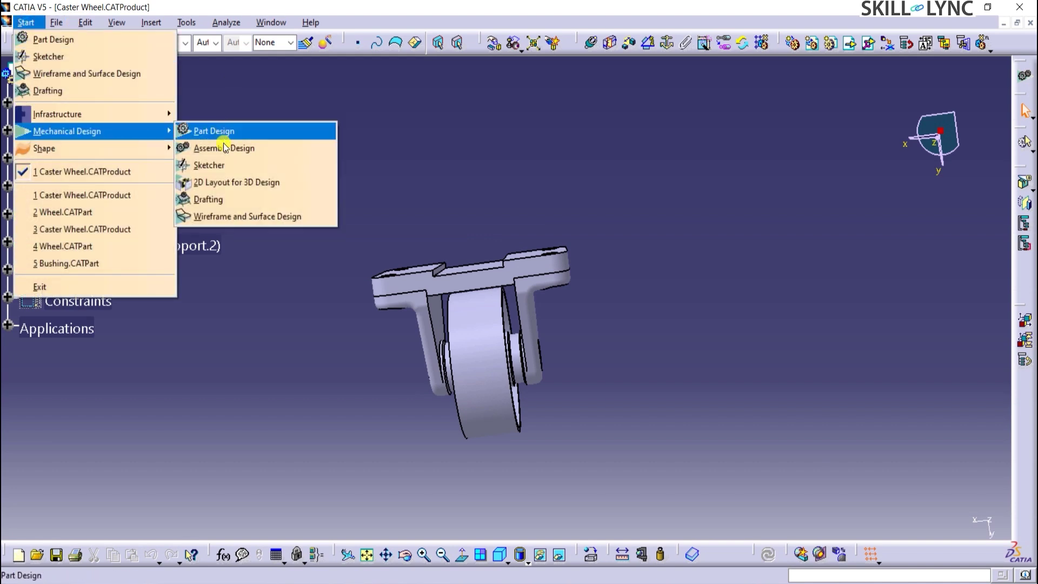
click(208, 199)
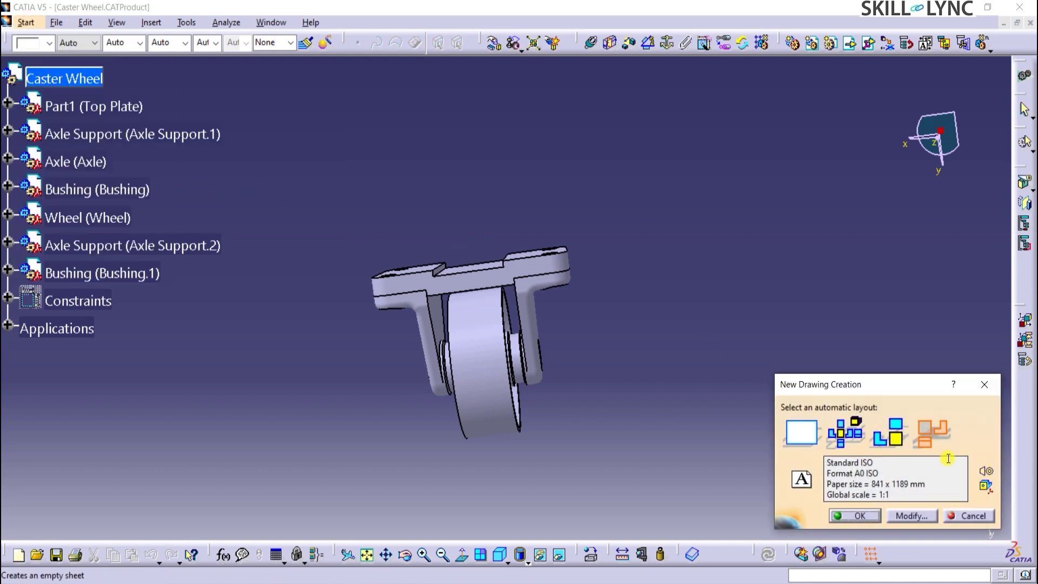
click(801, 441)
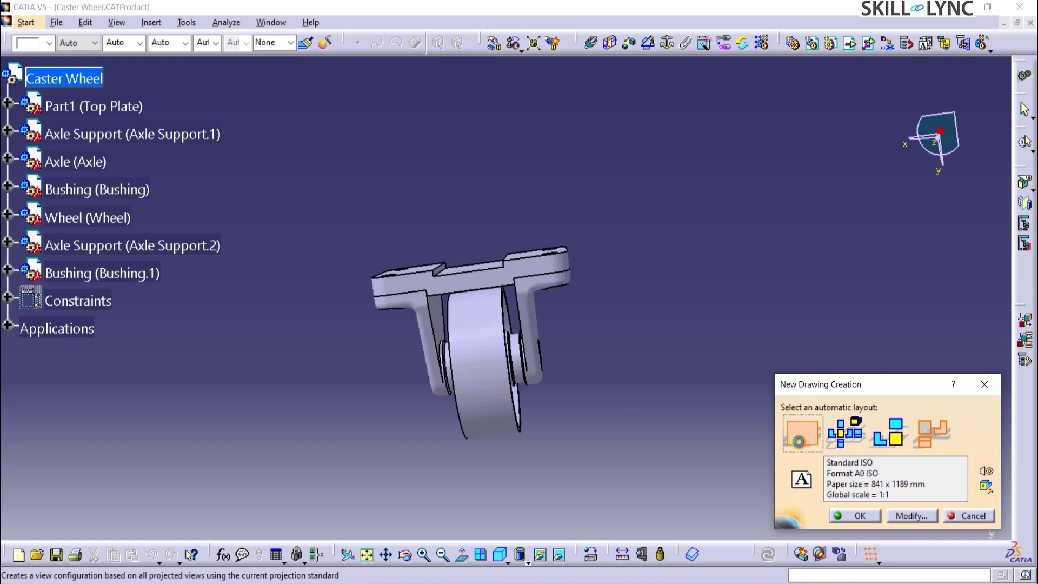
click(939, 430)
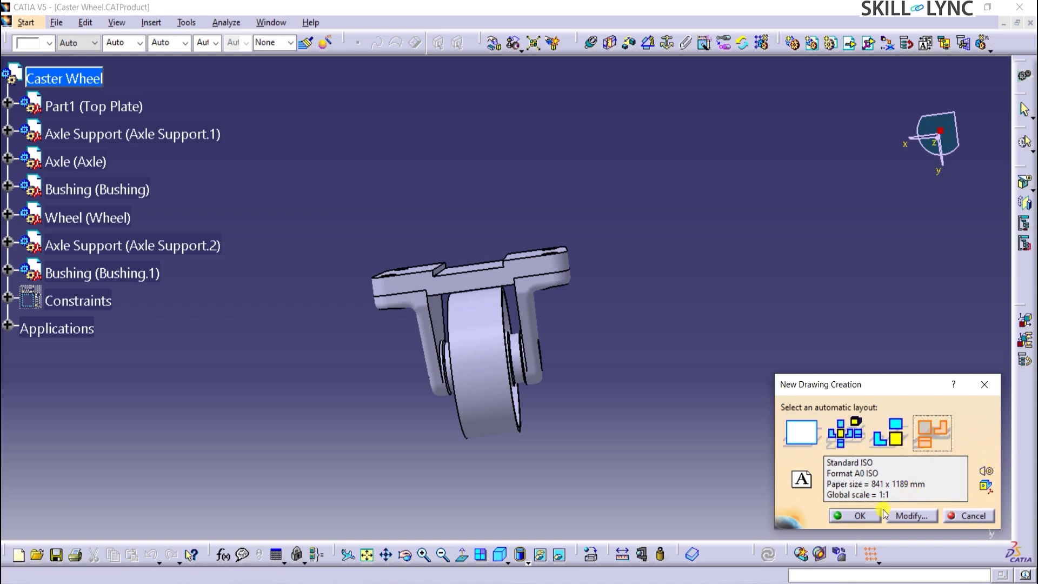
click(863, 517)
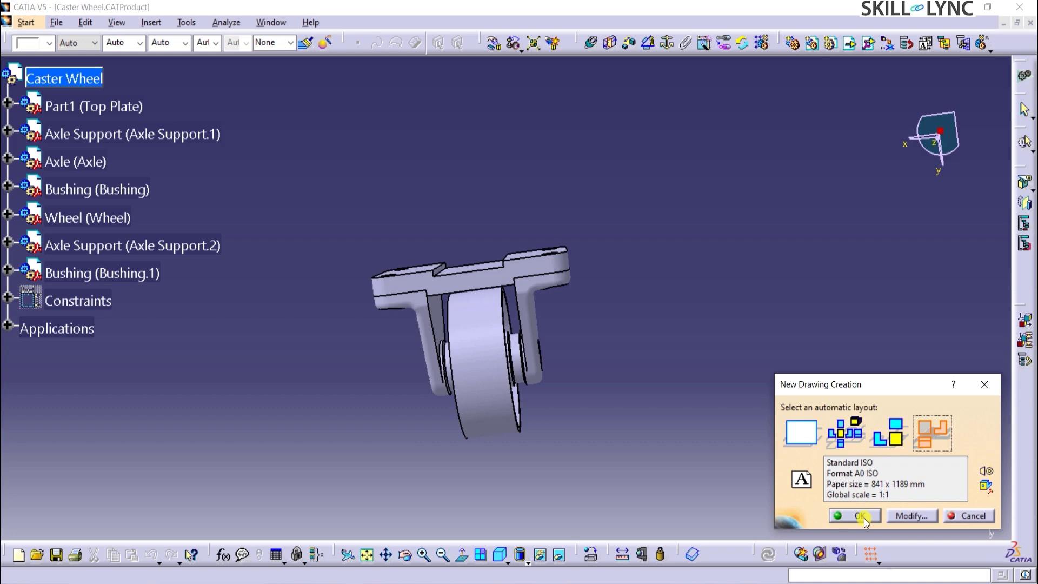
click(863, 517)
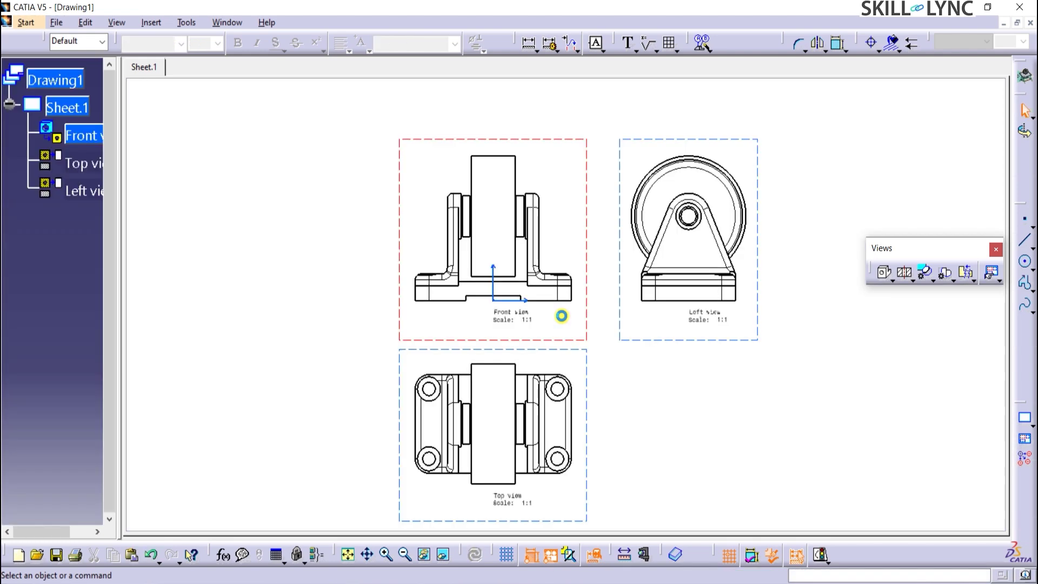
Pan Drawing1 until the whole Sheet.1 frame and its three views are visible
mouse_move(643, 377)
middle_down()
mouse_move(647, 466)
mouse_move(665, 408)
mouse_move(720, 417)
mouse_move(721, 379)
middle_up()
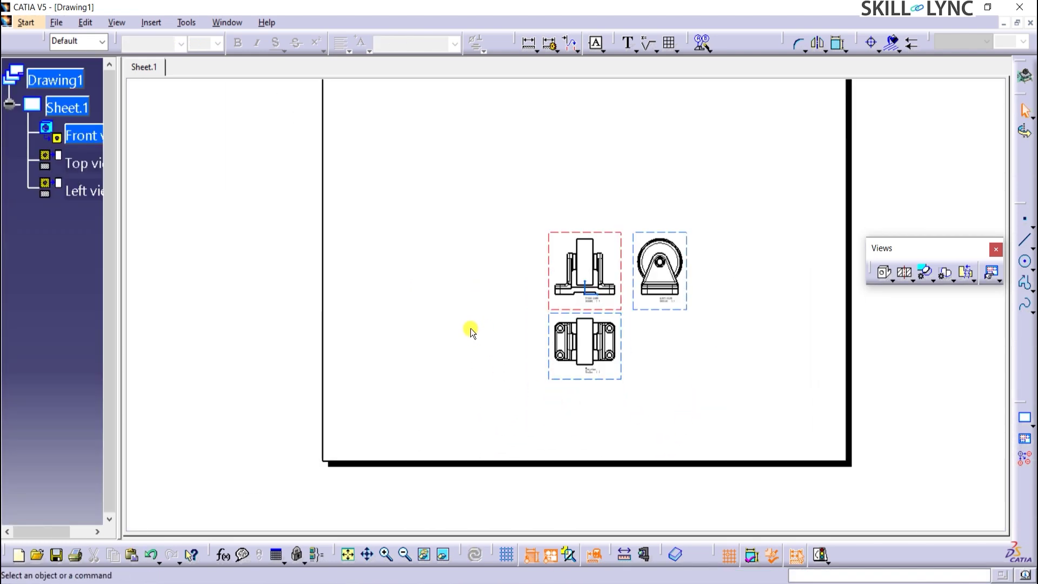
middle_drag(470, 331, 464, 389)
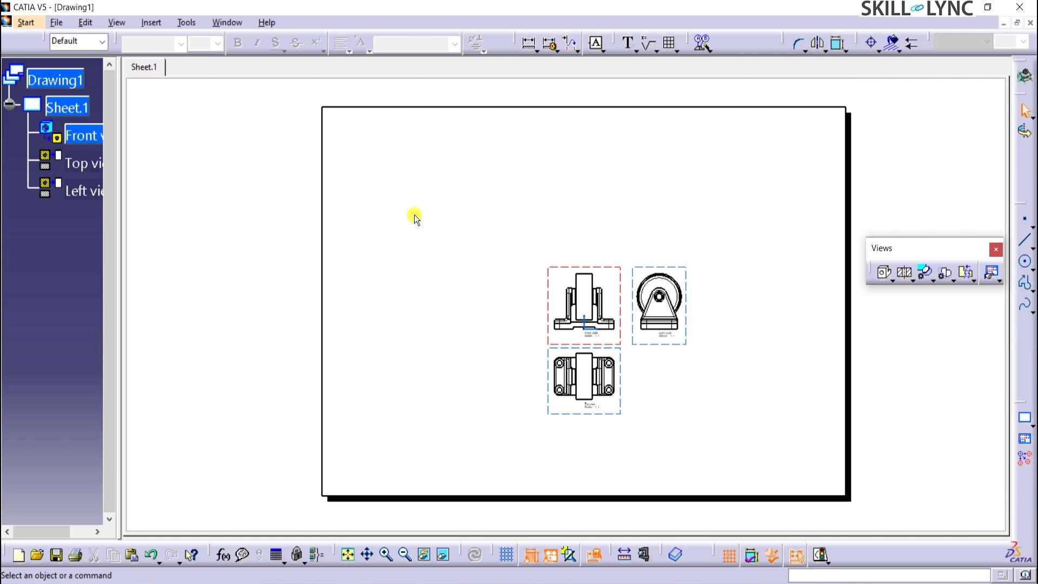
right_click(81, 114)
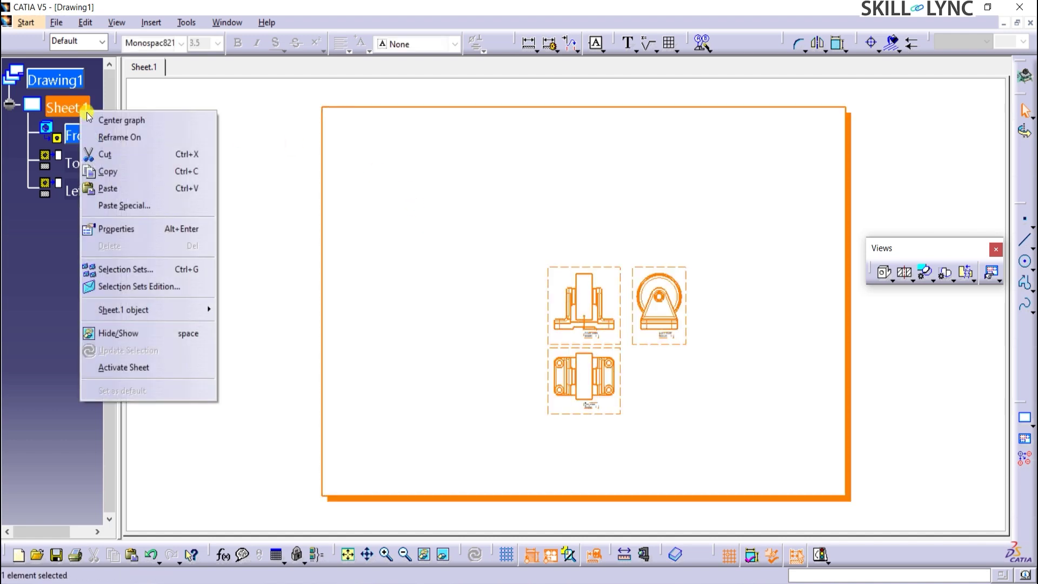
Change Sheet.1's format to A1 ISO (841 × 594 mm, landscape)
click(117, 229)
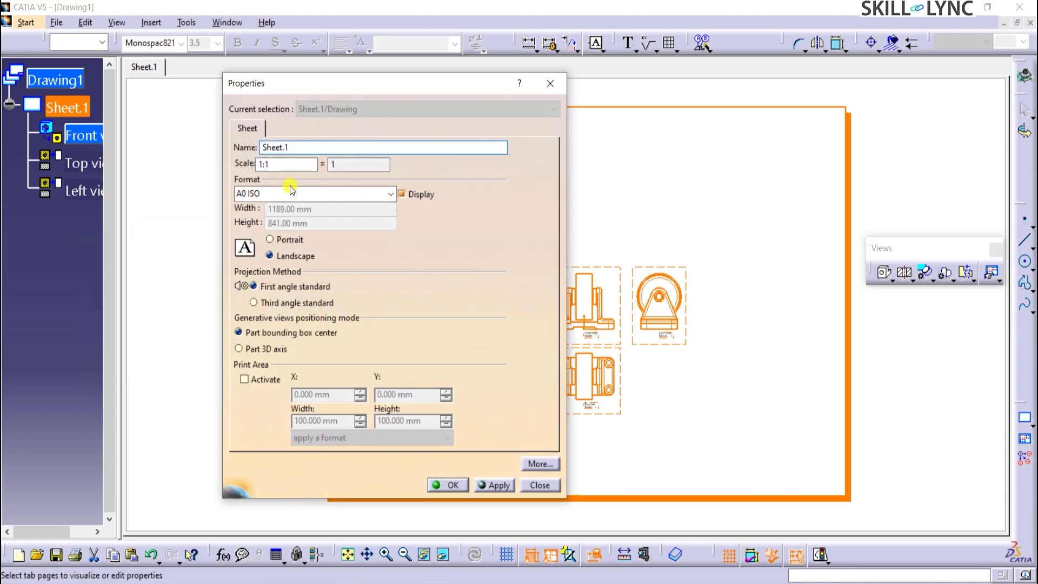
click(391, 194)
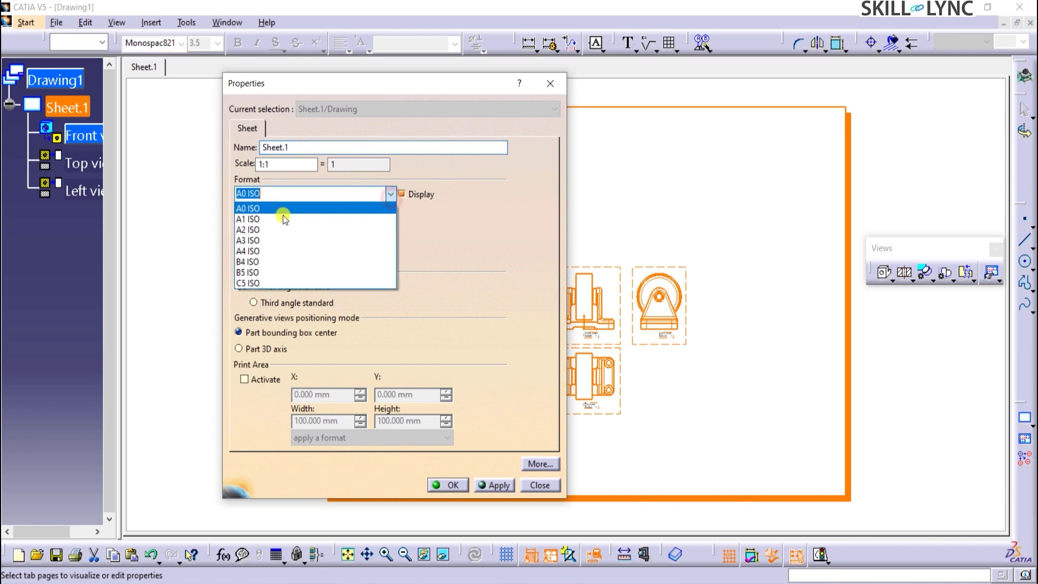
click(281, 222)
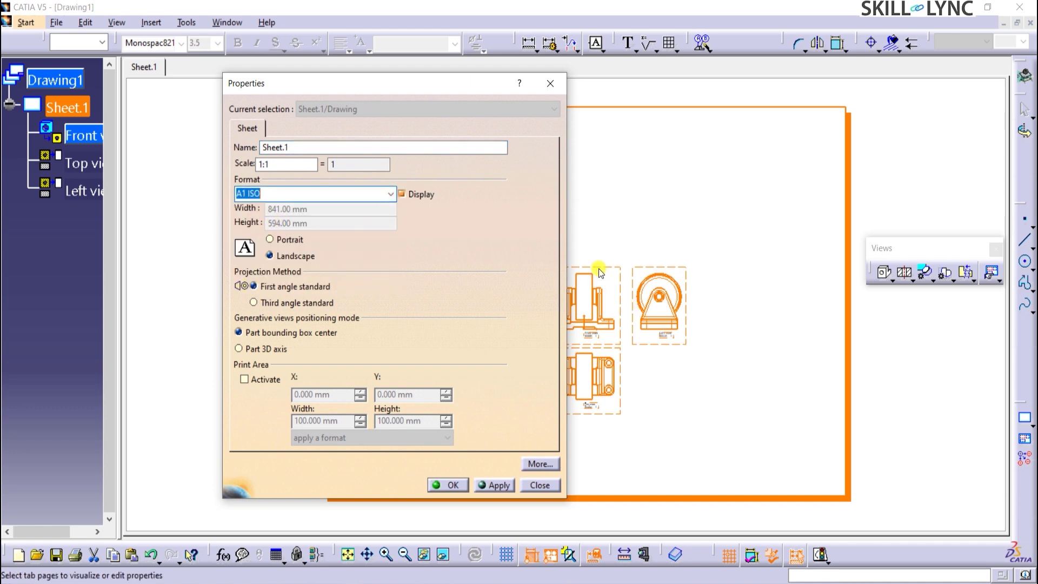
click(451, 485)
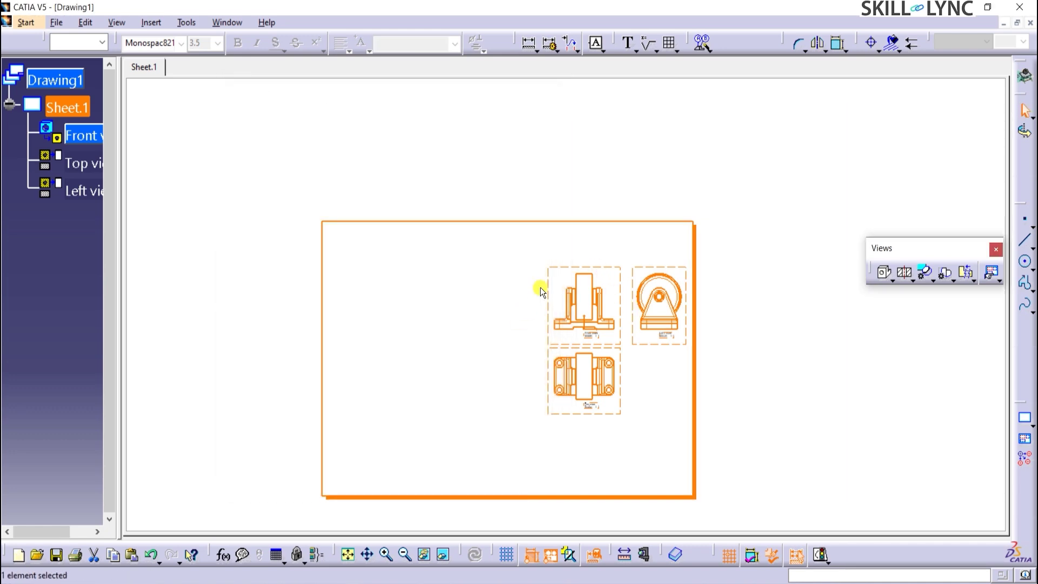
Move the three views to the upper-left and add a top-plate isometric view beside the top view
drag(557, 271, 338, 235)
click(745, 309)
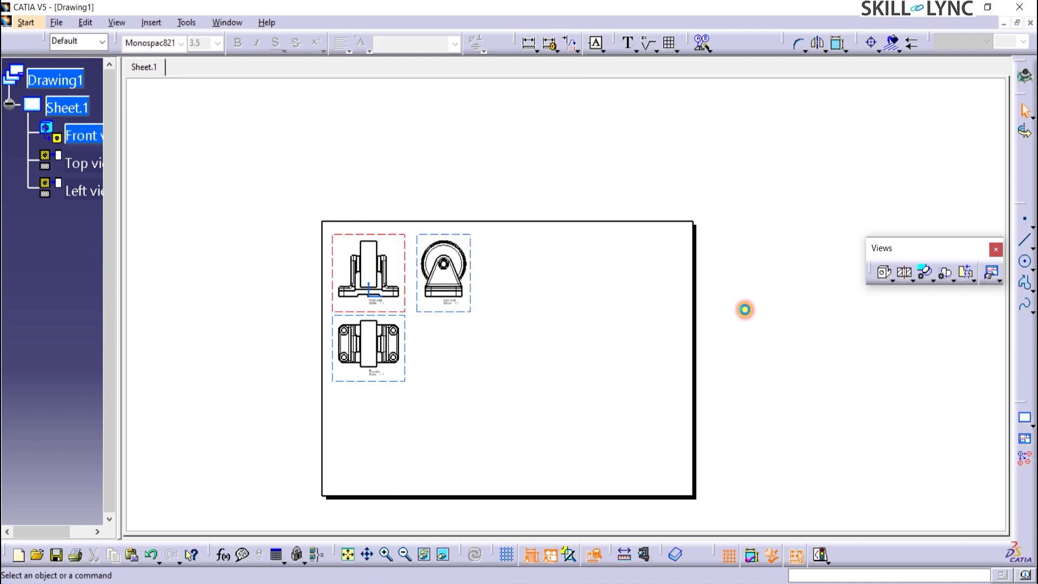
click(883, 273)
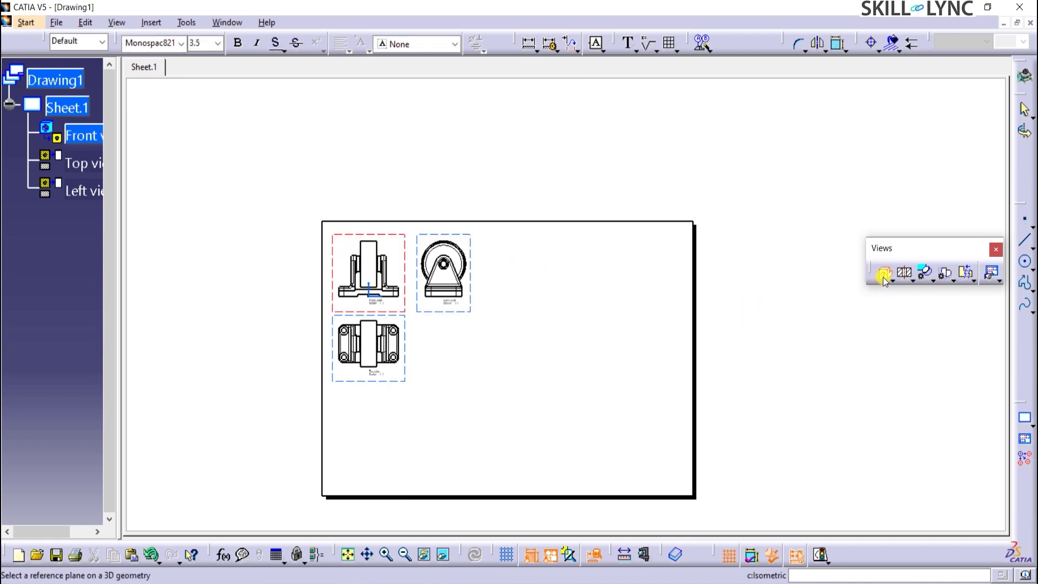
click(227, 22)
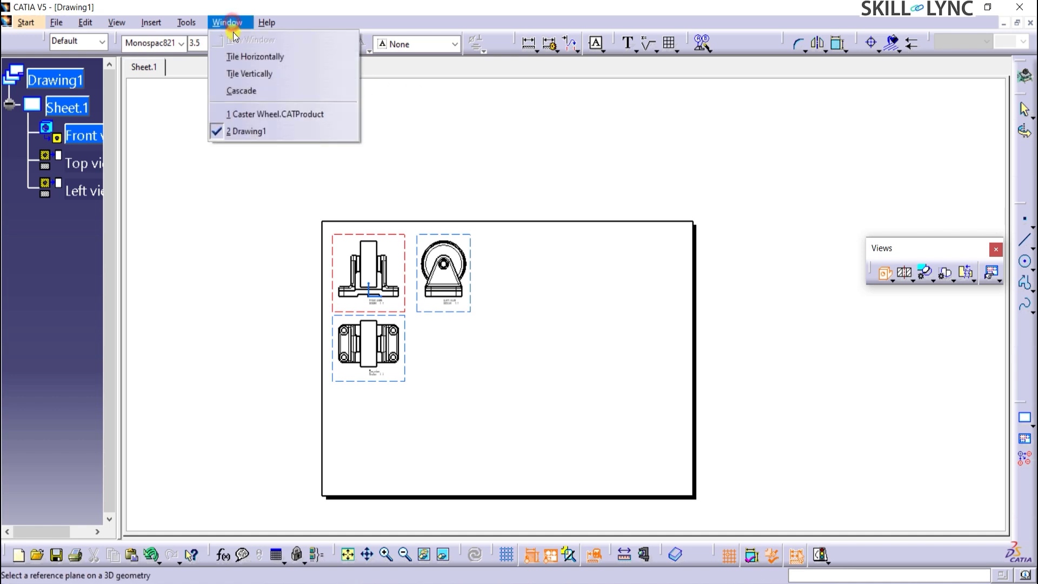
click(247, 115)
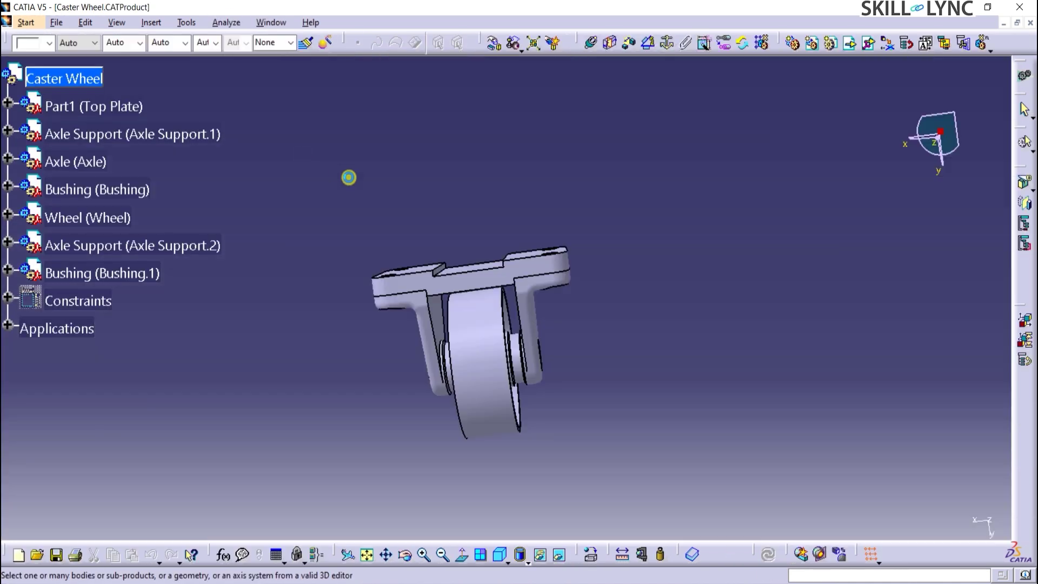
click(476, 276)
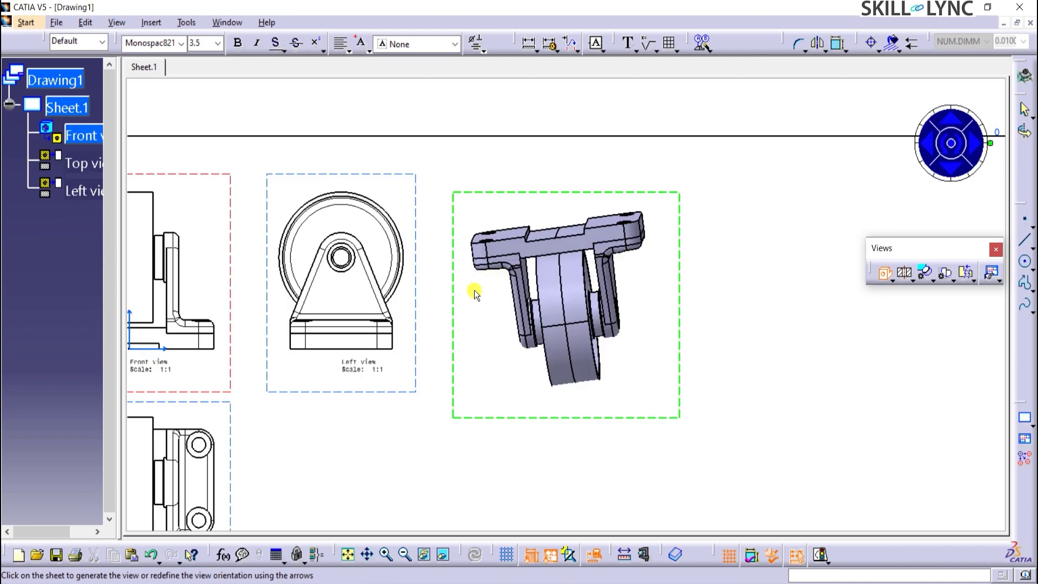
scroll(448, 319, down, 3)
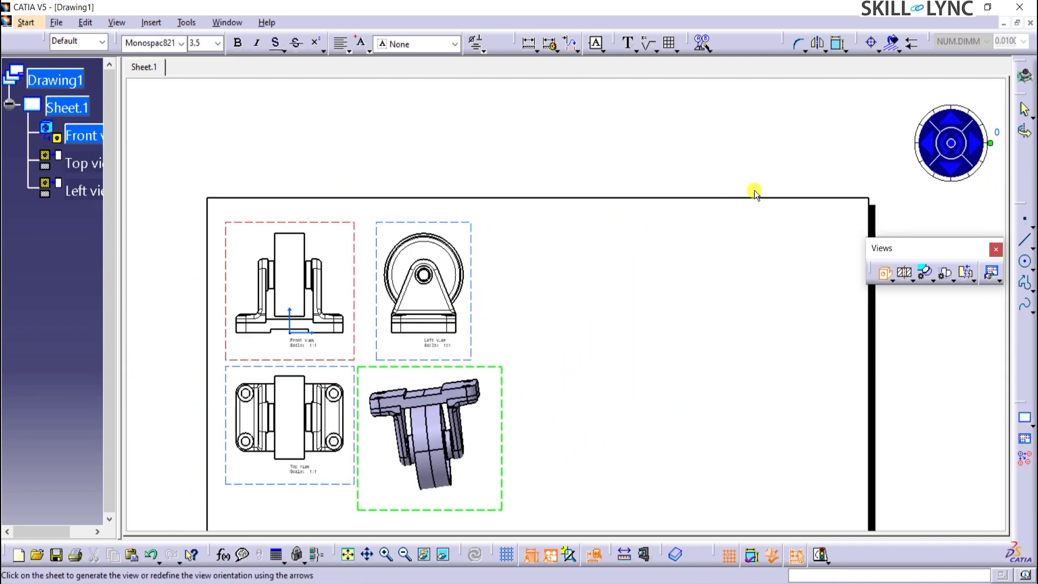
click(953, 151)
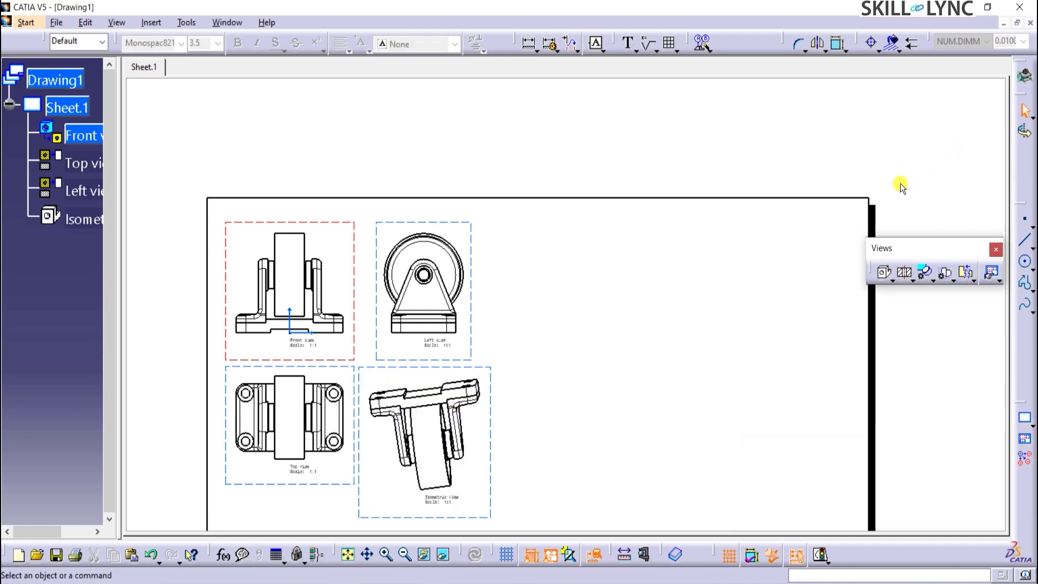
scroll(686, 378, down, 3)
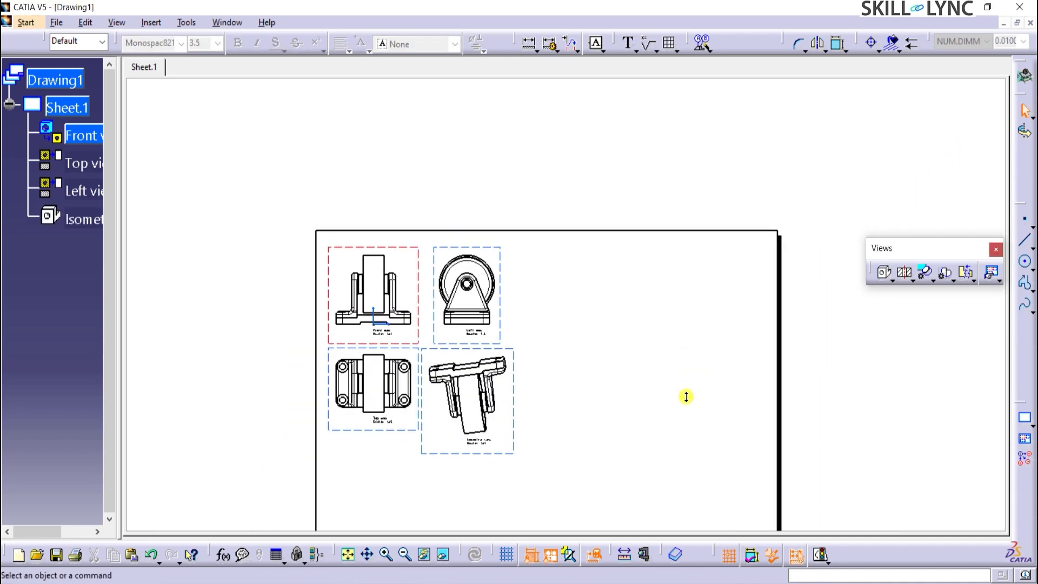
mouse_move(685, 394)
middle_down()
mouse_move(668, 377)
mouse_move(667, 336)
middle_up()
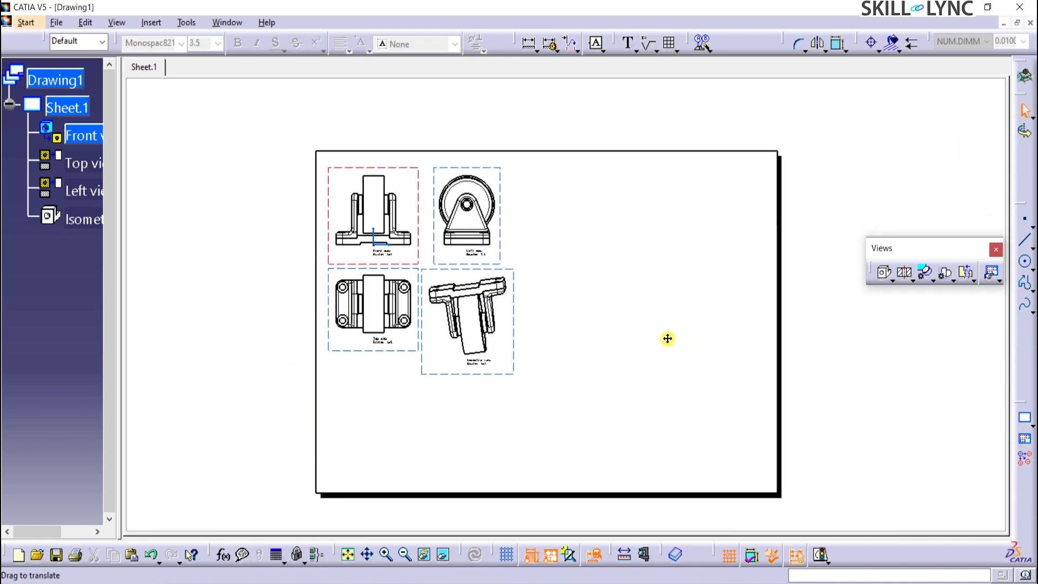
Add an isometric view of the Exploded View scene on the sheet's right side
click(880, 275)
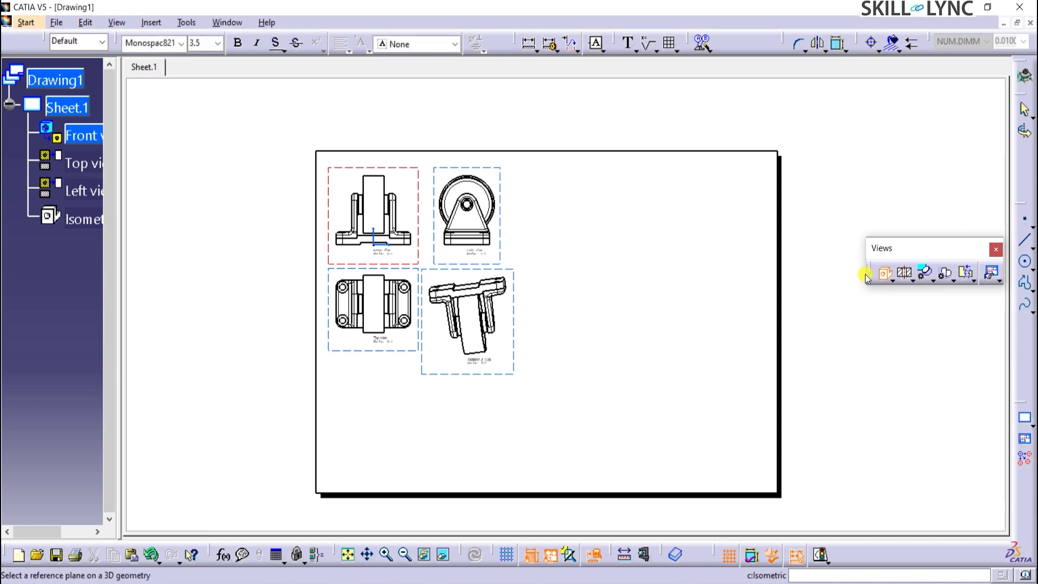
click(227, 22)
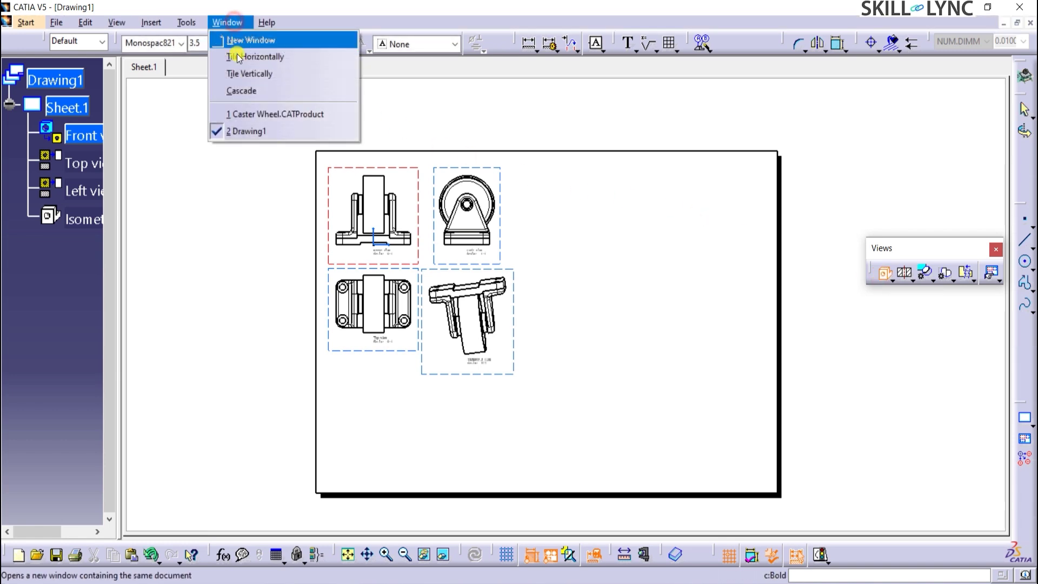
click(245, 115)
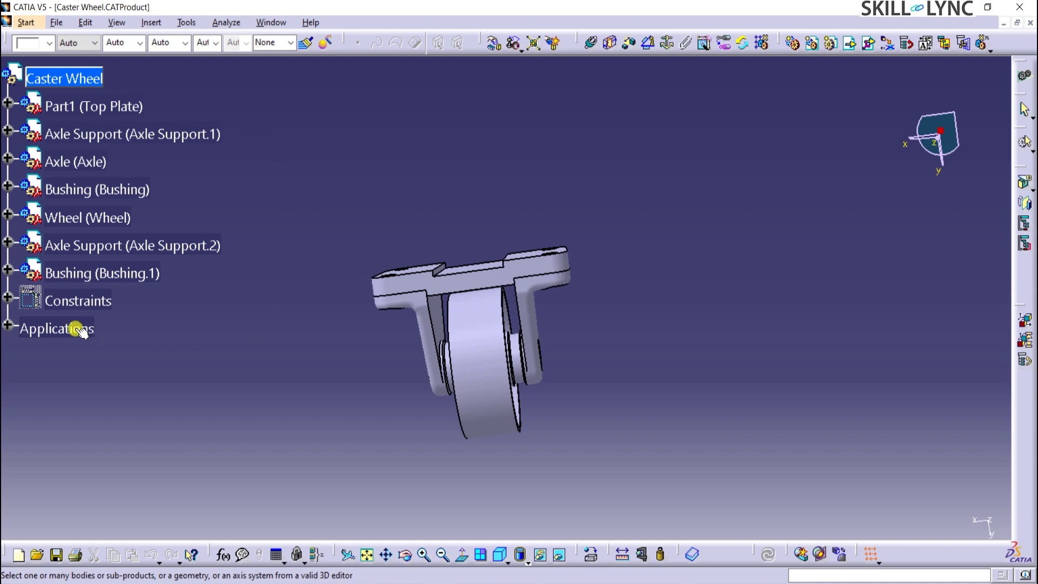
click(7, 326)
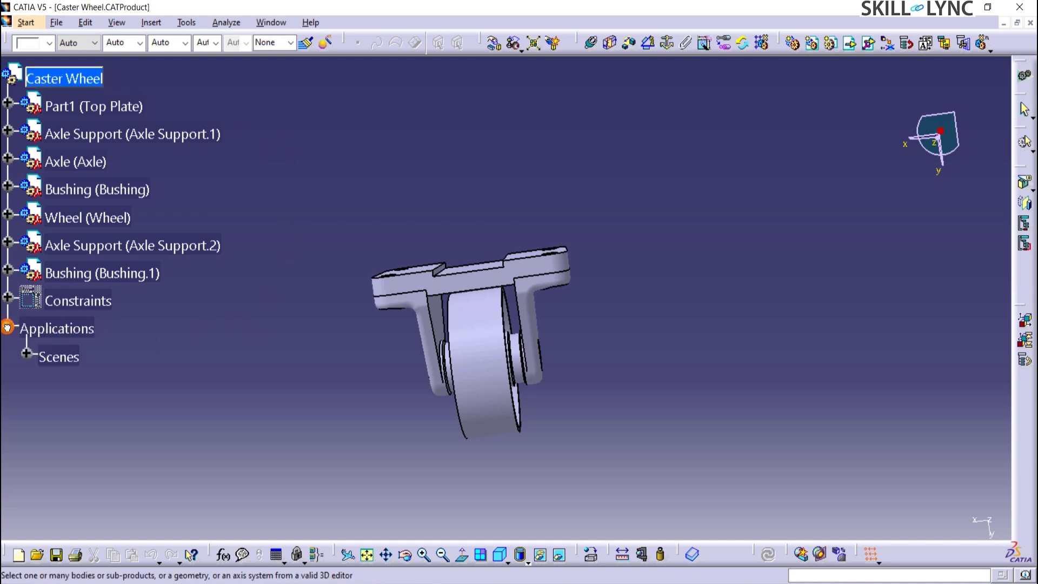
click(27, 355)
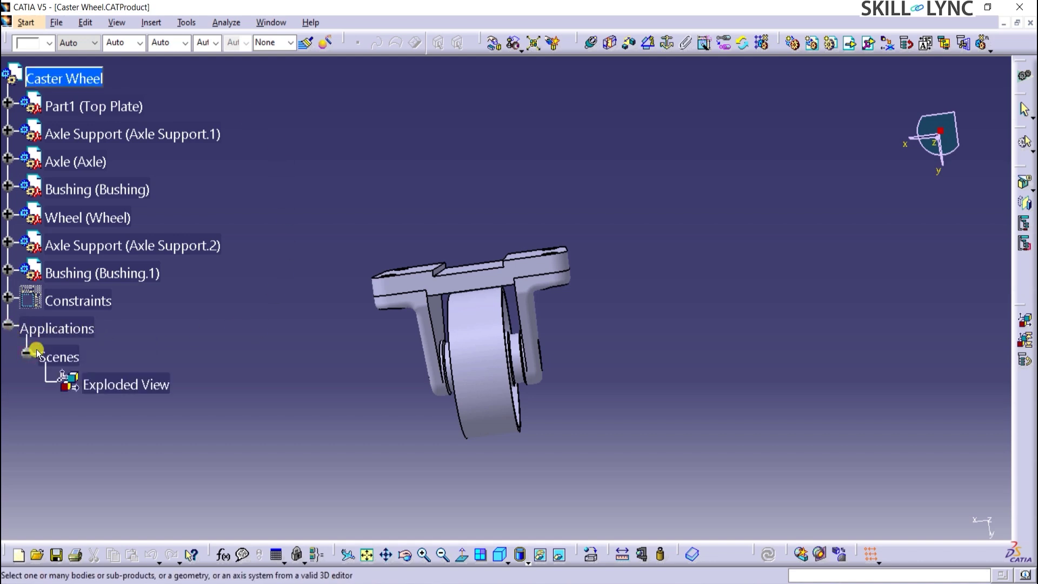
click(124, 390)
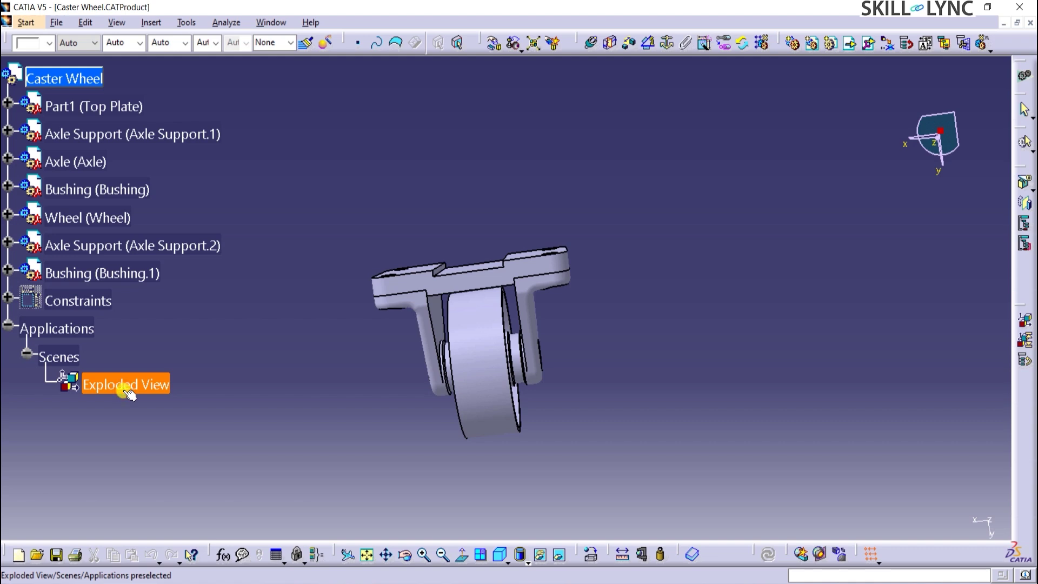
click(472, 284)
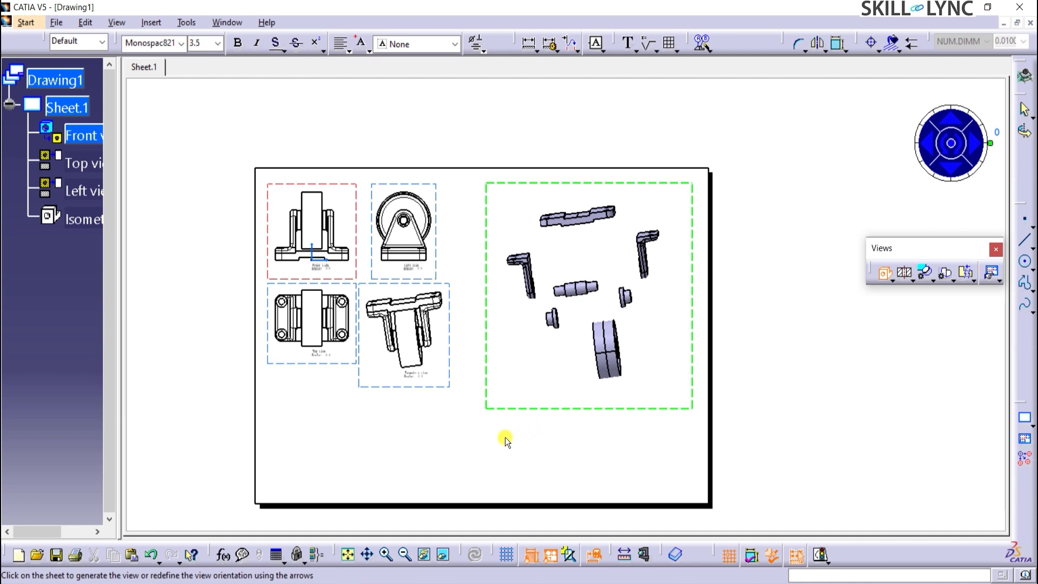
click(952, 147)
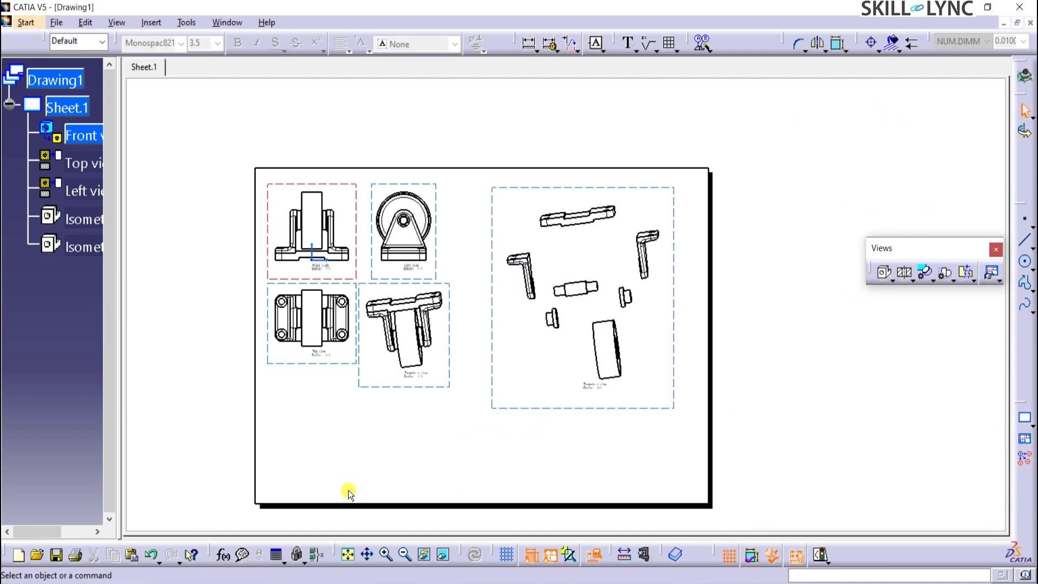
Insert a Bill of Material for the assembled isometric view and place it below the views
double_click(371, 387)
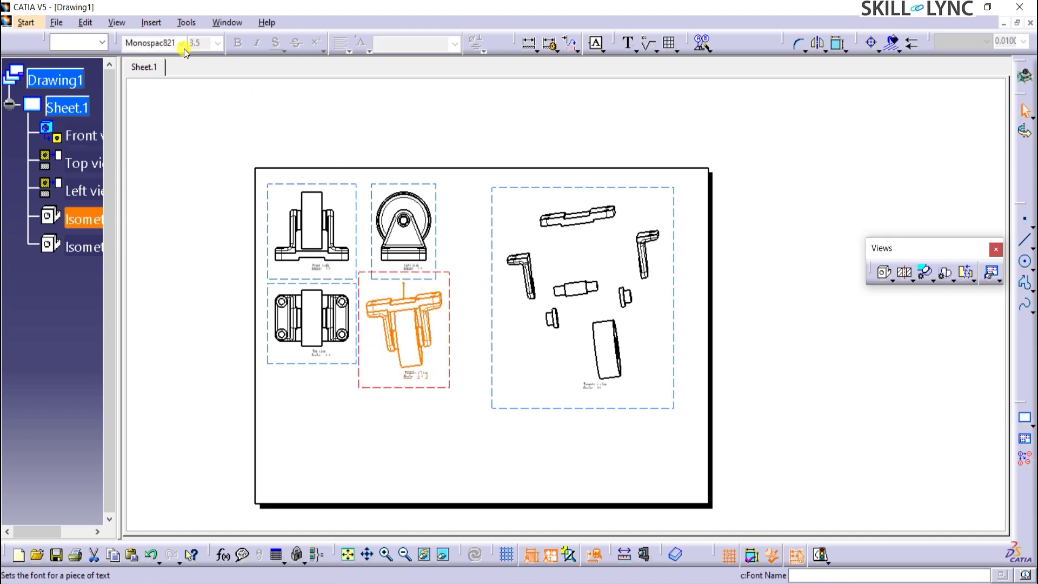
click(151, 22)
mouse_move(164, 124)
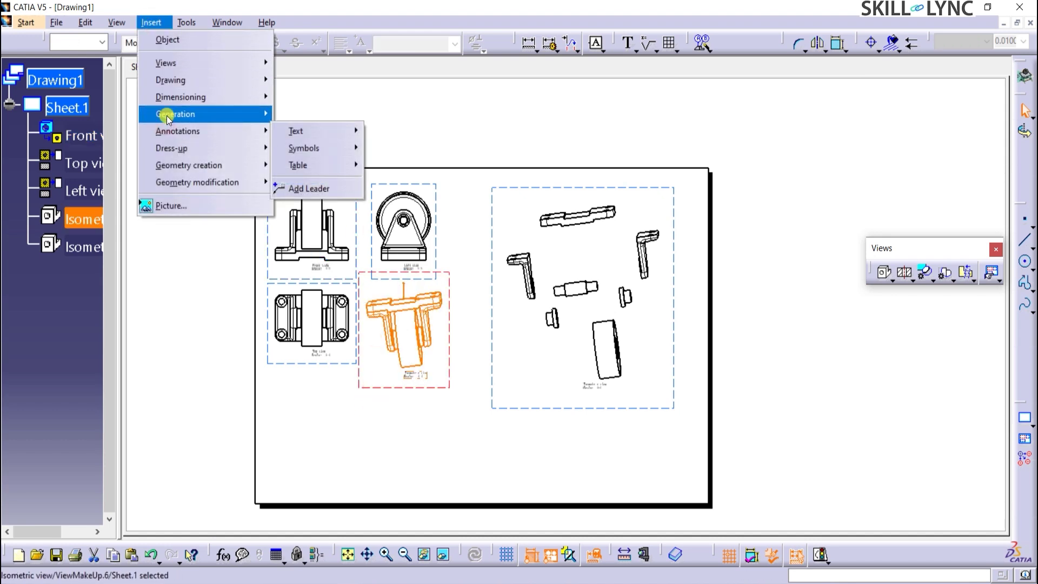
mouse_move(335, 171)
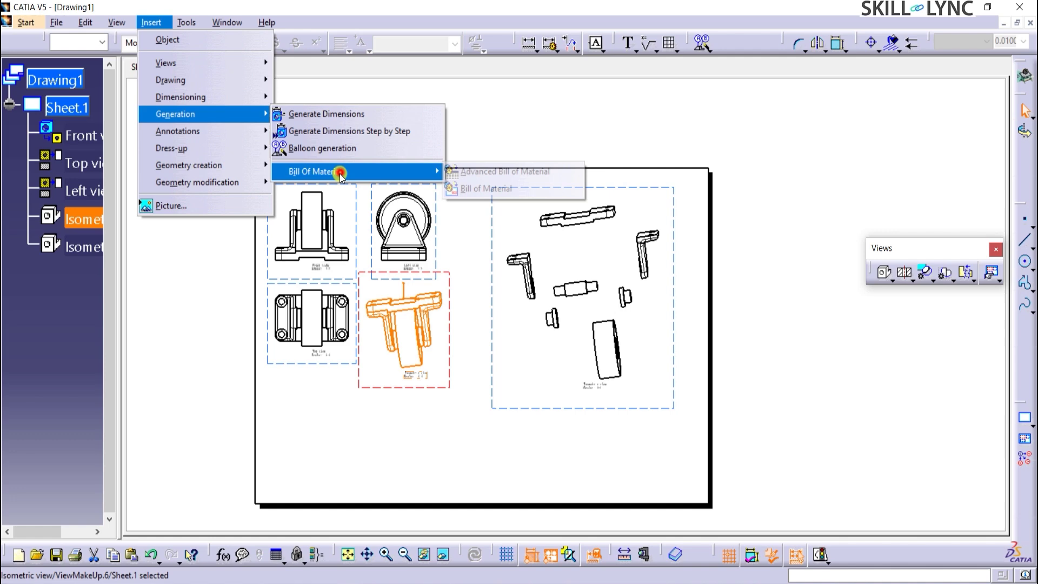
click(480, 189)
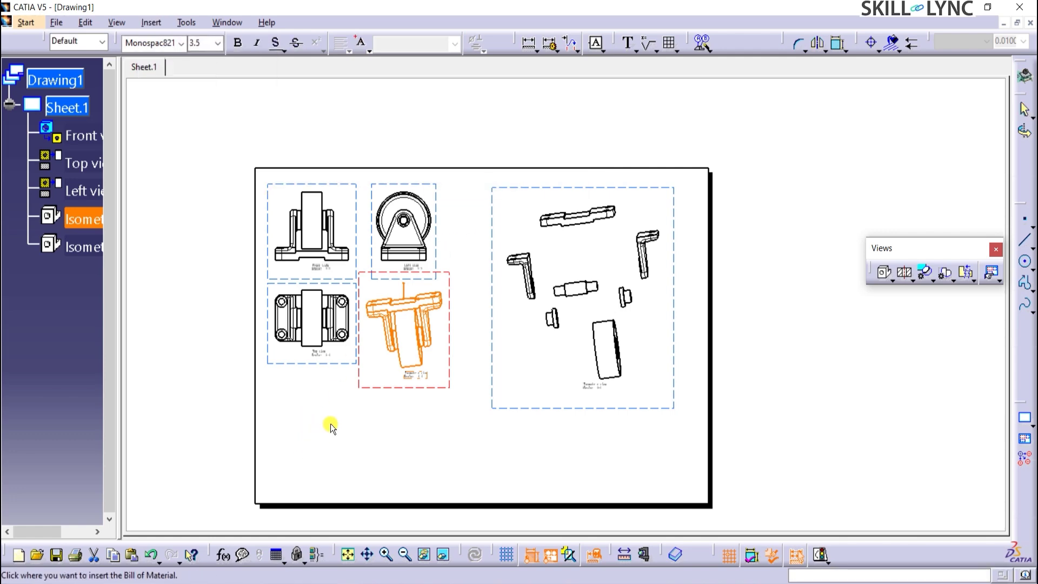
click(317, 434)
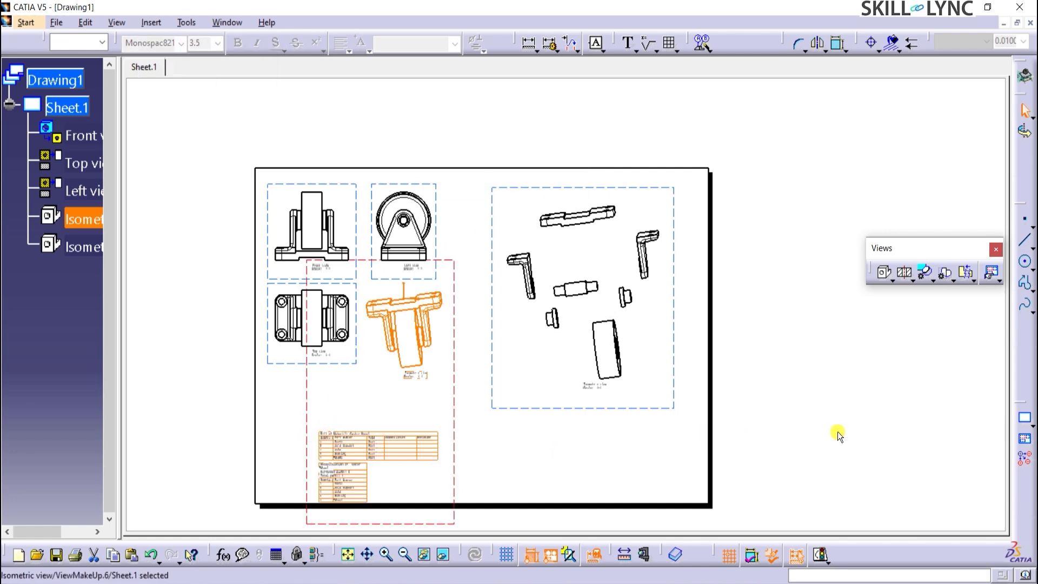
mouse_move(837, 435)
middle_down()
mouse_move(743, 431)
mouse_move(637, 274)
mouse_move(562, 227)
middle_up()
double_click(506, 220)
mouse_move(451, 447)
ctrl+middle_down()
mouse_move(455, 348)
mouse_move(514, 332)
mouse_move(621, 423)
ctrl+middle_up()
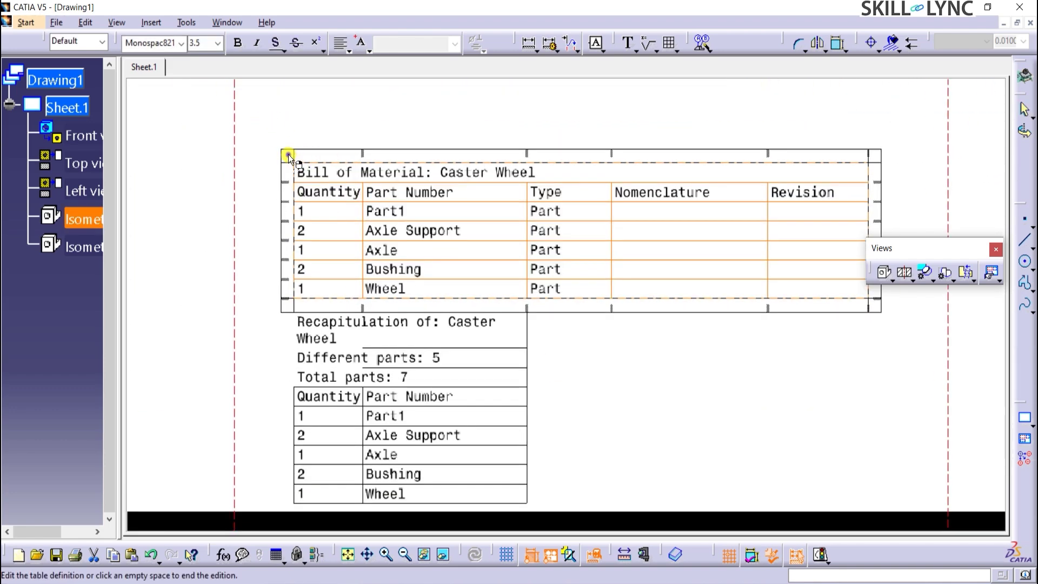
Set the bill of material table's font size to 10 mm
click(288, 156)
right_click(288, 156)
right_click(433, 178)
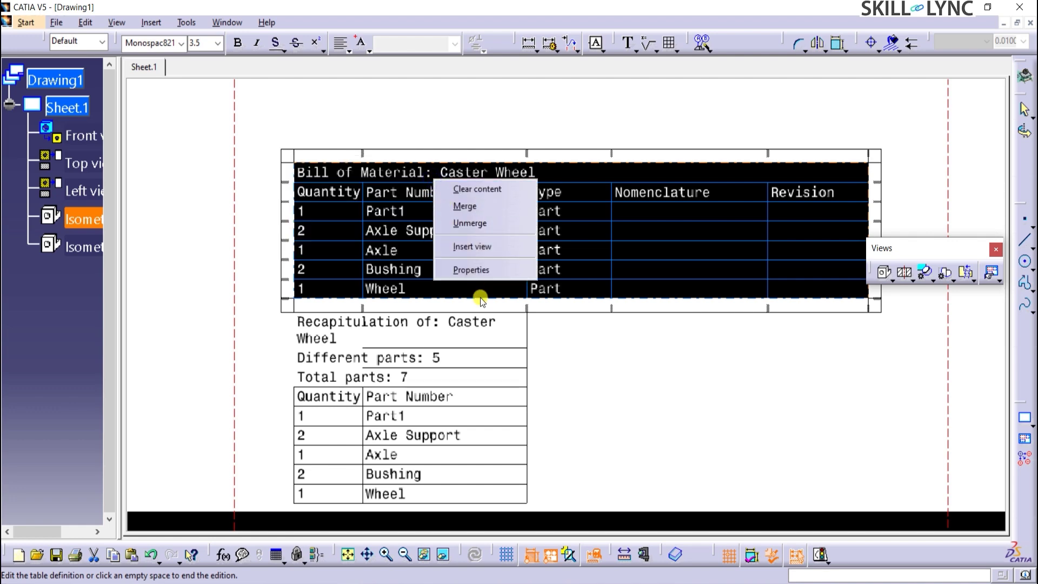
click(475, 269)
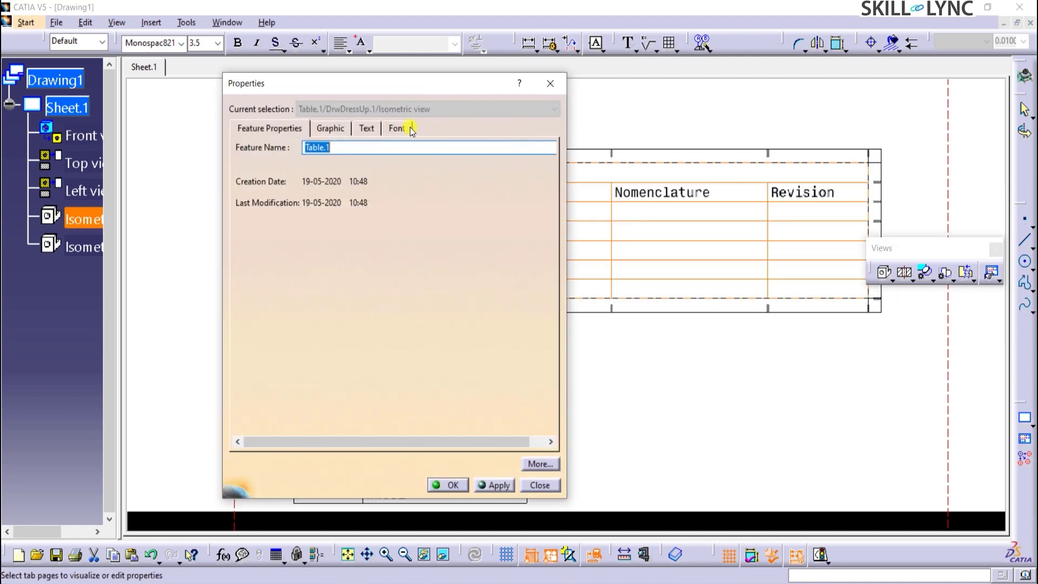
click(411, 130)
click(451, 206)
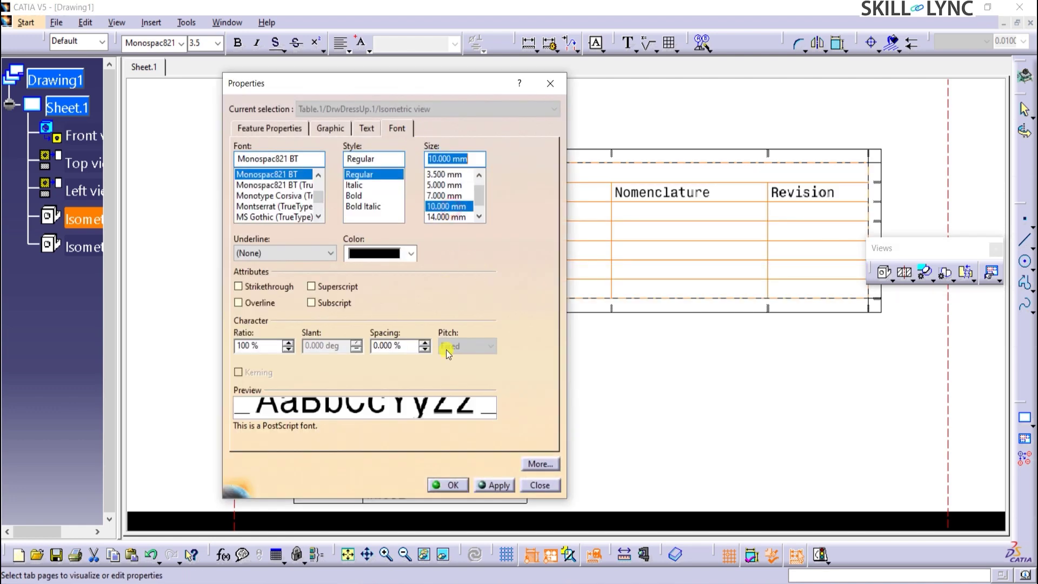
click(453, 484)
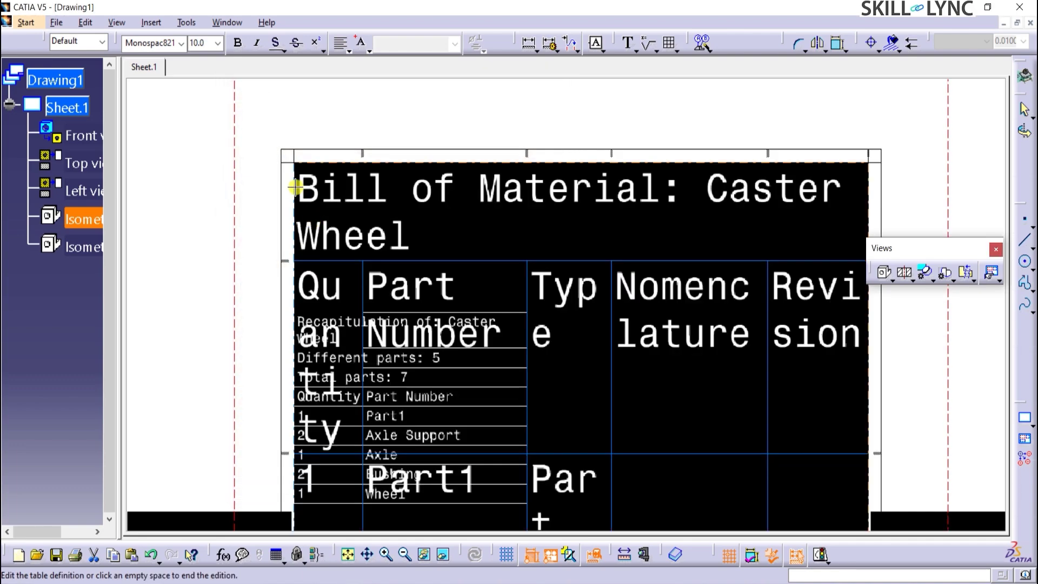
Autofit the table's columns and rows, then move it up and left under the isometric view
right_click(285, 157)
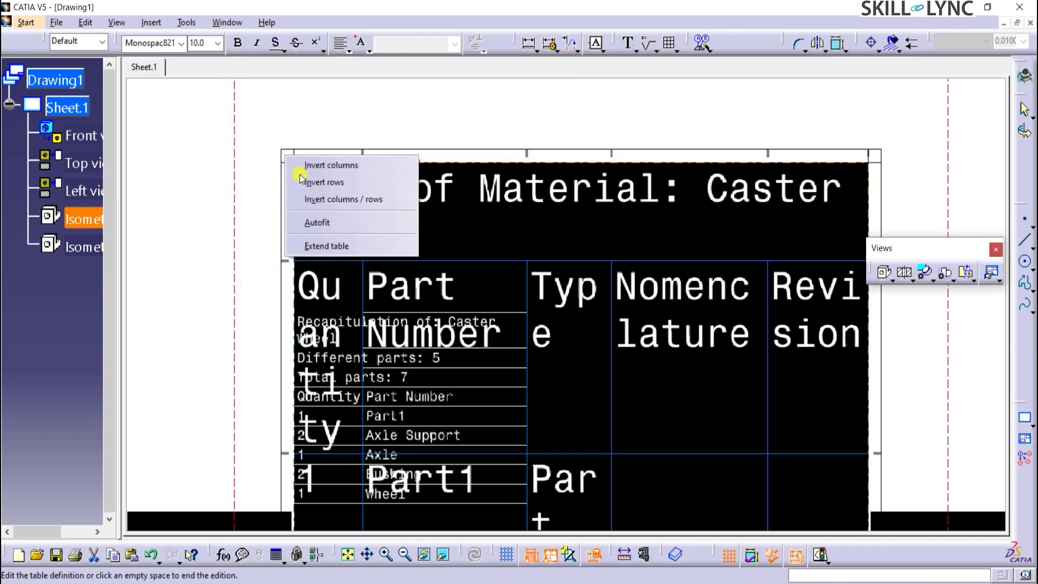
click(320, 226)
ctrl+middle_drag(222, 232, 243, 297)
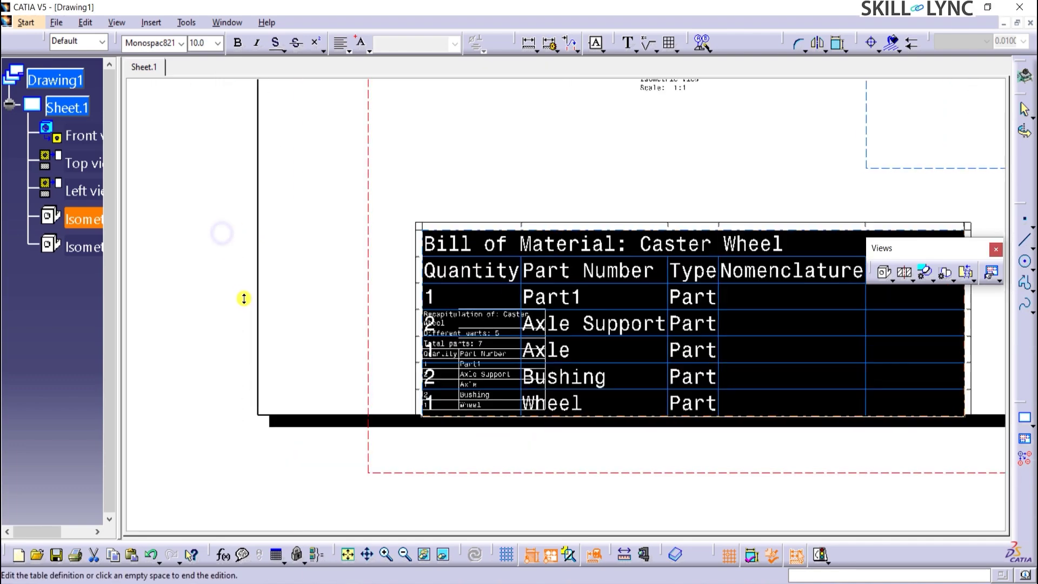
click(496, 243)
click(463, 167)
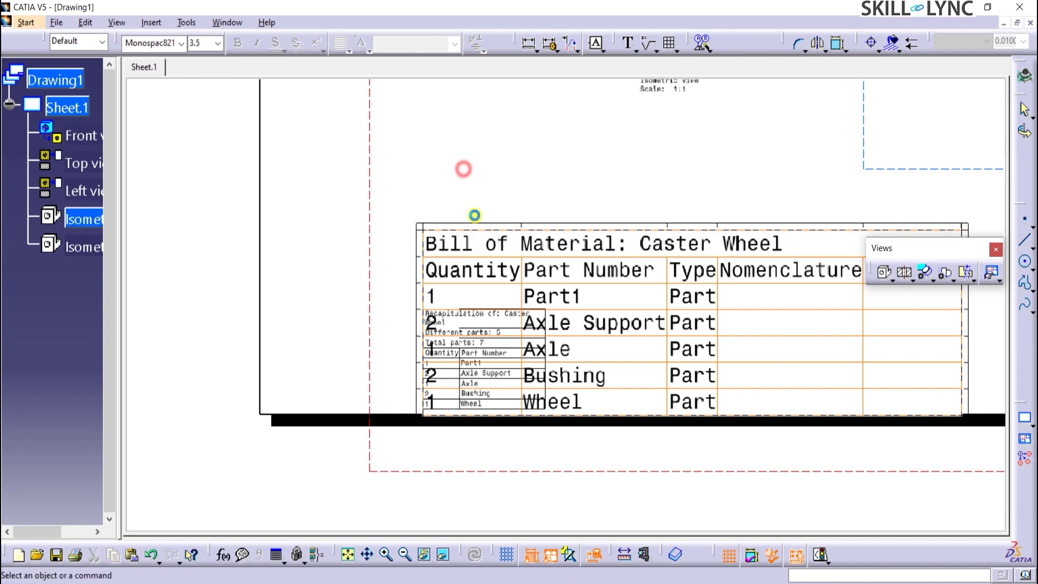
drag(522, 248, 436, 142)
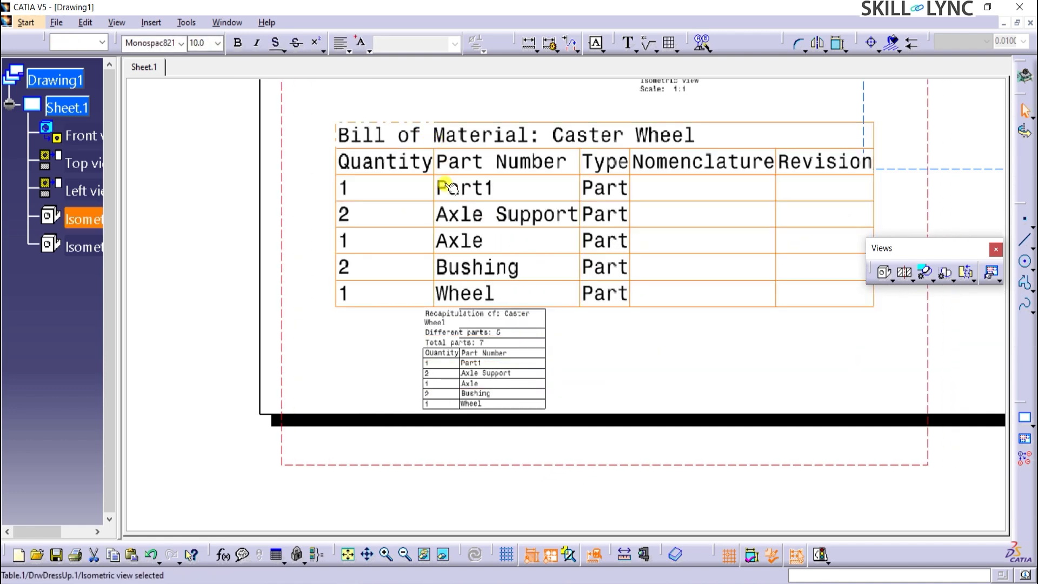
mouse_move(448, 188)
ctrl+middle_down()
mouse_move(463, 296)
mouse_move(483, 332)
mouse_move(440, 318)
mouse_move(339, 380)
mouse_move(341, 410)
mouse_move(355, 352)
ctrl+middle_up()
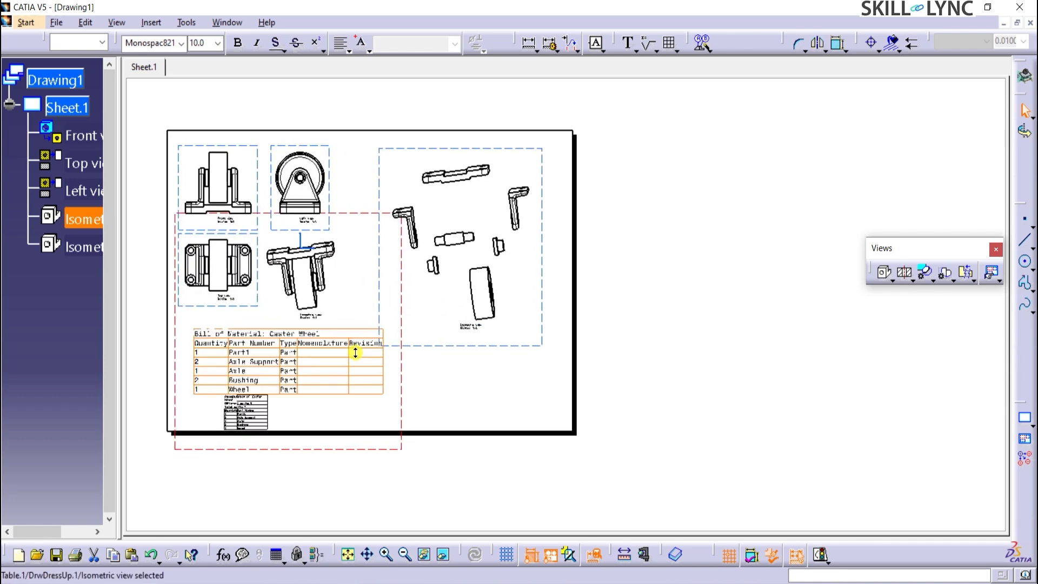
Generate numbered balloons on the parts of the exploded view
double_click(449, 347)
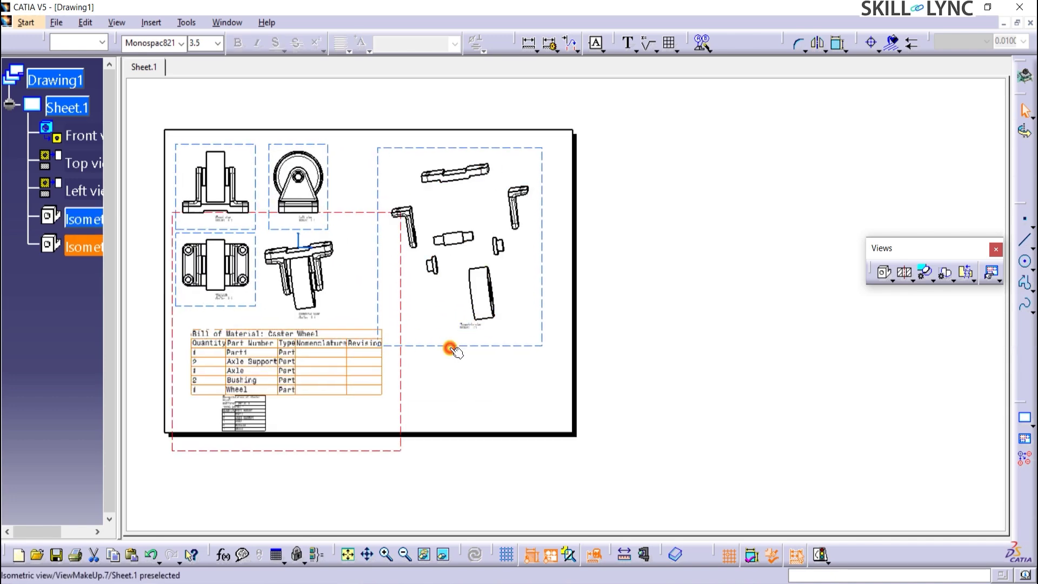
click(151, 23)
mouse_move(197, 114)
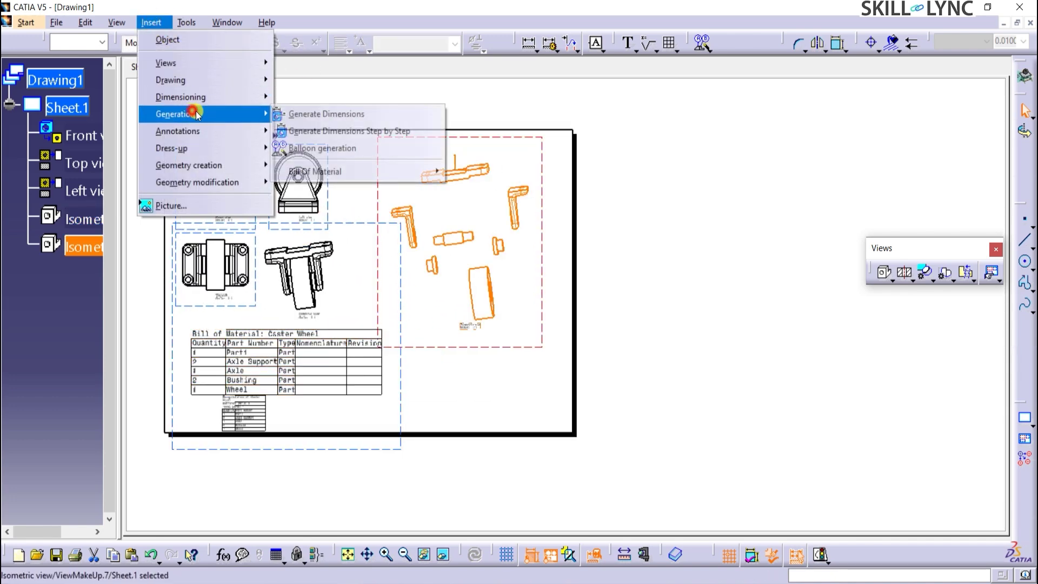
click(341, 148)
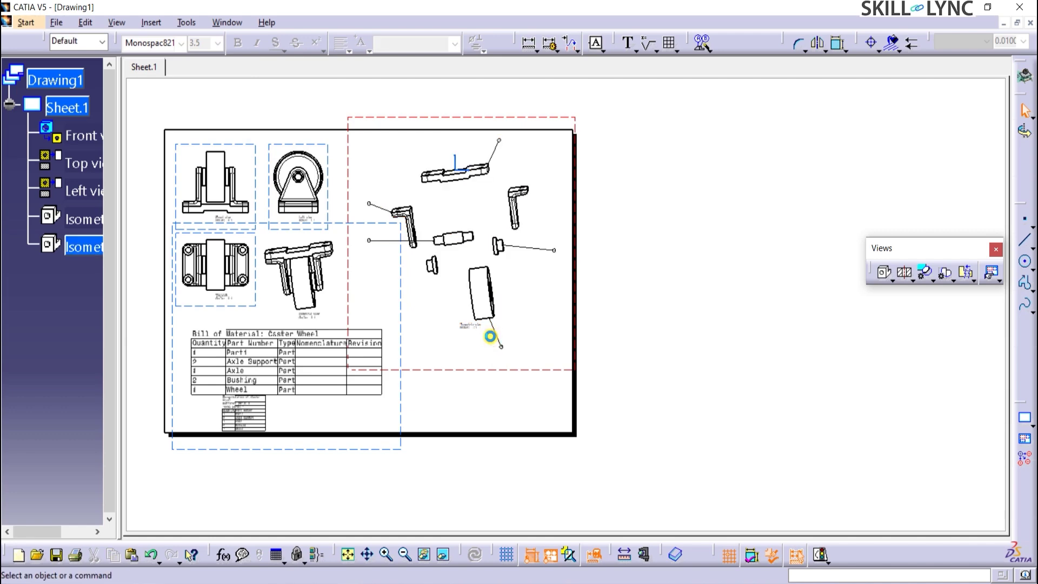
Fit the whole sheet in the window and shift the bill of material table further left
mouse_move(581, 273)
middle_down()
mouse_move(723, 277)
mouse_move(662, 310)
mouse_move(815, 308)
middle_up()
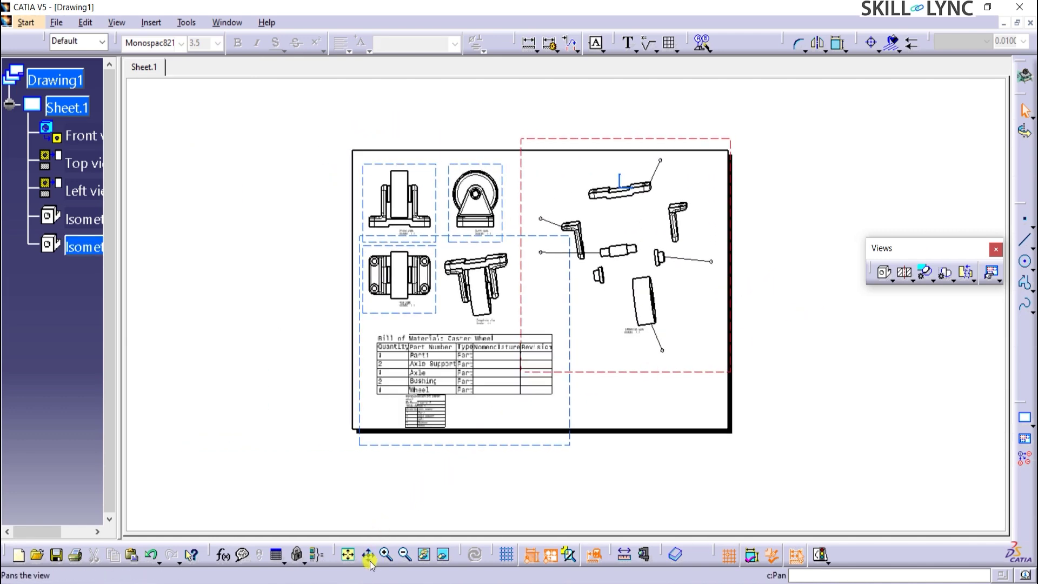
click(348, 555)
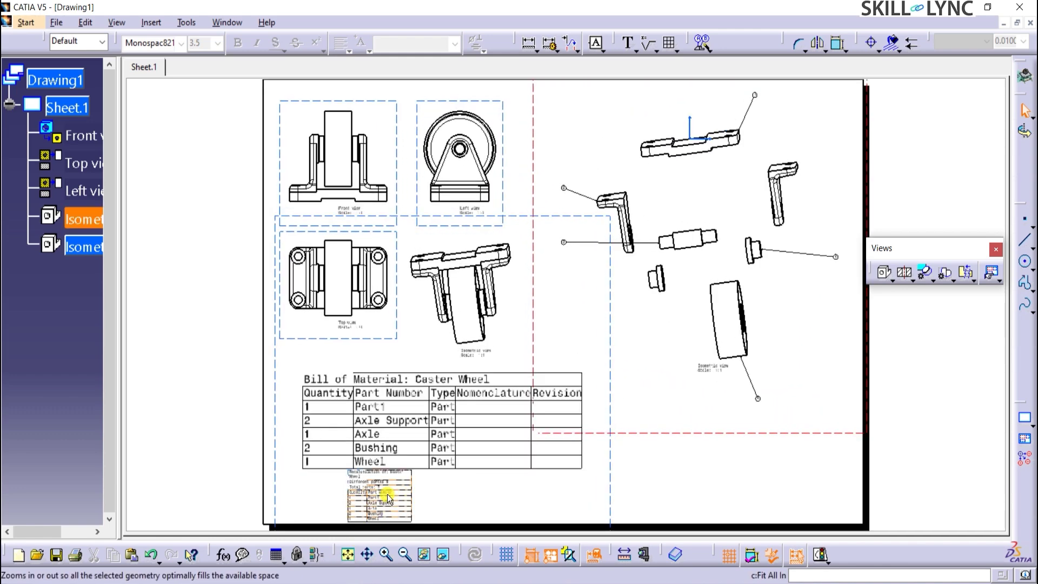
drag(505, 452, 474, 449)
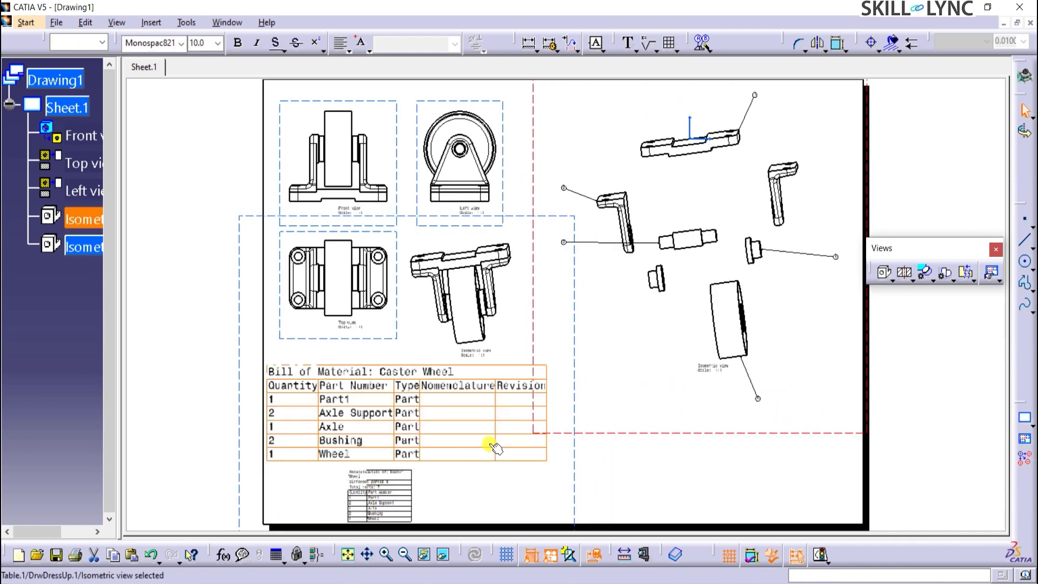
click(514, 484)
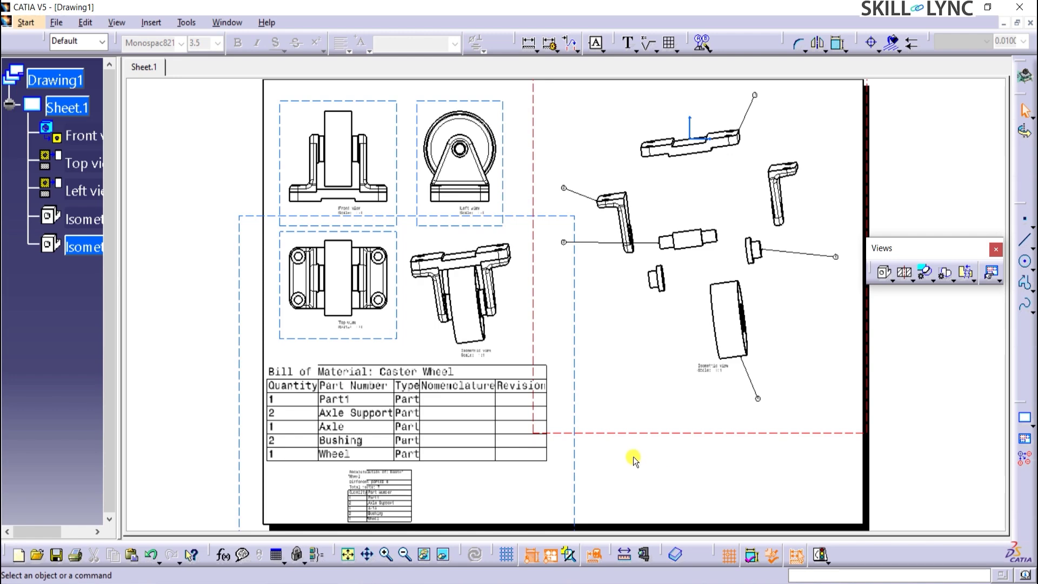